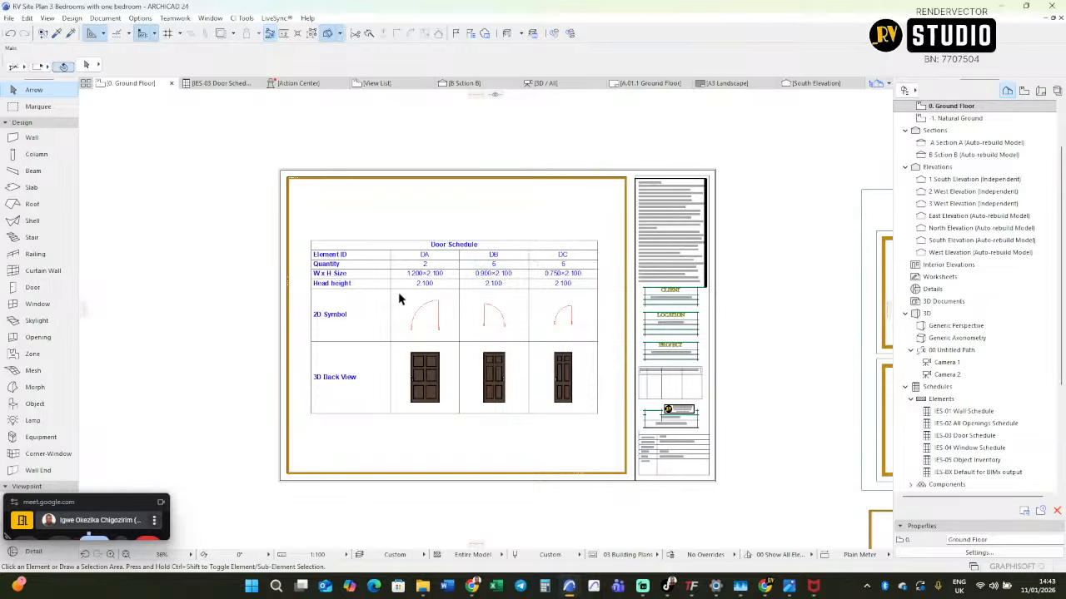
Examine the door schedule sheet and the room layout on the ground floor plan sheet.
{"action": "scroll", "coordinate": [403, 297], "scroll_direction": "up", "scroll_amount": 5}
{"action": "scroll", "coordinate": [333, 310], "scroll_direction": "down", "scroll_amount": 5}
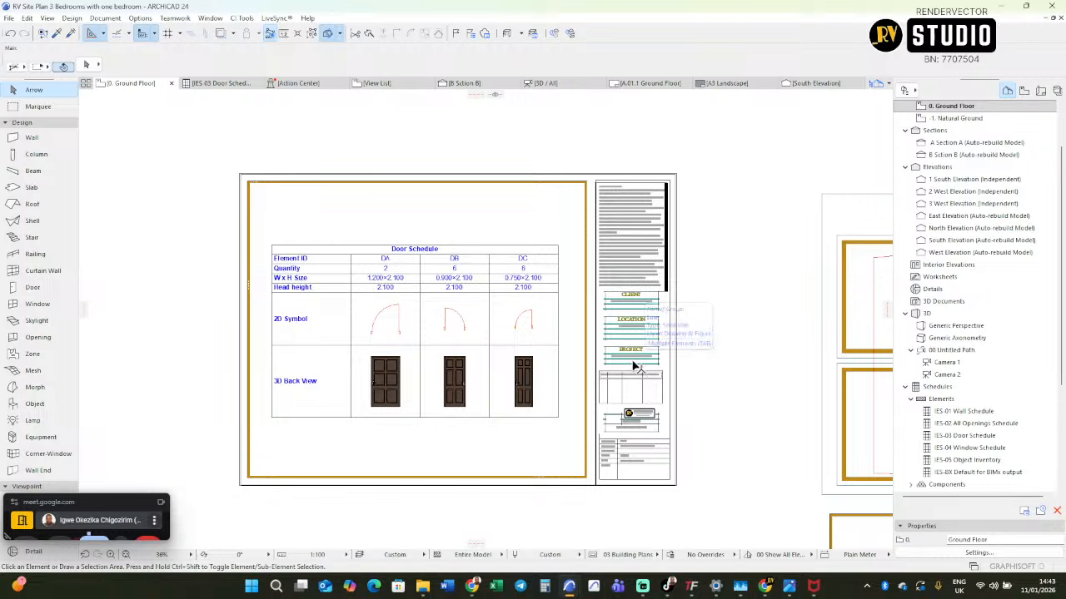
{"action": "scroll", "coordinate": [514, 361], "scroll_direction": "up", "scroll_amount": 3}
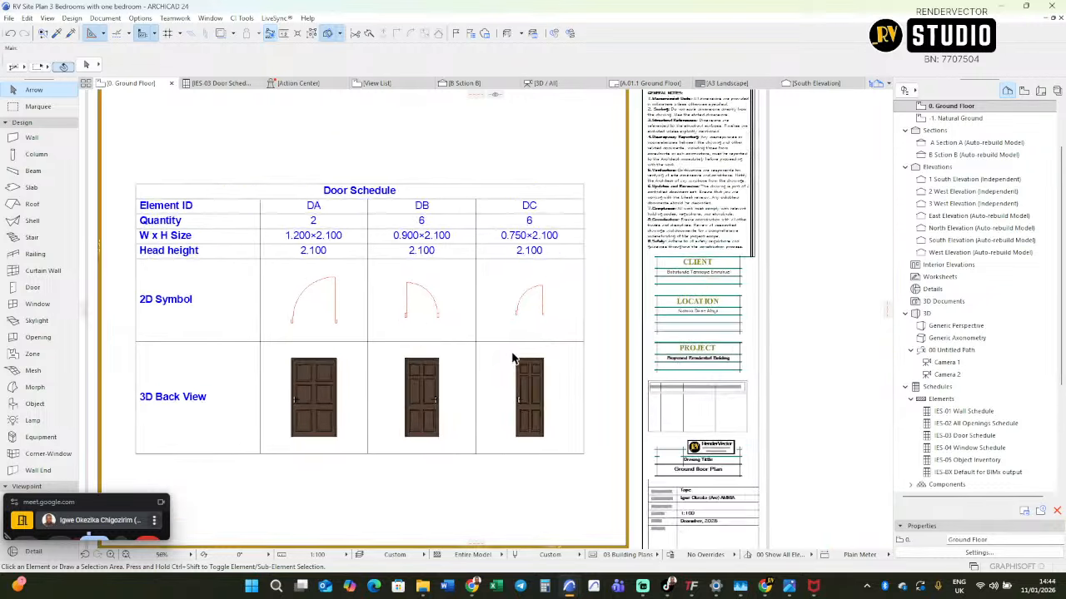
{"action": "scroll", "coordinate": [497, 359], "scroll_direction": "down", "scroll_amount": 4}
{"action": "scroll", "coordinate": [495, 359], "scroll_direction": "down", "scroll_amount": 5}
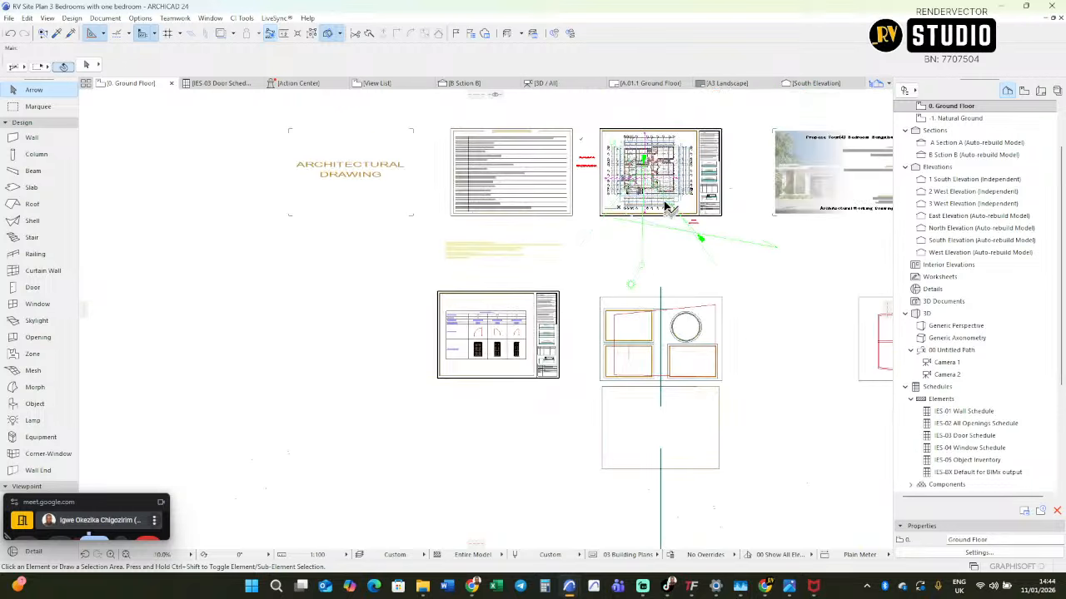
{"action": "scroll", "coordinate": [671, 204], "scroll_direction": "up", "scroll_amount": 3}
{"action": "scroll", "coordinate": [673, 169], "scroll_direction": "up", "scroll_amount": 4}
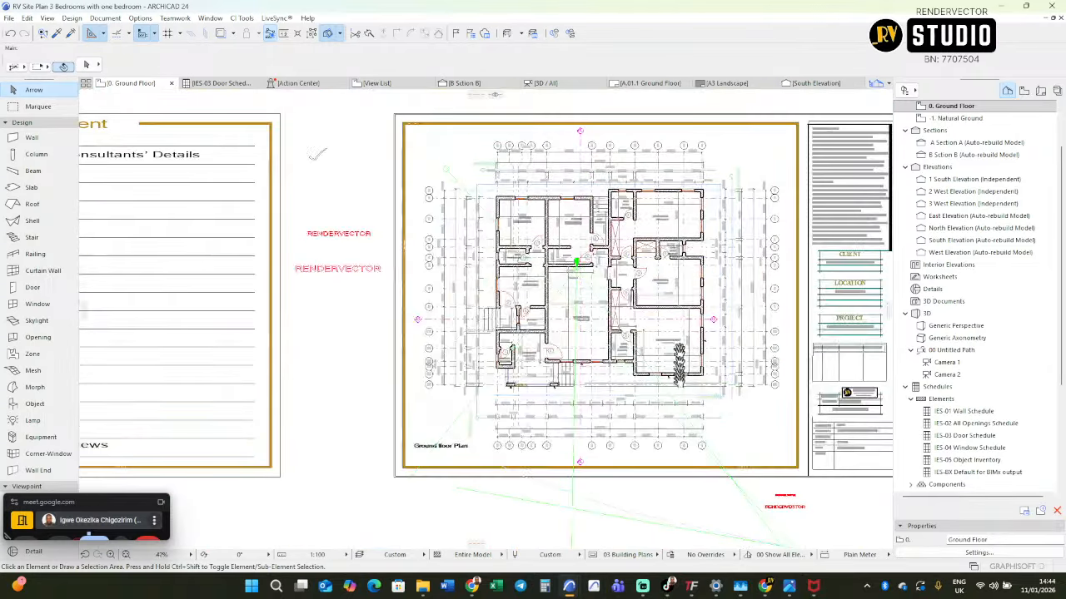
{"action": "scroll", "coordinate": [550, 379], "scroll_direction": "up", "scroll_amount": 6}
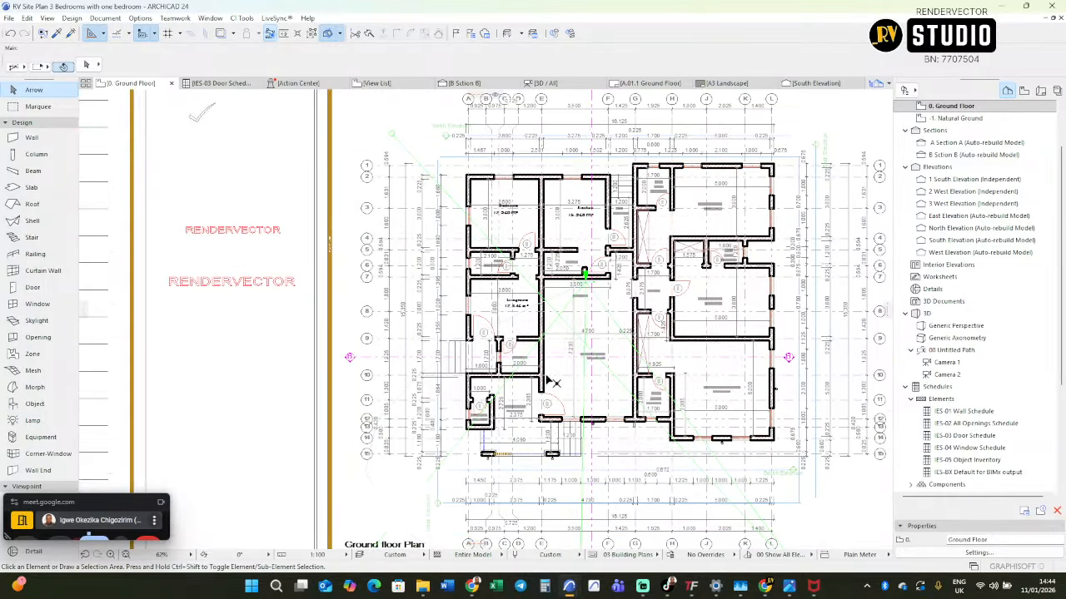
{"action": "scroll", "coordinate": [556, 369], "scroll_direction": "down", "scroll_amount": 3}
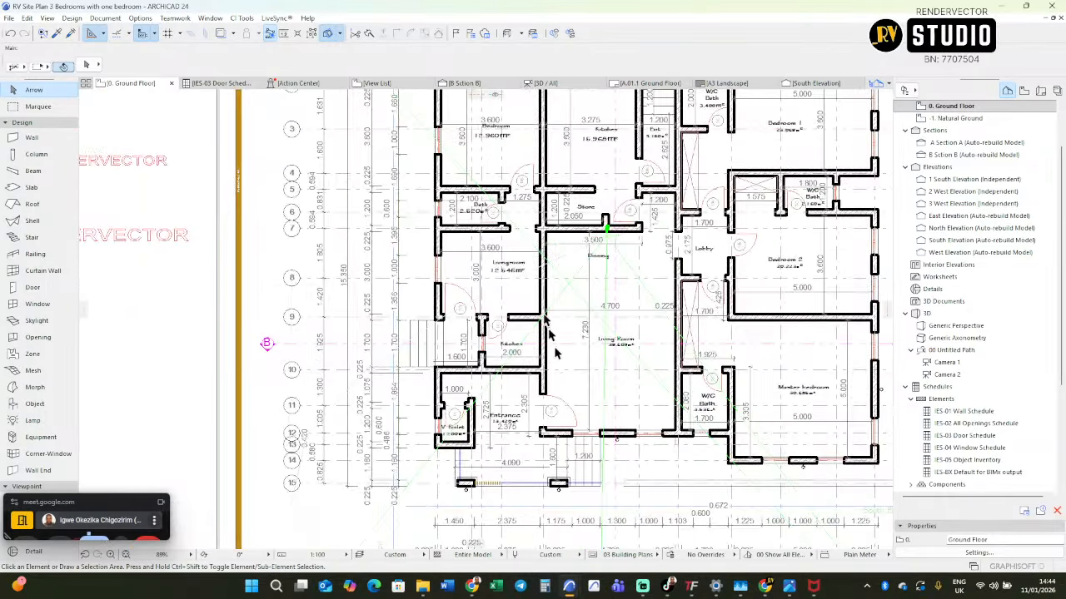
Turn off True Line Weight for the ground floor plan and inspect the windows around the bedroom and kitchen.
{"action": "middle_click_drag", "start_coordinate": [546, 353], "coordinate": [573, 493]}
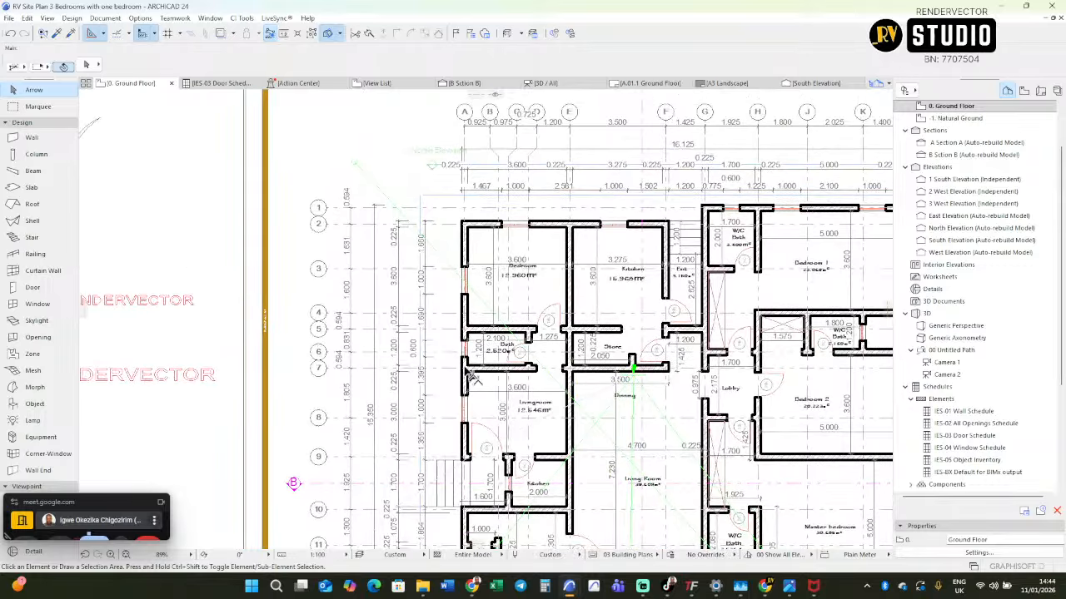
{"action": "right_click", "coordinate": [157, 206]}
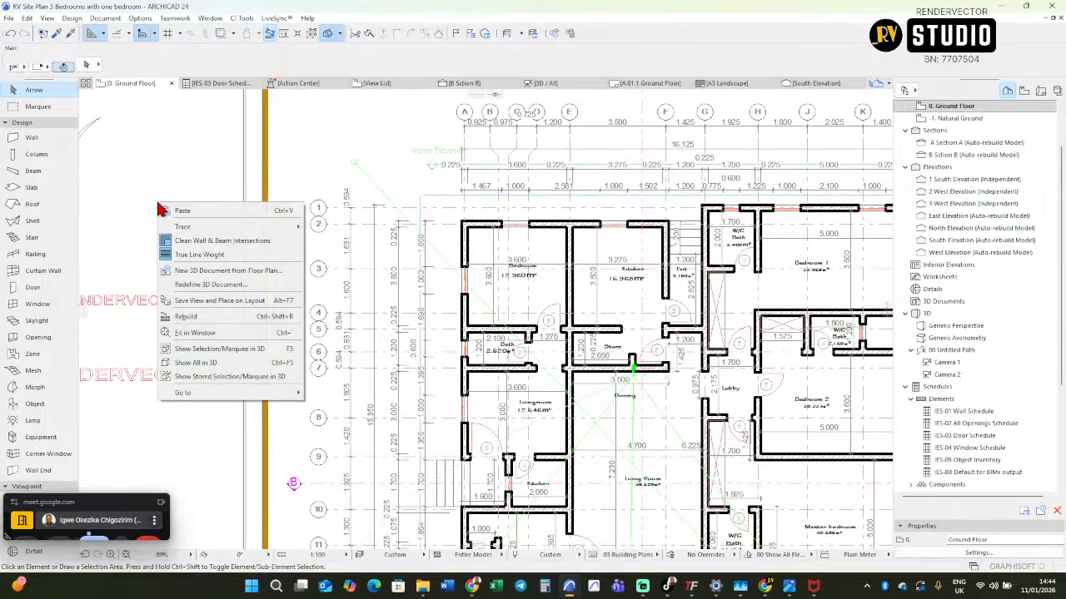
{"action": "left_click", "coordinate": [184, 263]}
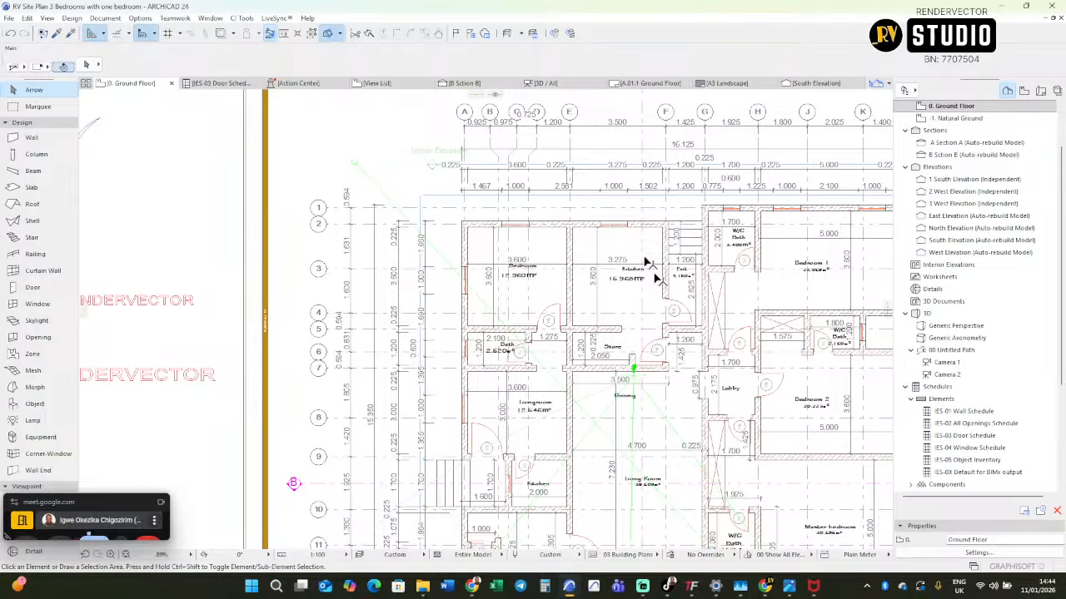
{"action": "scroll", "coordinate": [516, 221], "scroll_direction": "up", "scroll_amount": 3}
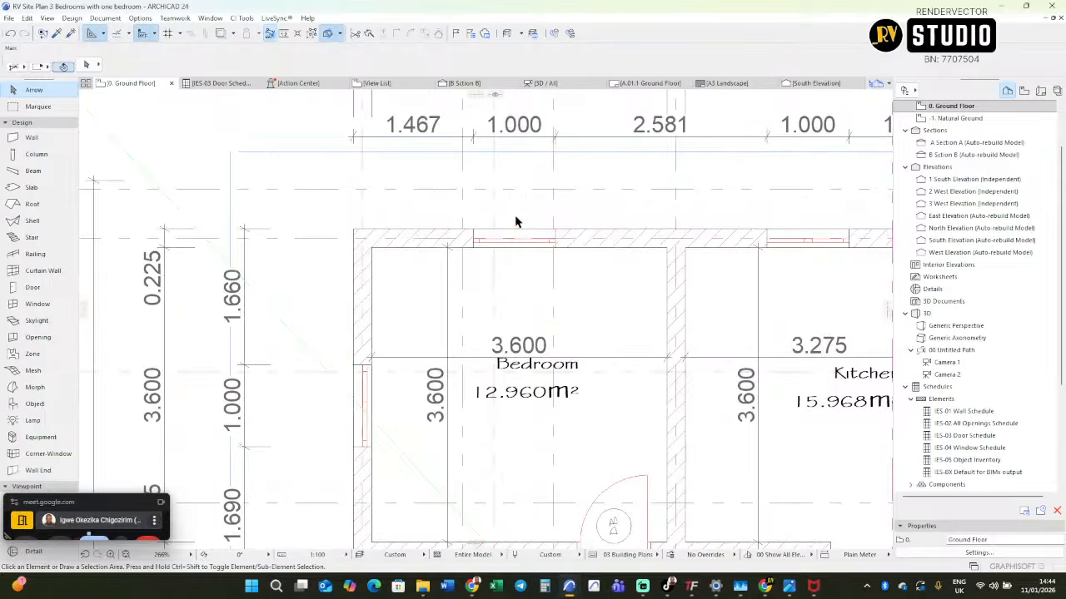
{"action": "scroll", "coordinate": [502, 228], "scroll_direction": "down", "scroll_amount": 2}
{"action": "scroll", "coordinate": [500, 225], "scroll_direction": "up", "scroll_amount": 1}
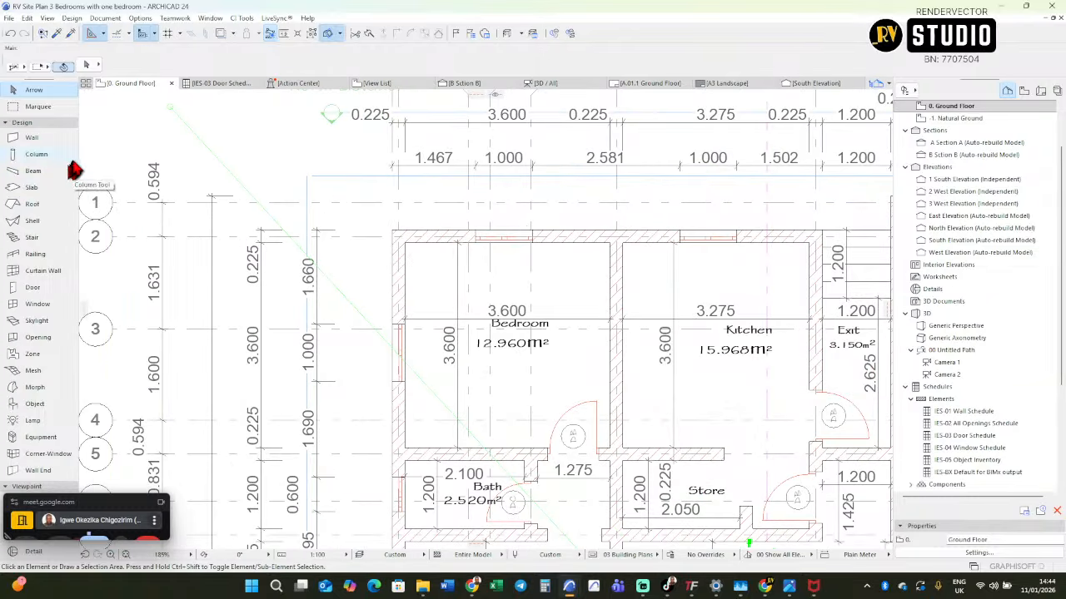
Widen the toolbox to three columns and select all windows on the ground floor plan with the Window tool.
{"action": "left_click_drag", "start_coordinate": [80, 152], "coordinate": [210, 151]}
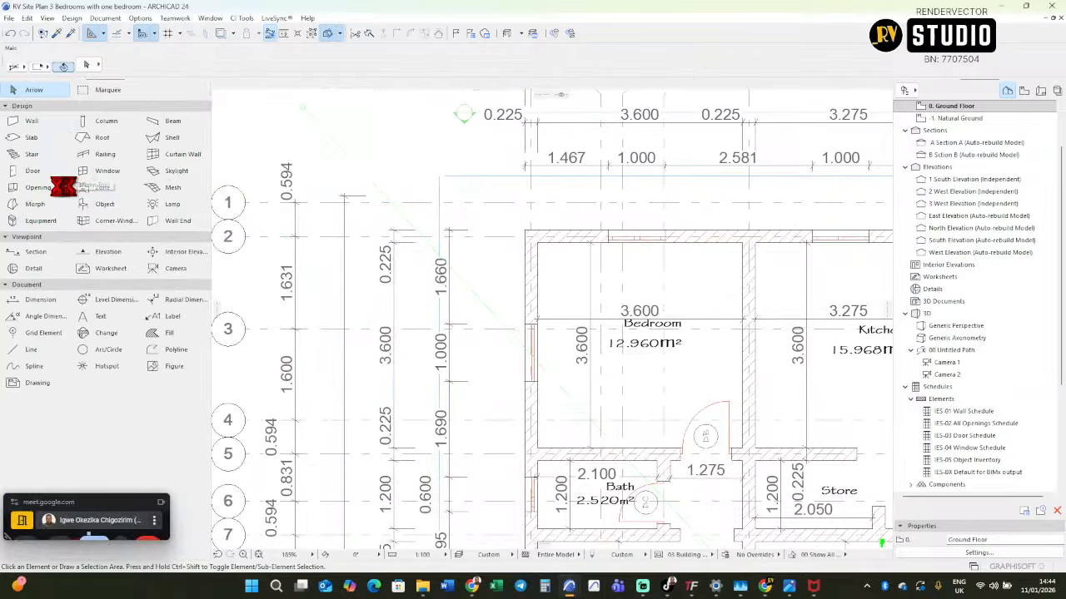
{"action": "left_click", "coordinate": [105, 174]}
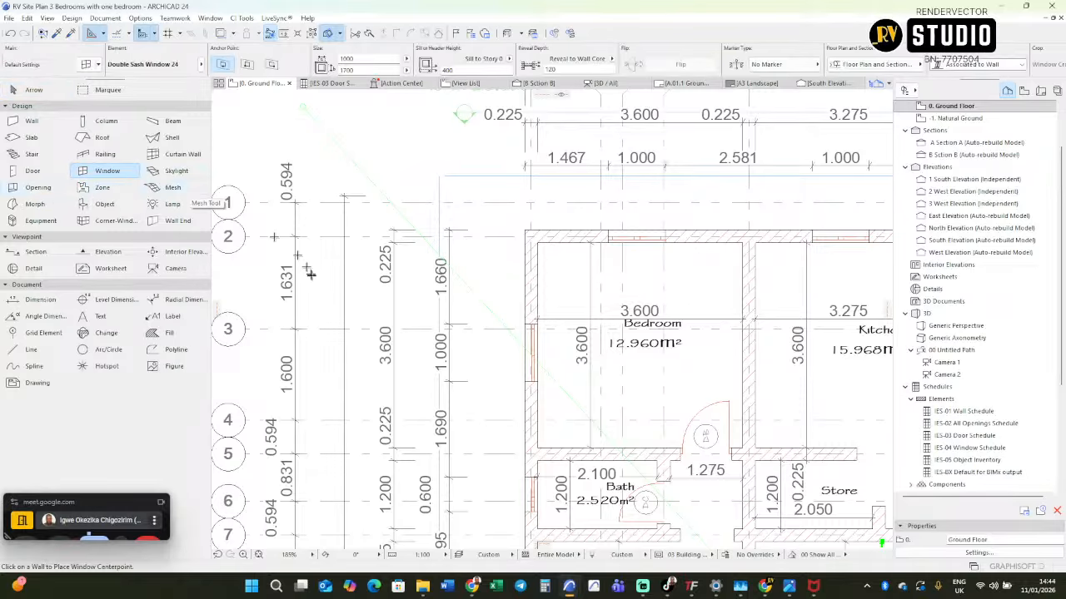
{"action": "scroll", "coordinate": [308, 302], "scroll_direction": "down", "scroll_amount": 6}
{"action": "scroll", "coordinate": [308, 302], "scroll_direction": "down", "scroll_amount": 6}
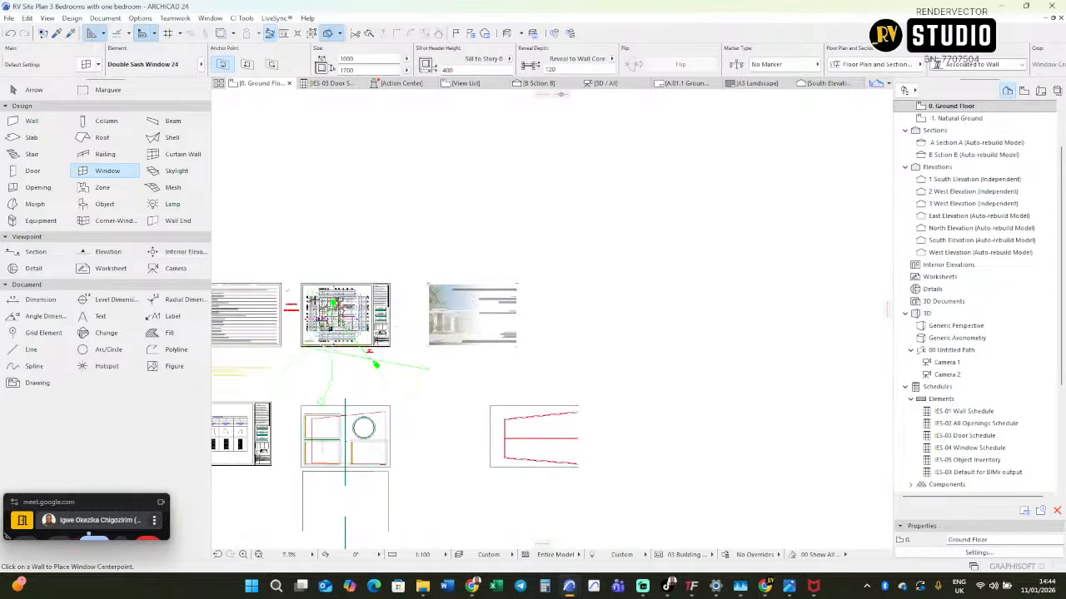
{"action": "scroll", "coordinate": [393, 340], "scroll_direction": "down", "scroll_amount": 2}
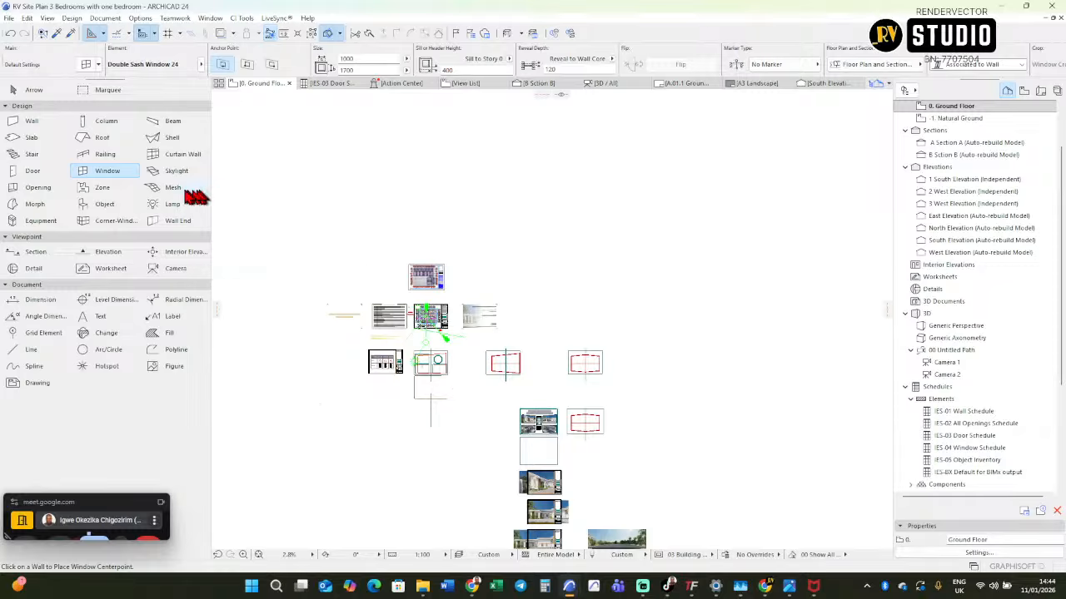
{"action": "key", "text": "Escape"}
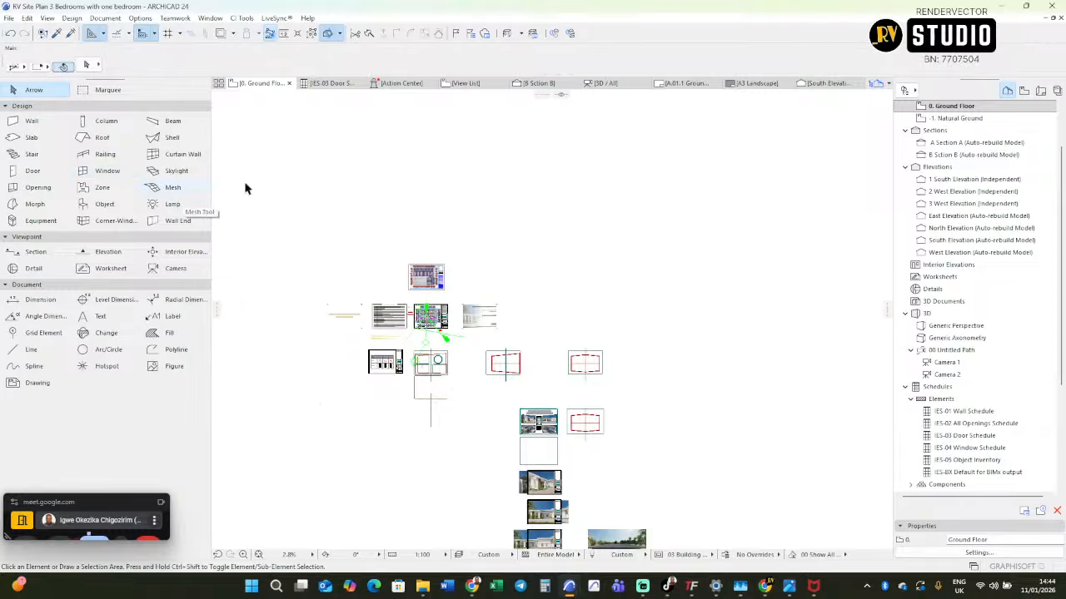
{"action": "left_click", "coordinate": [107, 170]}
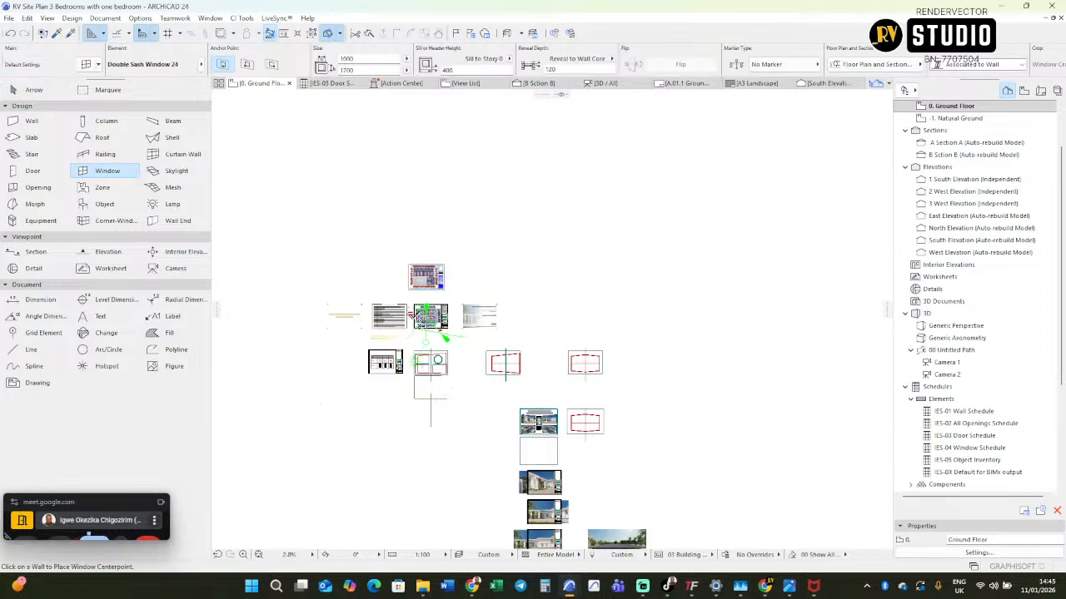
{"action": "key", "text": "ctrl+a"}
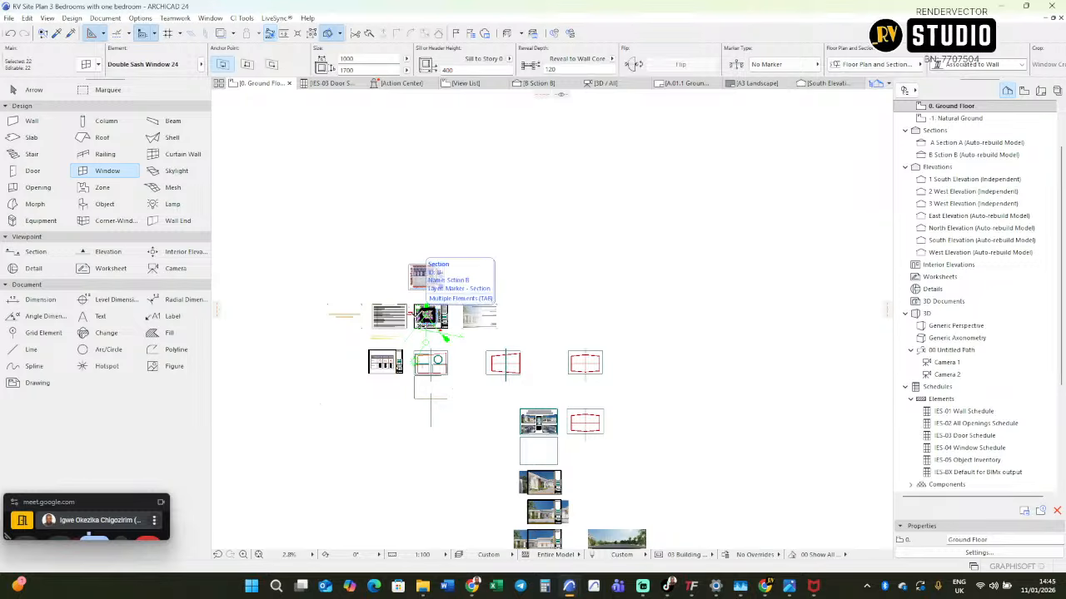
Examine where the selected windows sit on the ground floor plan, and clear the selection.
{"action": "middle_click_drag", "start_coordinate": [485, 372], "coordinate": [502, 255]}
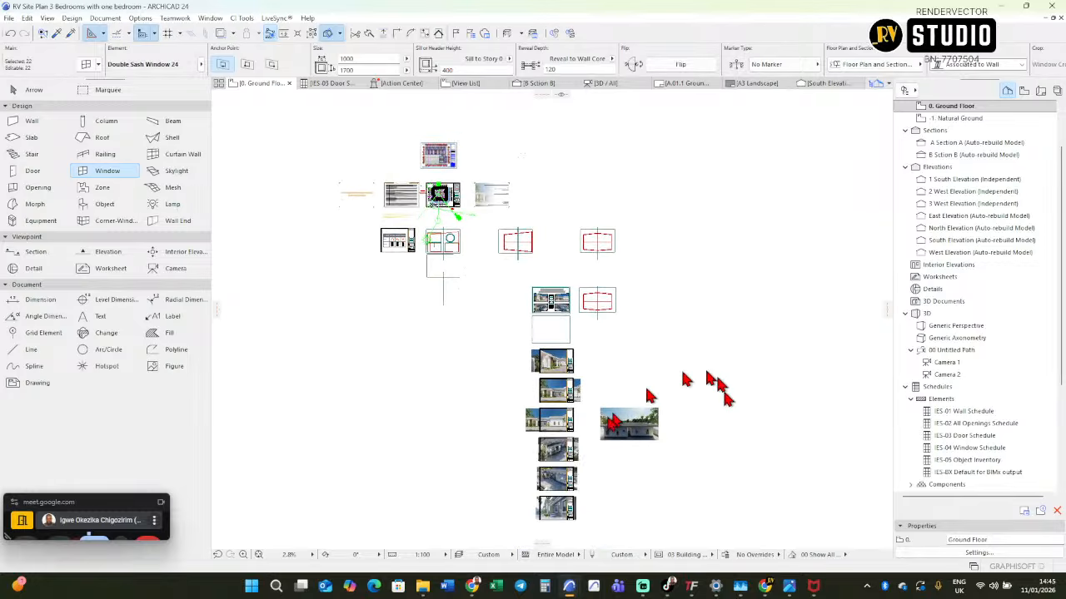
{"action": "middle_click_drag", "start_coordinate": [570, 449], "coordinate": [742, 509]}
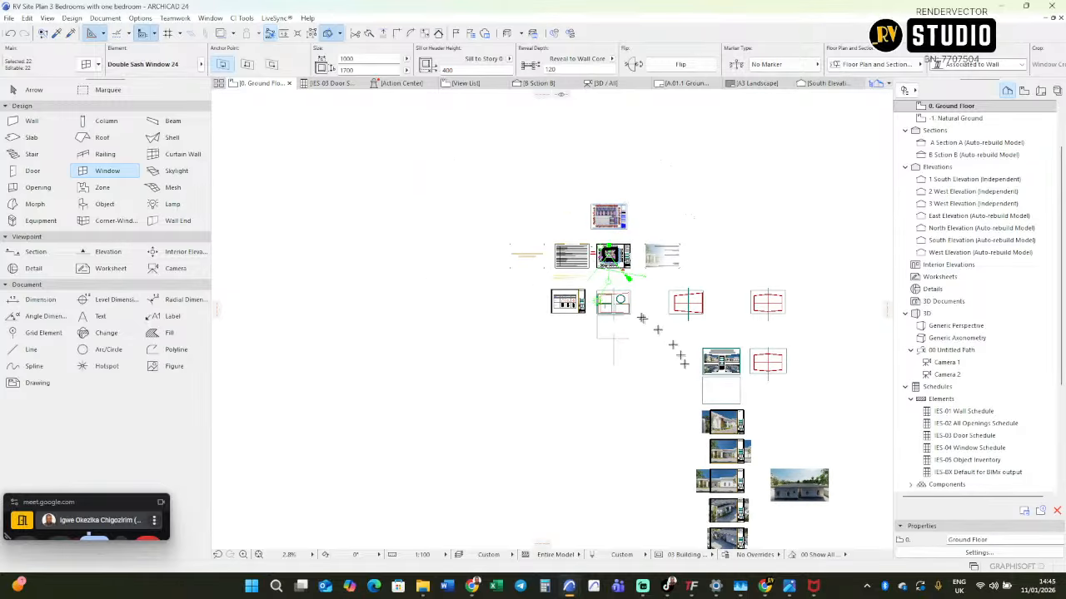
{"action": "scroll", "coordinate": [620, 260], "scroll_direction": "up", "scroll_amount": 5}
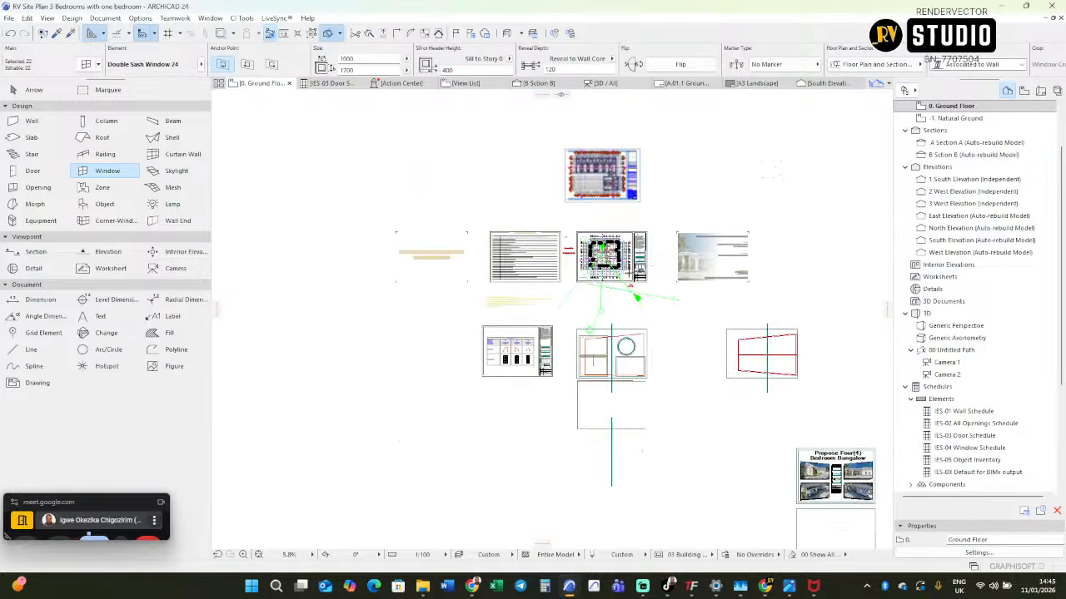
{"action": "scroll", "coordinate": [591, 247], "scroll_direction": "up", "scroll_amount": 2}
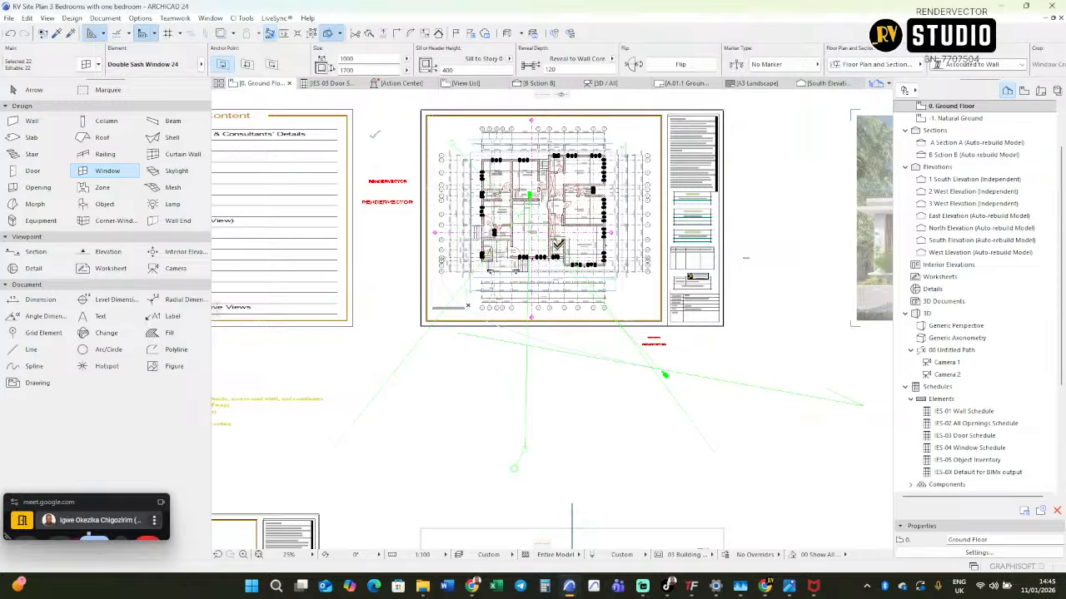
{"action": "middle_click_drag", "start_coordinate": [558, 243], "coordinate": [554, 356]}
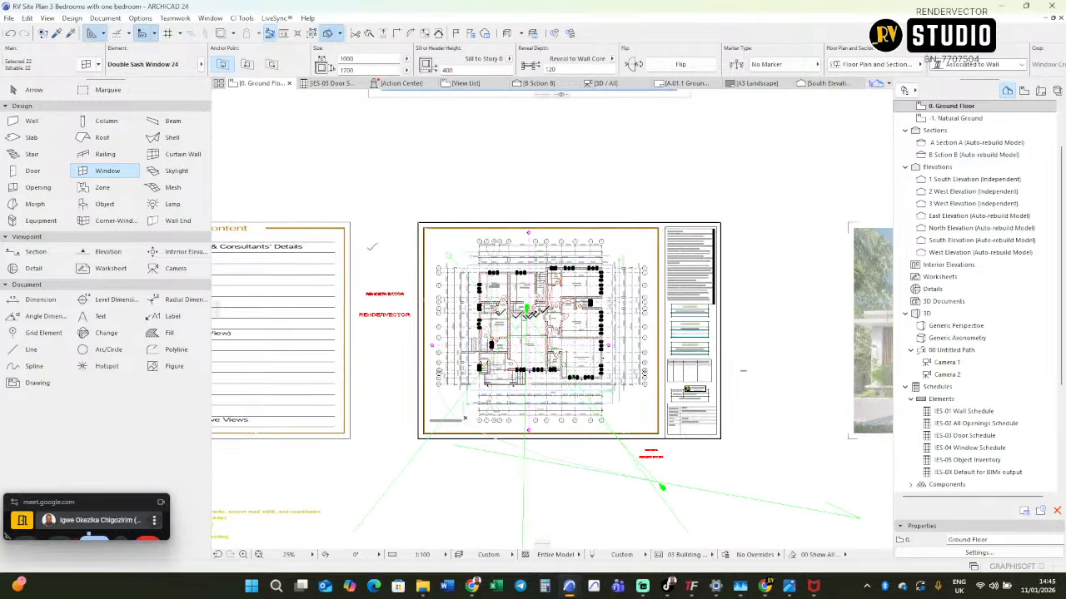
{"action": "scroll", "coordinate": [530, 341], "scroll_direction": "up", "scroll_amount": 3}
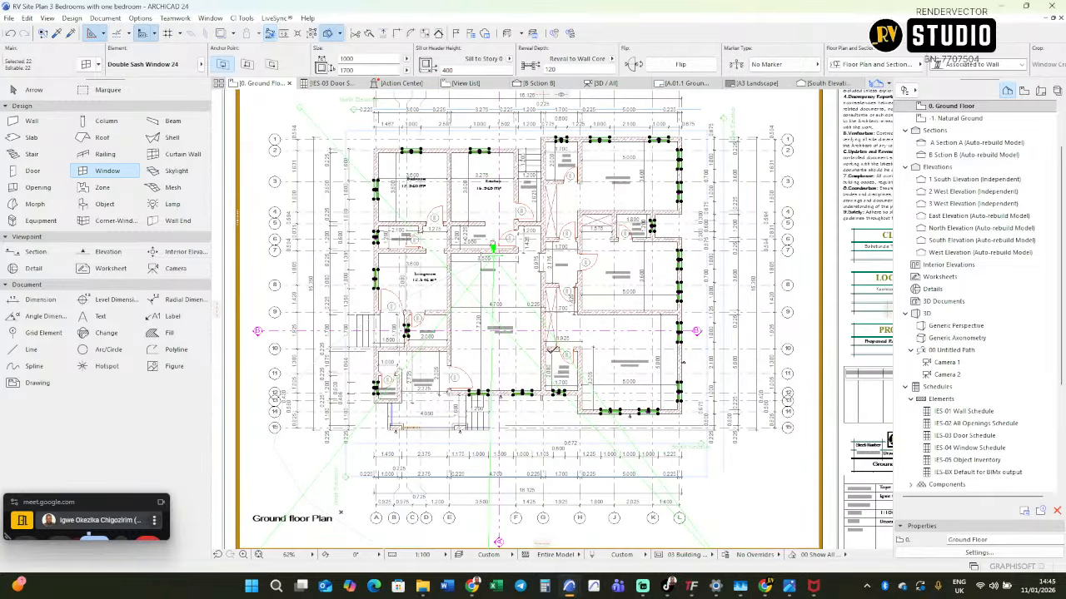
{"action": "scroll", "coordinate": [550, 348], "scroll_direction": "down", "scroll_amount": 3}
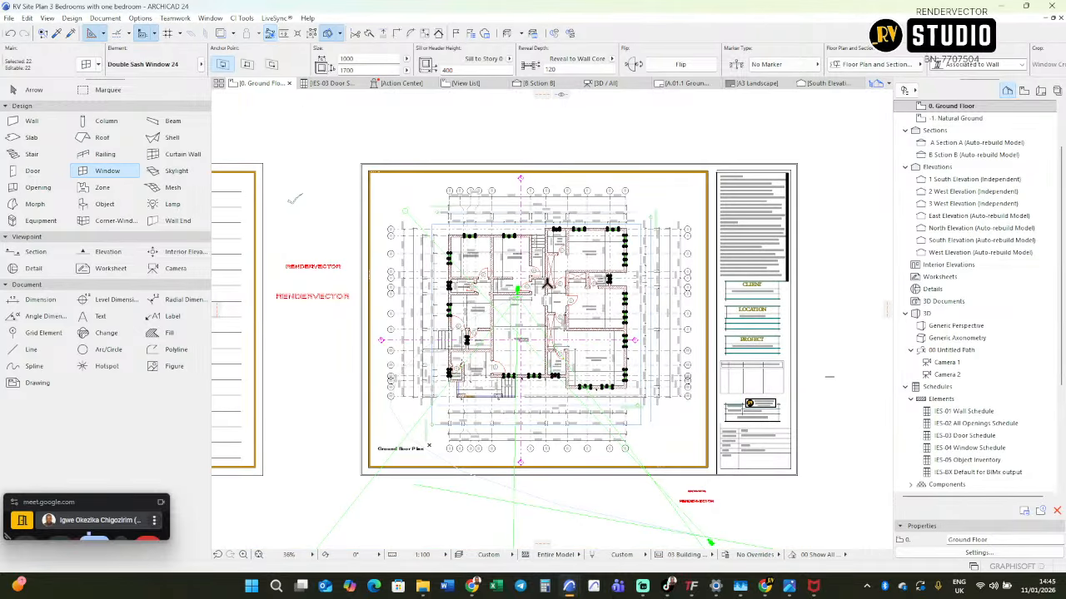
{"action": "scroll", "coordinate": [541, 326], "scroll_direction": "down", "scroll_amount": 3}
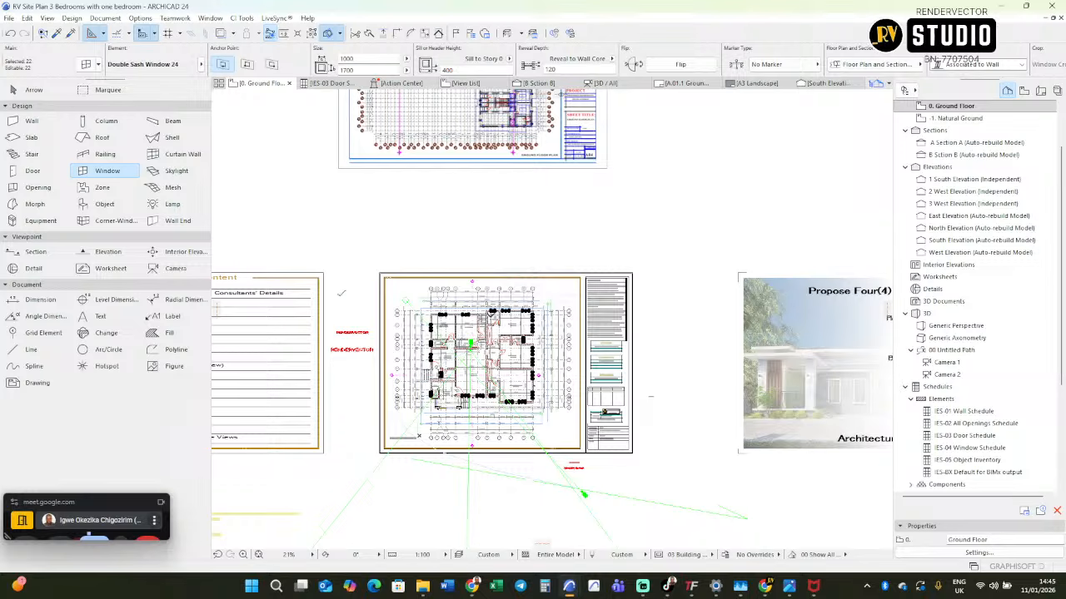
{"action": "key", "text": "Escape"}
{"action": "key", "text": "Escape"}
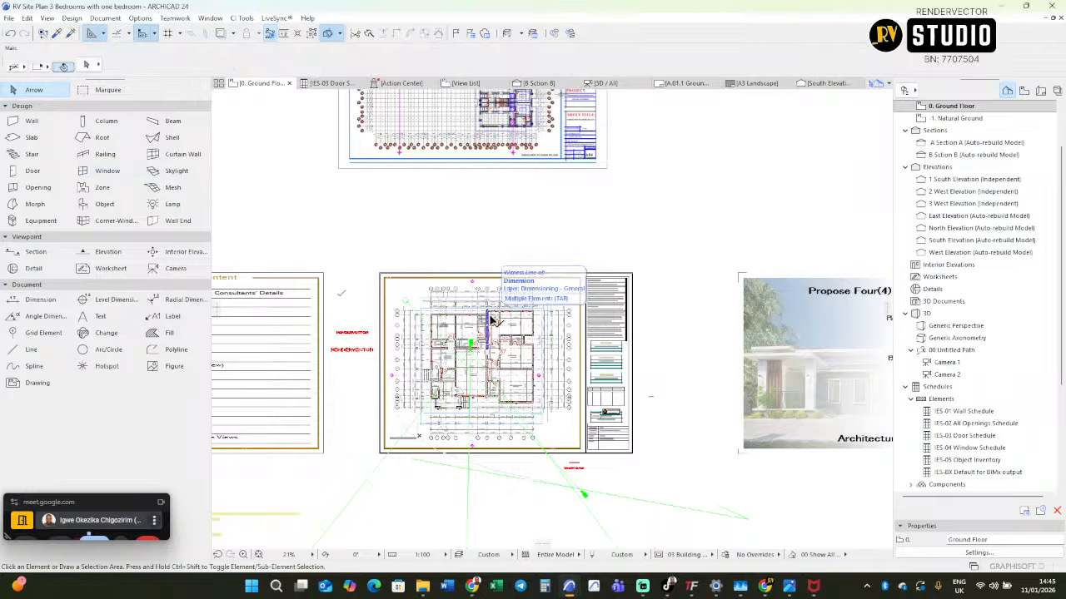
Open the 3D model from Camera 2 and examine the windows along the bungalow's front facade.
{"action": "key", "text": "F3"}
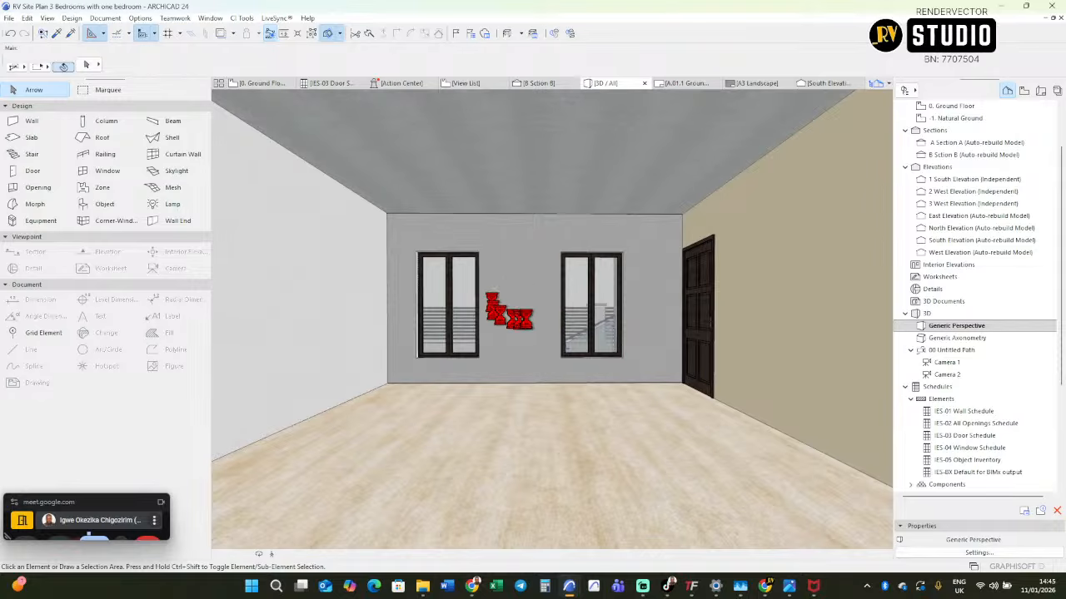
{"action": "double_click", "coordinate": [946, 375]}
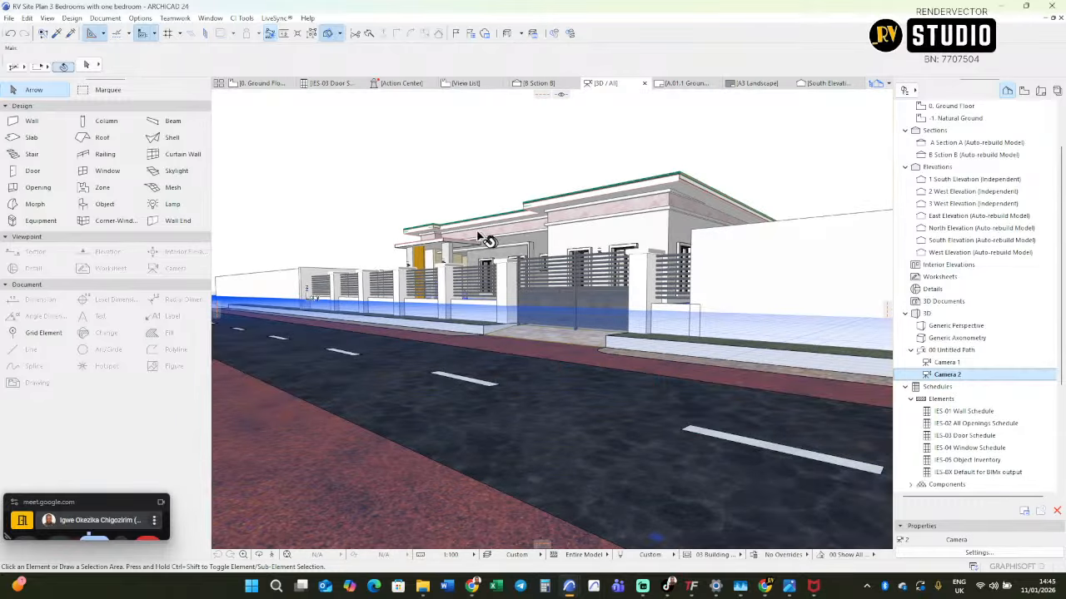
{"action": "middle_click_drag", "start_coordinate": [502, 247], "coordinate": [802, 329], "text": "shift"}
{"action": "scroll", "coordinate": [708, 295], "scroll_direction": "down", "scroll_amount": 4}
{"action": "middle_click_drag", "start_coordinate": [707, 295], "coordinate": [620, 343], "text": "shift"}
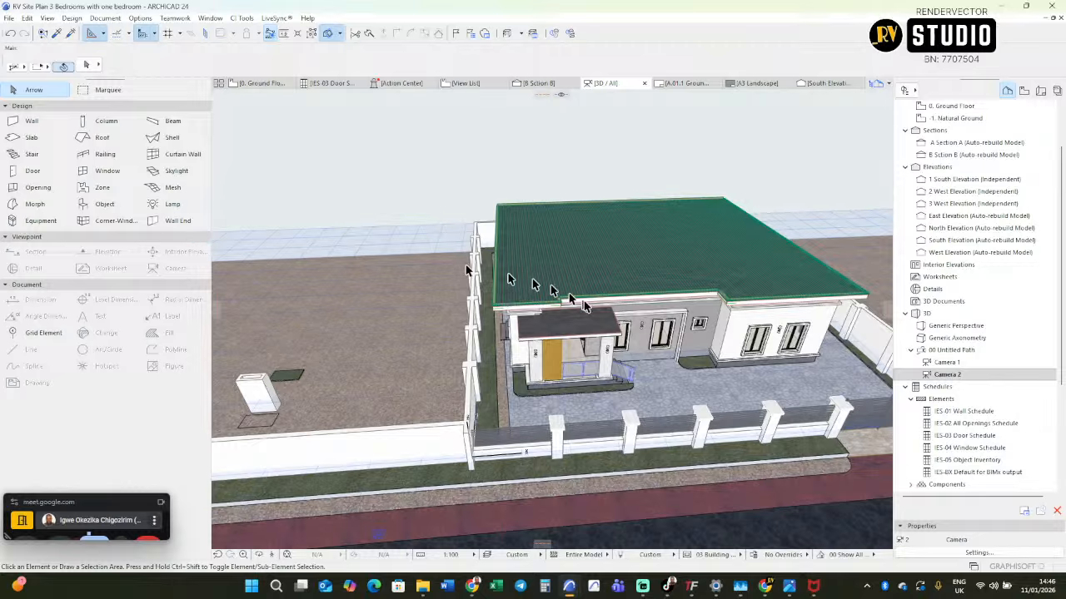
{"action": "scroll", "coordinate": [683, 365], "scroll_direction": "up", "scroll_amount": 3}
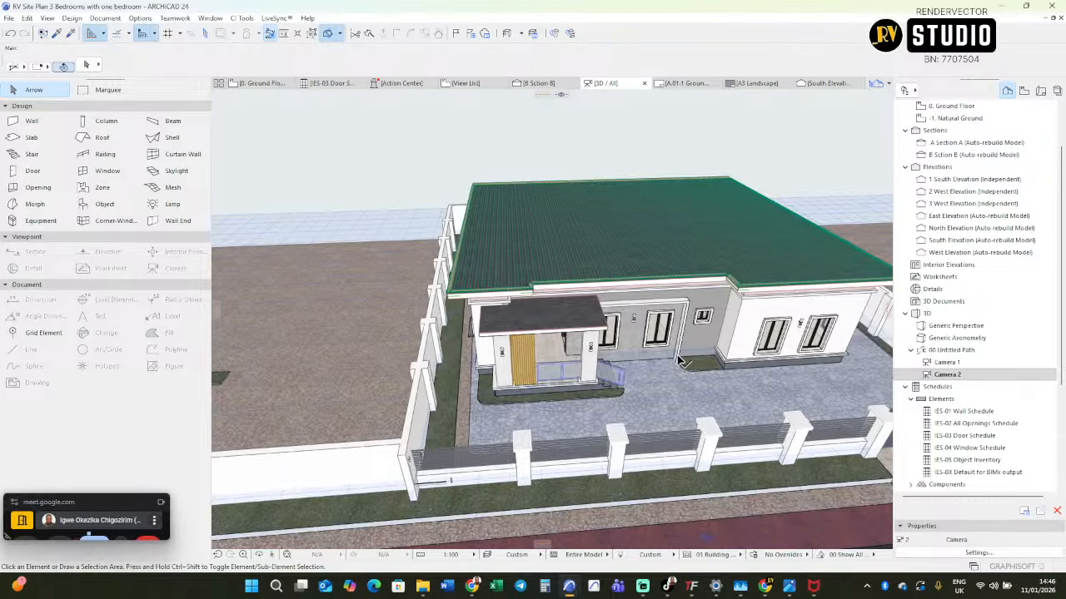
{"action": "middle_click_drag", "start_coordinate": [684, 363], "coordinate": [570, 376]}
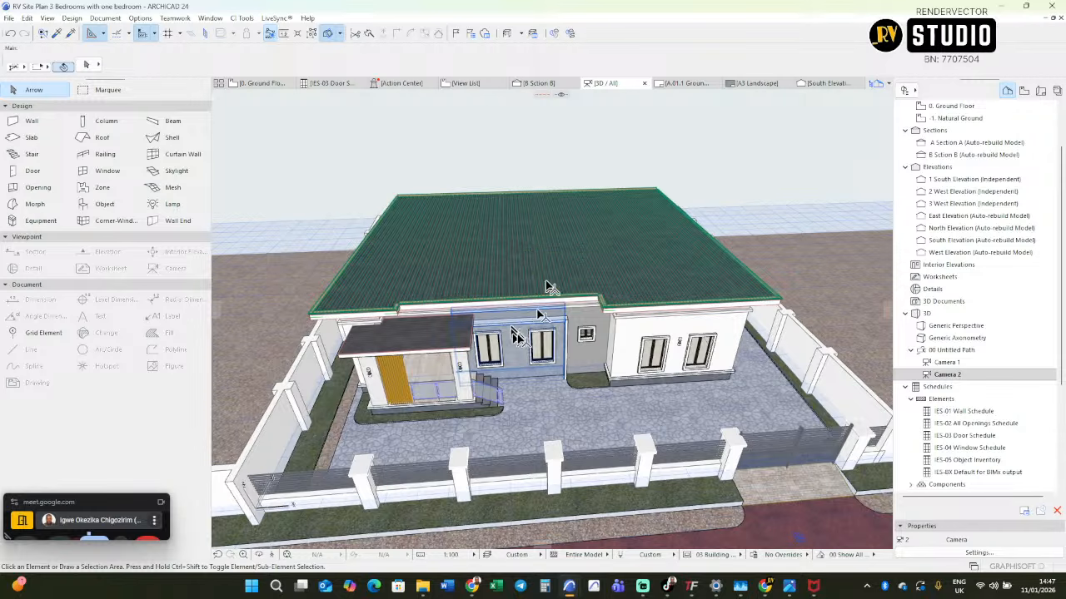
{"action": "middle_click_drag", "start_coordinate": [435, 289], "coordinate": [476, 364]}
{"action": "scroll", "coordinate": [473, 363], "scroll_direction": "up", "scroll_amount": 3}
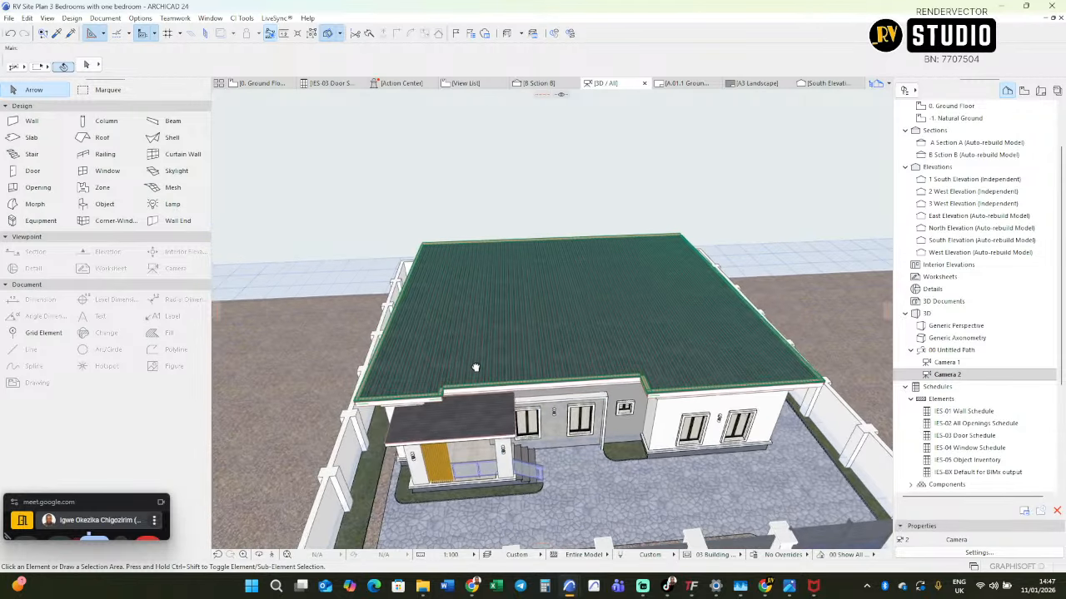
{"action": "middle_click_drag", "start_coordinate": [559, 450], "coordinate": [459, 405], "text": "shift"}
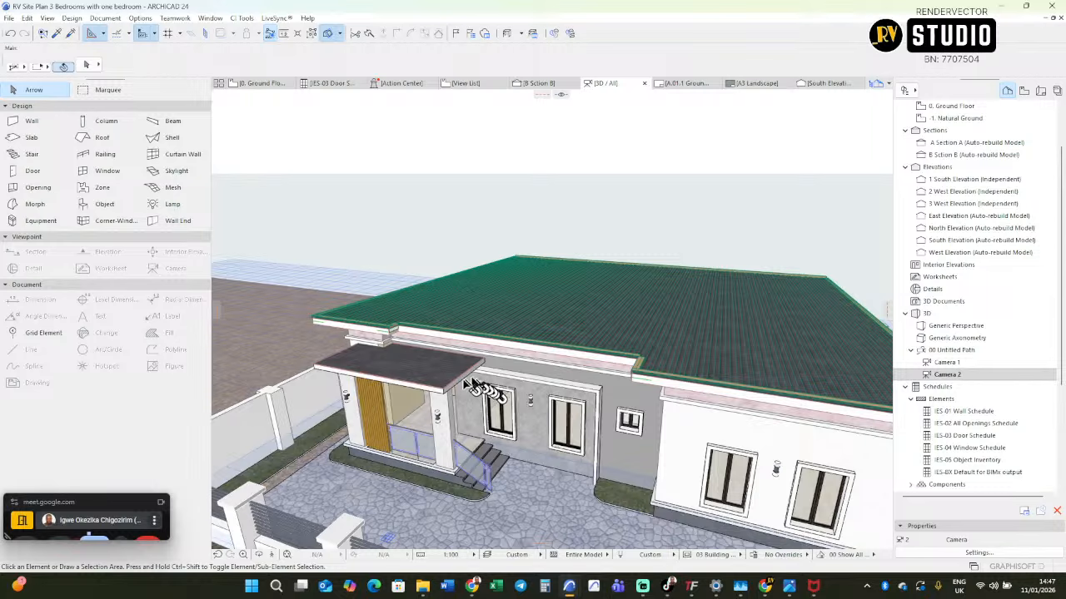
{"action": "scroll", "coordinate": [613, 296], "scroll_direction": "up", "scroll_amount": 1}
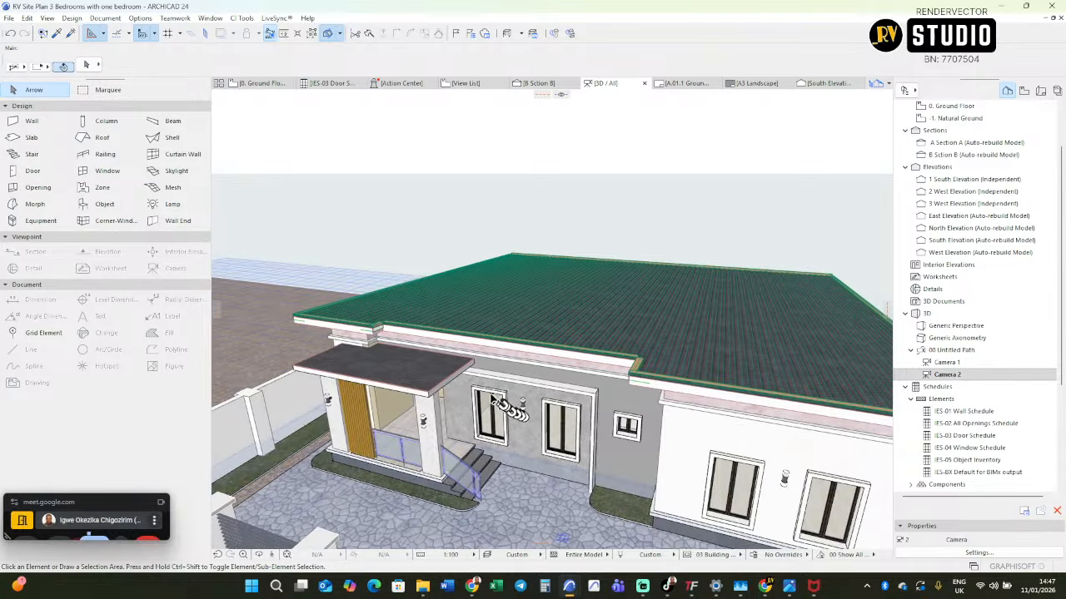
Select all windows in the 3D model with the Window tool to see where they sit around the bungalow.
{"action": "middle_click_drag", "start_coordinate": [508, 406], "coordinate": [465, 367]}
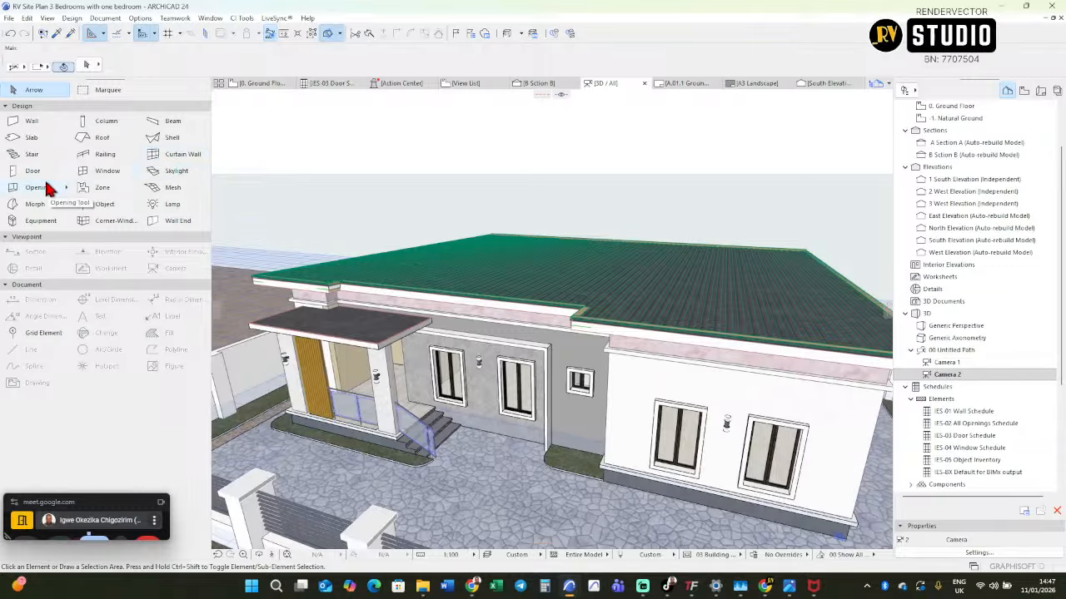
{"action": "left_click", "coordinate": [105, 172]}
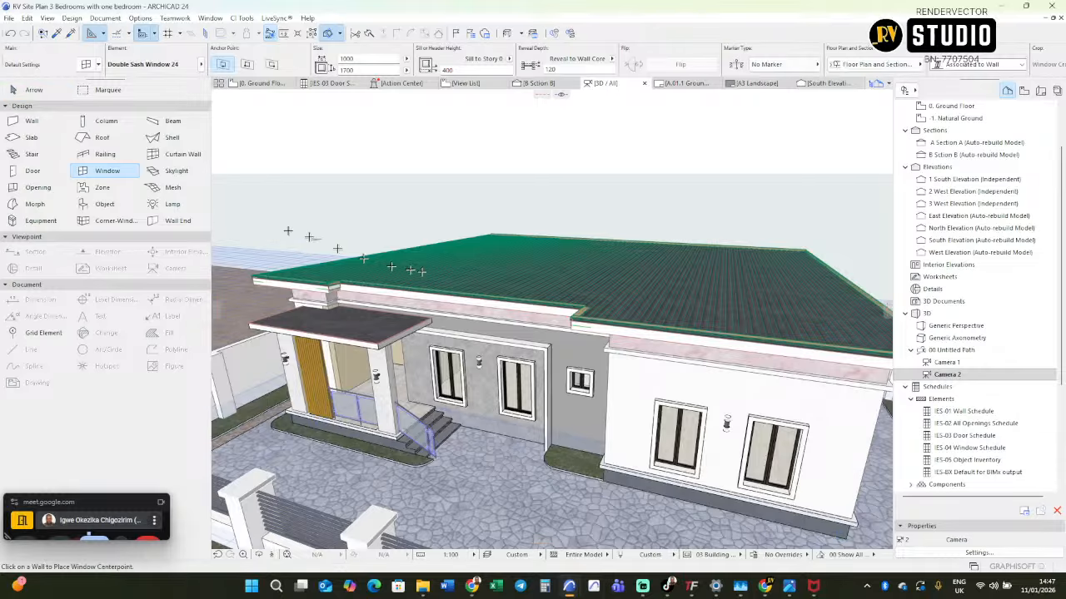
{"action": "key", "text": "ctrl+a"}
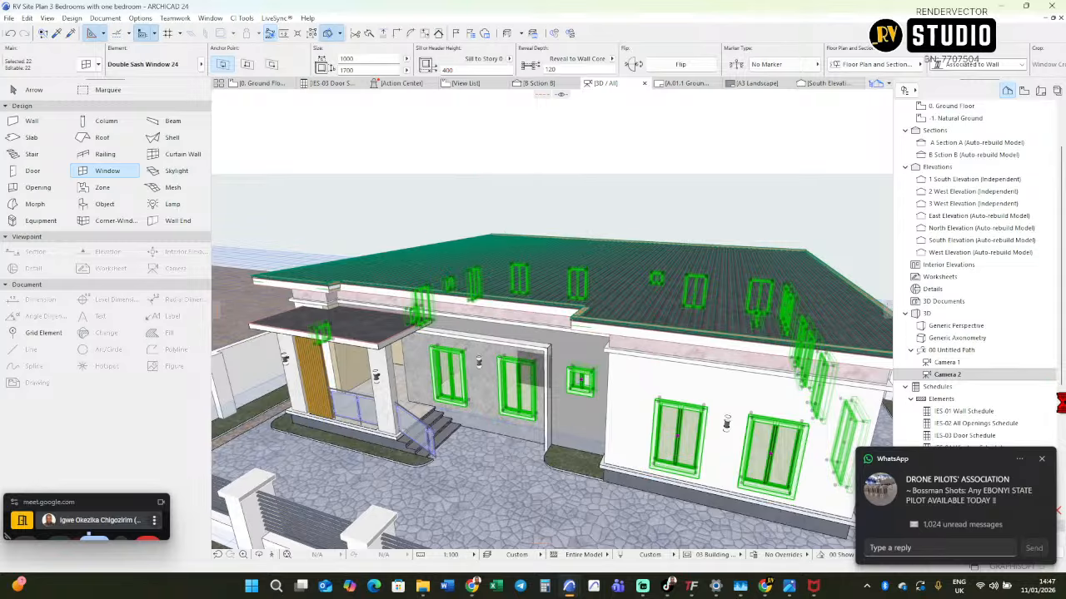
{"action": "left_click", "coordinate": [1042, 460]}
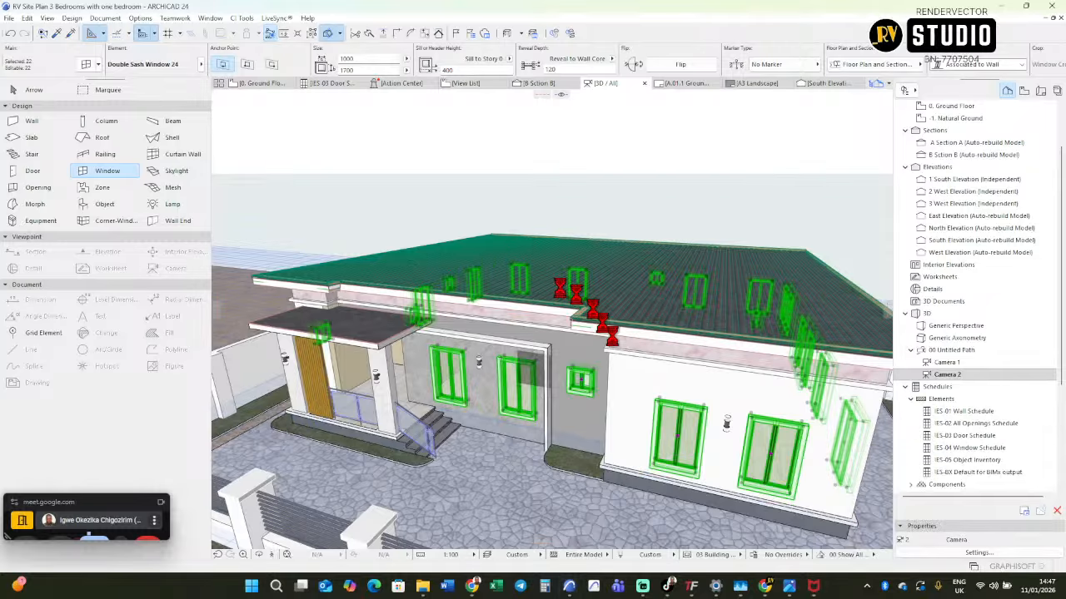
{"action": "key", "text": "ctrl+t"}
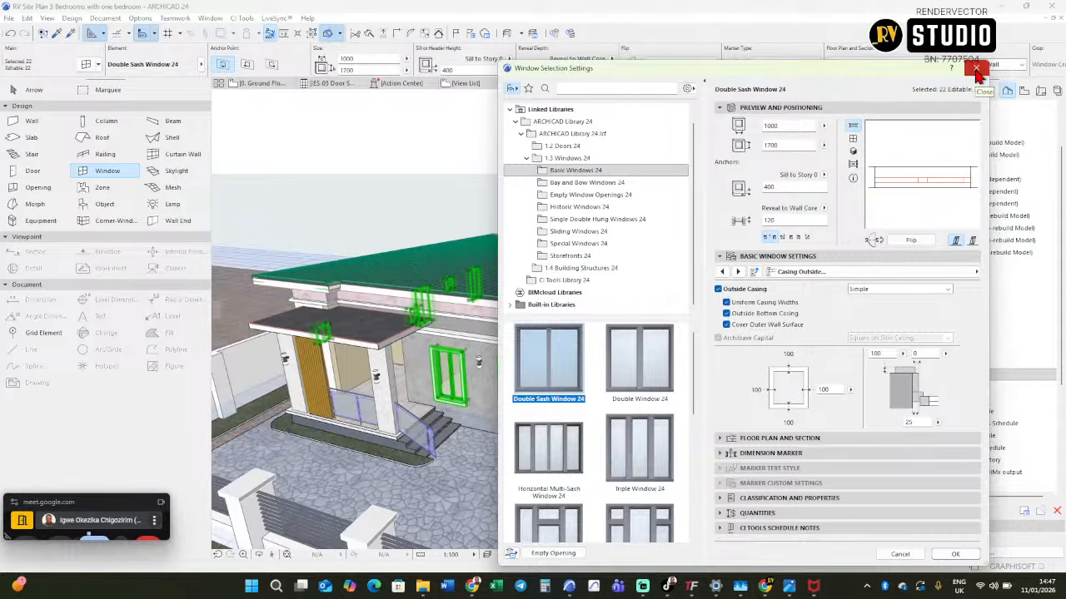
{"action": "left_click", "coordinate": [741, 455]}
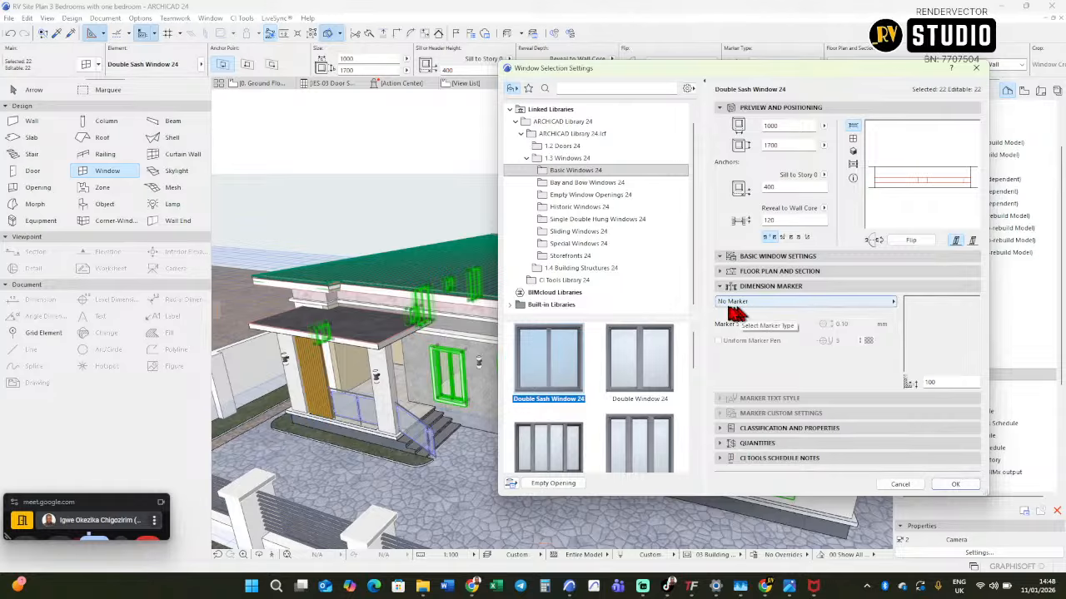
{"action": "left_click", "coordinate": [976, 69]}
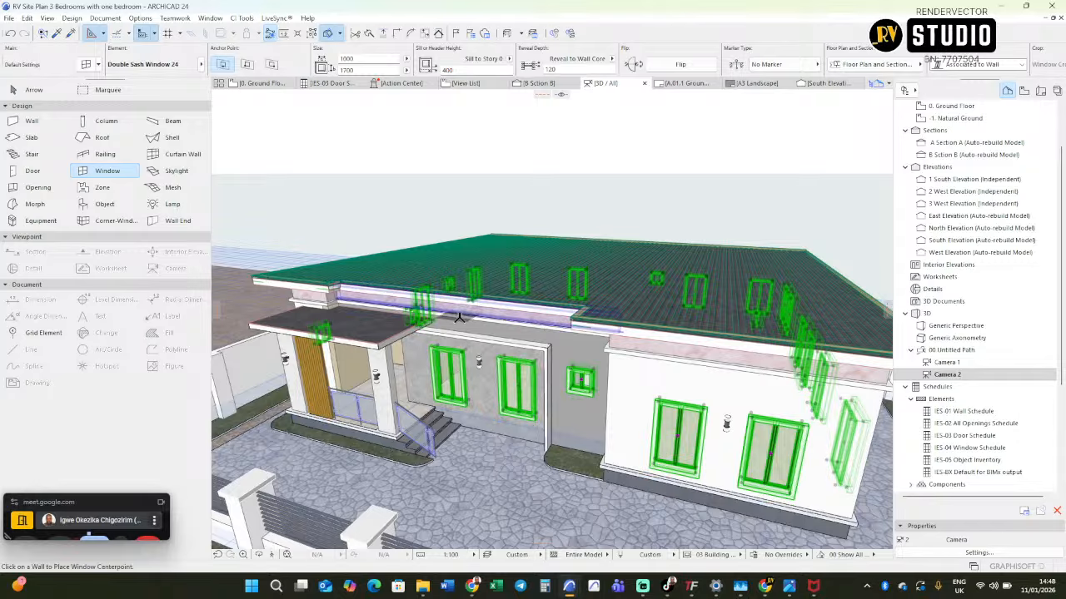
{"action": "key", "text": "Escape"}
{"action": "key", "text": "Escape"}
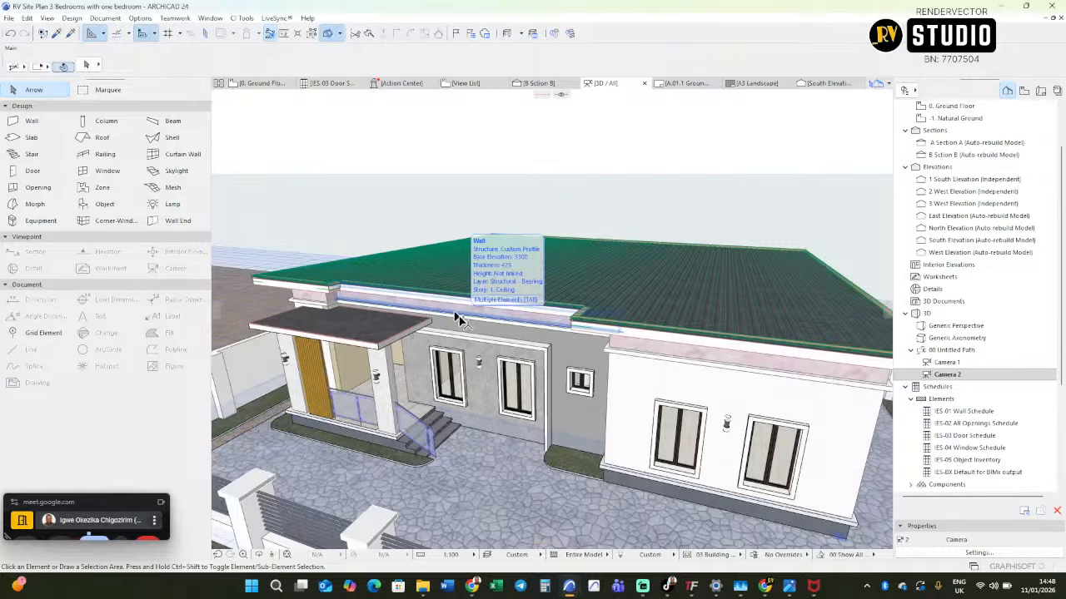
Return to the ground floor plan, select all windows with the Window tool and open their selection settings.
{"action": "key", "text": "F2"}
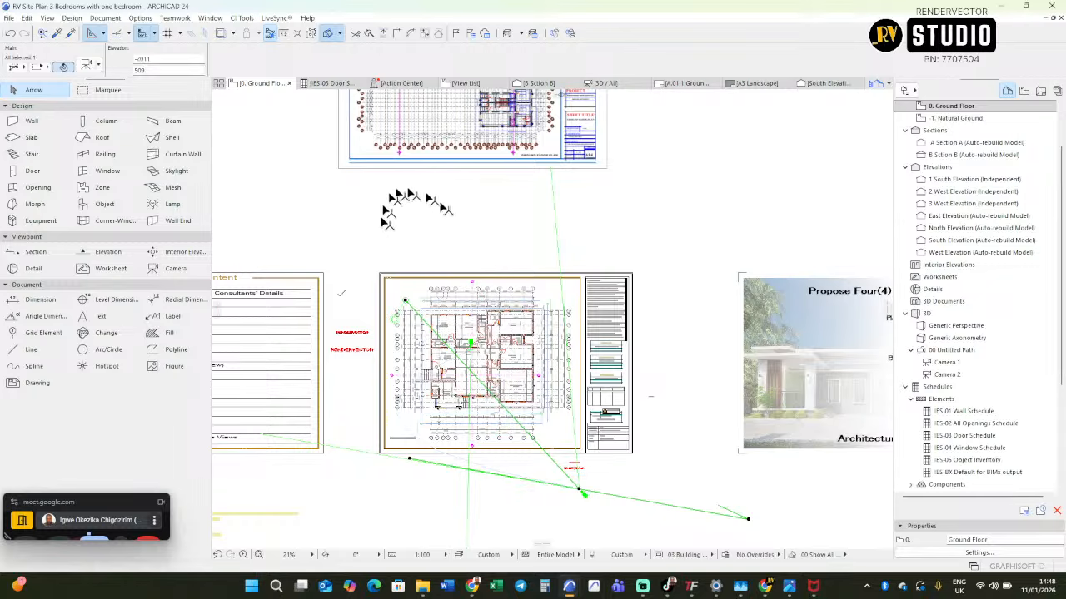
{"action": "scroll", "coordinate": [417, 221], "scroll_direction": "up", "scroll_amount": 3}
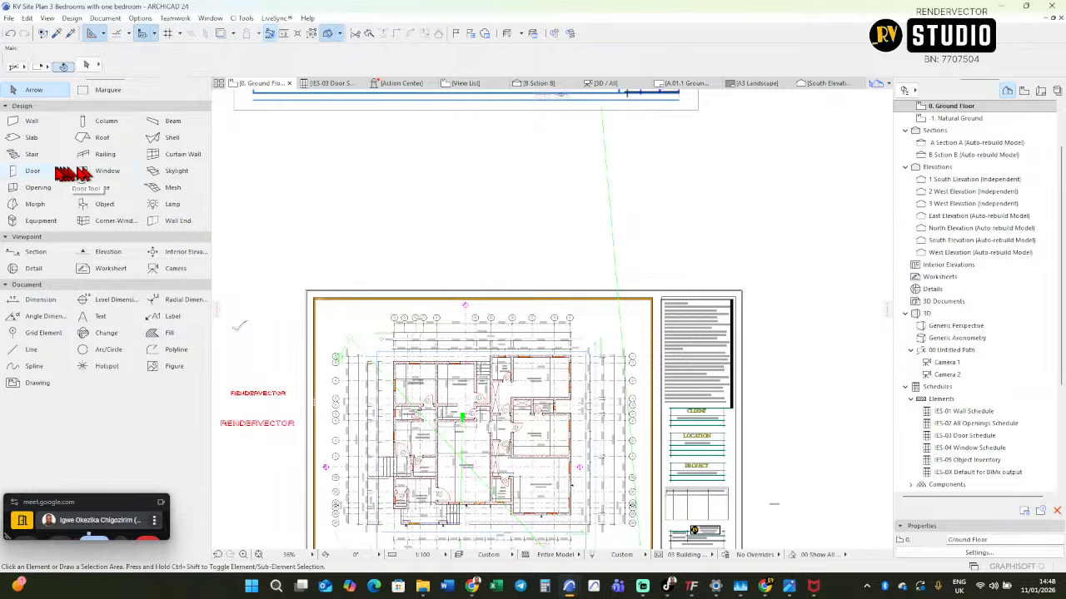
{"action": "left_click", "coordinate": [127, 172]}
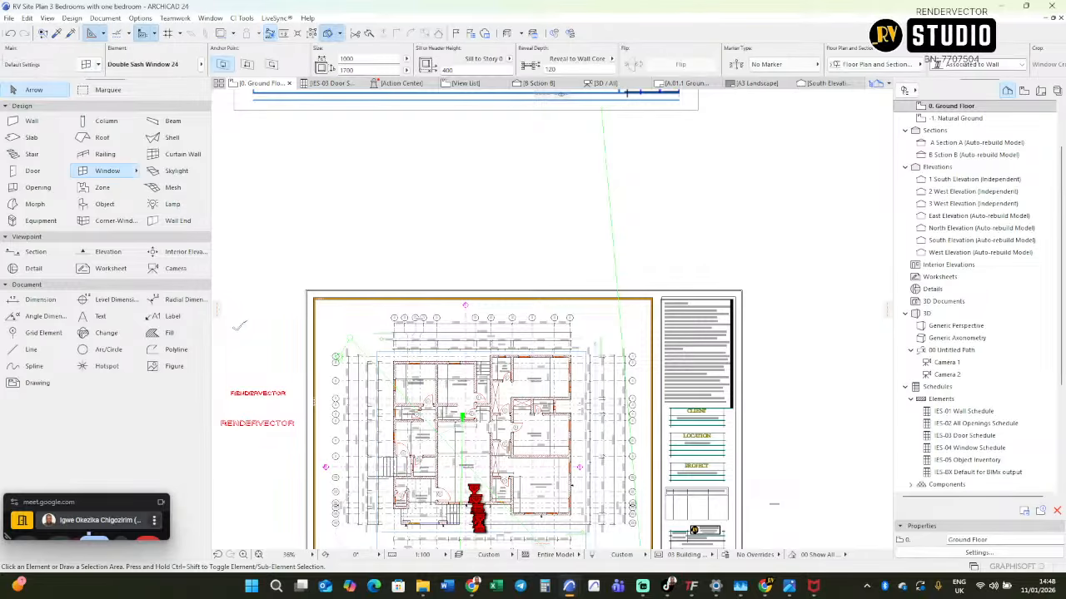
{"action": "scroll", "coordinate": [476, 526], "scroll_direction": "up", "scroll_amount": 5}
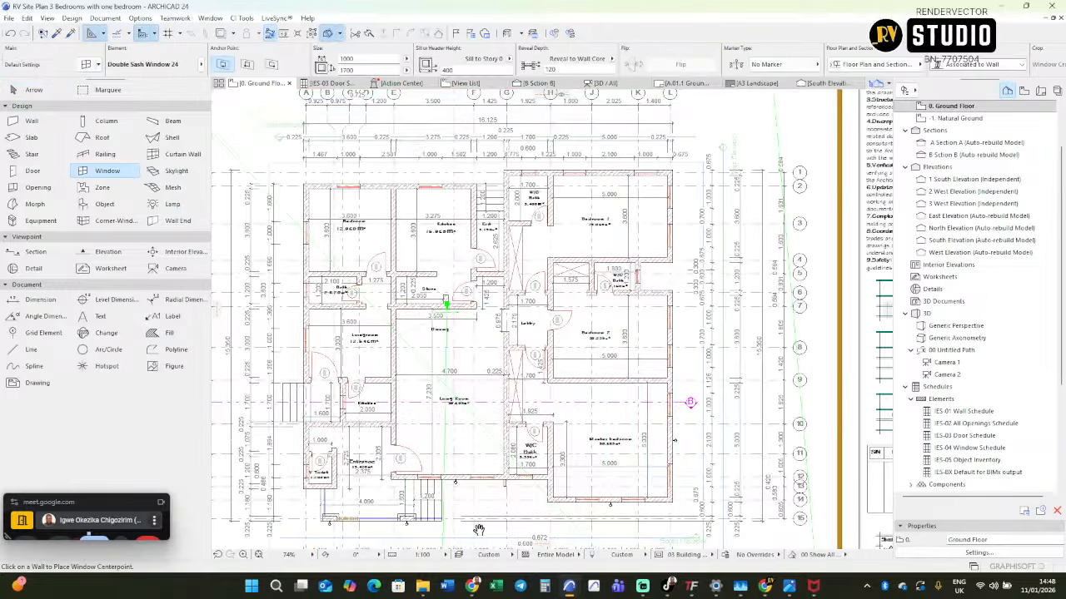
{"action": "middle_click_drag", "start_coordinate": [478, 526], "coordinate": [521, 489]}
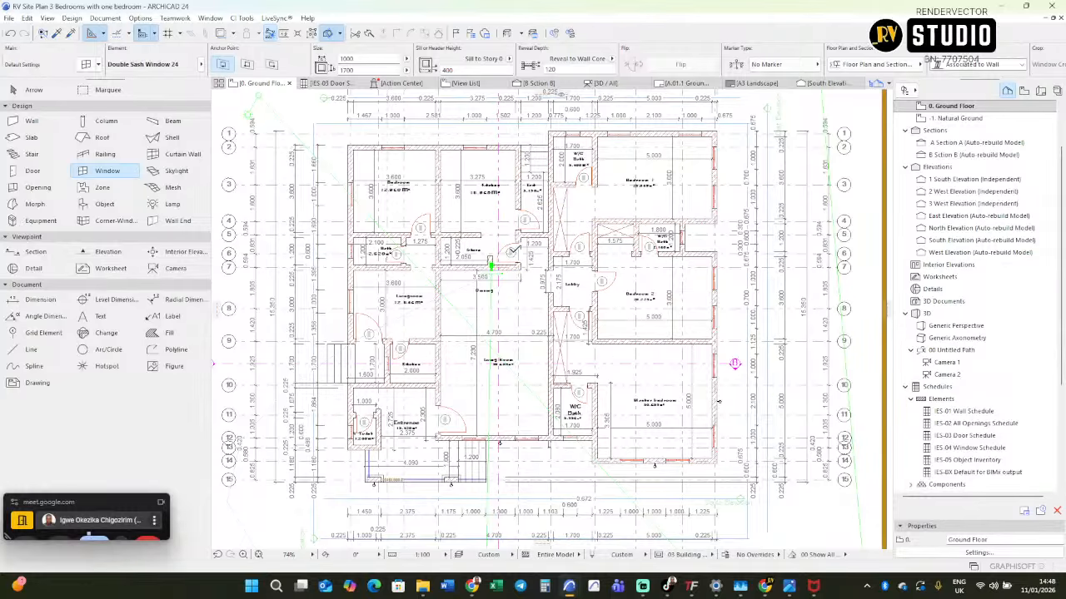
{"action": "key", "text": "ctrl+a"}
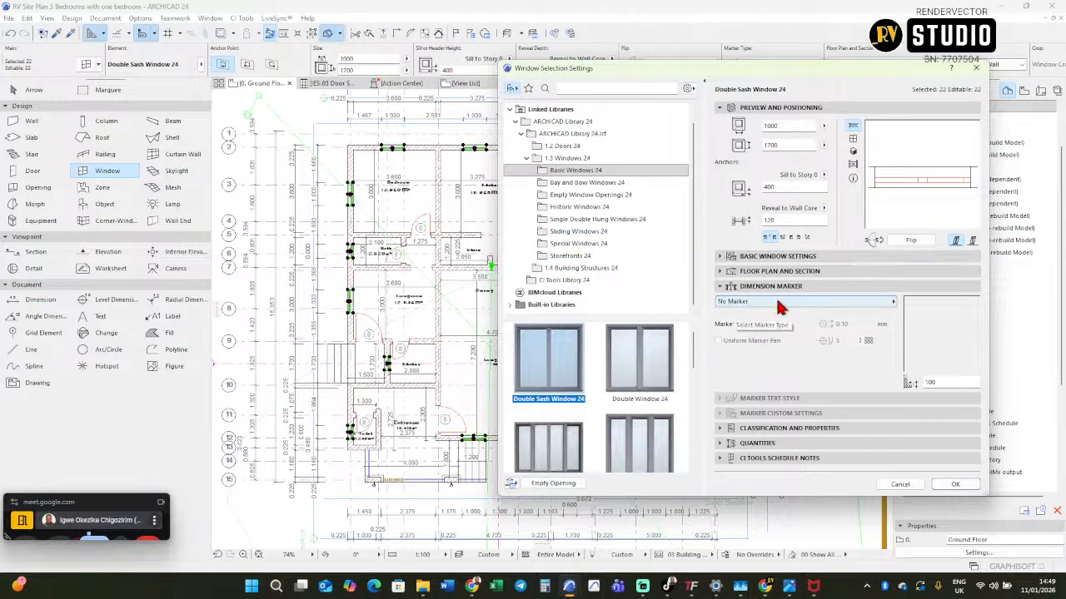
Assign W Marker 24 as the dimension marker of all selected windows and apply it on the ground floor plan.
{"action": "left_click", "coordinate": [736, 287]}
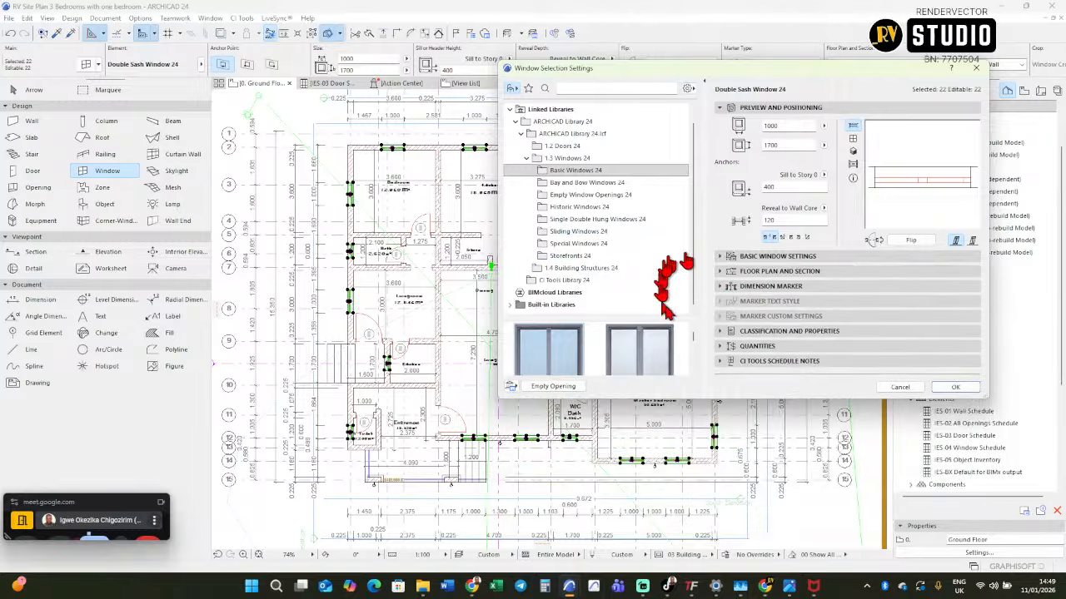
{"action": "left_click", "coordinate": [757, 287]}
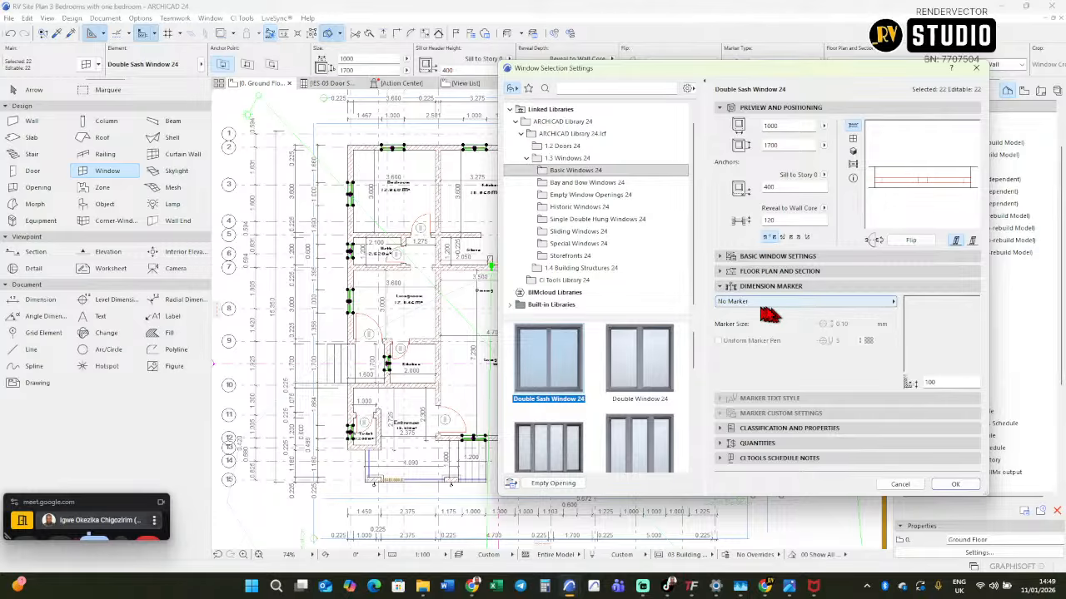
{"action": "left_click", "coordinate": [752, 305]}
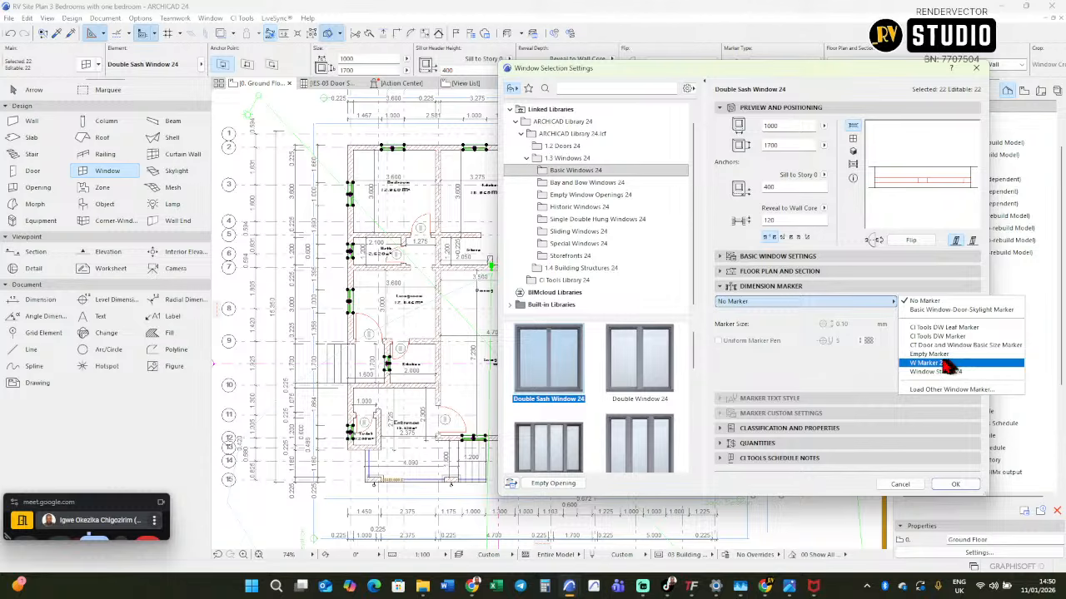
{"action": "left_click", "coordinate": [934, 365]}
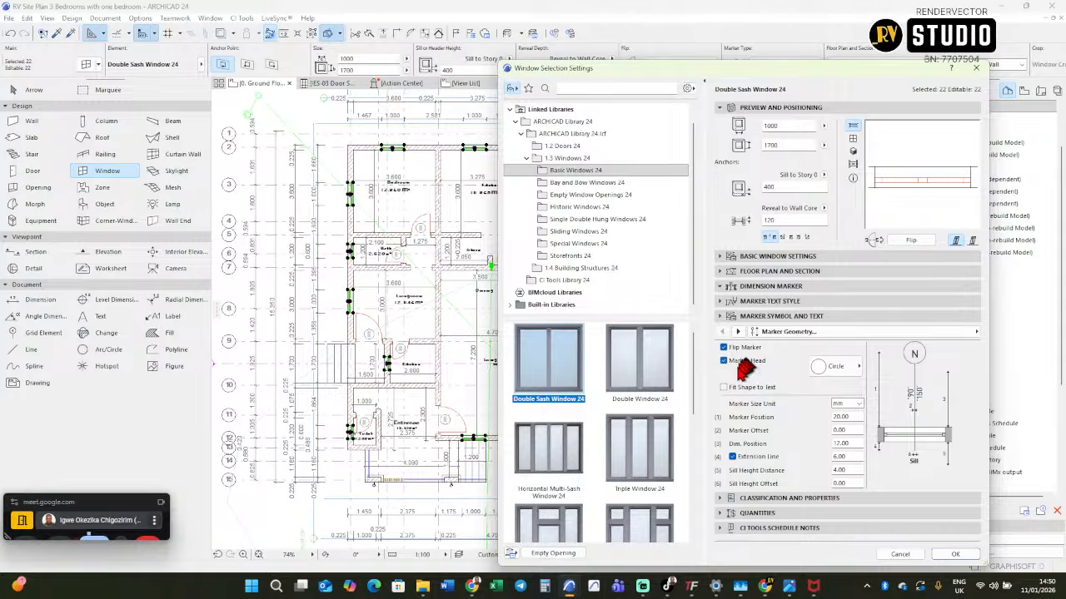
{"action": "left_click", "coordinate": [756, 500]}
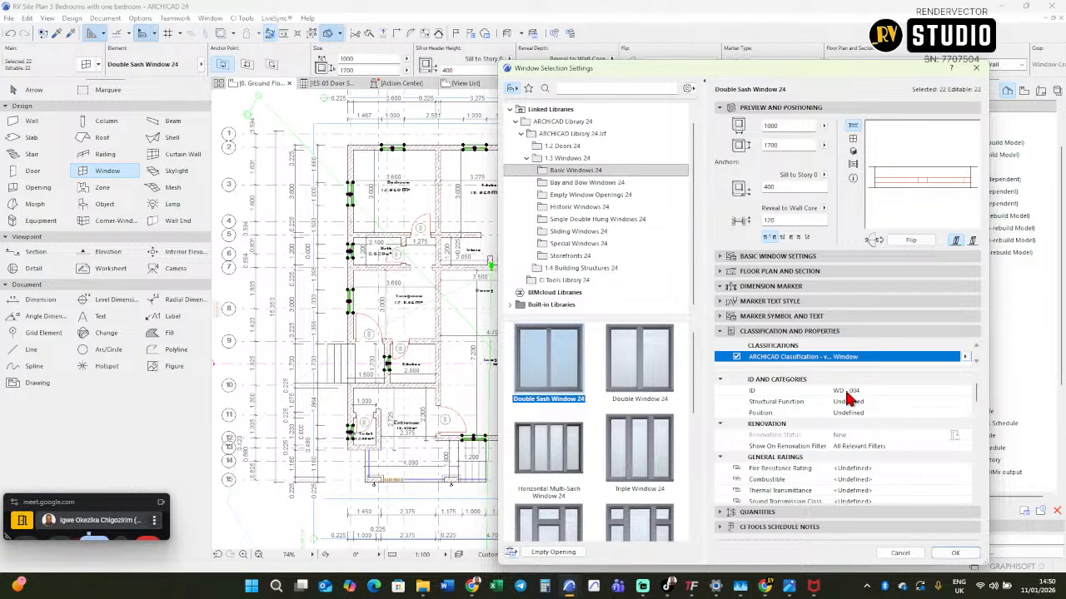
{"action": "left_click", "coordinate": [956, 554]}
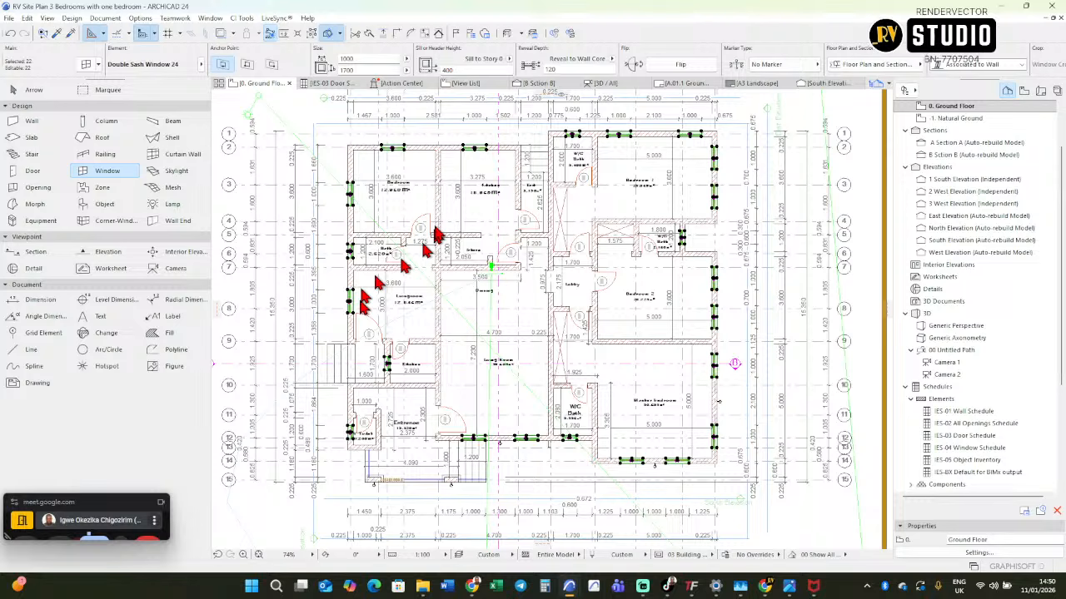
{"action": "left_click", "coordinate": [480, 151]}
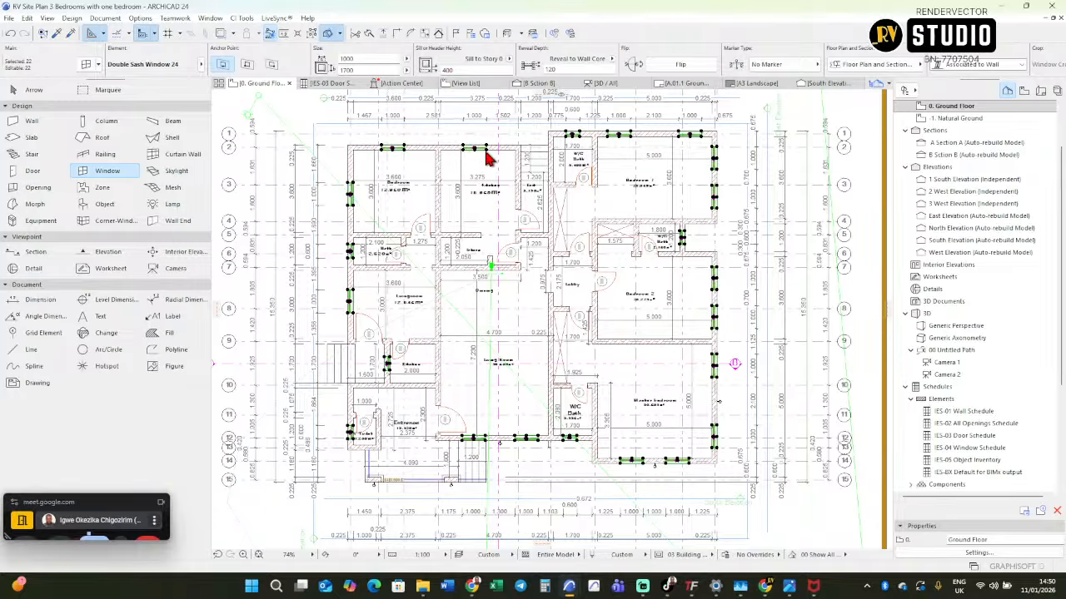
{"action": "key", "text": "ctrl+z"}
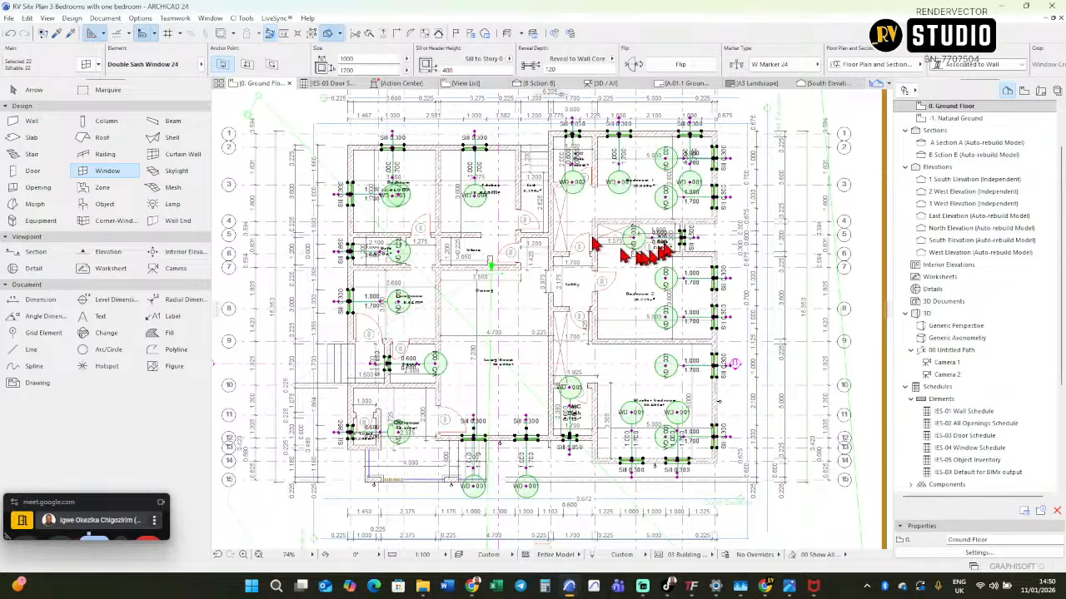
Set the ID of all selected windows to W1 in their classification and properties.
{"action": "scroll", "coordinate": [687, 200], "scroll_direction": "up", "scroll_amount": 3}
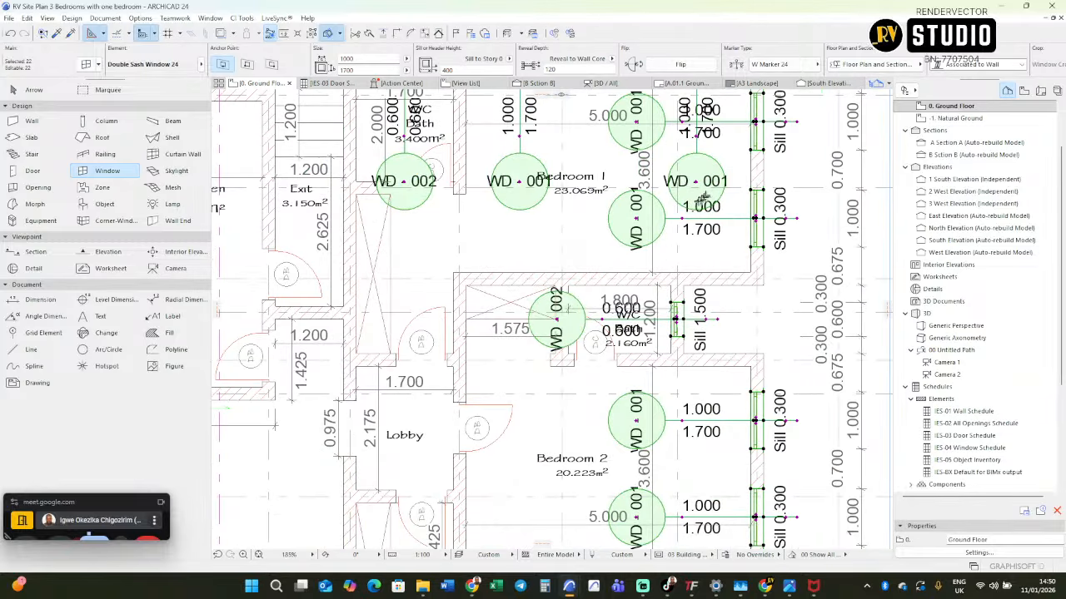
{"action": "scroll", "coordinate": [474, 400], "scroll_direction": "up", "scroll_amount": 4}
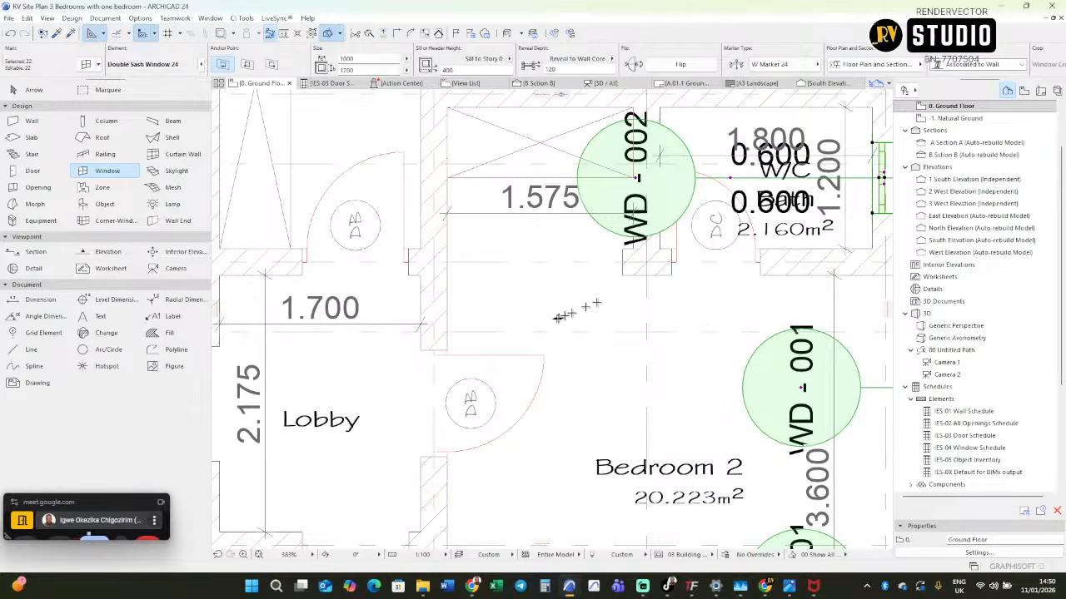
{"action": "scroll", "coordinate": [553, 317], "scroll_direction": "down", "scroll_amount": 8}
{"action": "scroll", "coordinate": [530, 283], "scroll_direction": "up", "scroll_amount": 5}
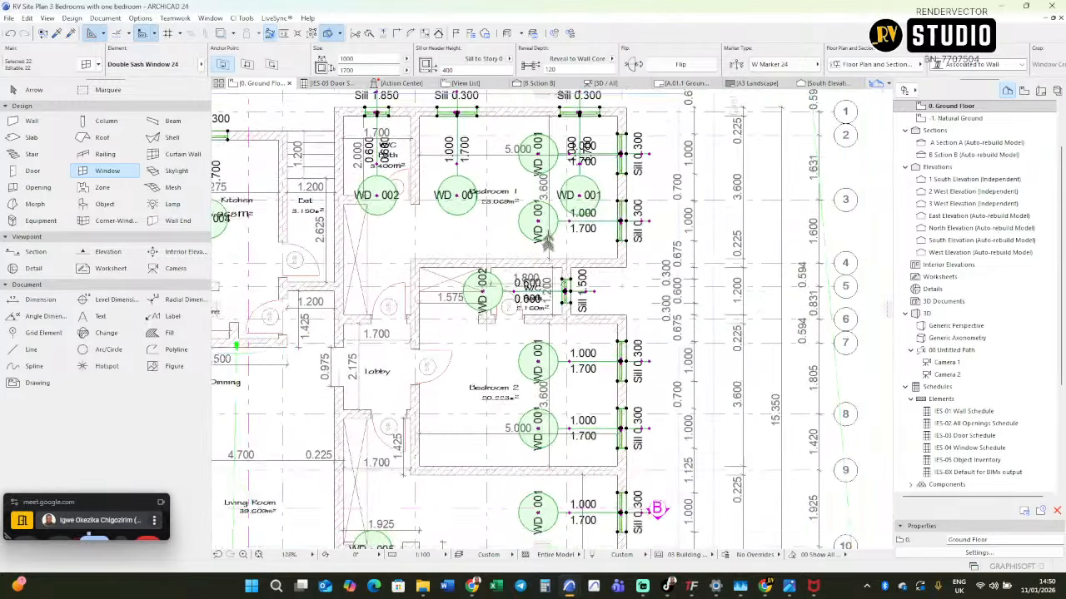
{"action": "scroll", "coordinate": [541, 218], "scroll_direction": "up", "scroll_amount": 10}
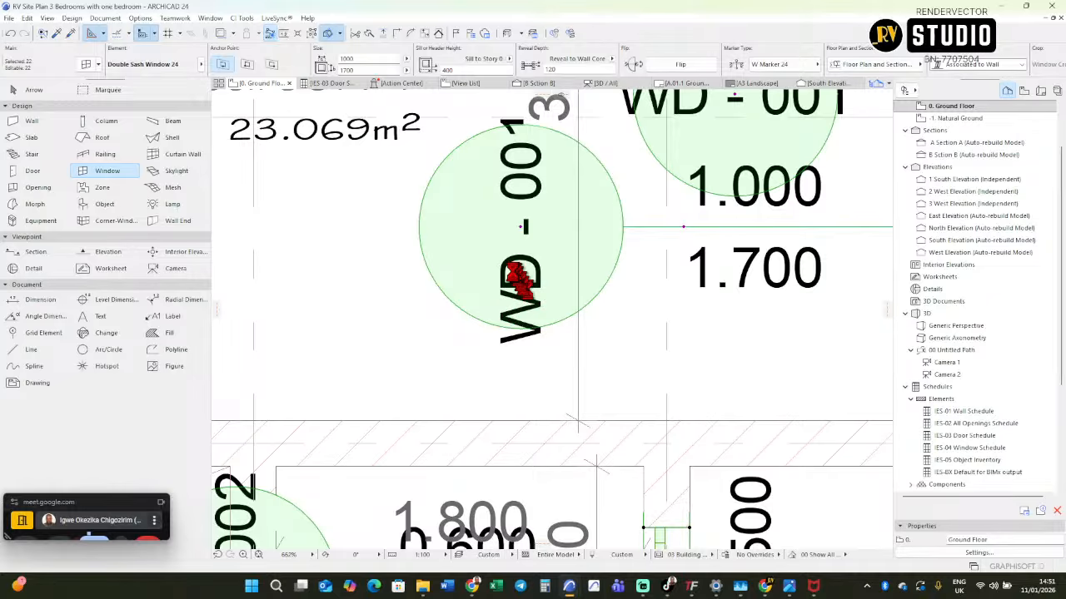
{"action": "double_click", "coordinate": [537, 273]}
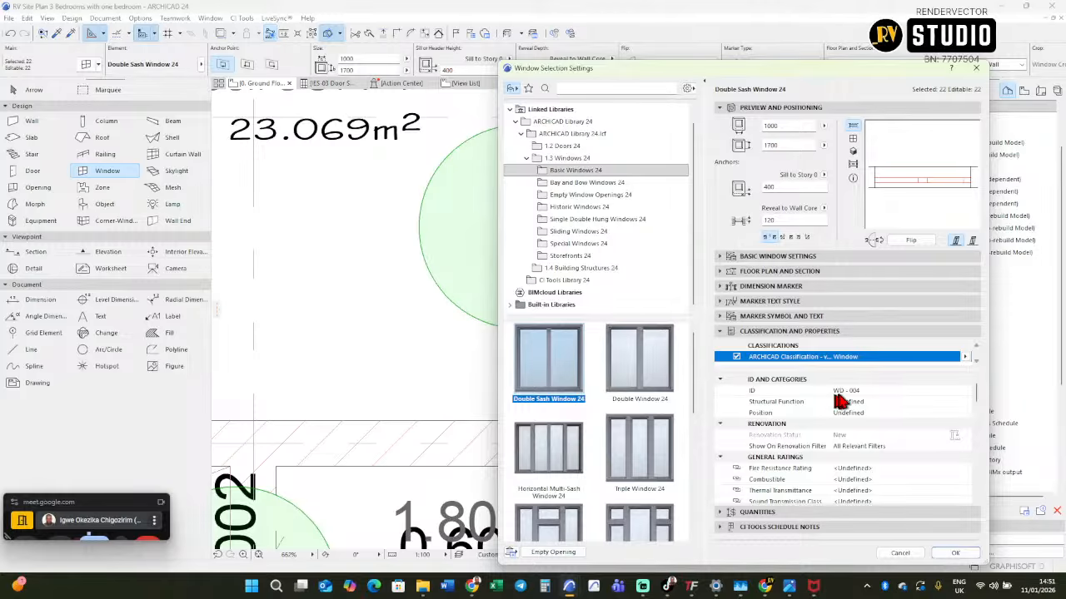
{"action": "left_click_drag", "start_coordinate": [724, 70], "coordinate": [850, 83]}
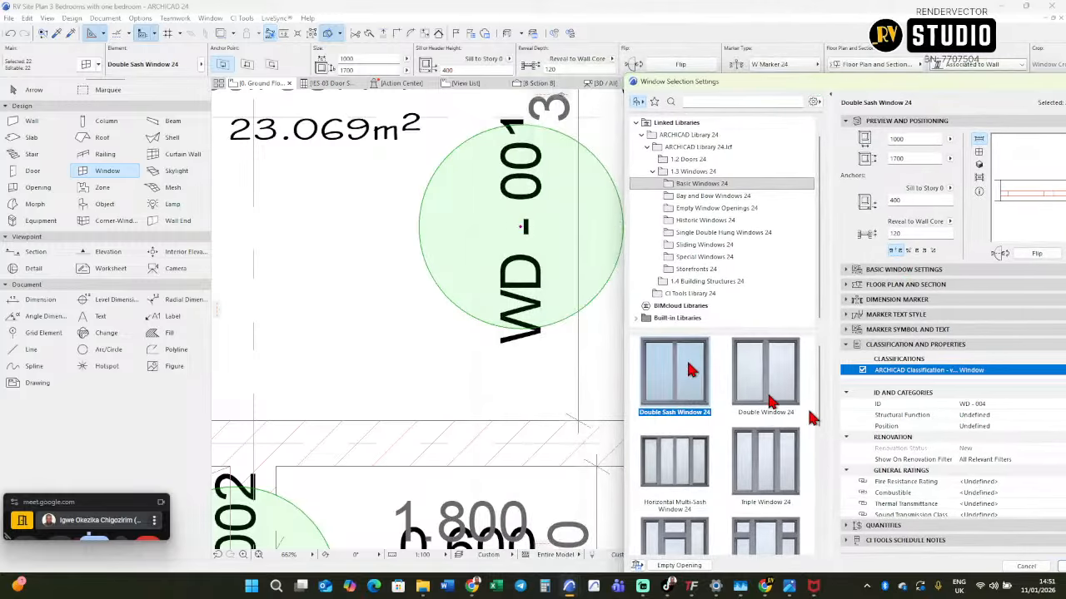
{"action": "left_click", "coordinate": [991, 405]}
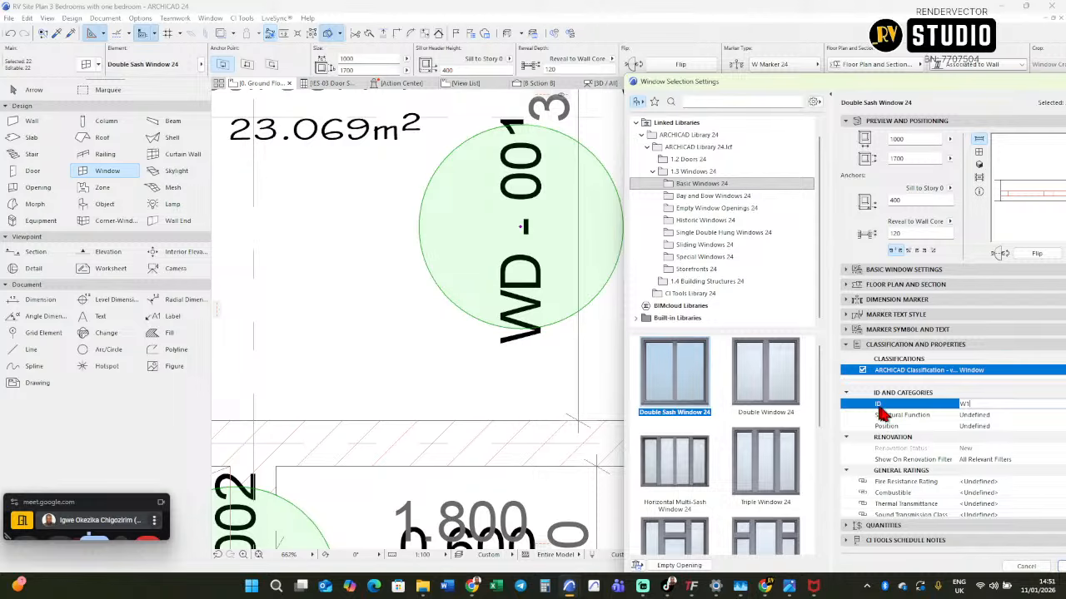
{"action": "left_click_drag", "start_coordinate": [880, 93], "coordinate": [766, 92]}
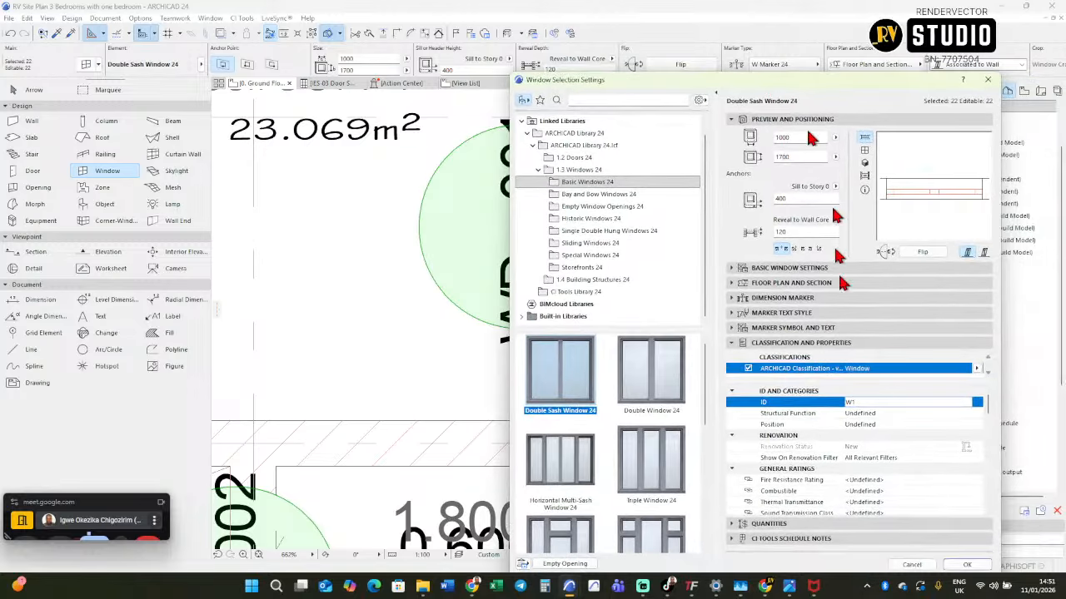
{"action": "left_click", "coordinate": [967, 564]}
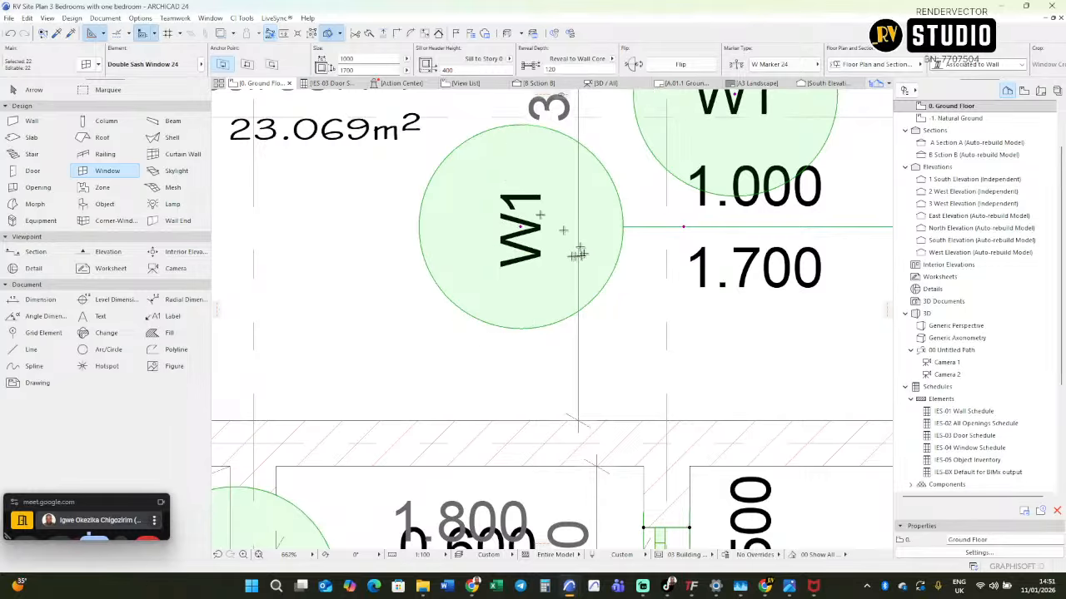
Reopen the settings of the selected windows and set the marker text size to 1.00 mm.
{"action": "middle_click_drag", "start_coordinate": [514, 237], "coordinate": [543, 304]}
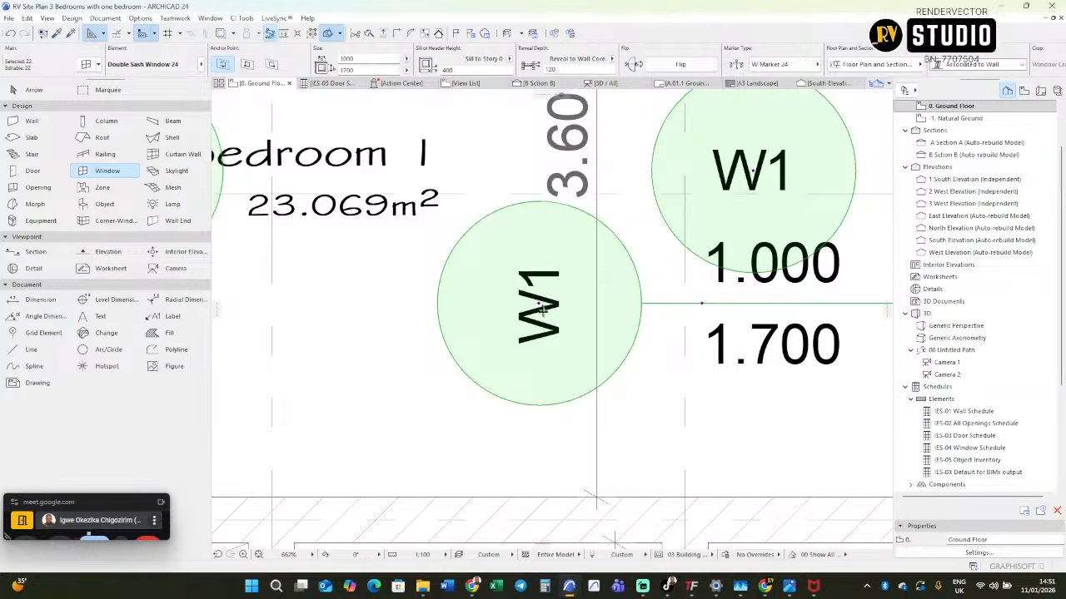
{"action": "scroll", "coordinate": [539, 308], "scroll_direction": "down", "scroll_amount": 2}
{"action": "scroll", "coordinate": [540, 308], "scroll_direction": "down", "scroll_amount": 1}
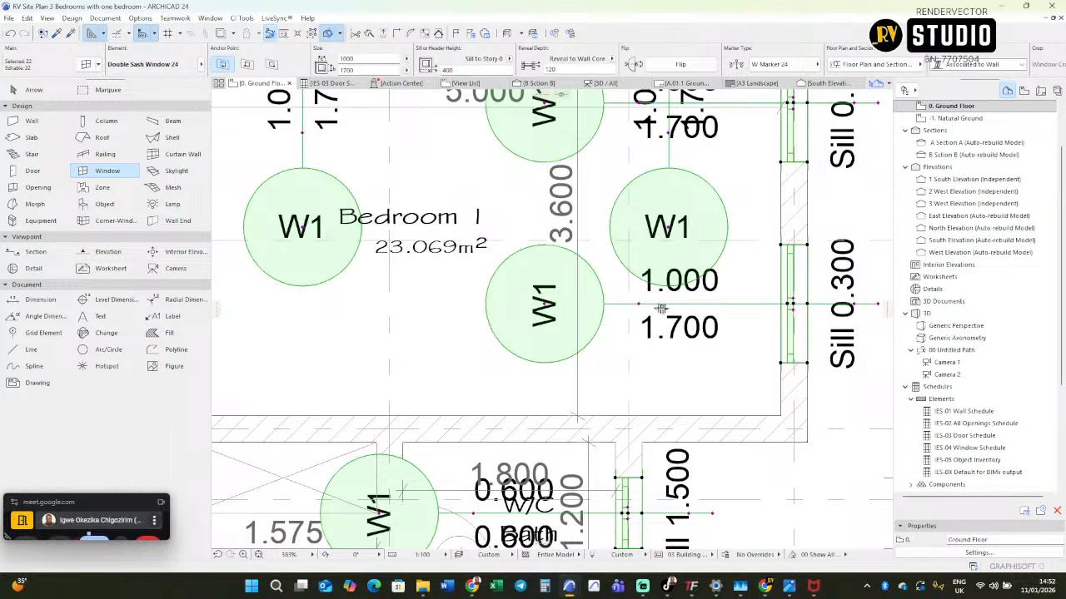
{"action": "middle_click_drag", "start_coordinate": [667, 306], "coordinate": [677, 449]}
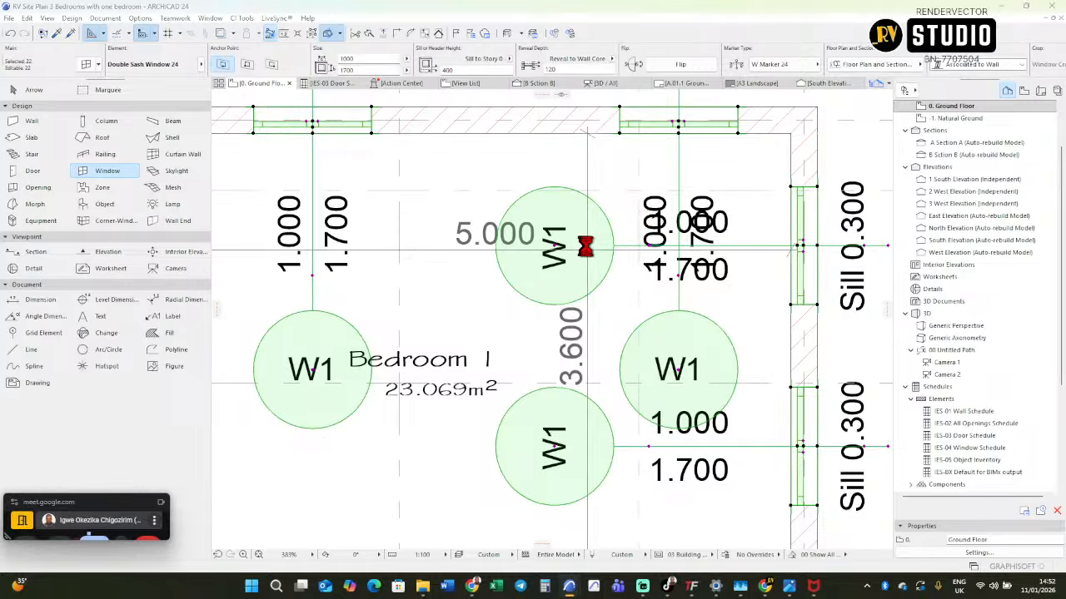
{"action": "double_click", "coordinate": [585, 246]}
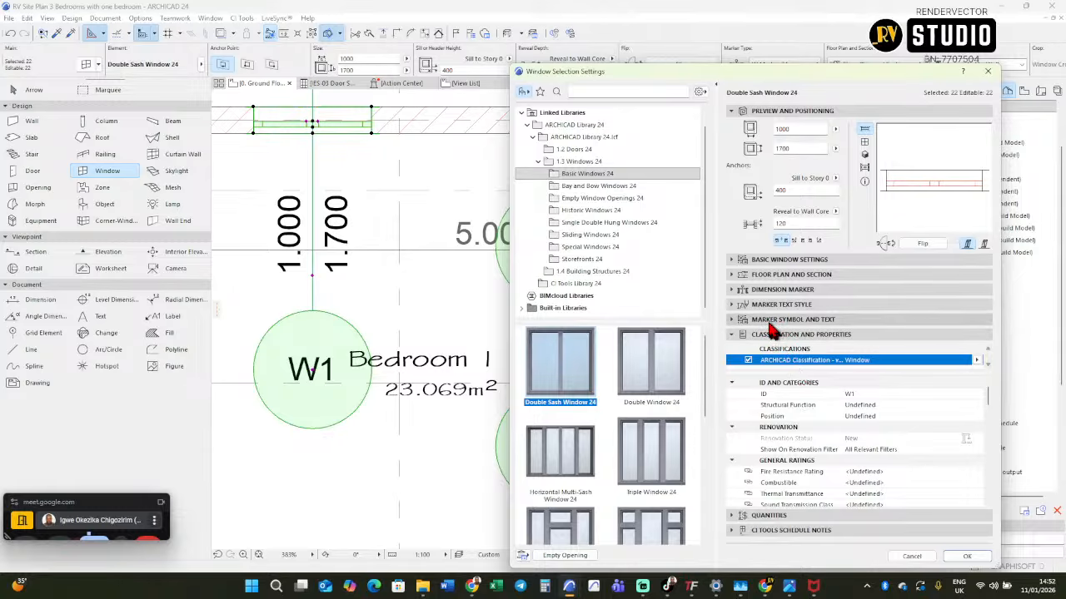
{"action": "left_click", "coordinate": [750, 289]}
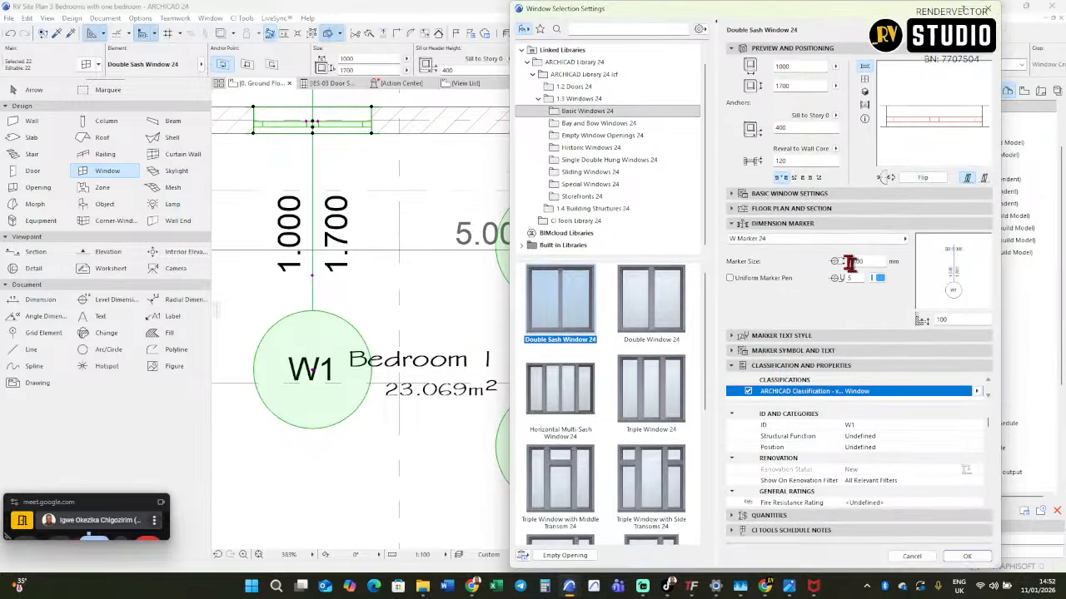
{"action": "left_click", "coordinate": [778, 336]}
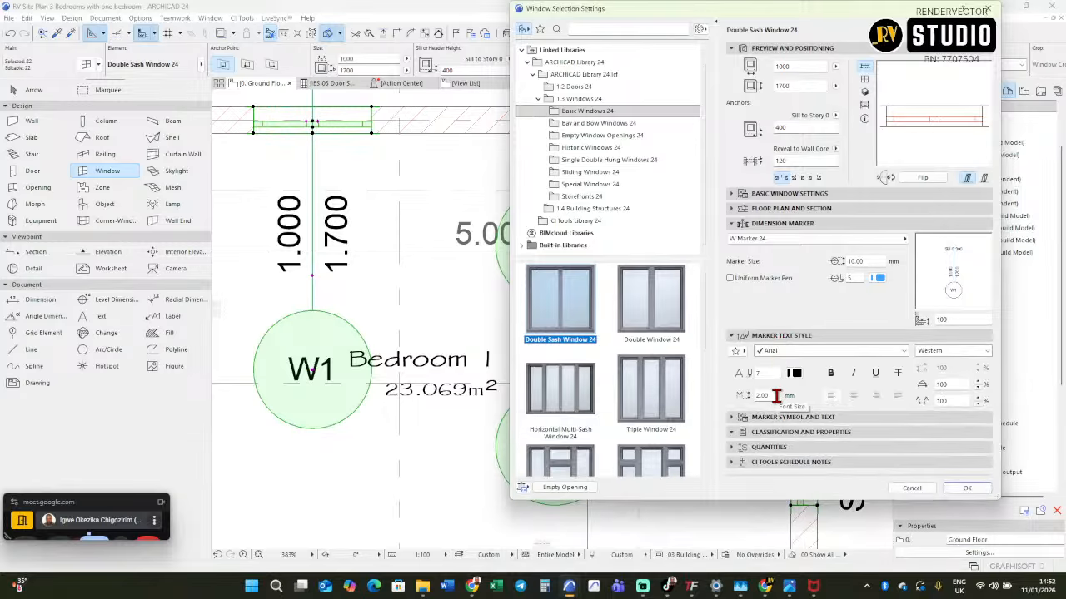
{"action": "left_click", "coordinate": [776, 396]}
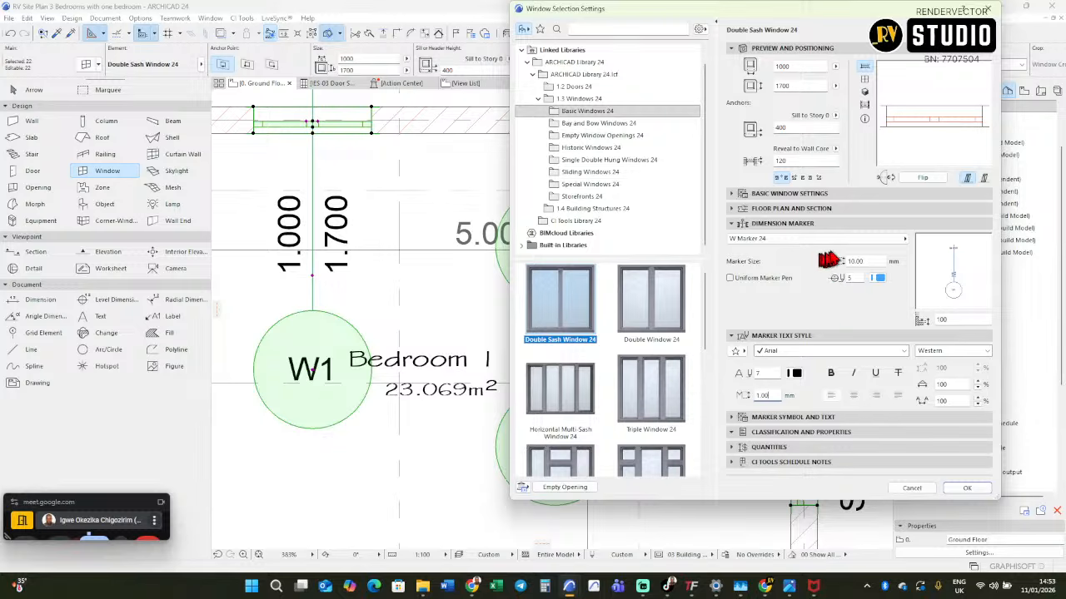
{"action": "double_click", "coordinate": [763, 394]}
{"action": "left_click", "coordinate": [772, 396]}
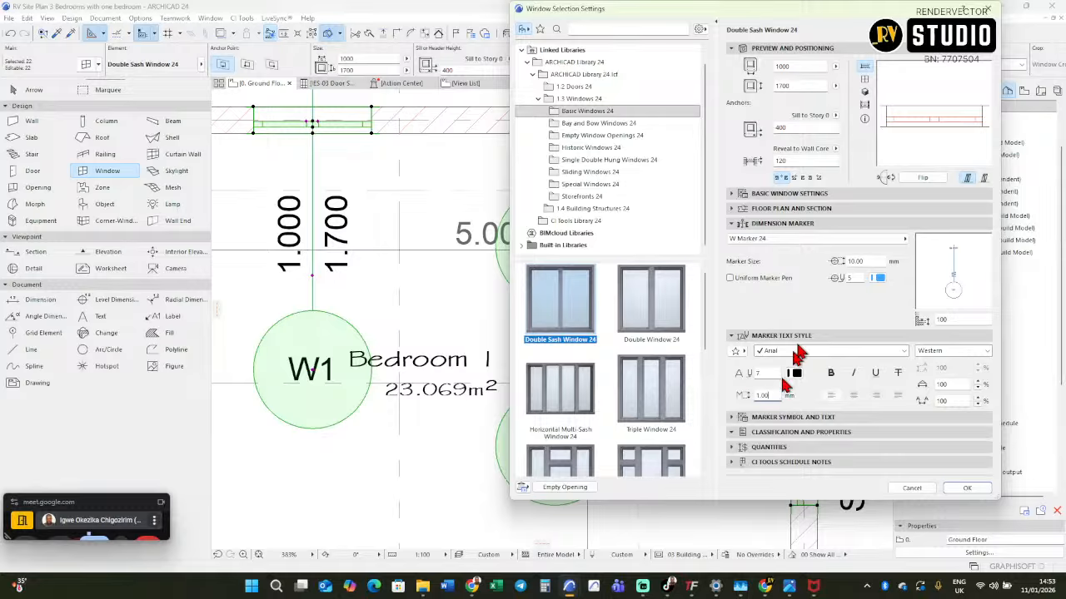
Enable Uniform Marker Pen with pen 1, set the marker size to 3.00 mm and apply it to the selected windows.
{"action": "left_click", "coordinate": [730, 279]}
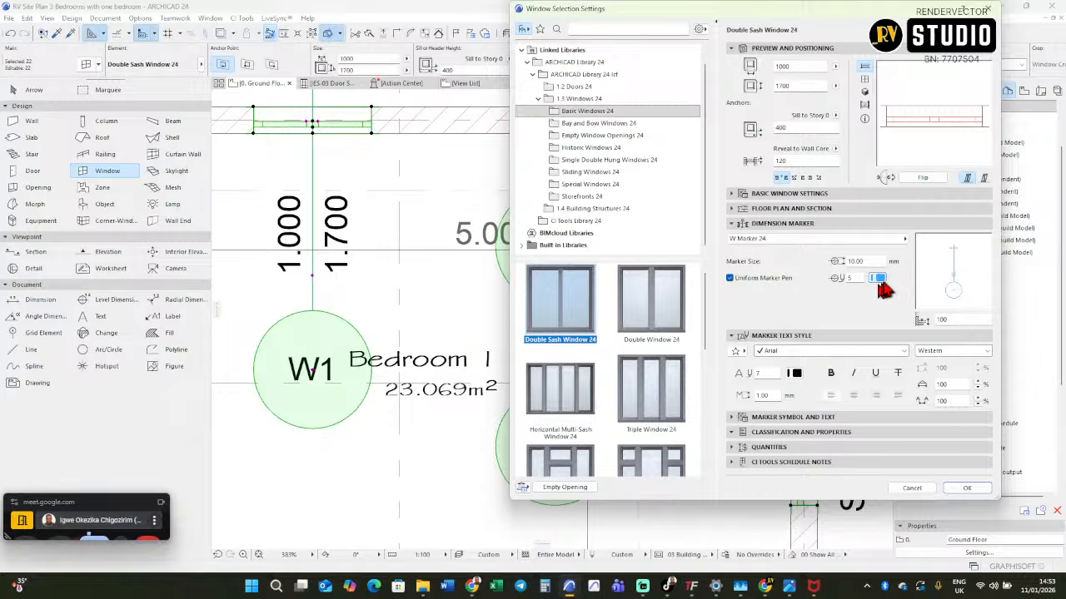
{"action": "left_click", "coordinate": [879, 279]}
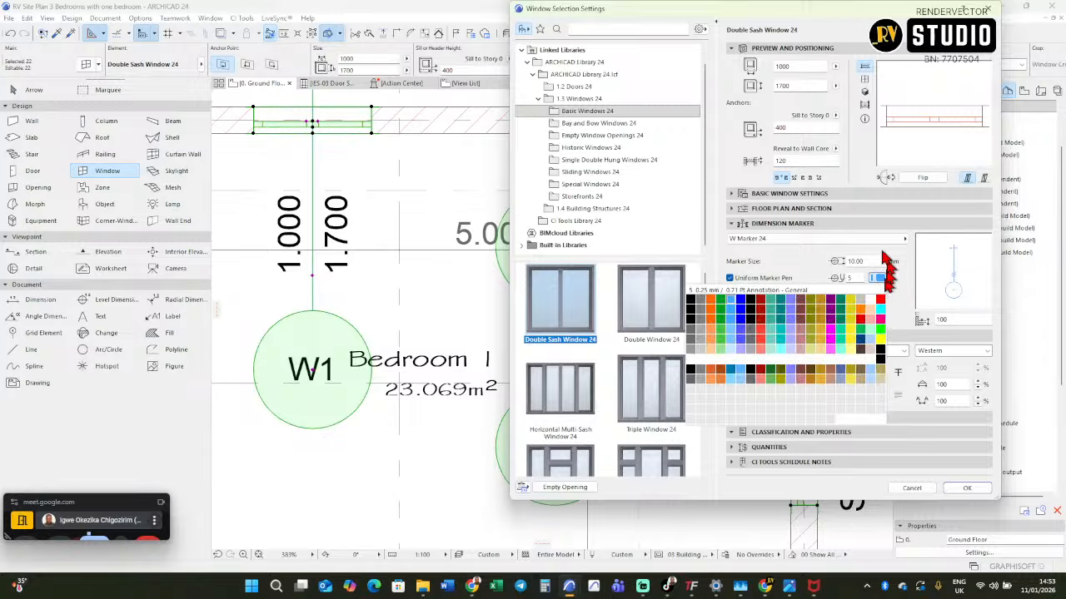
{"action": "left_click", "coordinate": [698, 308]}
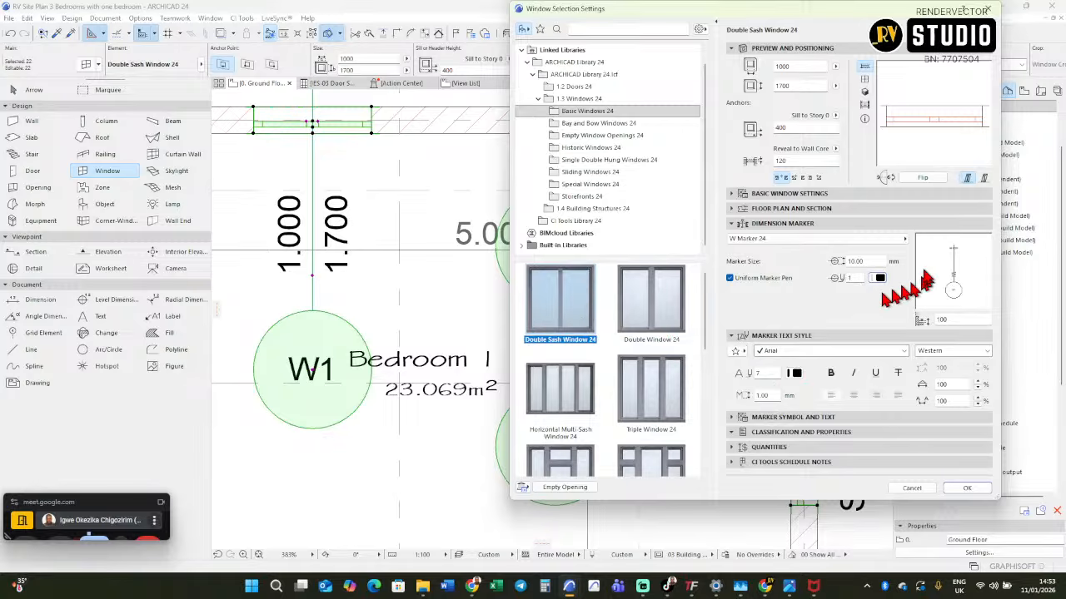
{"action": "double_click", "coordinate": [856, 262]}
{"action": "left_click", "coordinate": [964, 490]}
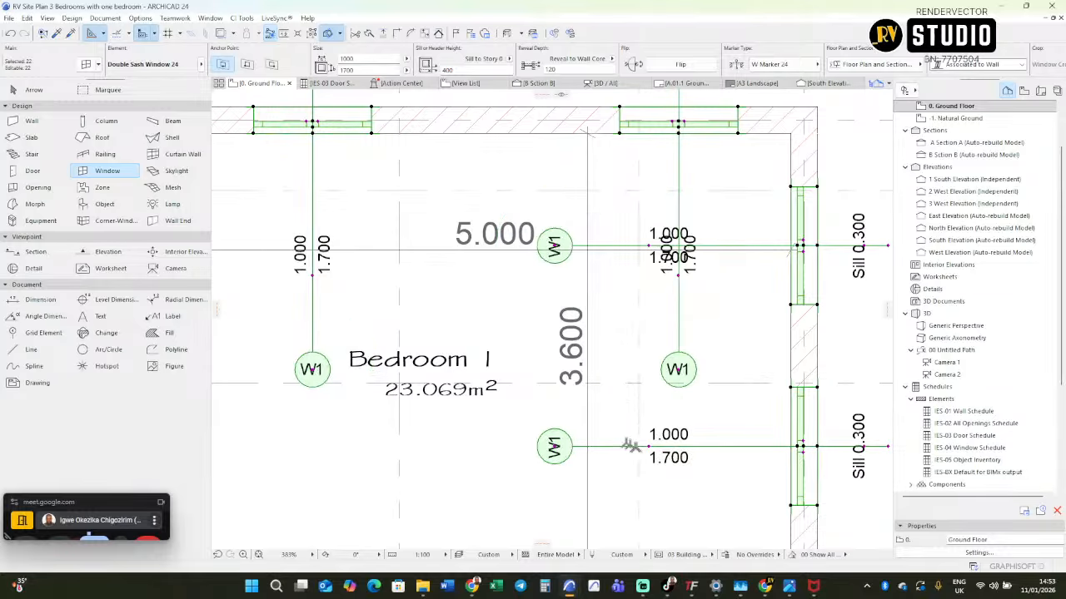
Enable Fit Shape to Text in the window marker geometry, set Marker Position to 0 and apply the settings.
{"action": "scroll", "coordinate": [579, 453], "scroll_direction": "up", "scroll_amount": 3}
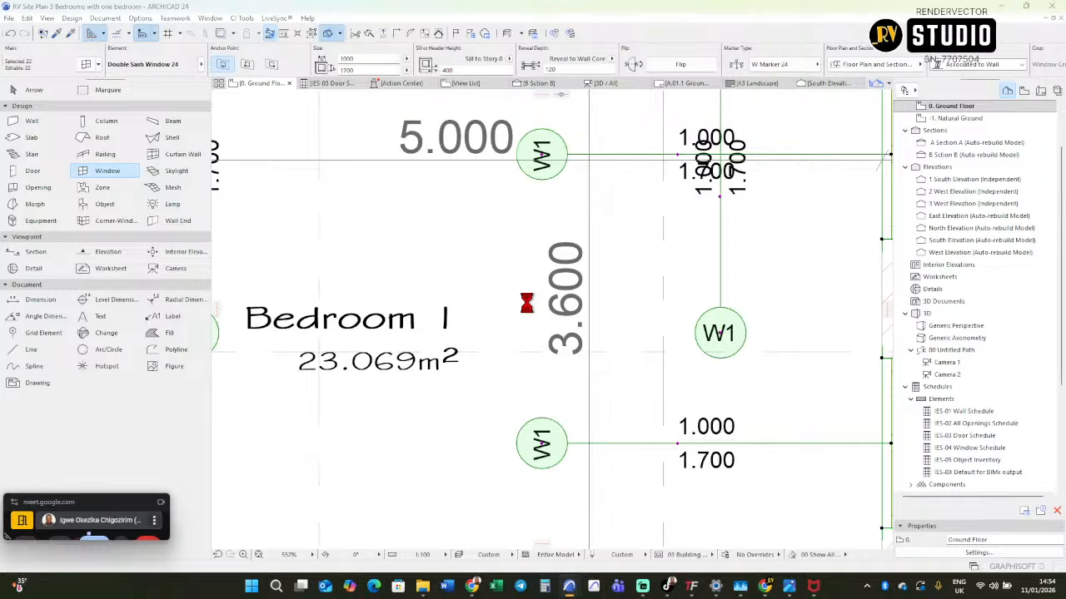
{"action": "key", "text": "ctrl+t"}
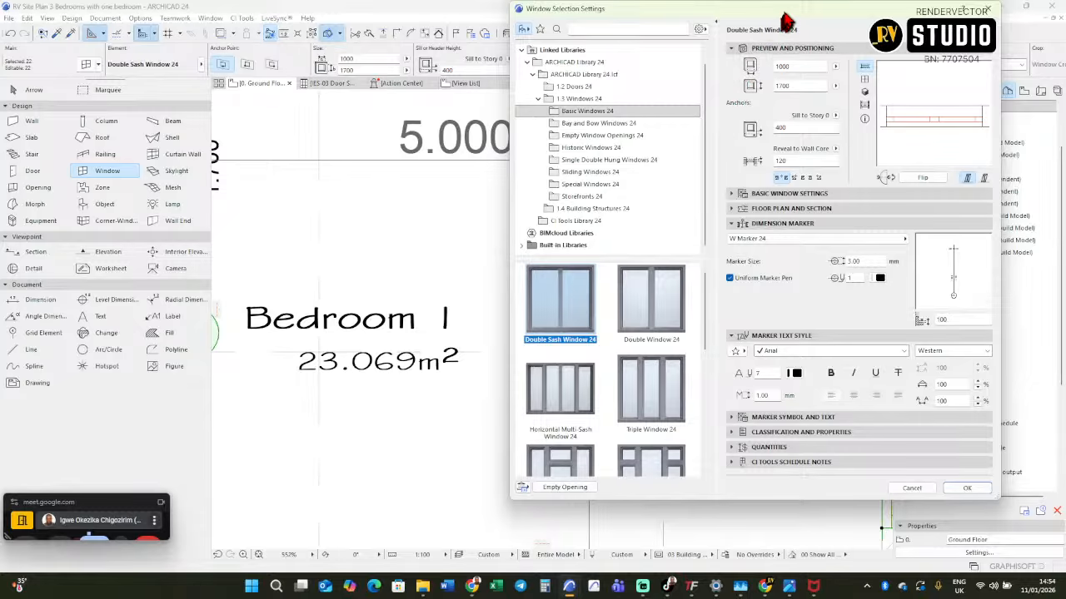
{"action": "left_click_drag", "start_coordinate": [785, 16], "coordinate": [265, 106]}
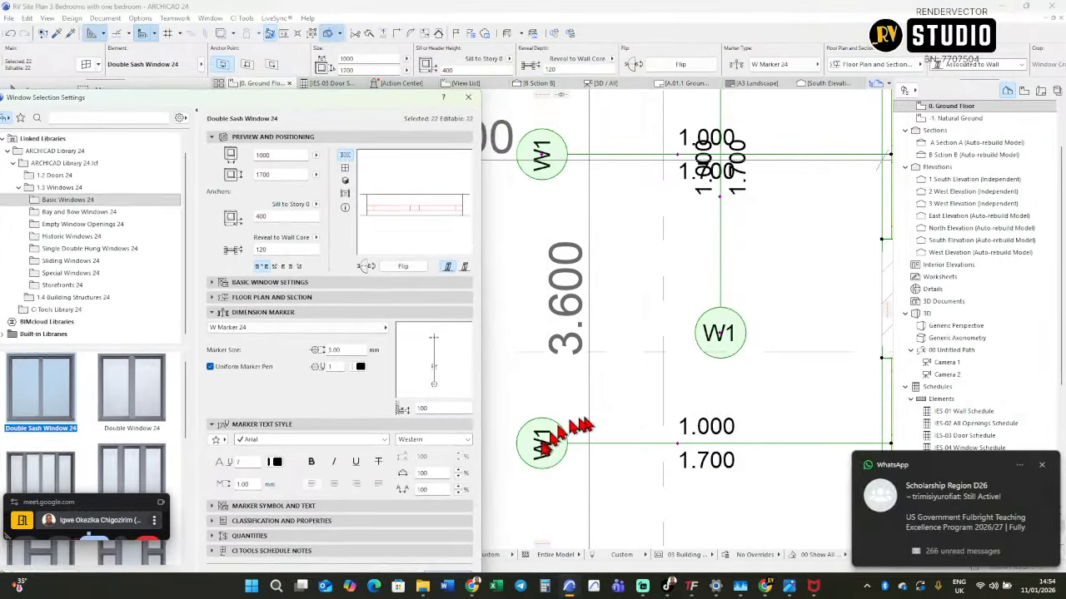
{"action": "left_click", "coordinate": [1042, 465]}
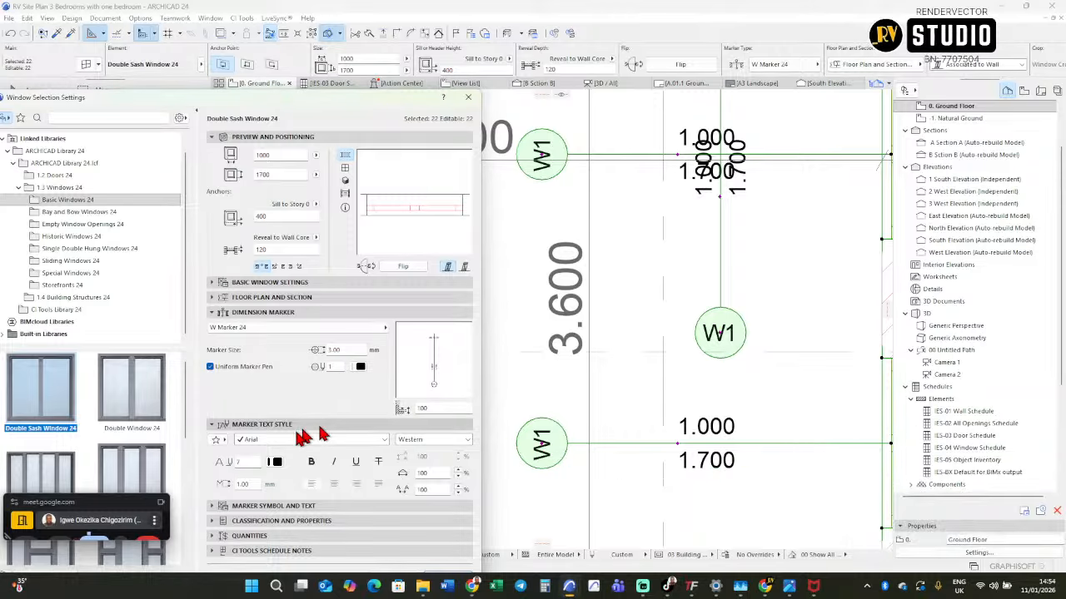
{"action": "left_click", "coordinate": [234, 506]}
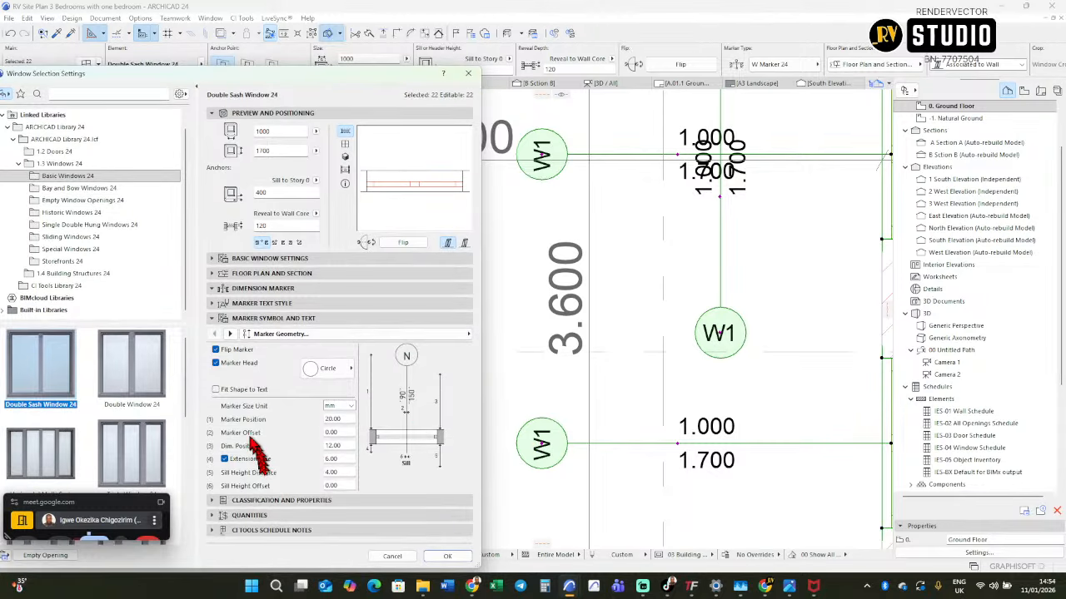
{"action": "left_click", "coordinate": [216, 391]}
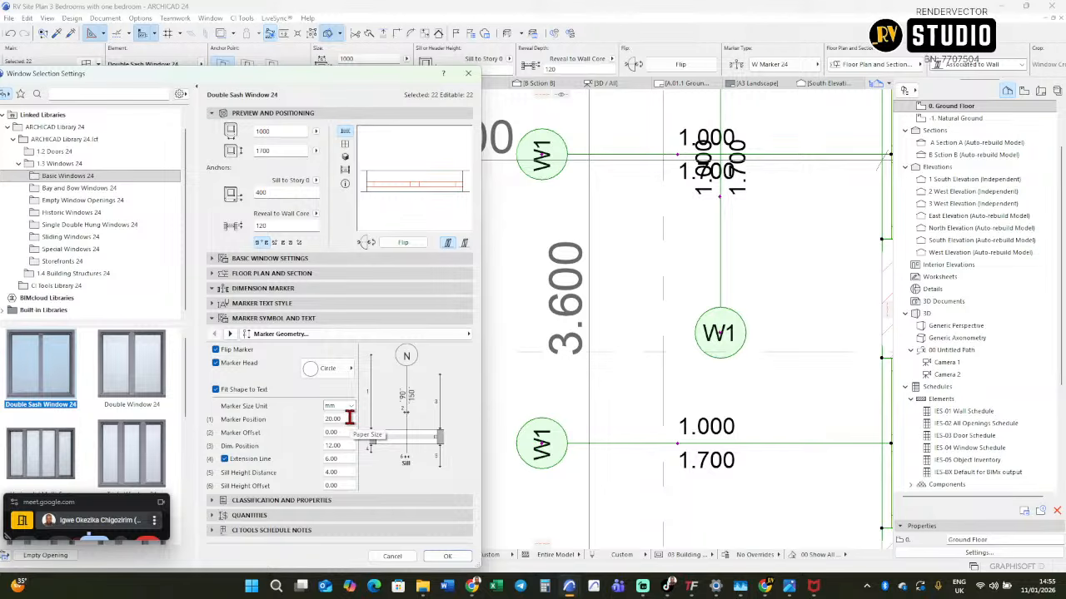
{"action": "left_click", "coordinate": [339, 419]}
{"action": "type", "text": "0"}
{"action": "left_click", "coordinate": [434, 556]}
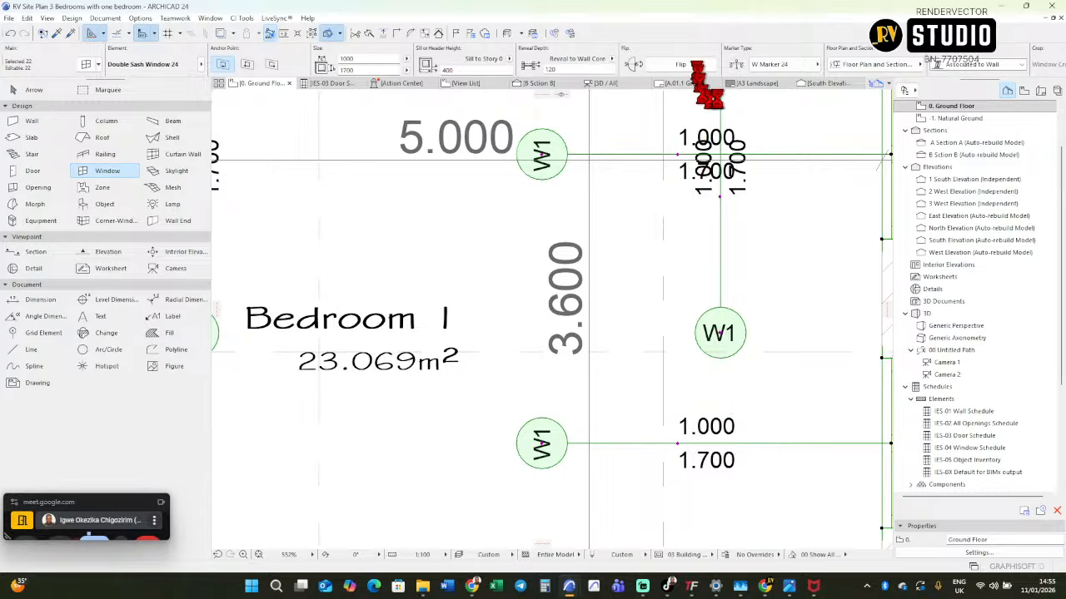
{"action": "key", "text": "ctrl+z"}
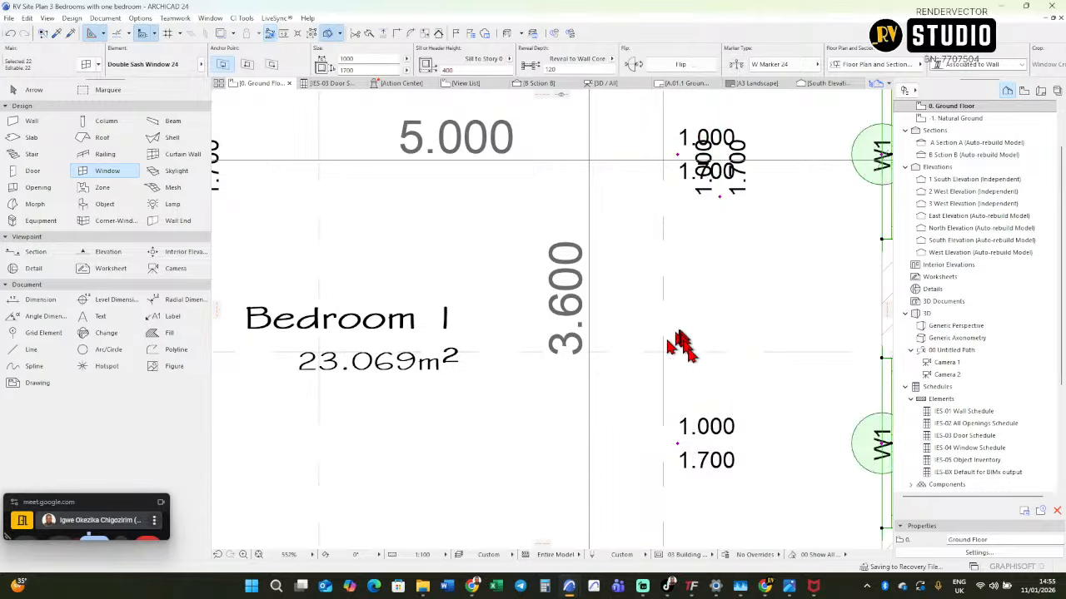
Set the Marker Position of the selected windows to 2.00 mm and apply it on the plan.
{"action": "middle_click_drag", "start_coordinate": [747, 410], "coordinate": [508, 406]}
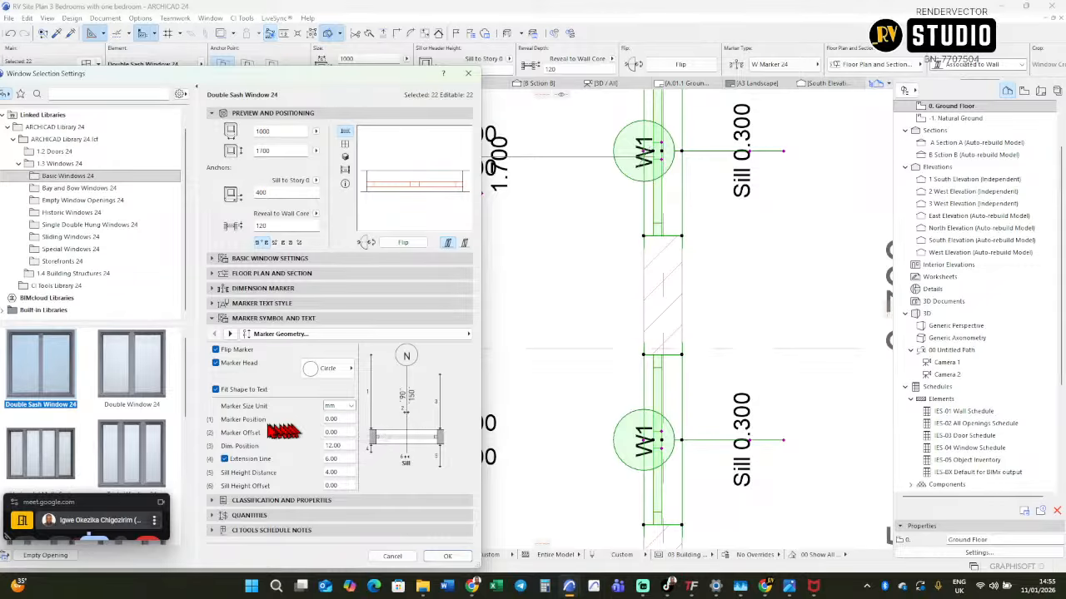
{"action": "left_click", "coordinate": [347, 419]}
{"action": "left_click", "coordinate": [448, 557]}
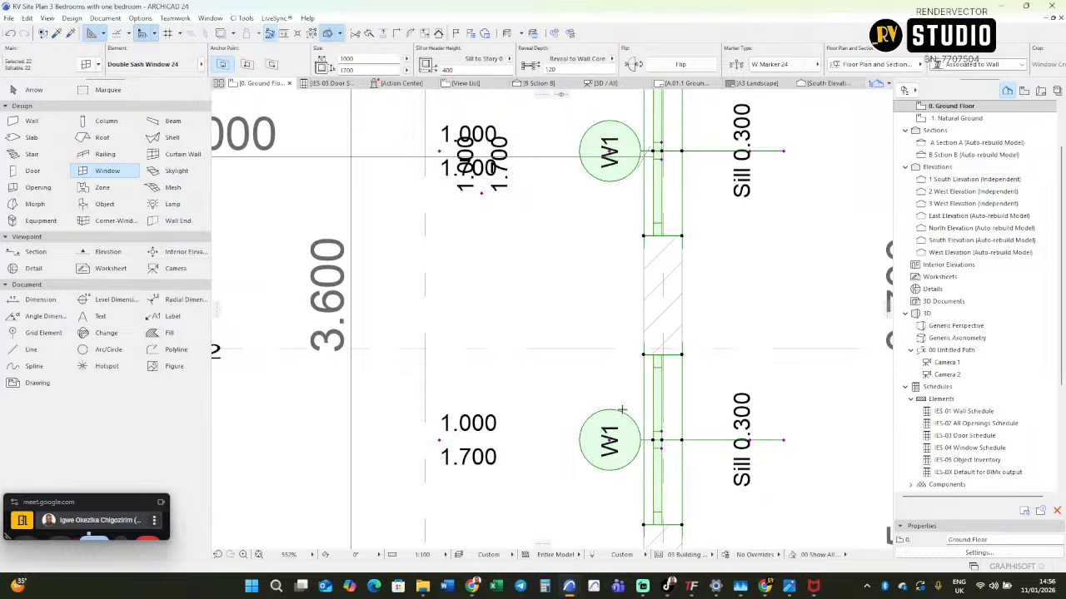
{"action": "scroll", "coordinate": [598, 437], "scroll_direction": "down", "scroll_amount": 3}
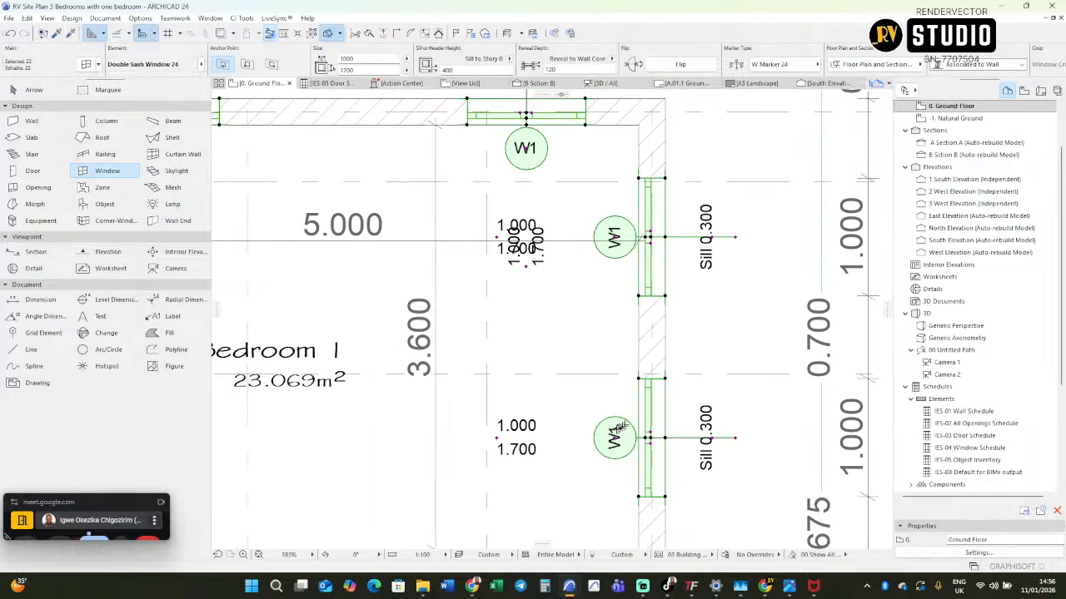
Turn off the Extension Line in the marker geometry of the selected windows.
{"action": "scroll", "coordinate": [617, 429], "scroll_direction": "up", "scroll_amount": 3}
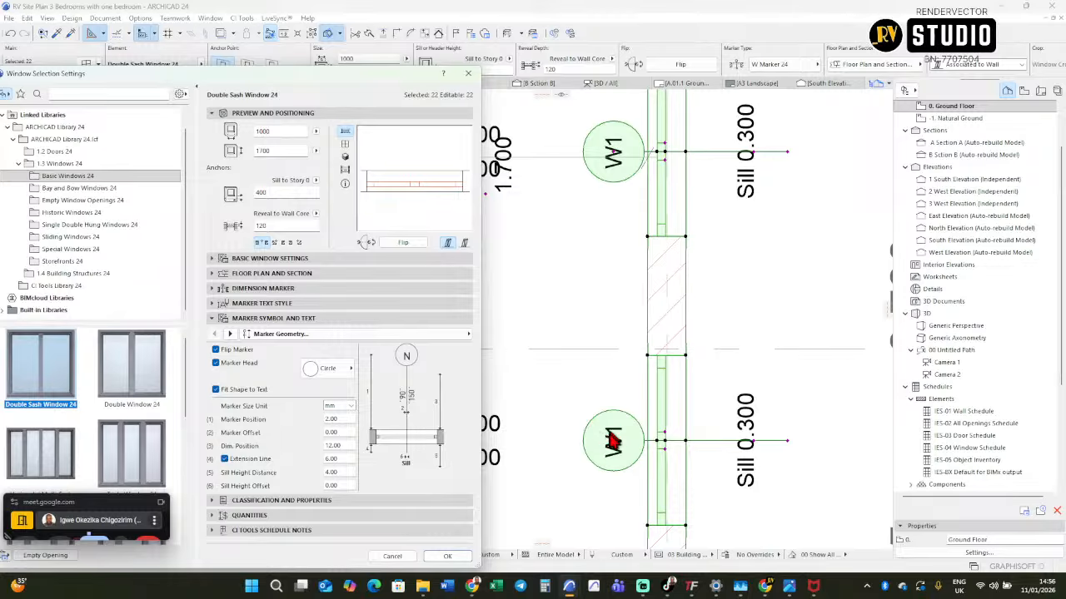
{"action": "left_click", "coordinate": [231, 335]}
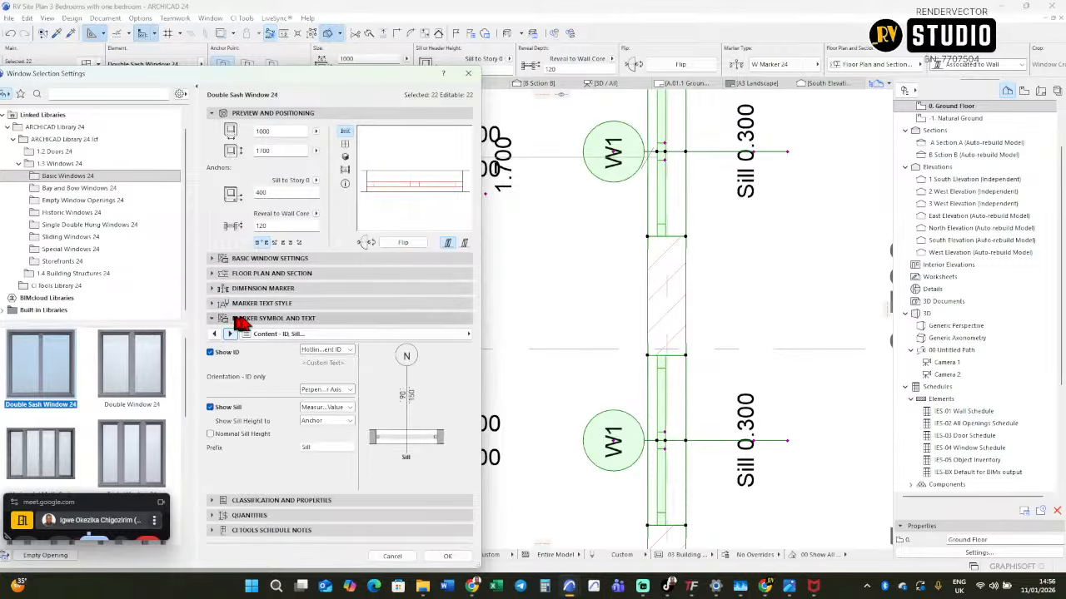
{"action": "left_click", "coordinate": [214, 334]}
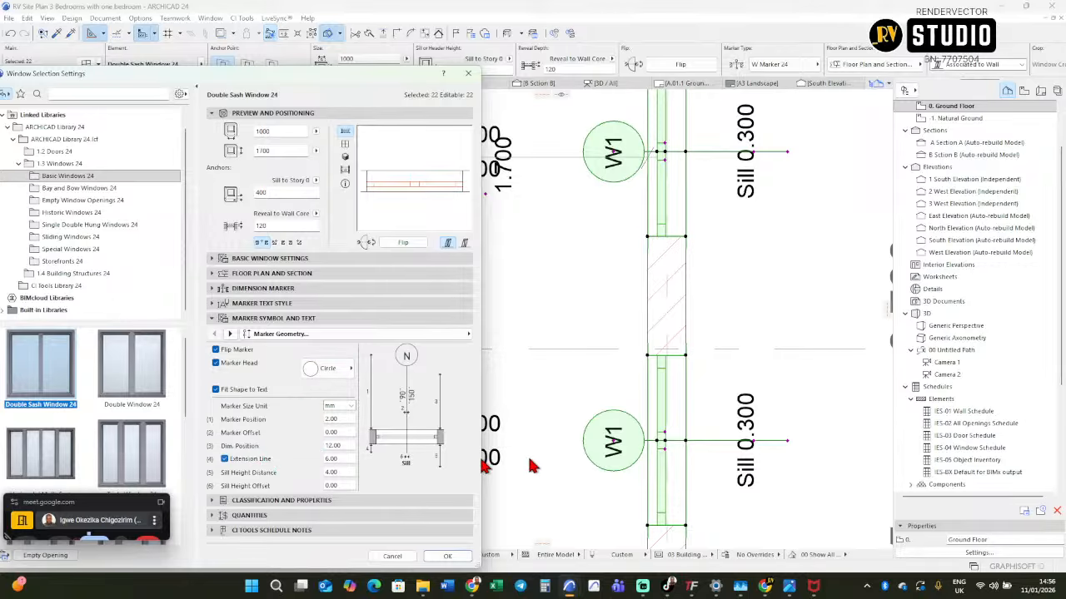
{"action": "left_click", "coordinate": [224, 459]}
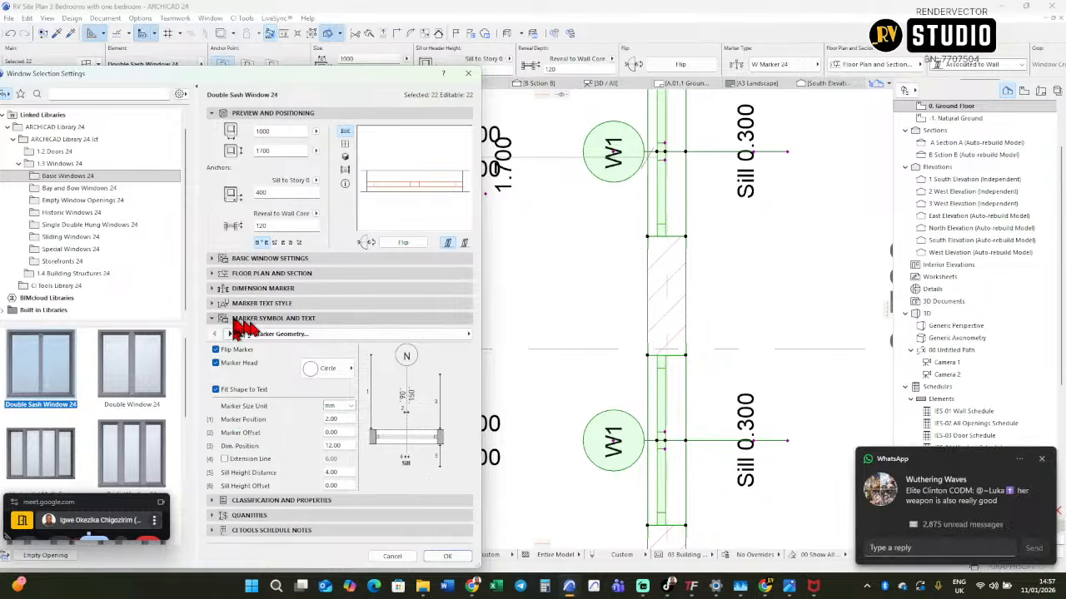
{"action": "left_click", "coordinate": [1041, 460]}
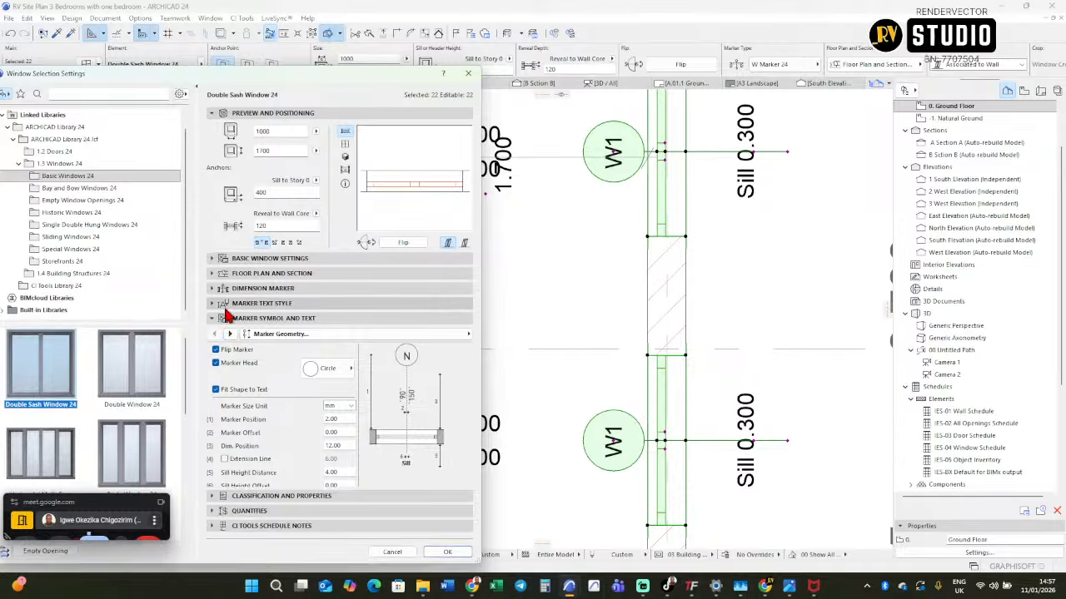
Set the marker text font of the selected windows to Stylus BT.
{"action": "left_click", "coordinate": [226, 316]}
{"action": "left_click", "coordinate": [227, 305]}
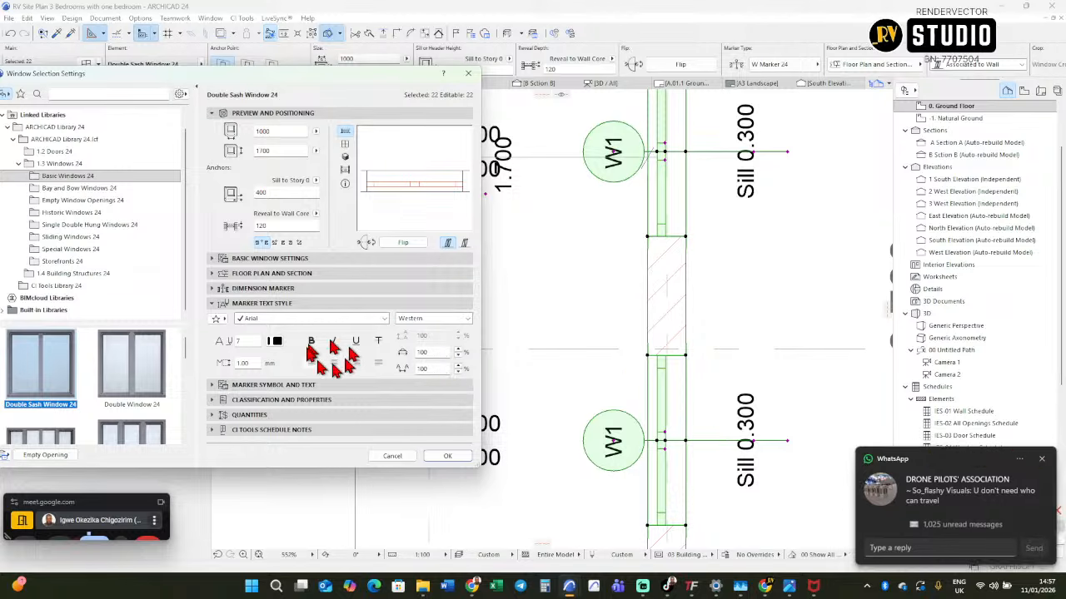
{"action": "left_click", "coordinate": [264, 320]}
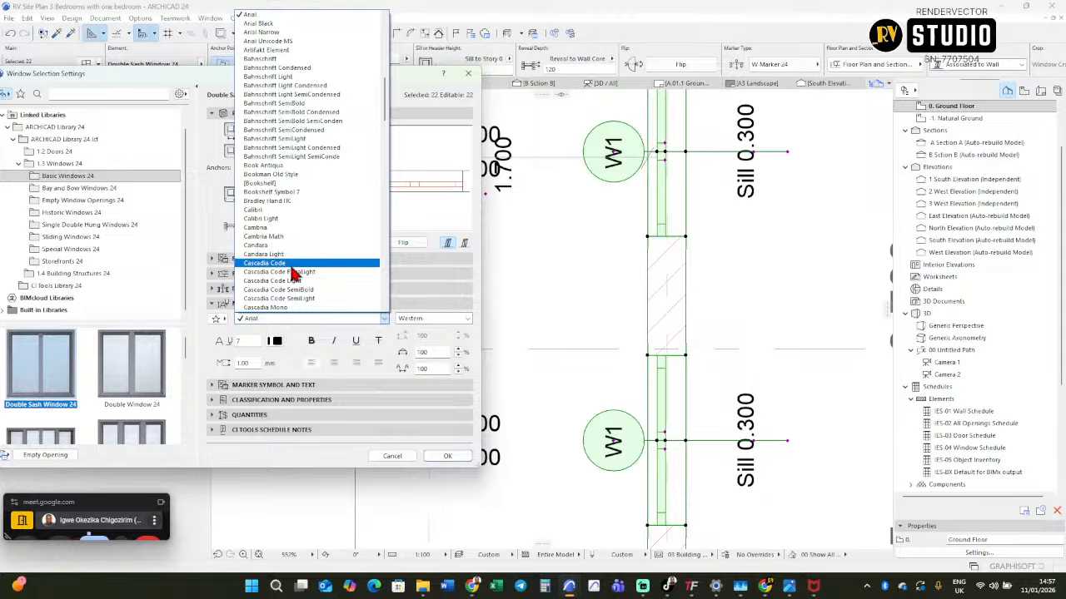
{"action": "scroll", "coordinate": [291, 268], "scroll_direction": "down", "scroll_amount": 20}
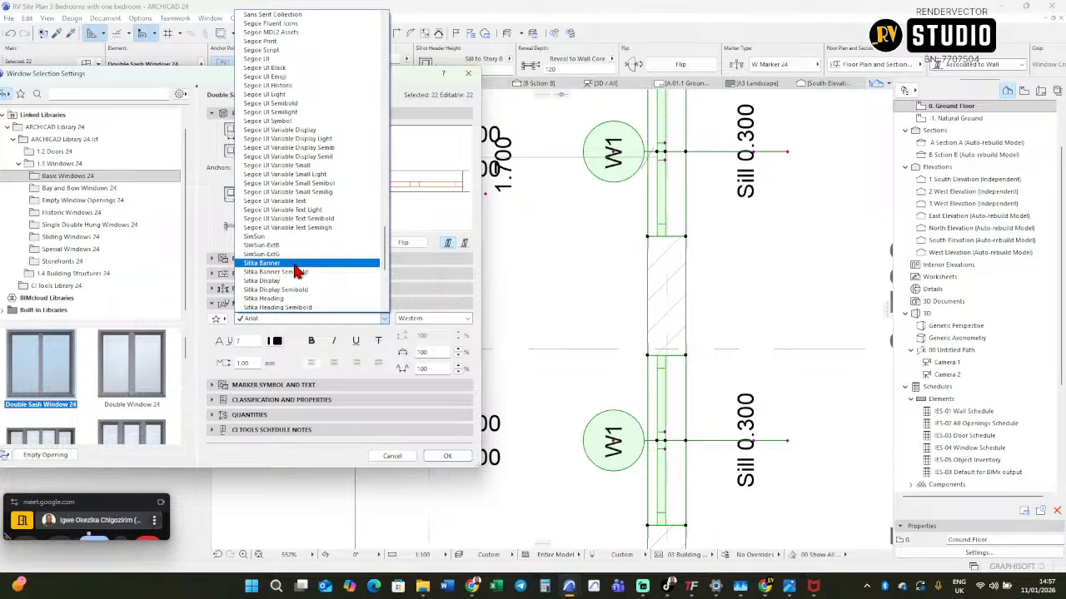
{"action": "scroll", "coordinate": [296, 272], "scroll_direction": "down", "scroll_amount": 5}
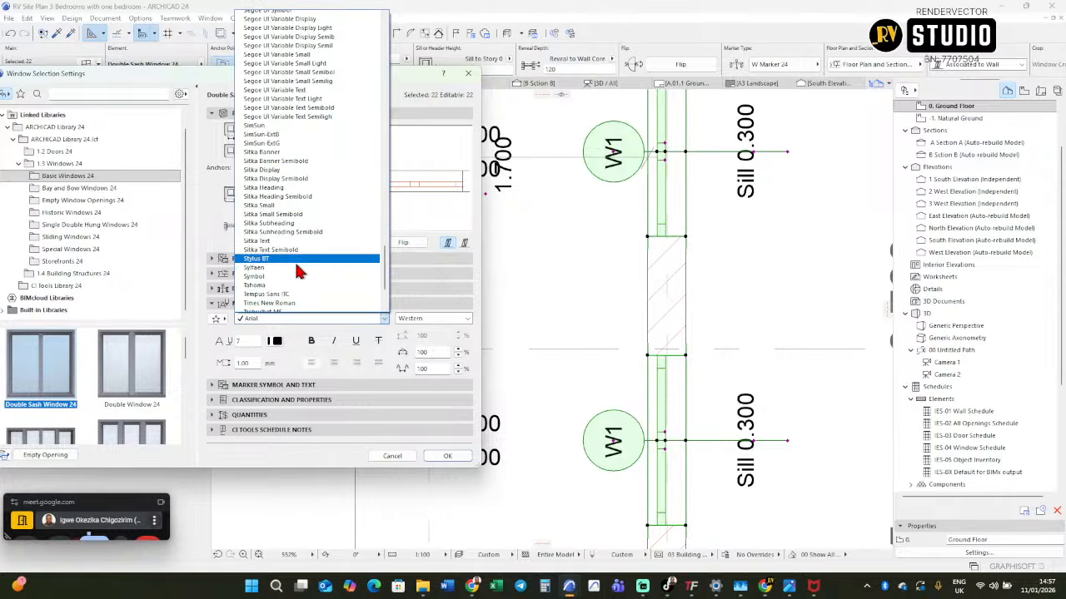
{"action": "scroll", "coordinate": [298, 269], "scroll_direction": "down", "scroll_amount": 1}
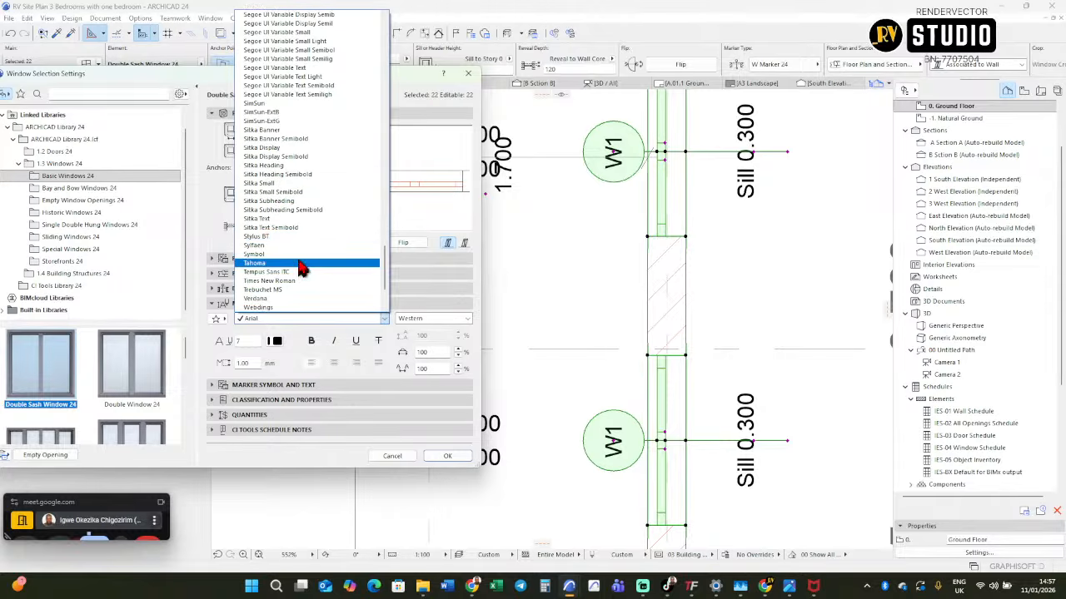
{"action": "left_click", "coordinate": [282, 237]}
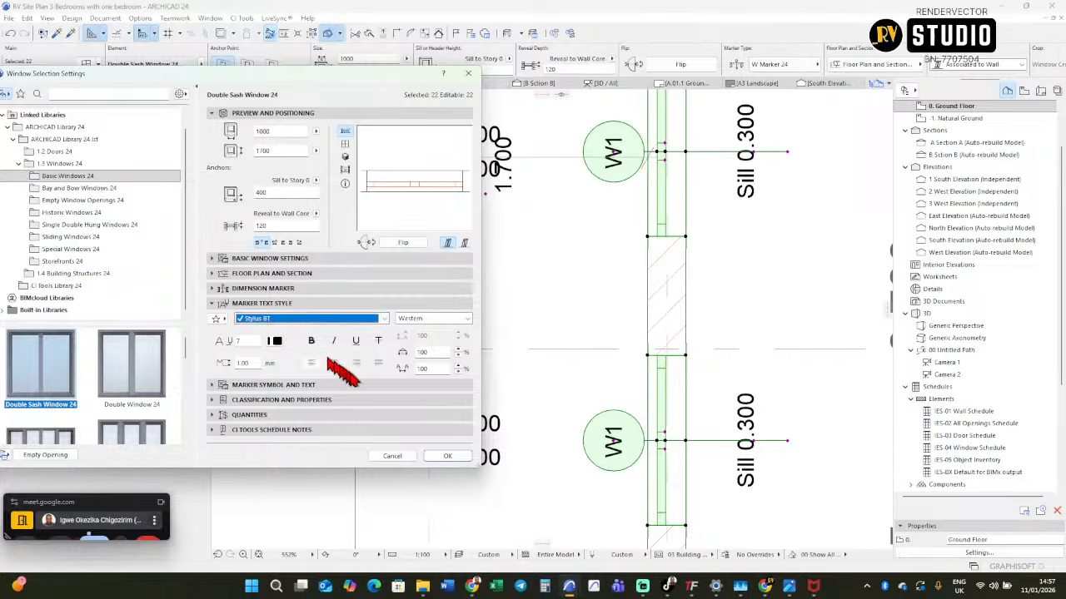
Set the marker text pen to 2 and apply the settings to the selected windows.
{"action": "left_click", "coordinate": [276, 341]}
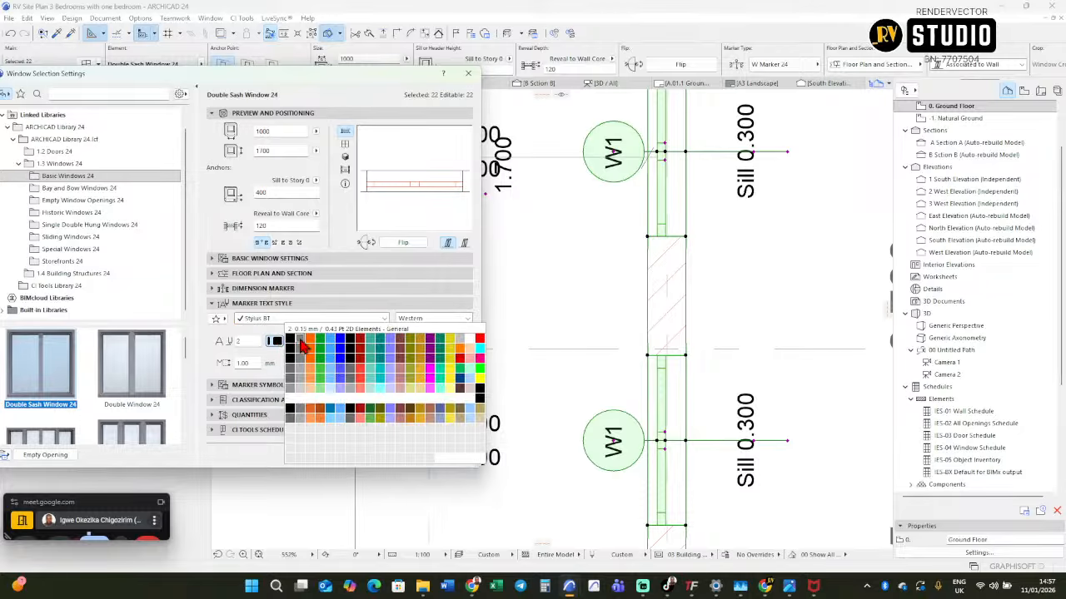
{"action": "left_click", "coordinate": [302, 345]}
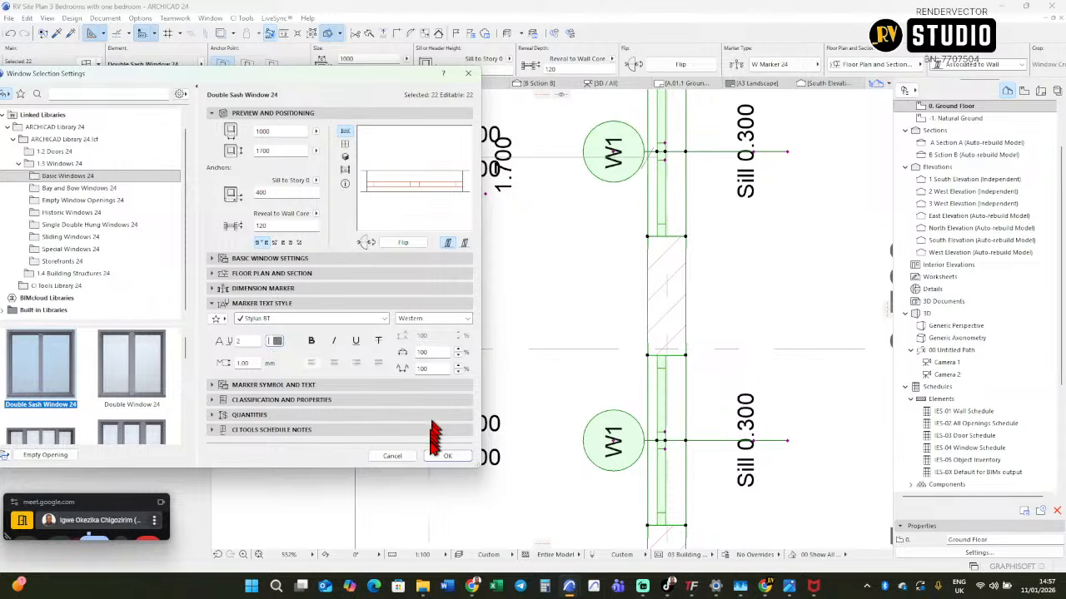
{"action": "left_click", "coordinate": [441, 455]}
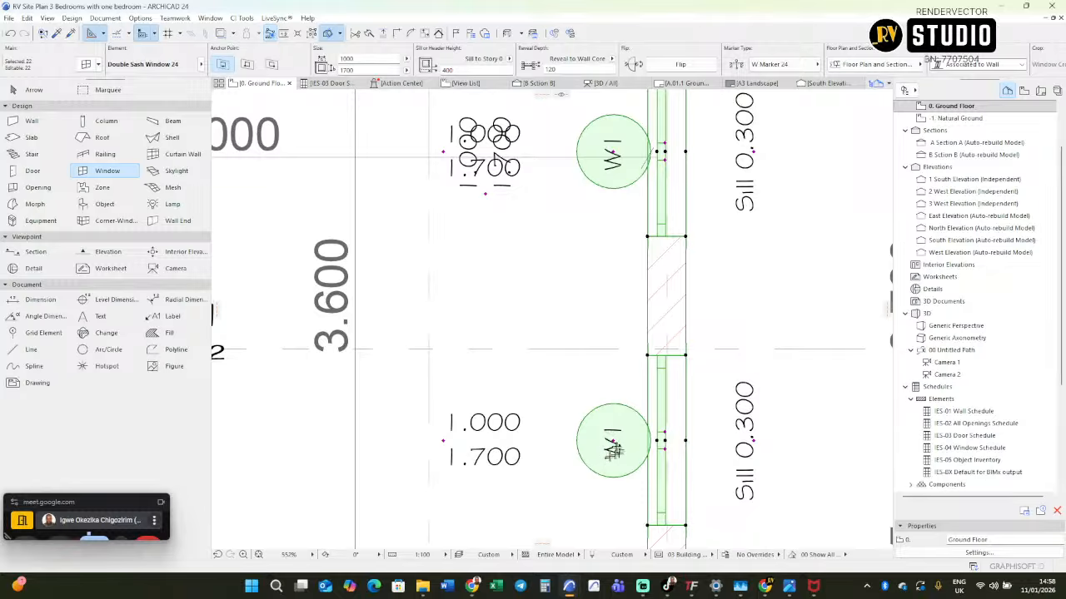
Examine the restyled window markers and overlapping size texts in Bedroom 1, and clear the window selection.
{"action": "scroll", "coordinate": [597, 447], "scroll_direction": "down", "scroll_amount": 2}
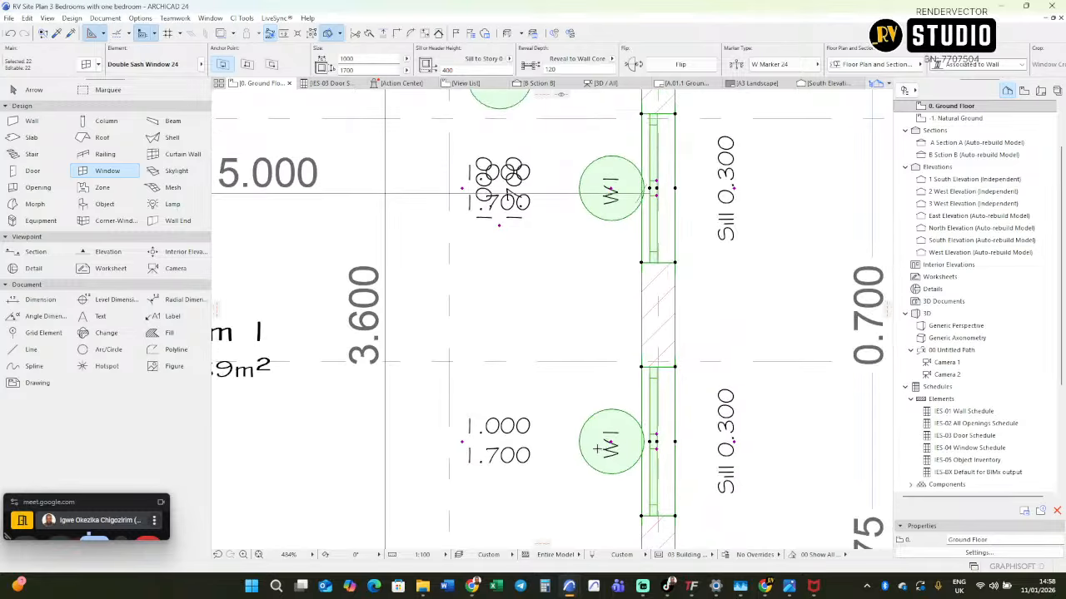
{"action": "scroll", "coordinate": [597, 450], "scroll_direction": "up", "scroll_amount": 4}
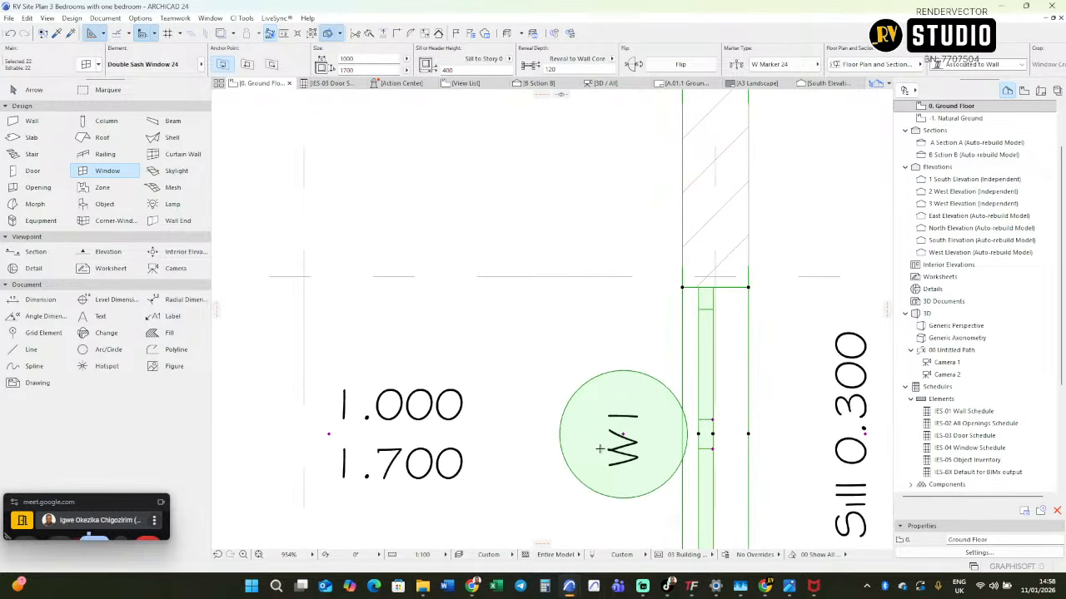
{"action": "scroll", "coordinate": [597, 450], "scroll_direction": "down", "scroll_amount": 4}
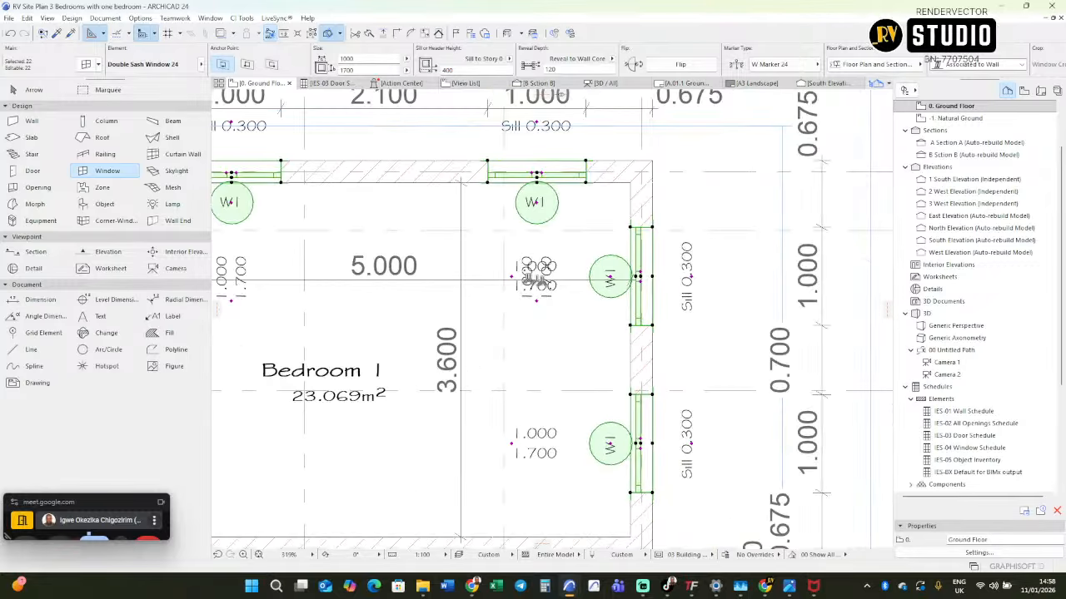
{"action": "scroll", "coordinate": [536, 278], "scroll_direction": "up", "scroll_amount": 4}
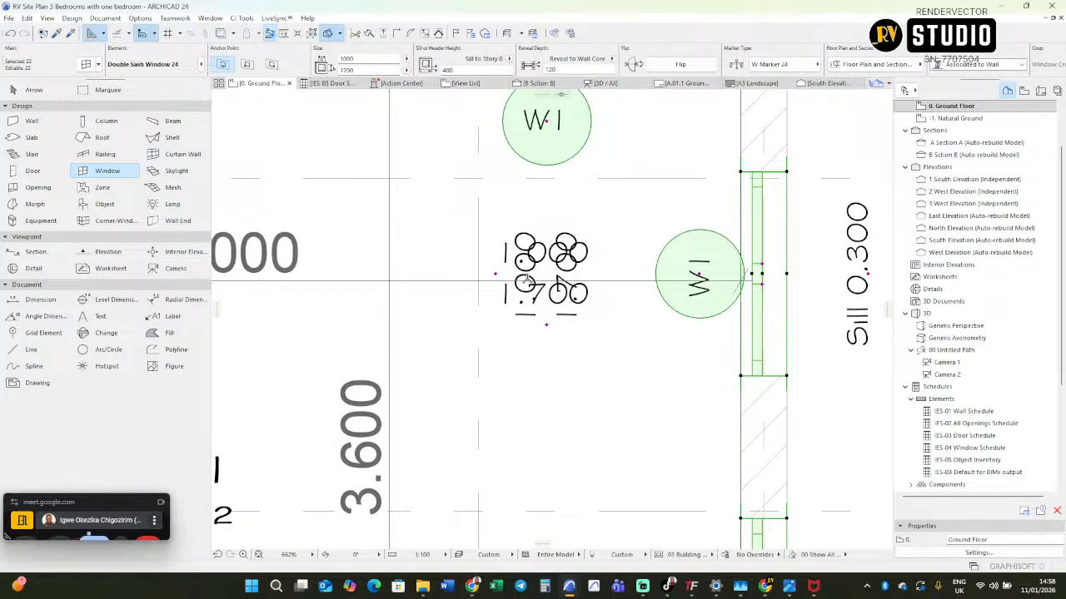
{"action": "scroll", "coordinate": [526, 282], "scroll_direction": "up", "scroll_amount": 2}
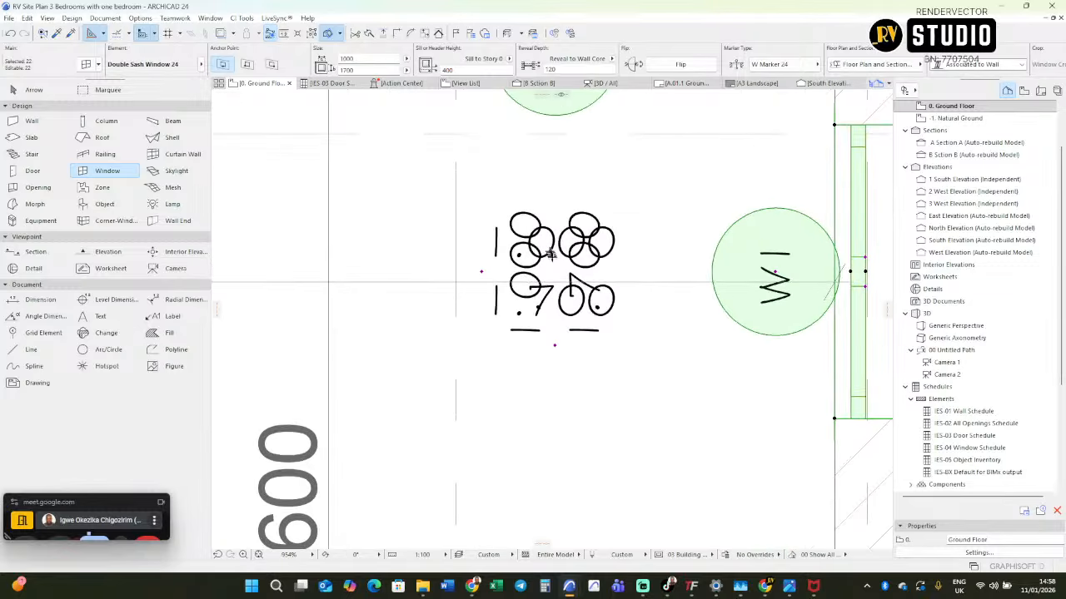
{"action": "key", "text": "Escape"}
{"action": "key", "text": "Escape"}
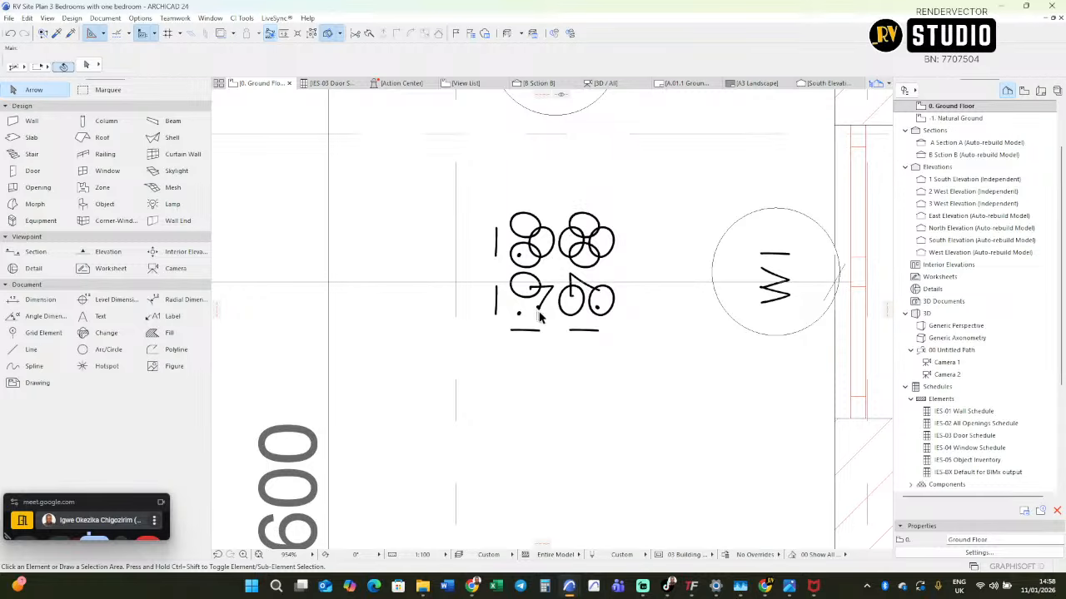
Move Bedroom 1's 5.000 width dimension down, clear of the corner windows' size texts.
{"action": "scroll", "coordinate": [543, 313], "scroll_direction": "down", "scroll_amount": 2}
{"action": "middle_click_drag", "start_coordinate": [585, 354], "coordinate": [606, 390]}
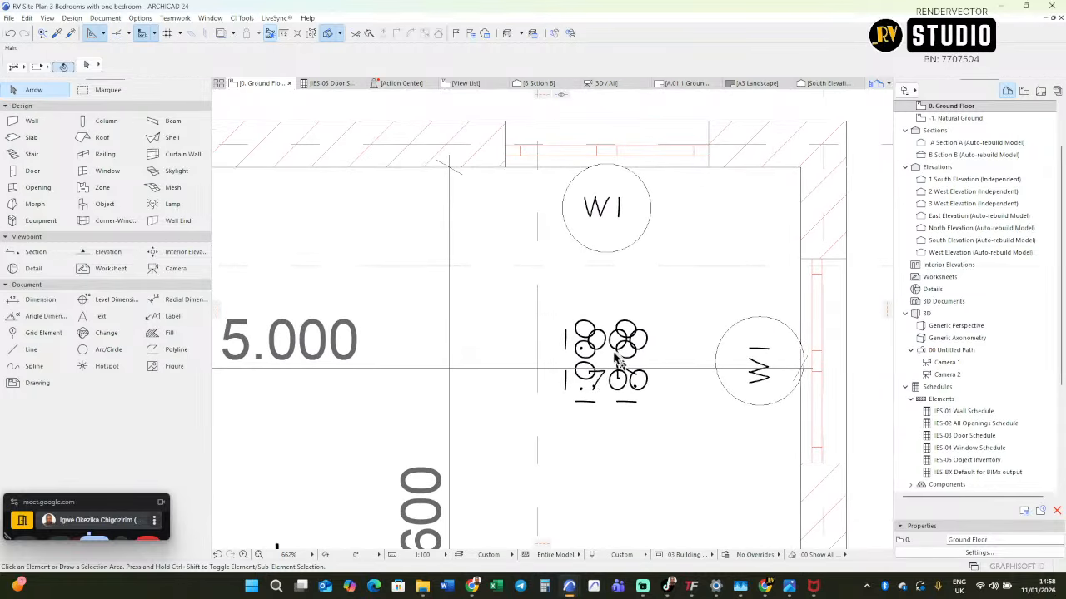
{"action": "left_click_drag", "start_coordinate": [656, 432], "coordinate": [558, 309]}
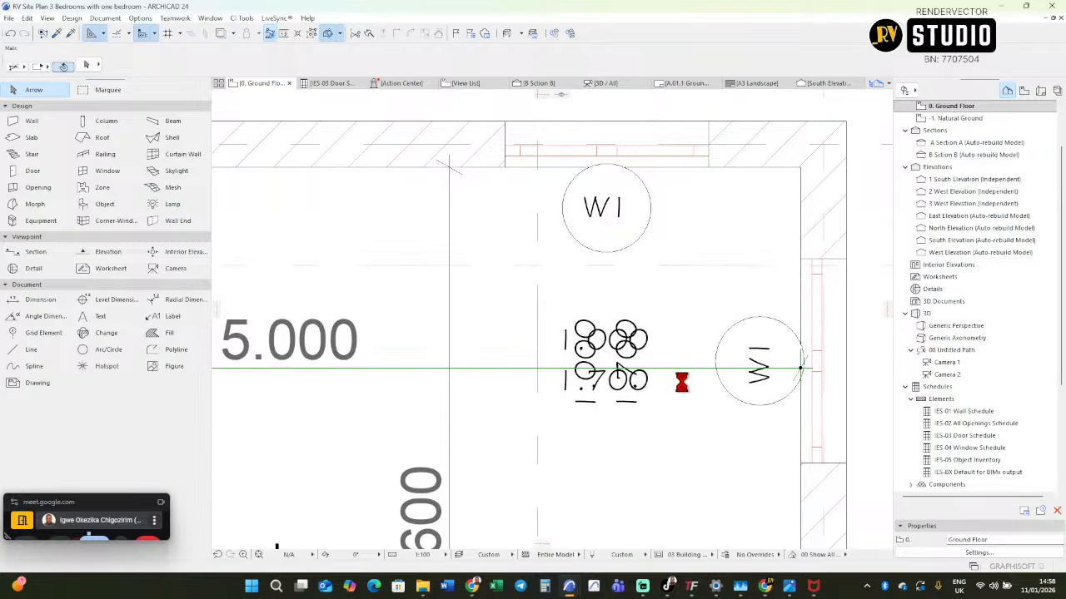
{"action": "scroll", "coordinate": [681, 383], "scroll_direction": "down", "scroll_amount": 5}
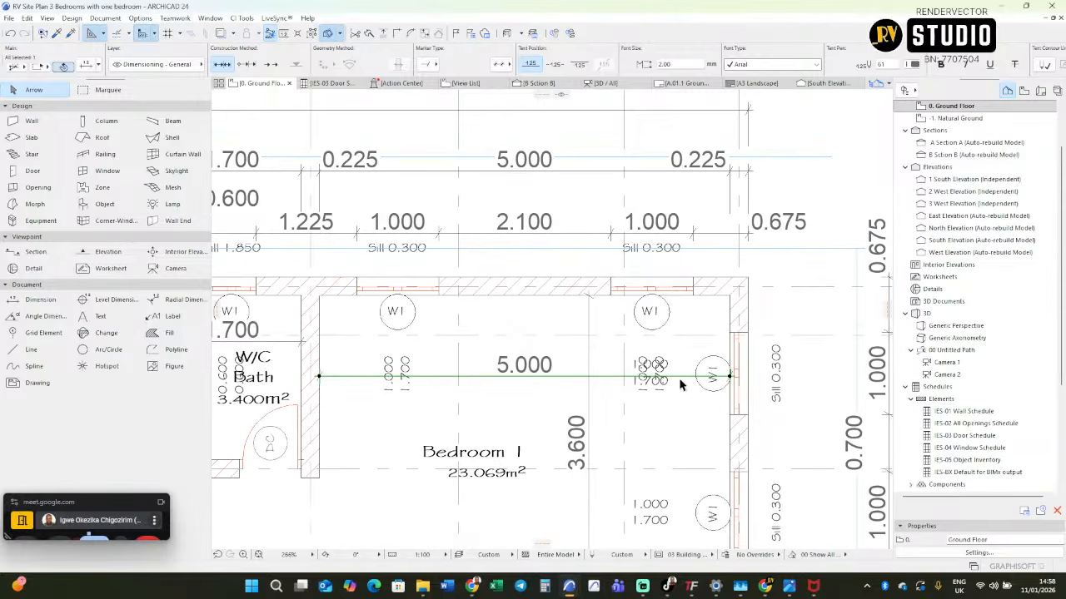
{"action": "key", "text": "ctrl+d"}
{"action": "left_click", "coordinate": [681, 377]}
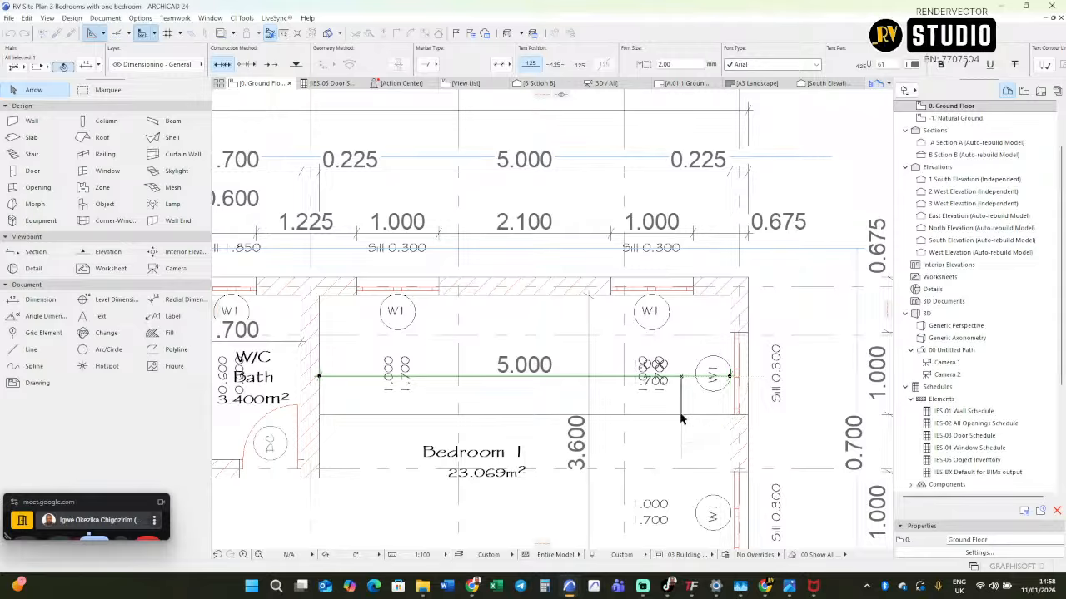
{"action": "left_click", "coordinate": [681, 419]}
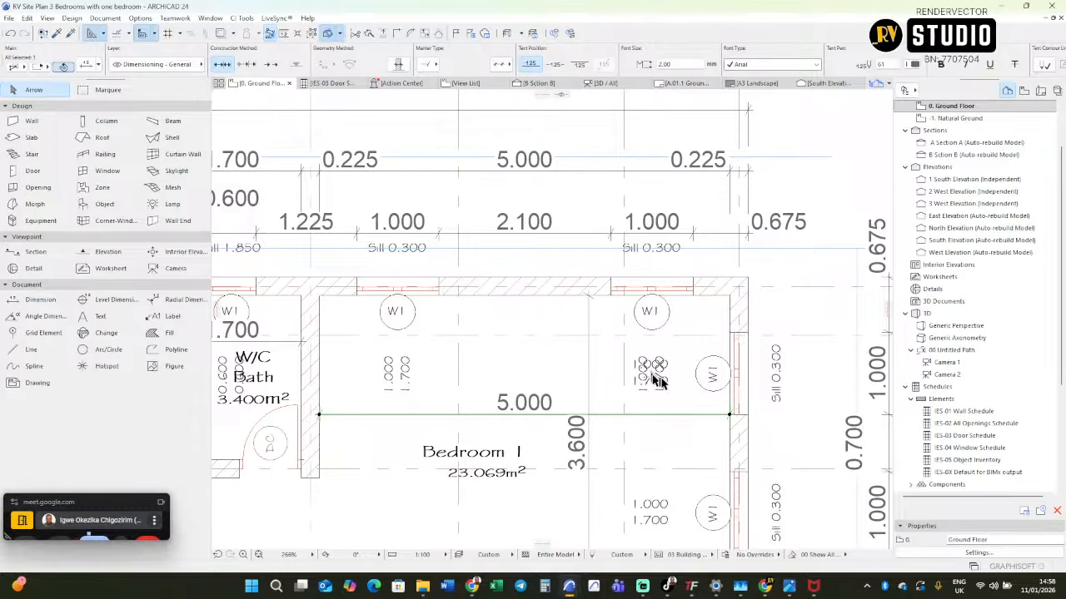
Check the remaining overlap of window size texts around Bedroom 1 and deselect the dimension.
{"action": "scroll", "coordinate": [653, 379], "scroll_direction": "up", "scroll_amount": 5}
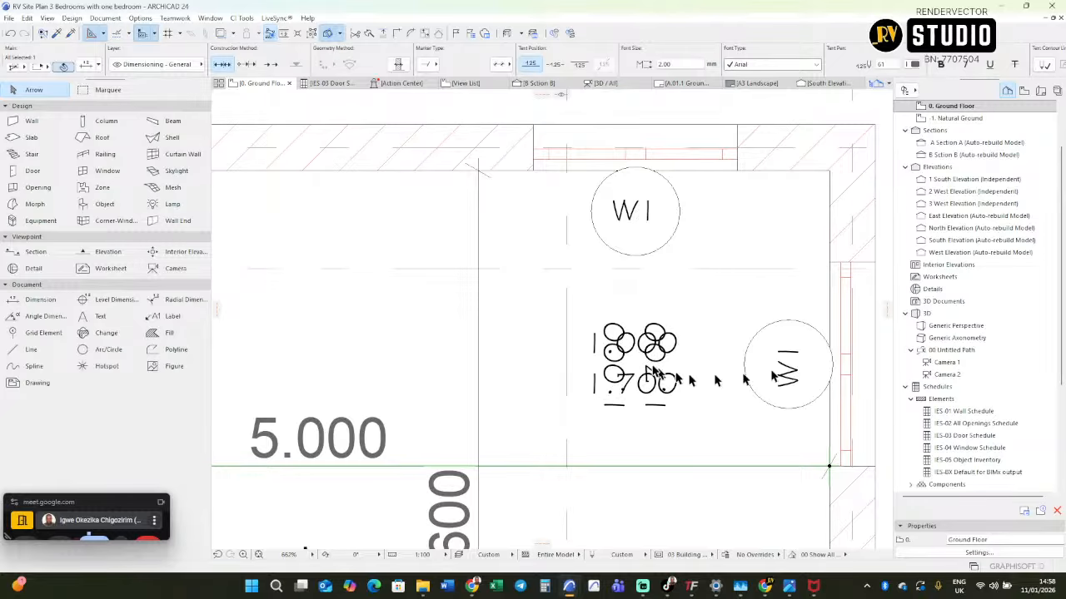
{"action": "scroll", "coordinate": [686, 356], "scroll_direction": "down", "scroll_amount": 1}
{"action": "scroll", "coordinate": [687, 356], "scroll_direction": "down", "scroll_amount": 7}
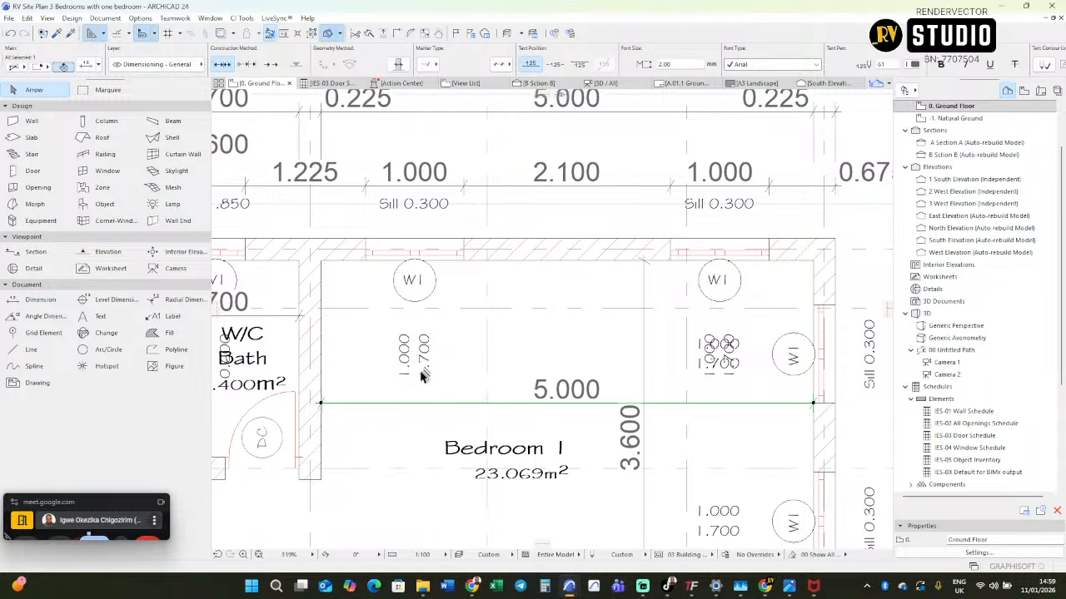
{"action": "scroll", "coordinate": [546, 360], "scroll_direction": "down", "scroll_amount": 3}
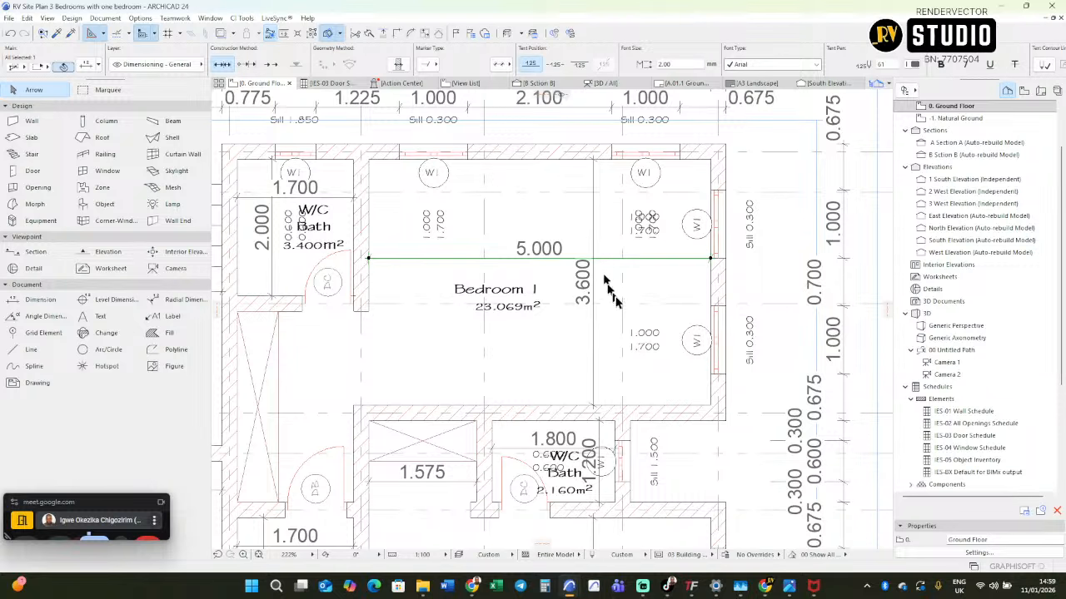
{"action": "left_click", "coordinate": [638, 285]}
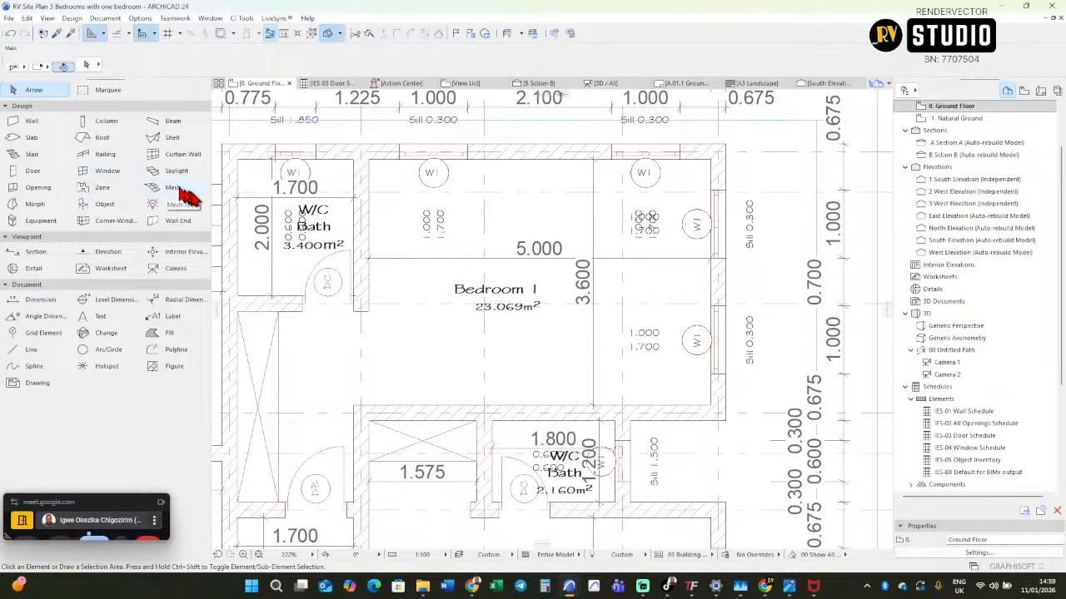
Select all windows on the ground floor and open the ID and sill content page of their marker settings.
{"action": "key", "text": "ctrl+a"}
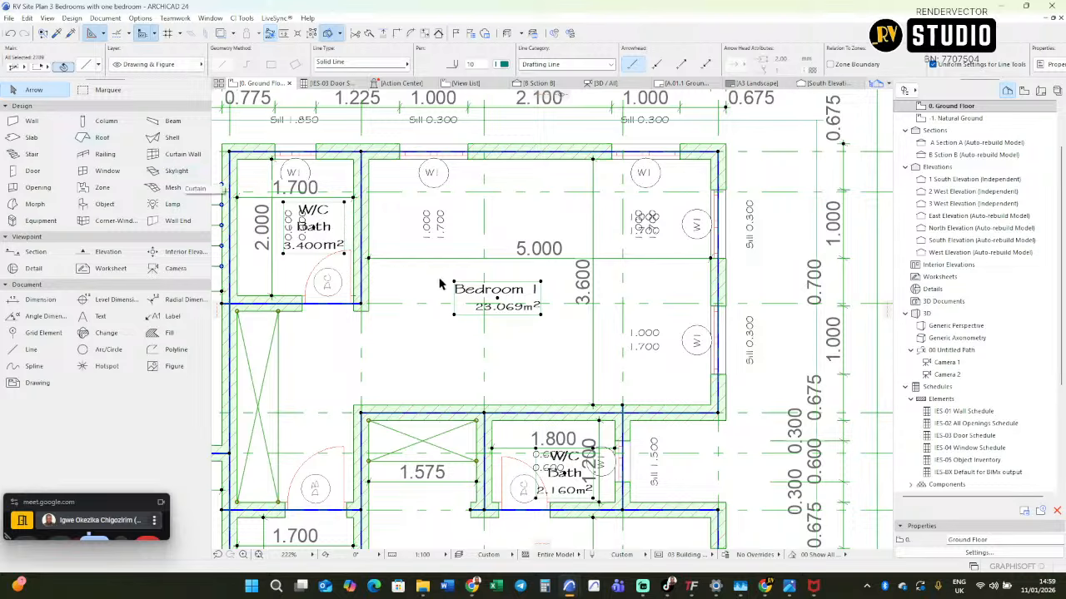
{"action": "key", "text": "Escape"}
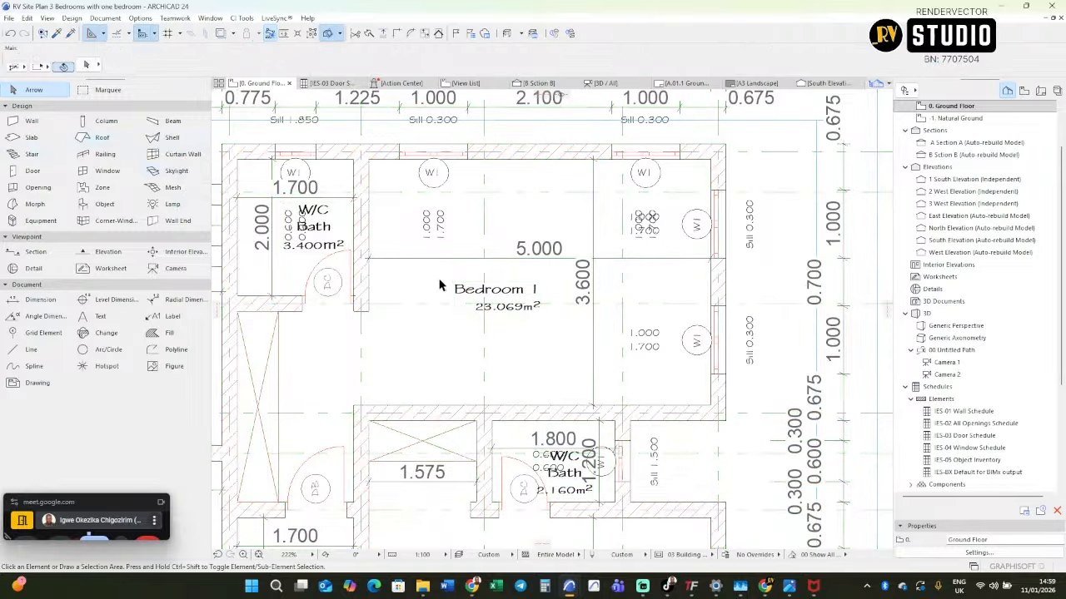
{"action": "left_click", "coordinate": [115, 172]}
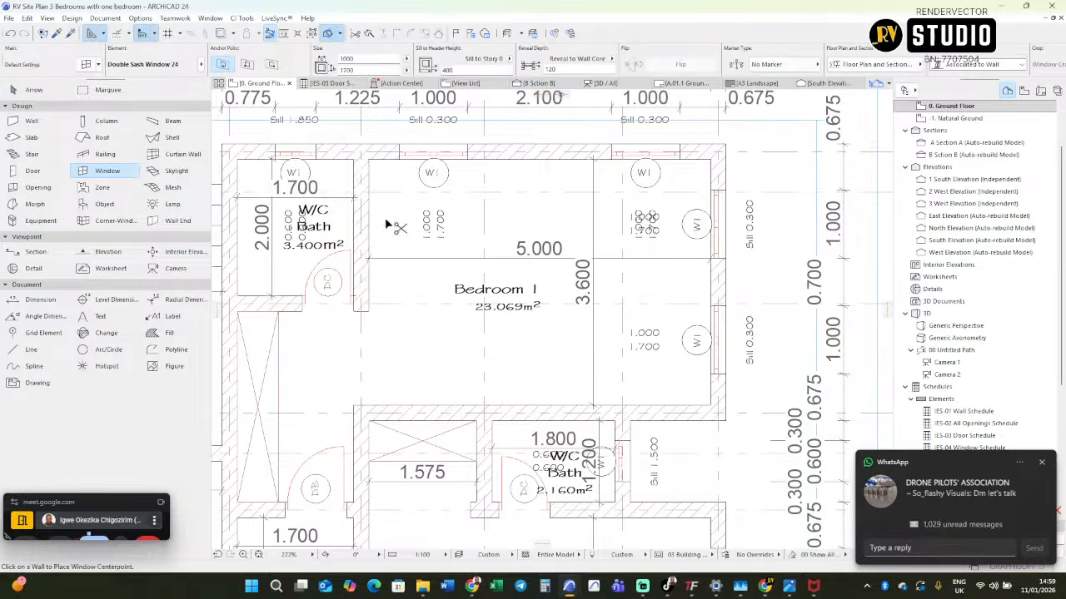
{"action": "key", "text": "ctrl+a"}
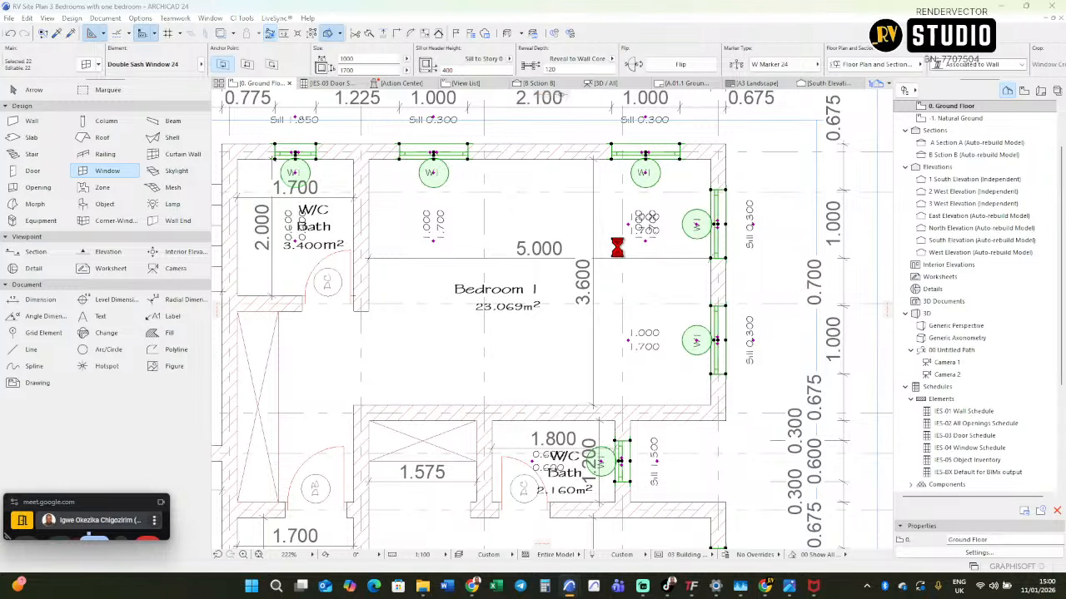
{"action": "key", "text": "ctrl+t"}
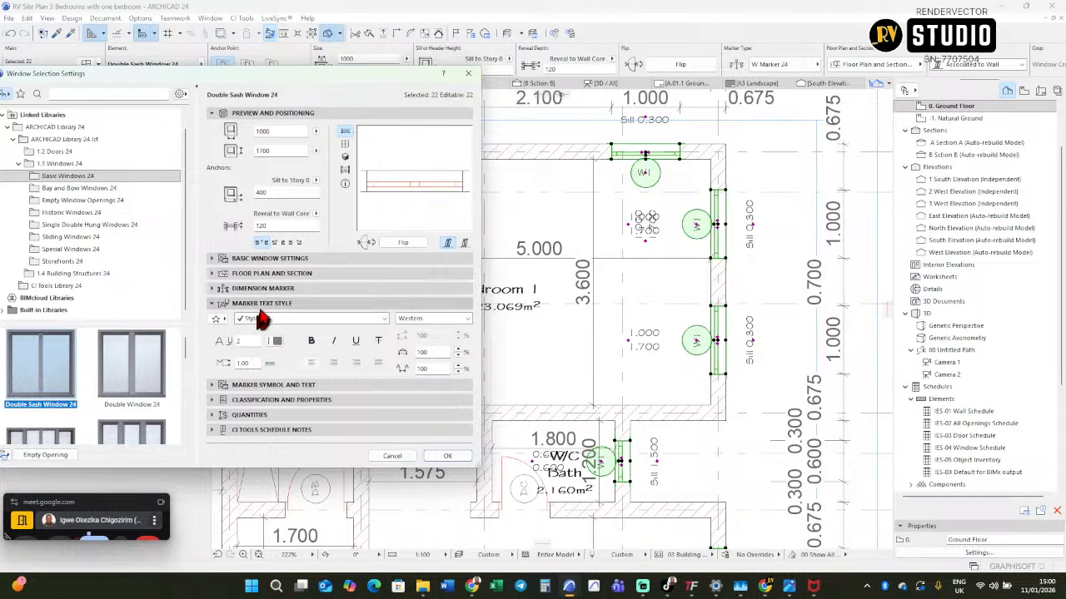
{"action": "left_click", "coordinate": [227, 387]}
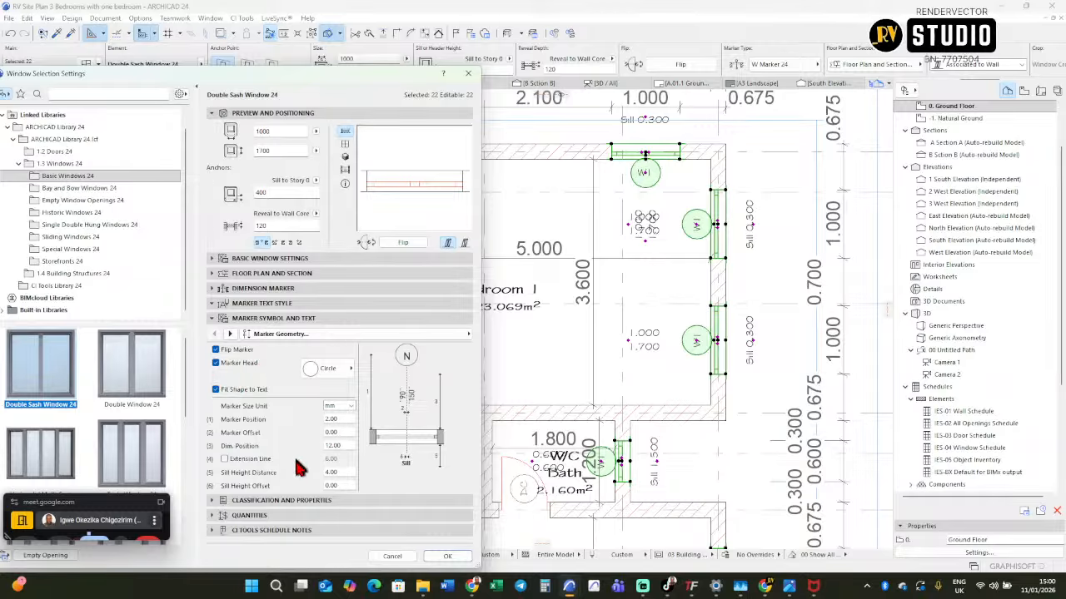
{"action": "left_click", "coordinate": [229, 334]}
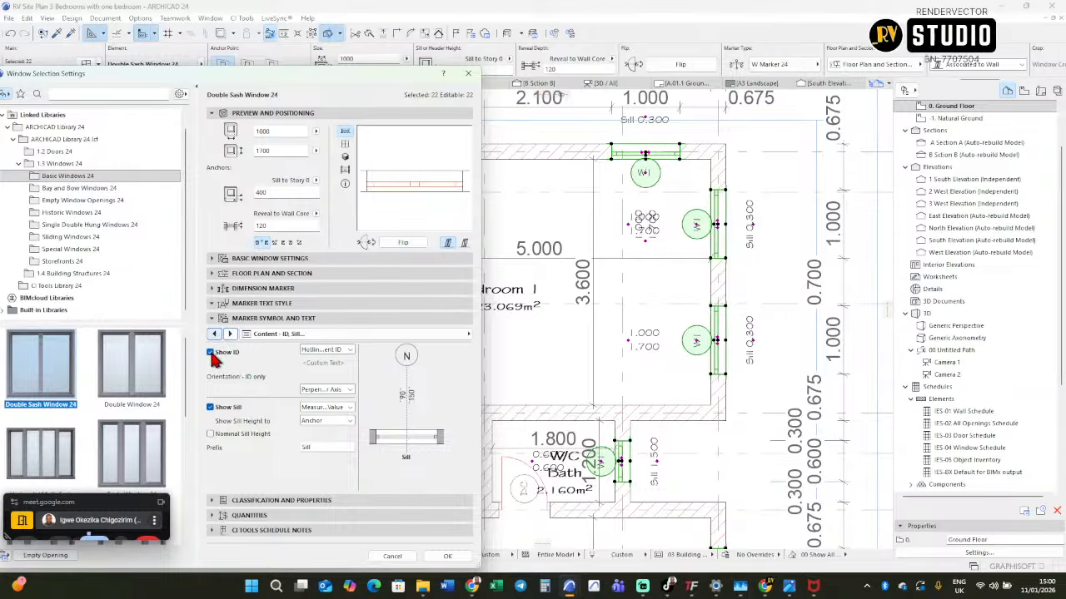
Switch Show ID and Show Sill off and back on to check their effect in the marker preview.
{"action": "left_click", "coordinate": [220, 355]}
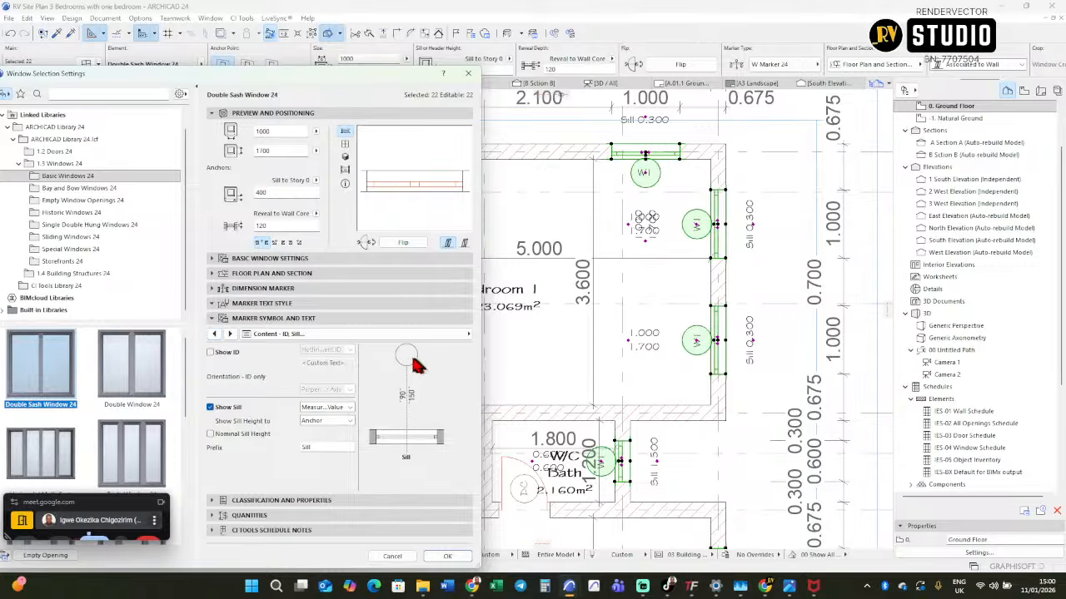
{"action": "left_click", "coordinate": [211, 353]}
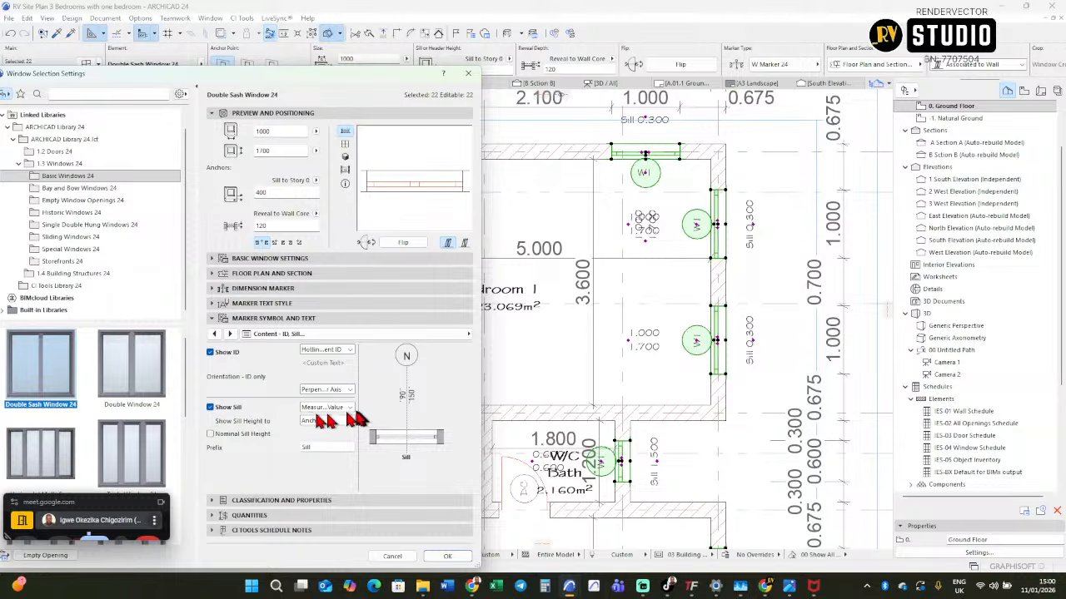
{"action": "left_click", "coordinate": [212, 408]}
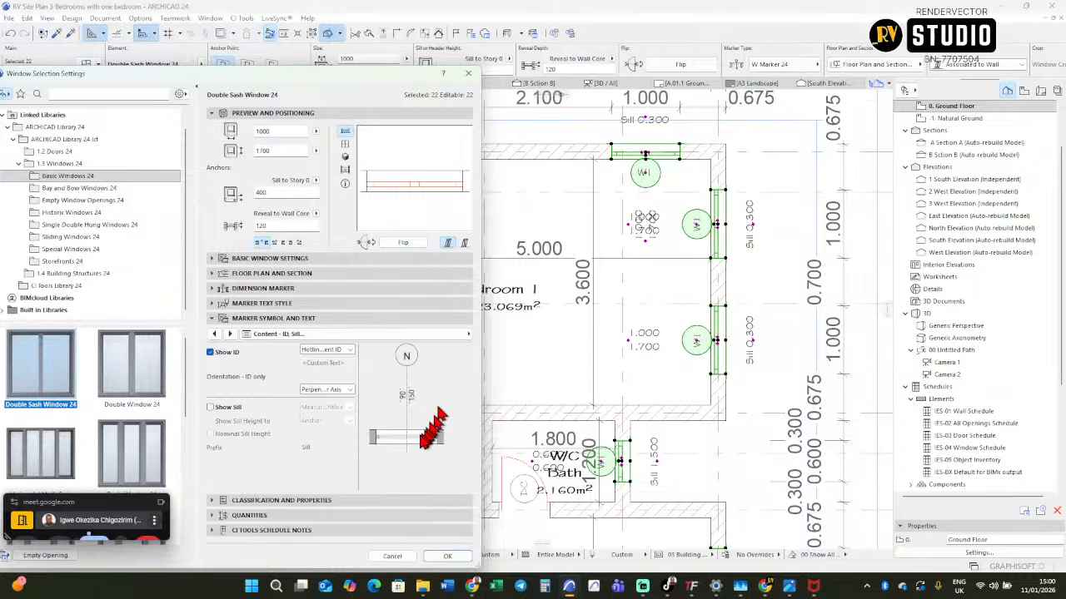
{"action": "left_click", "coordinate": [211, 408]}
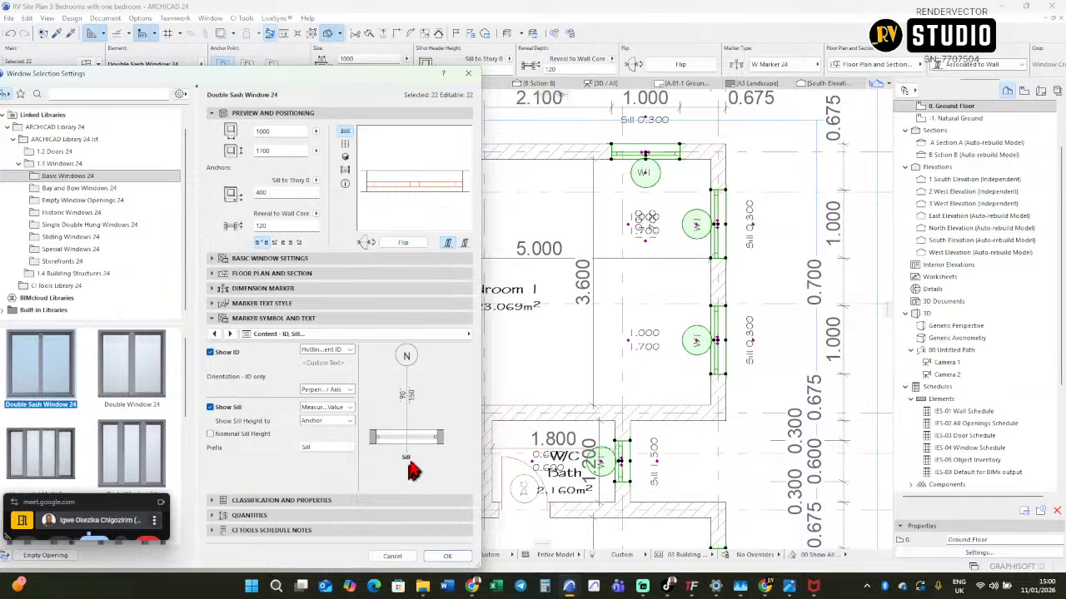
Turn off Show Sill and Show Dimensions in the marker content of the selected ground floor windows.
{"action": "left_click", "coordinate": [211, 408]}
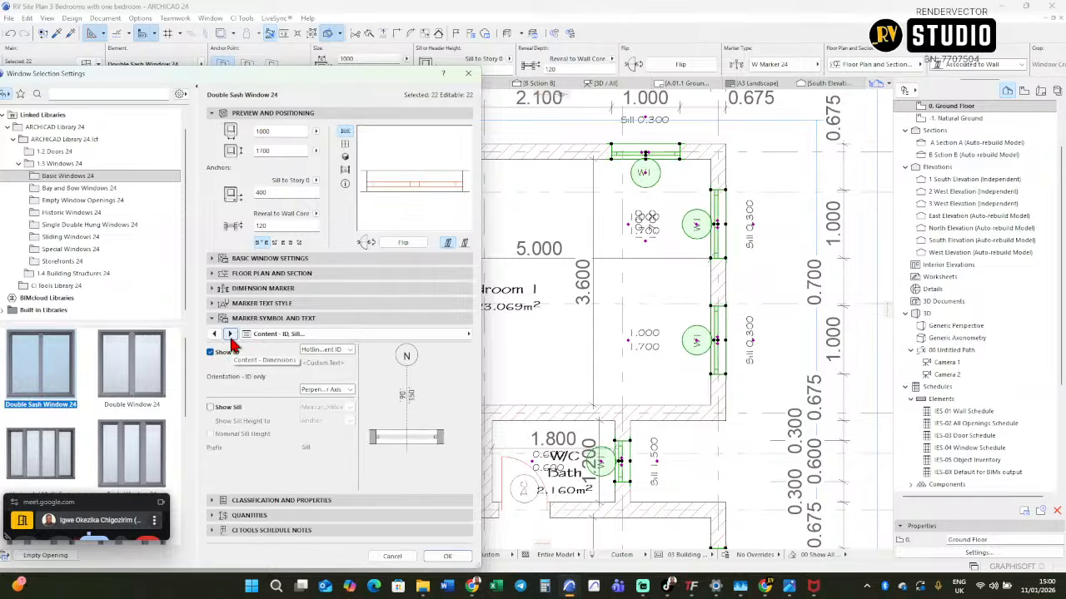
{"action": "left_click", "coordinate": [230, 334]}
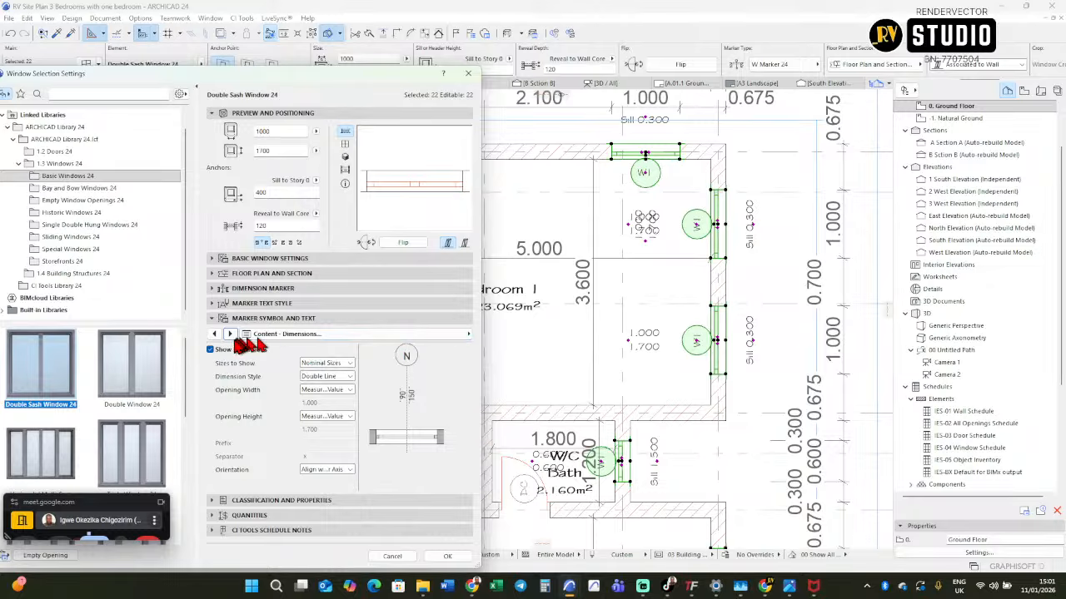
{"action": "left_click", "coordinate": [210, 351]}
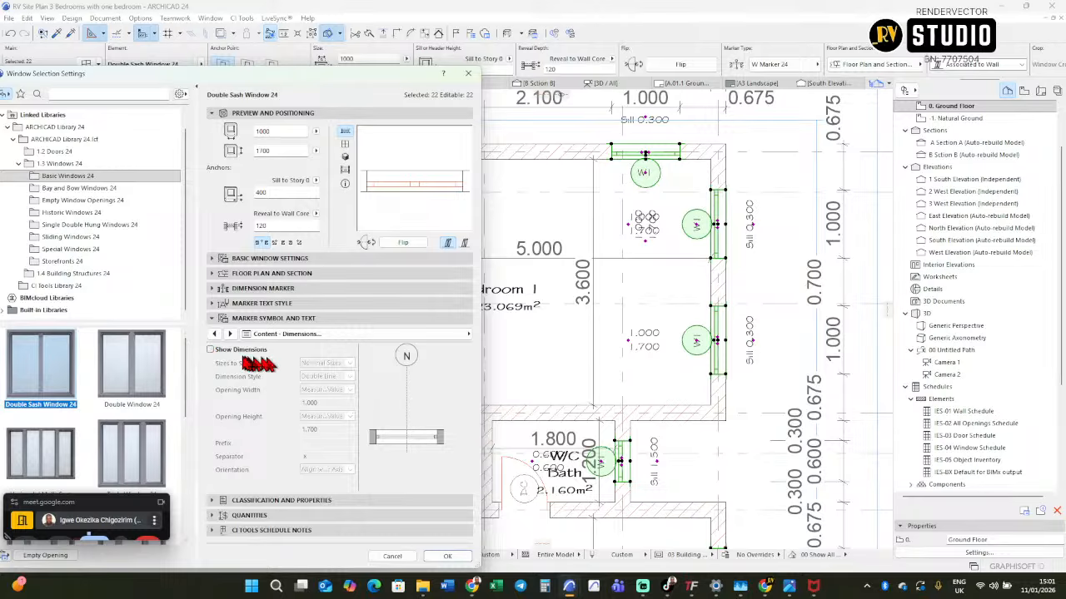
{"action": "left_click", "coordinate": [211, 351]}
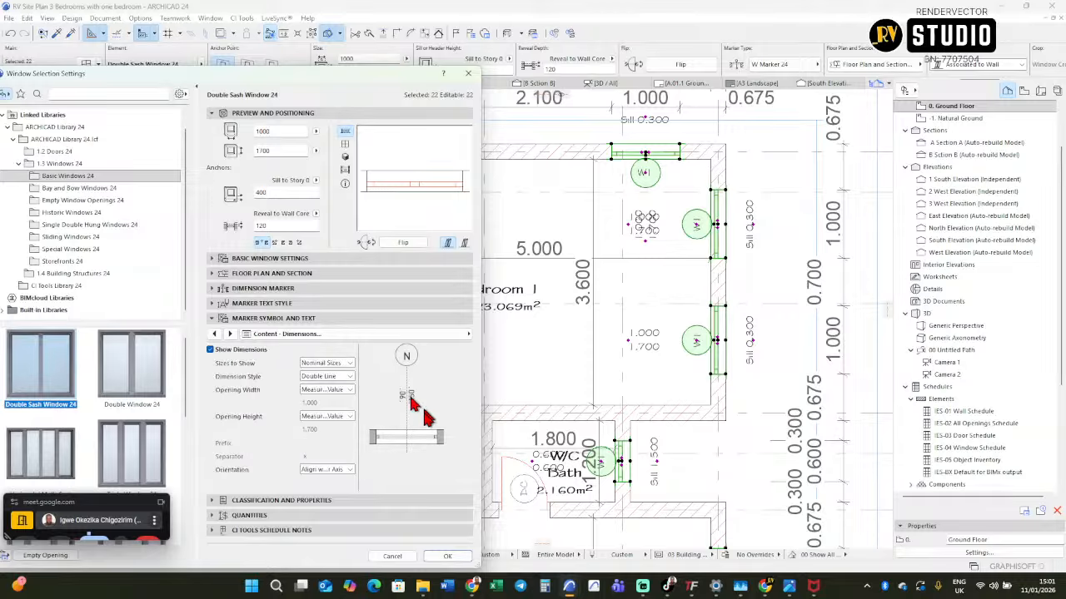
{"action": "left_click", "coordinate": [213, 352]}
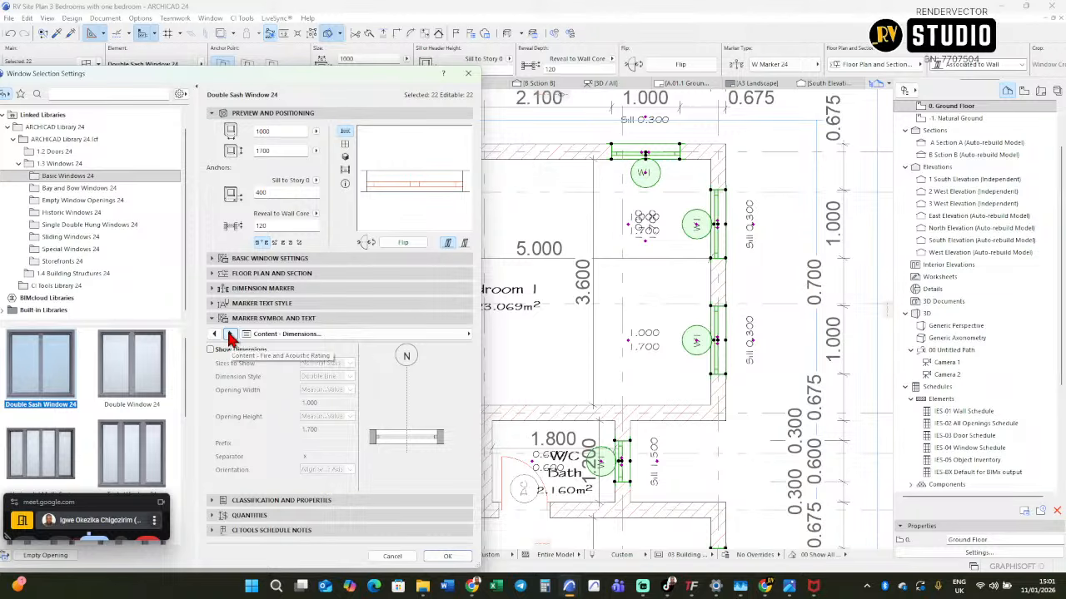
Review the remaining rating, U-value, location and text override pages, apply the marker settings and deselect the windows.
{"action": "left_click", "coordinate": [230, 335]}
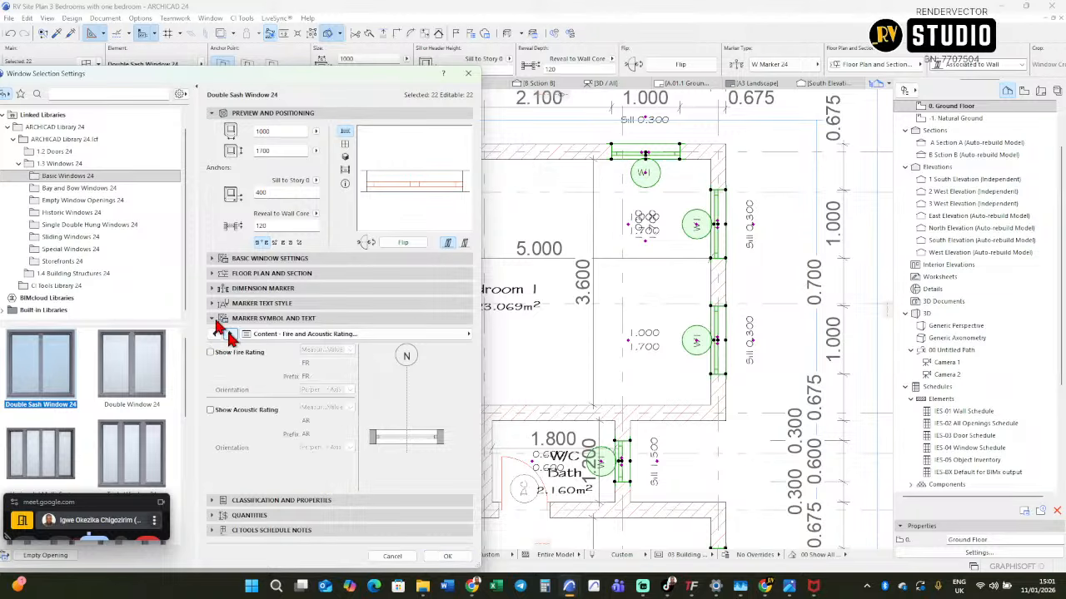
{"action": "left_click", "coordinate": [230, 334]}
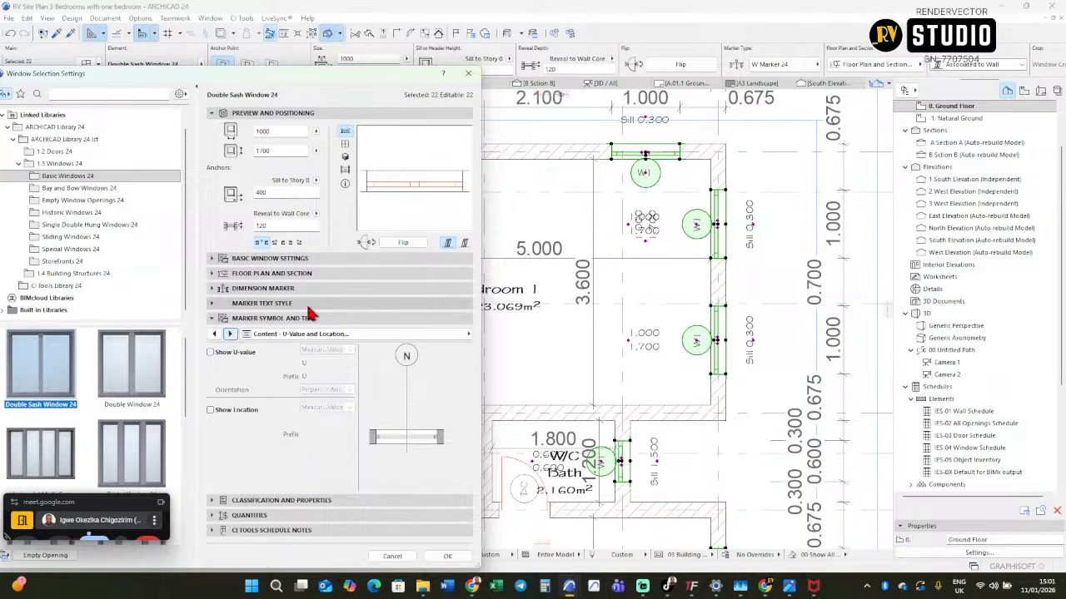
{"action": "left_click", "coordinate": [230, 333]}
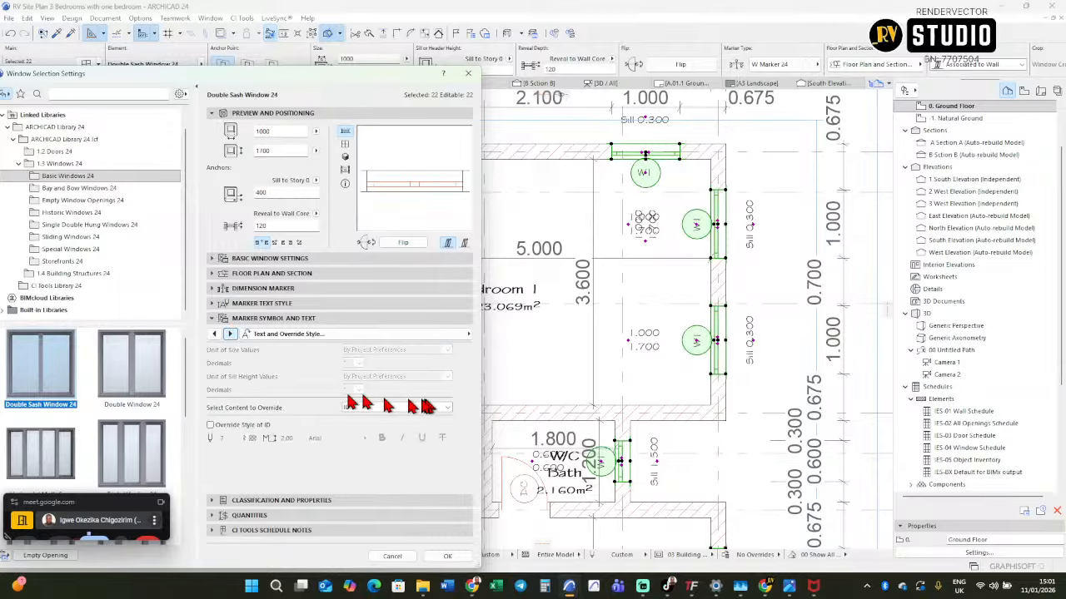
{"action": "left_click", "coordinate": [447, 556]}
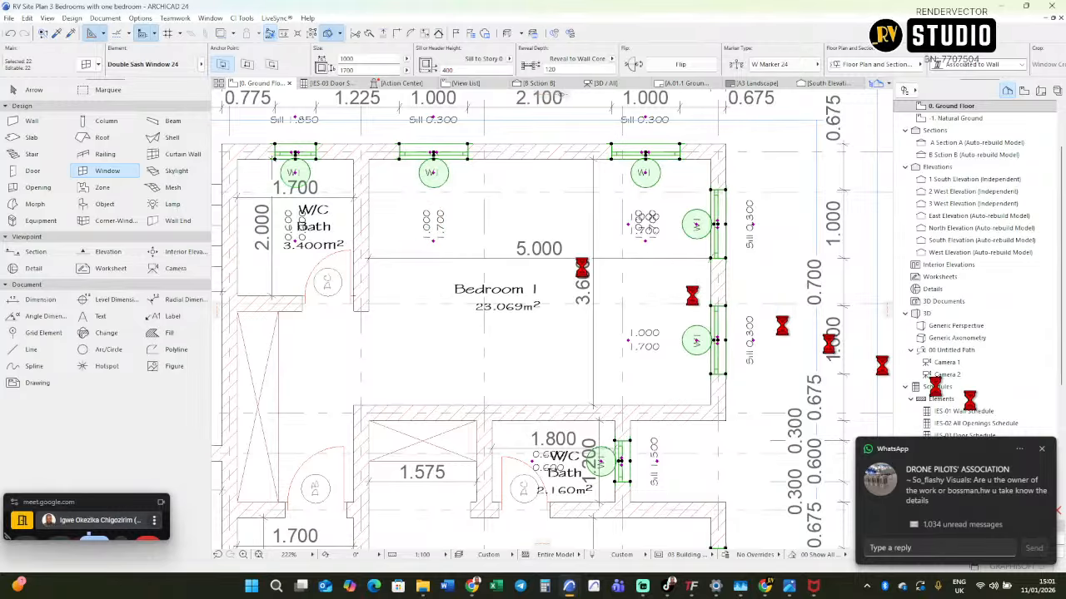
{"action": "left_click", "coordinate": [1041, 449]}
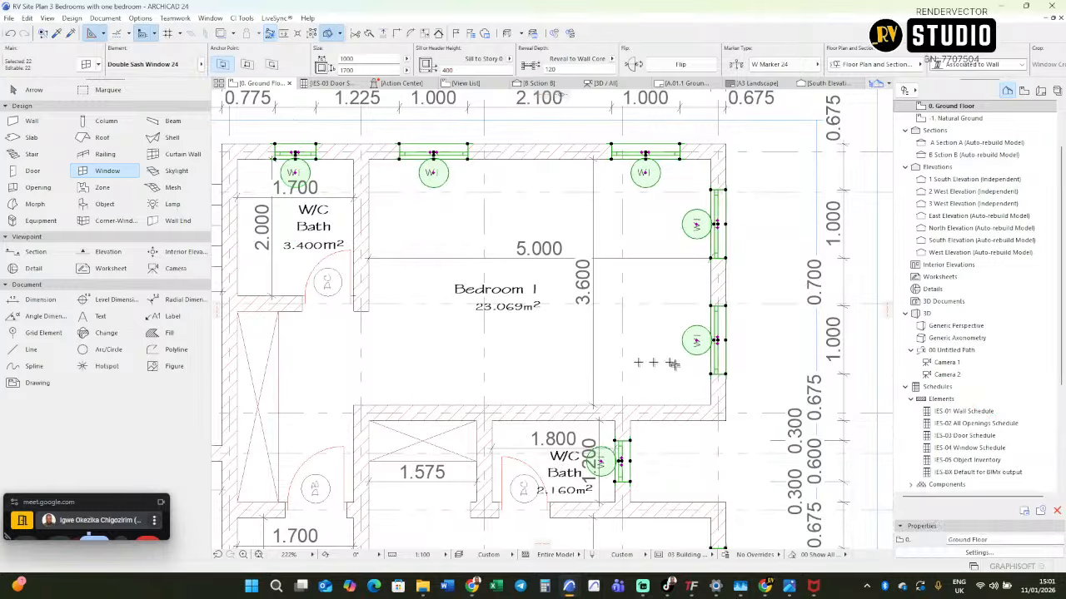
{"action": "key", "text": "Escape"}
Examine the ID-only window markers around Bedroom 1 and the adjoining W/C bath for legibility and overlaps.
{"action": "scroll", "coordinate": [666, 333], "scroll_direction": "down", "scroll_amount": 4}
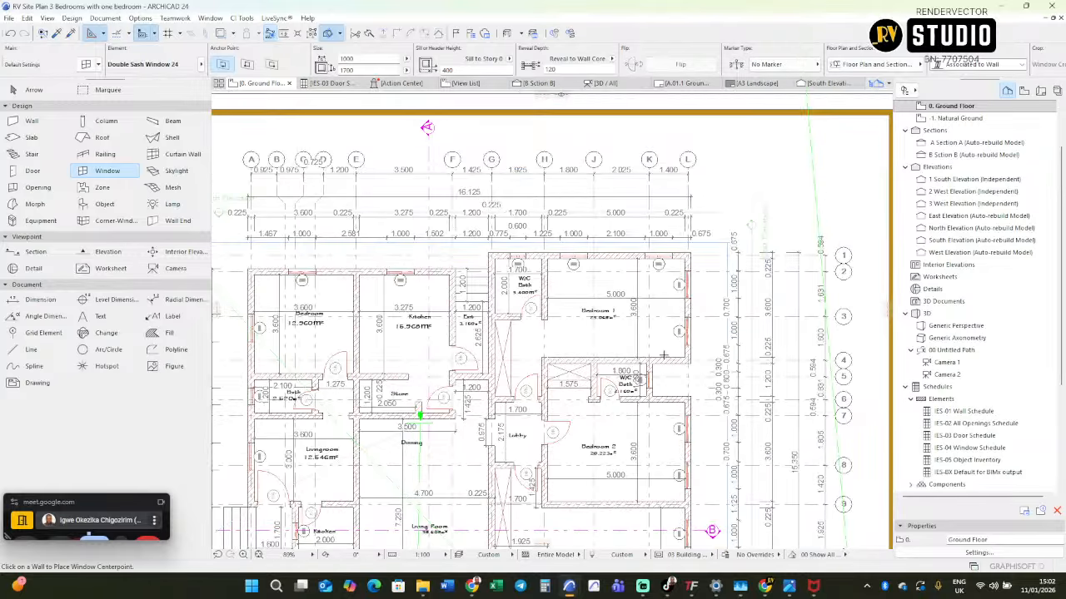
{"action": "scroll", "coordinate": [653, 385], "scroll_direction": "up", "scroll_amount": 1}
{"action": "scroll", "coordinate": [644, 398], "scroll_direction": "up", "scroll_amount": 5}
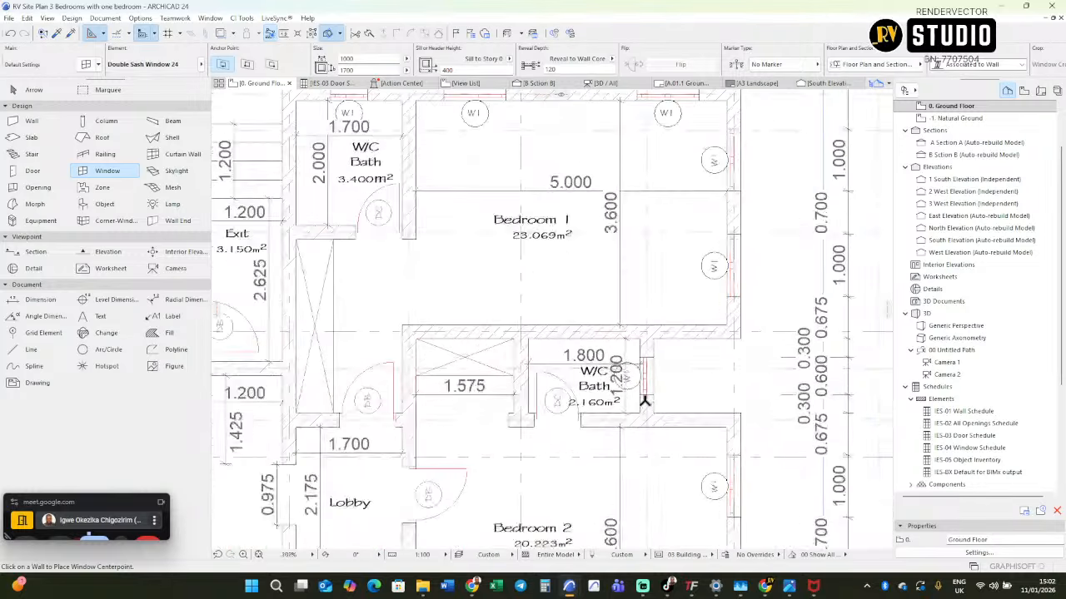
{"action": "scroll", "coordinate": [614, 397], "scroll_direction": "up", "scroll_amount": 2}
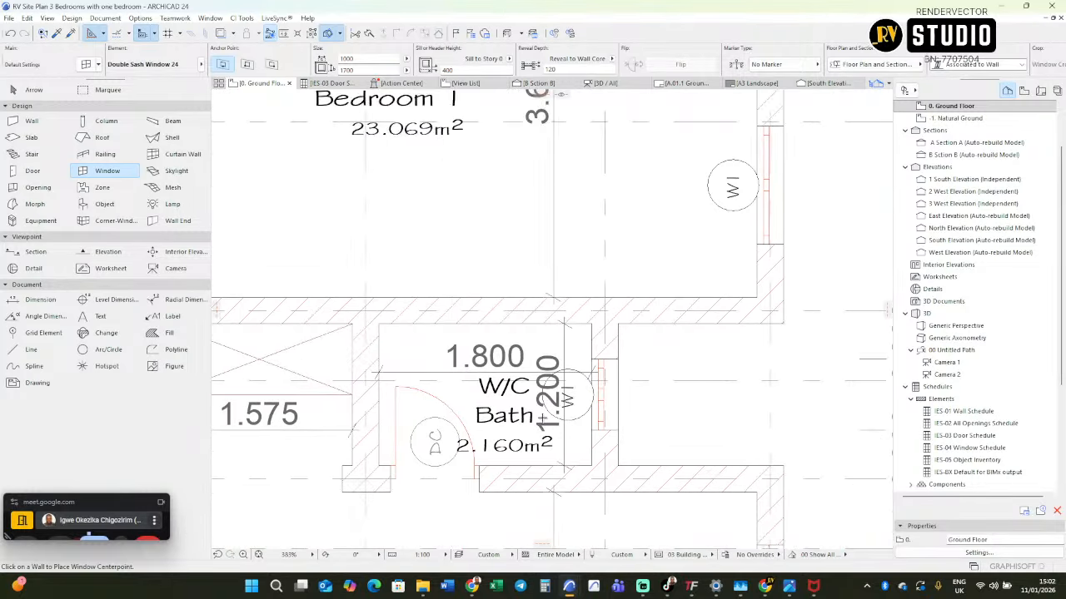
{"action": "scroll", "coordinate": [543, 416], "scroll_direction": "down", "scroll_amount": 4}
{"action": "scroll", "coordinate": [626, 308], "scroll_direction": "up", "scroll_amount": 1}
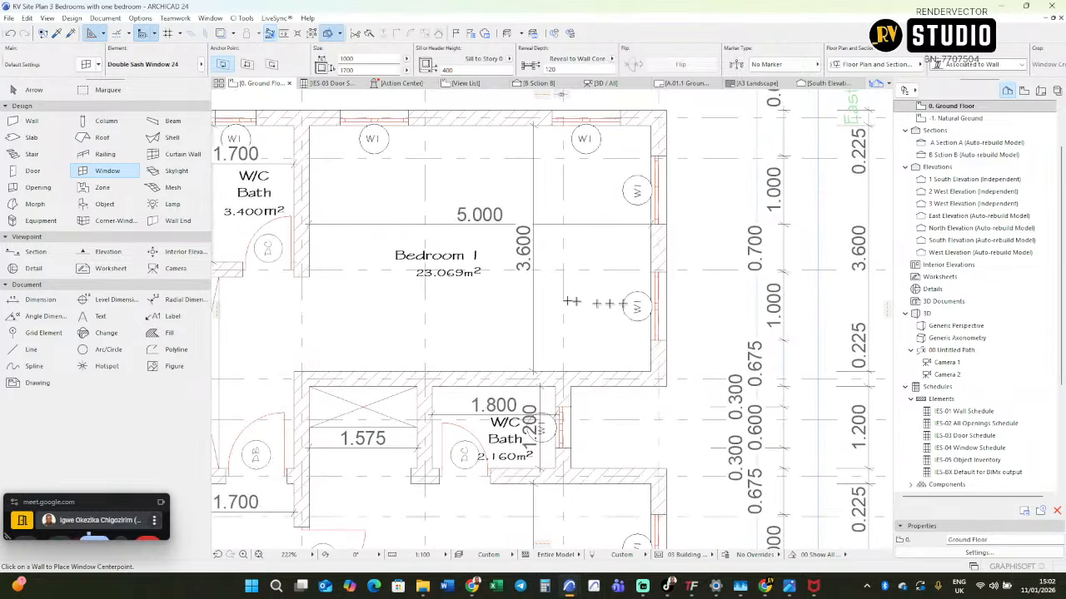
{"action": "scroll", "coordinate": [547, 301], "scroll_direction": "down", "scroll_amount": 2}
{"action": "middle_click_drag", "start_coordinate": [547, 301], "coordinate": [647, 317]}
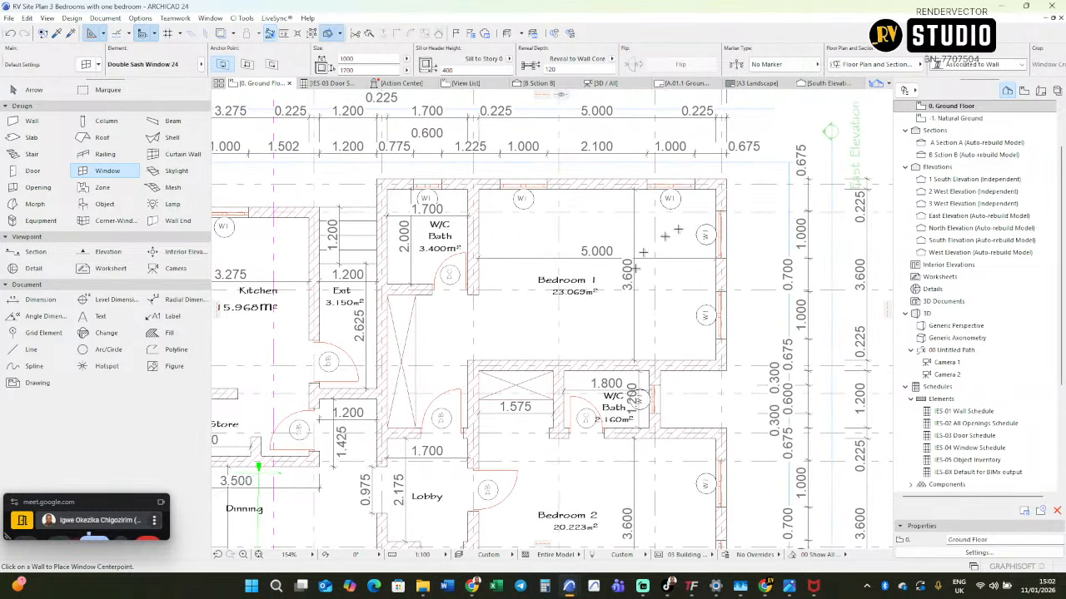
{"action": "scroll", "coordinate": [740, 167], "scroll_direction": "up", "scroll_amount": 3}
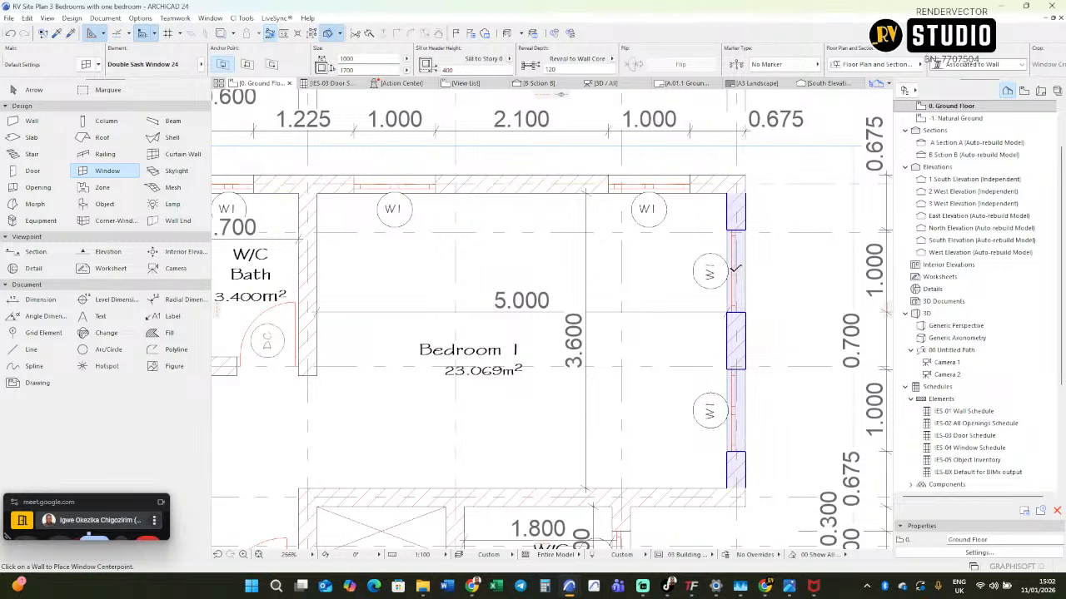
{"action": "scroll", "coordinate": [731, 268], "scroll_direction": "up", "scroll_amount": 1}
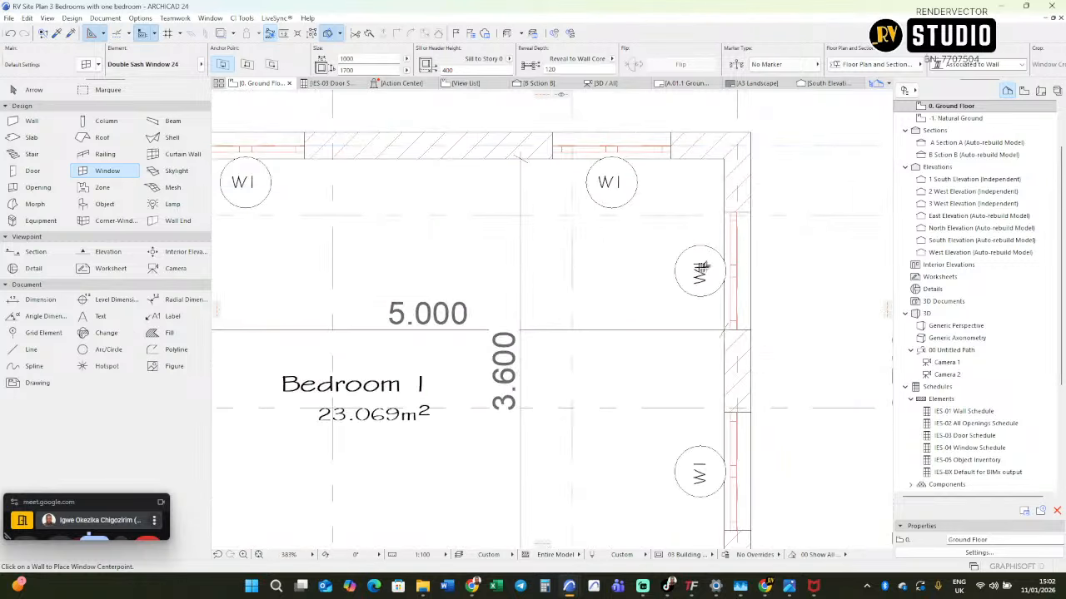
Switch True Line Weight on to inspect the walls and window markers on the plan, and switch it back off.
{"action": "right_click", "coordinate": [604, 270]}
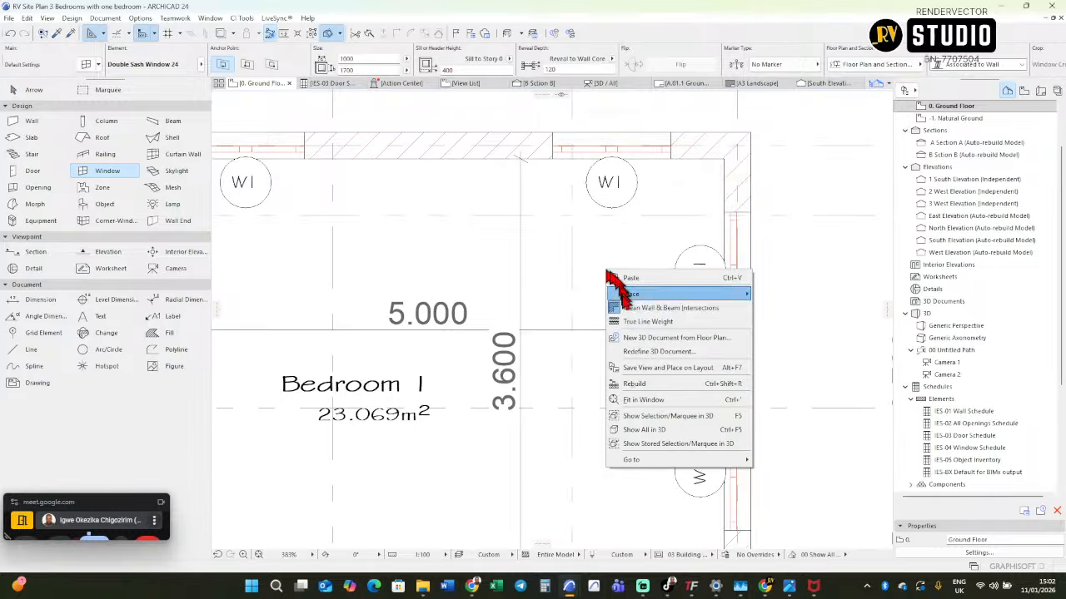
{"action": "left_click", "coordinate": [625, 318]}
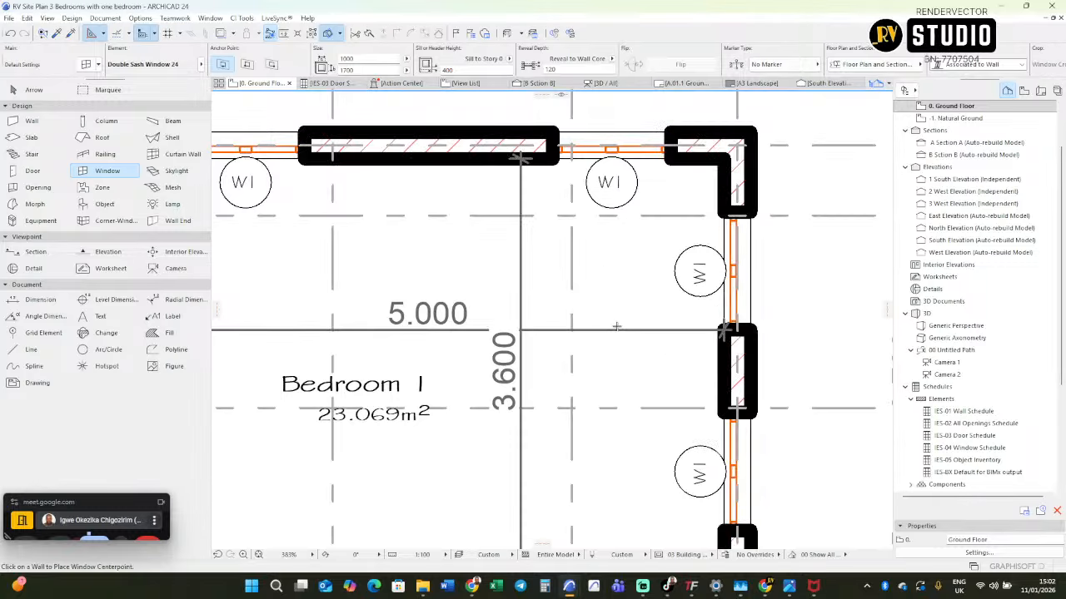
{"action": "scroll", "coordinate": [616, 326], "scroll_direction": "down", "scroll_amount": 6}
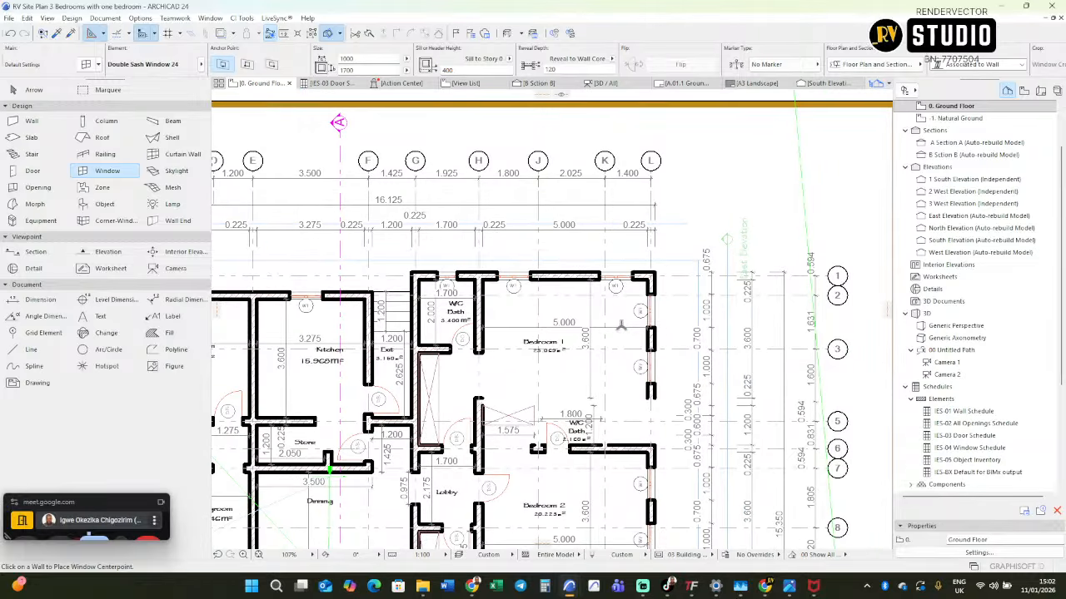
{"action": "scroll", "coordinate": [620, 326], "scroll_direction": "up", "scroll_amount": 6}
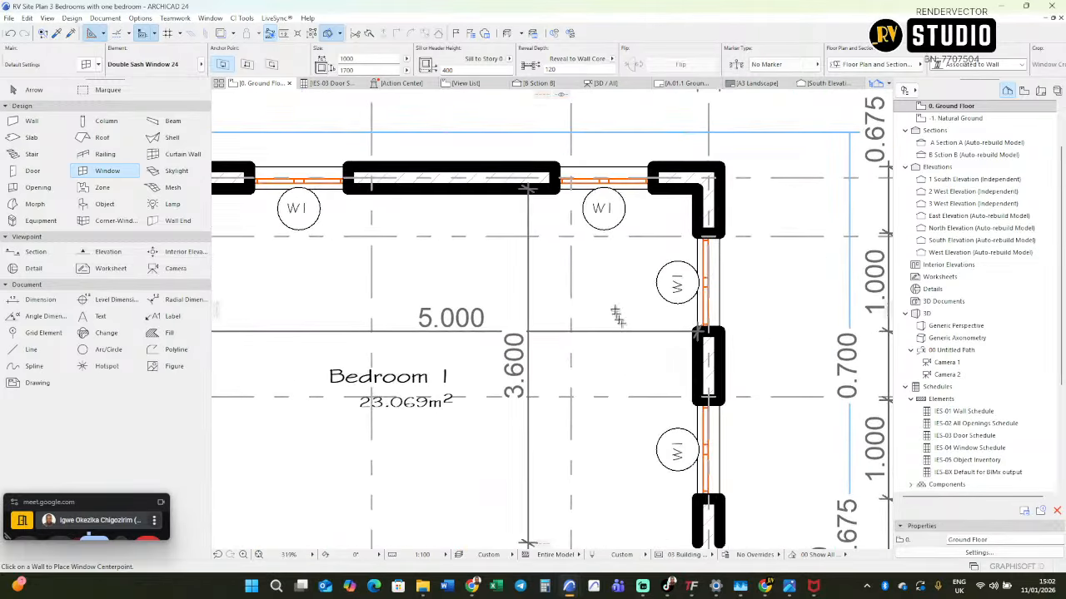
{"action": "right_click", "coordinate": [611, 287]}
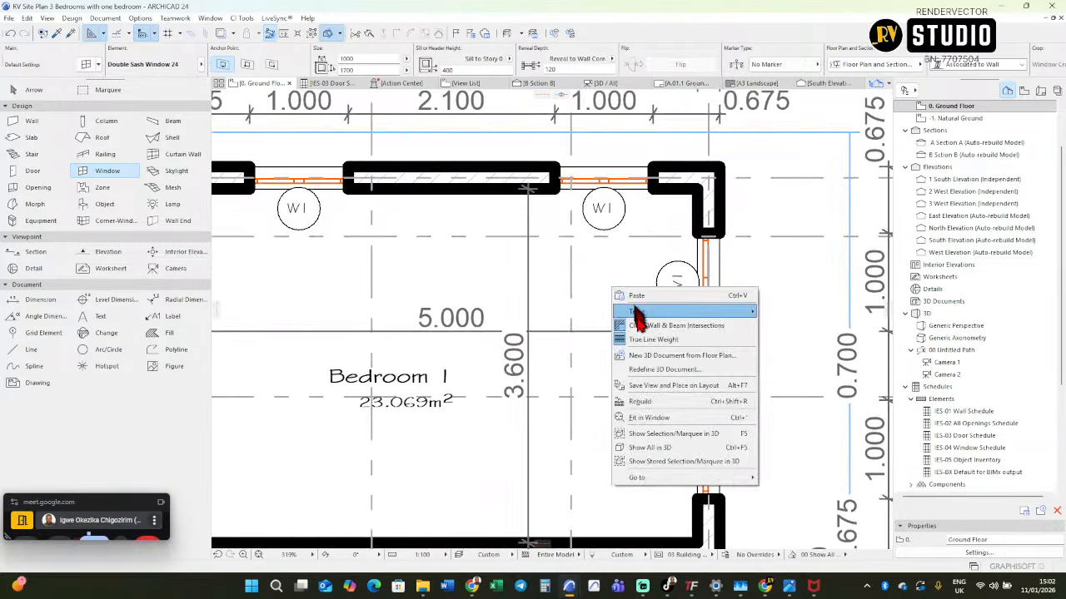
{"action": "left_click", "coordinate": [638, 341]}
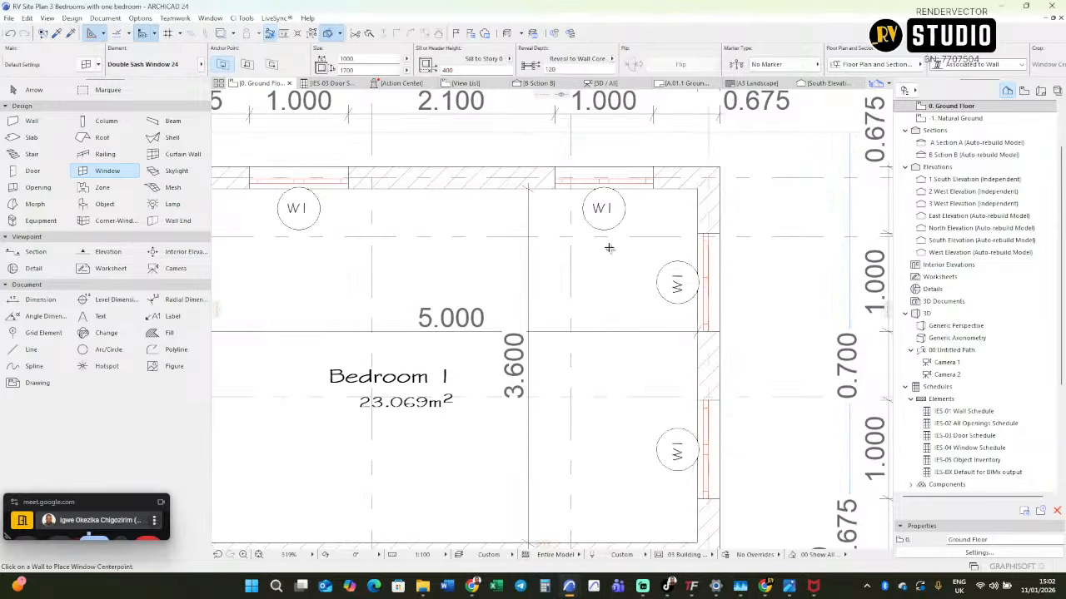
Select all ground floor windows and set their marker text height to 0.80 mm.
{"action": "key", "text": "ctrl+a"}
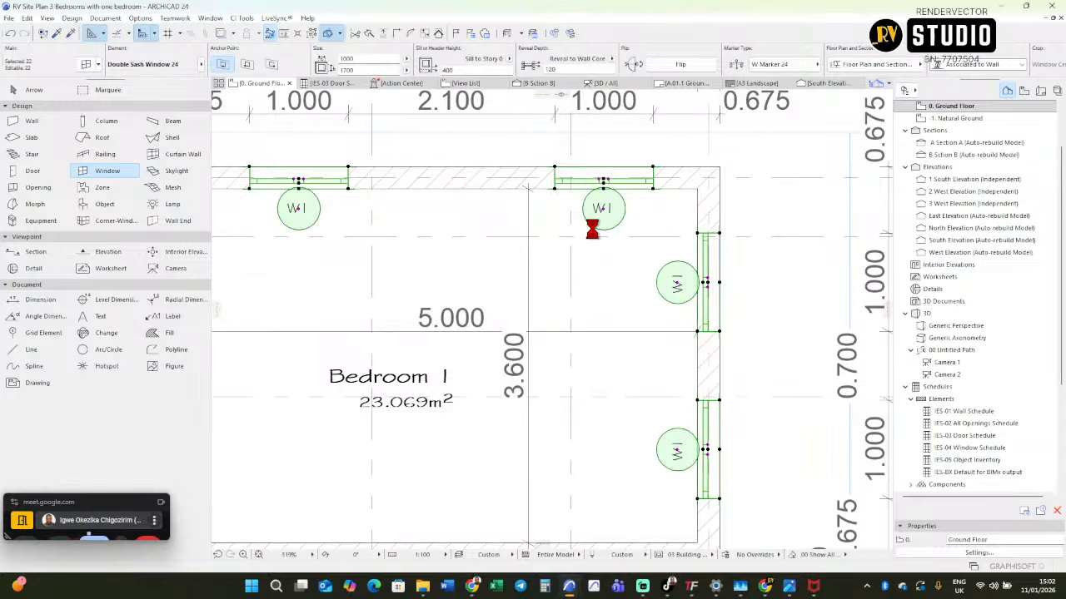
{"action": "key", "text": "ctrl+t"}
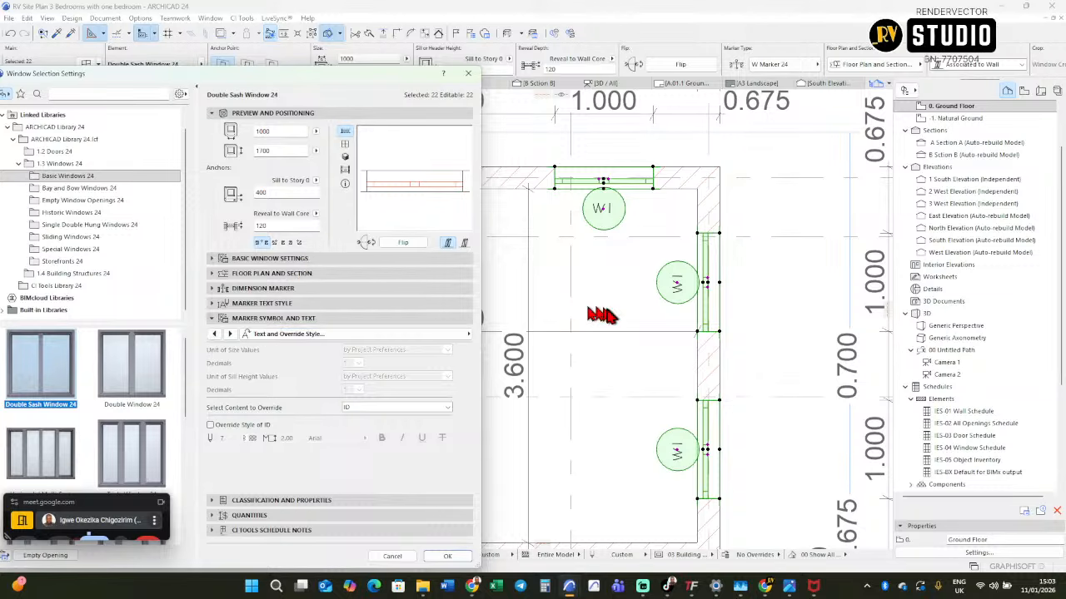
{"action": "left_click", "coordinate": [218, 318]}
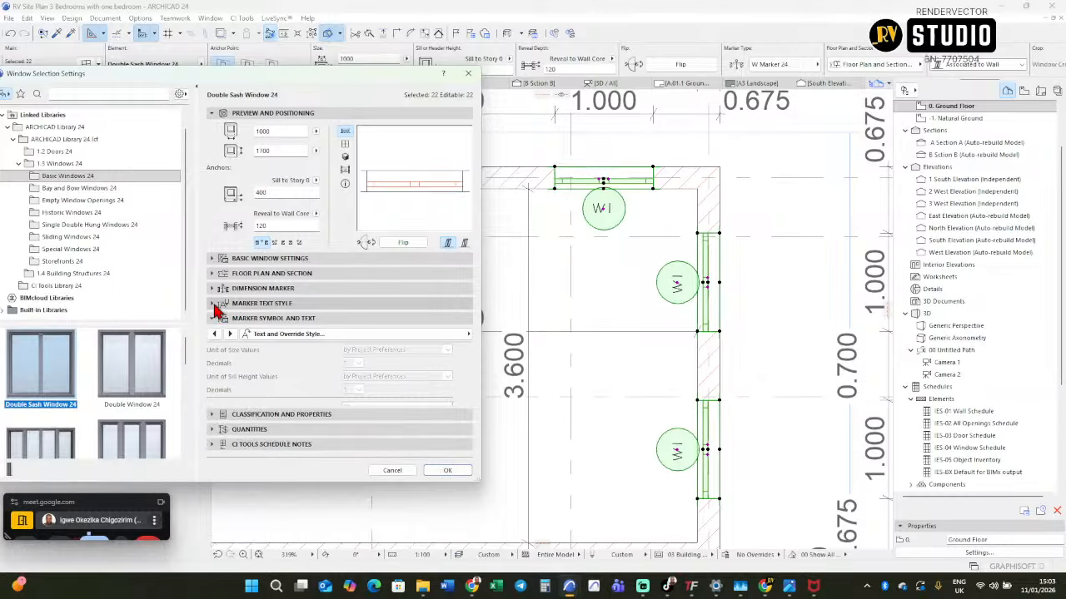
{"action": "left_click", "coordinate": [218, 303]}
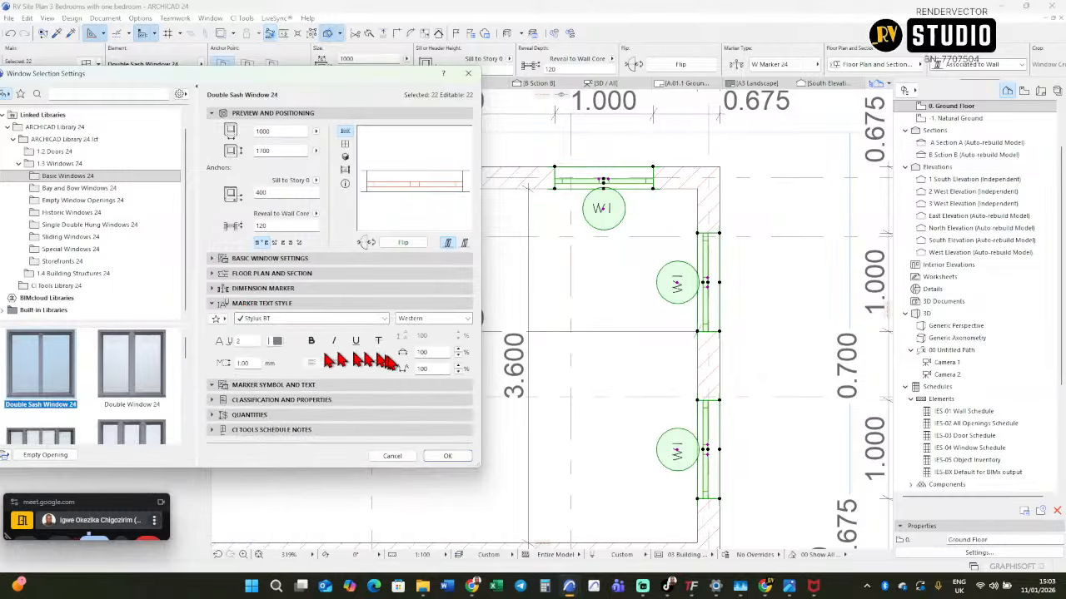
{"action": "left_click", "coordinate": [246, 365]}
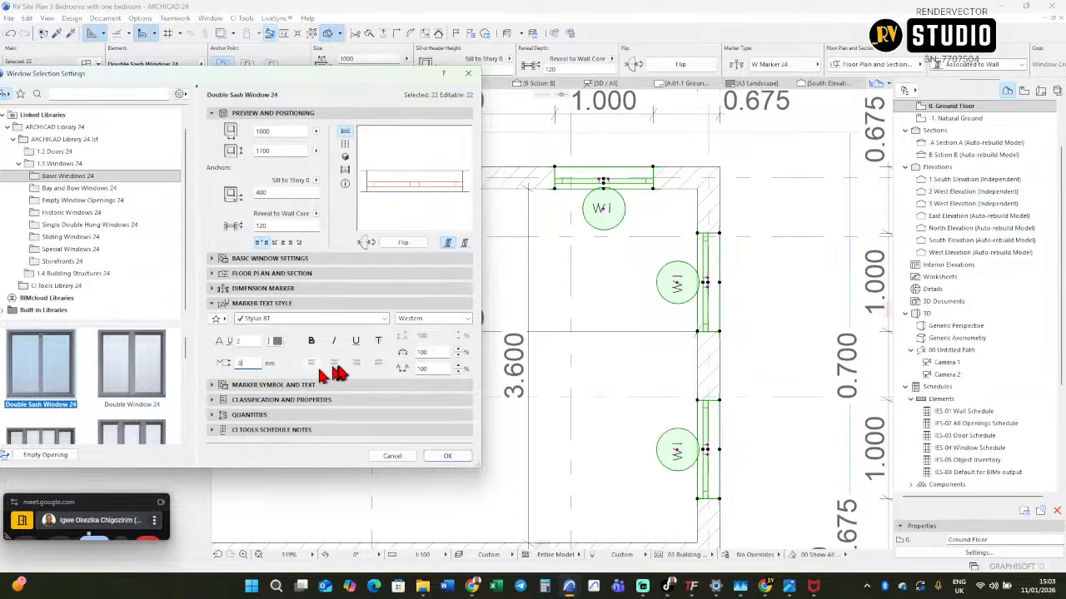
Set the selected windows' marker size to 2.00 mm and the uniform marker pen to 2, and apply the settings.
{"action": "left_click", "coordinate": [260, 292]}
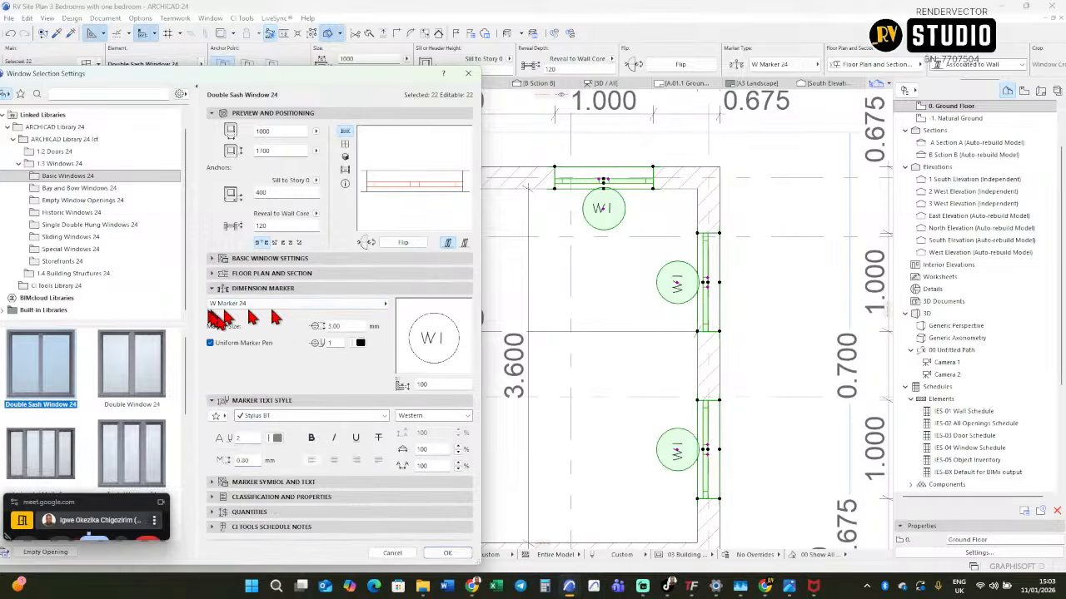
{"action": "left_click", "coordinate": [356, 325]}
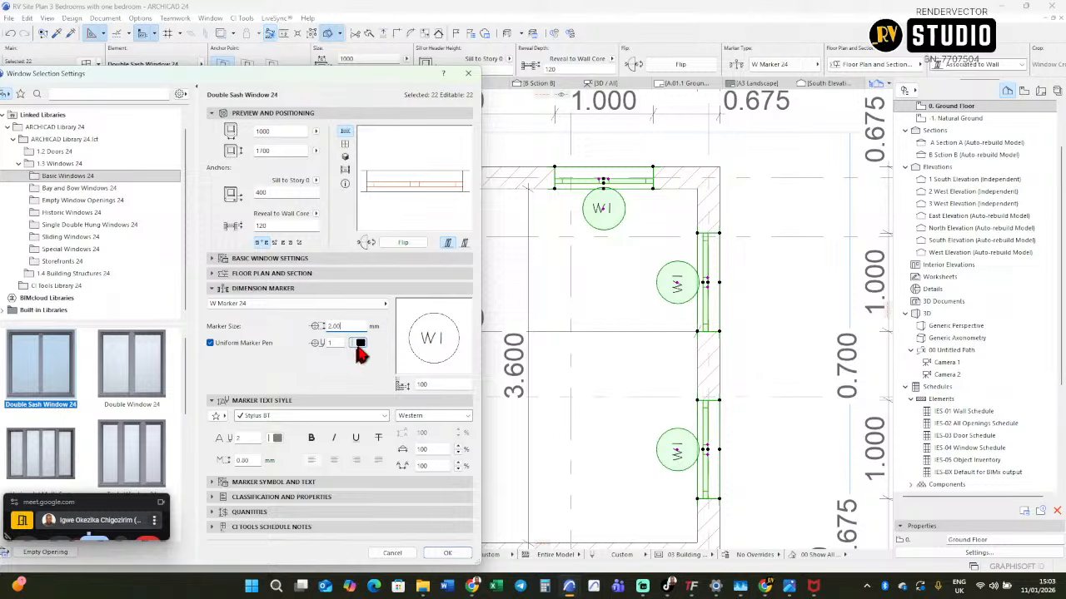
{"action": "left_click", "coordinate": [360, 348]}
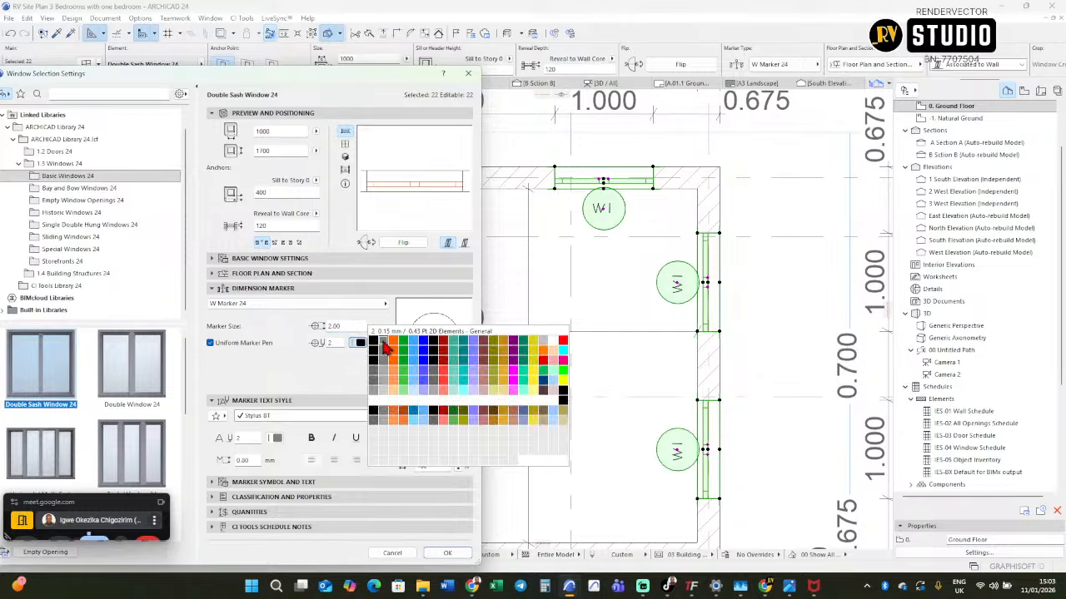
{"action": "left_click", "coordinate": [383, 346]}
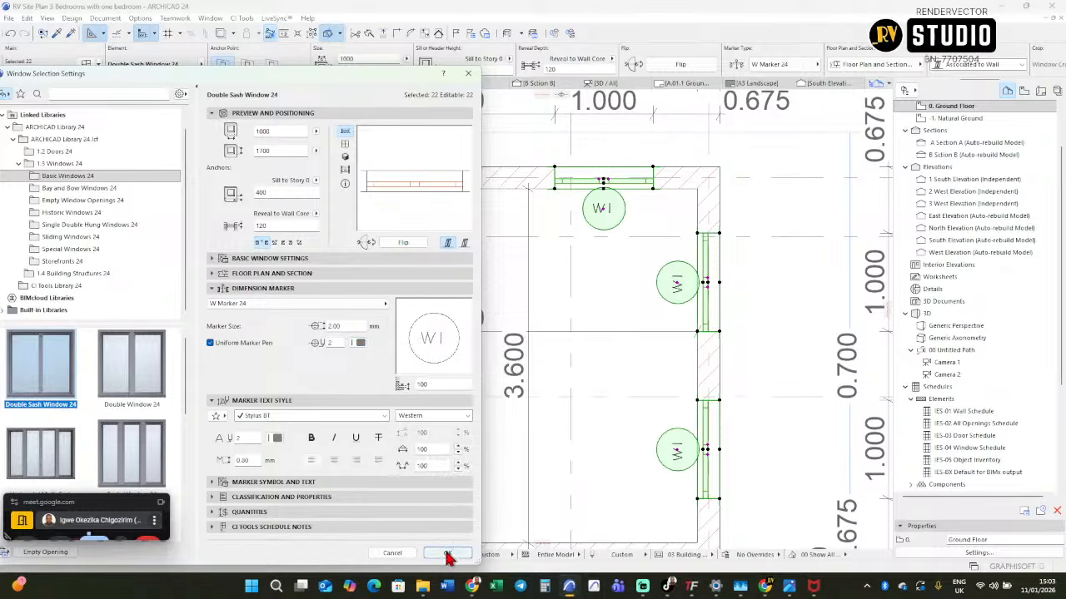
{"action": "left_click", "coordinate": [448, 554]}
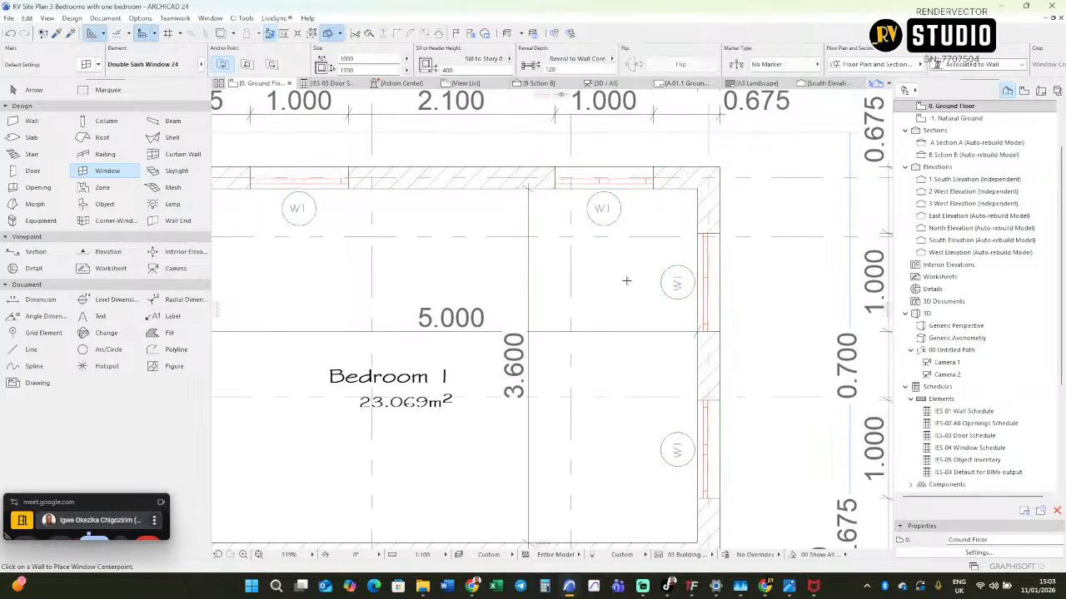
Select all ground floor windows and check their ID in the classification and properties settings.
{"action": "scroll", "coordinate": [622, 284], "scroll_direction": "down", "scroll_amount": 5}
{"action": "scroll", "coordinate": [626, 281], "scroll_direction": "down", "scroll_amount": 2}
{"action": "middle_click_drag", "start_coordinate": [524, 379], "coordinate": [482, 361]}
{"action": "scroll", "coordinate": [605, 256], "scroll_direction": "up", "scroll_amount": 4}
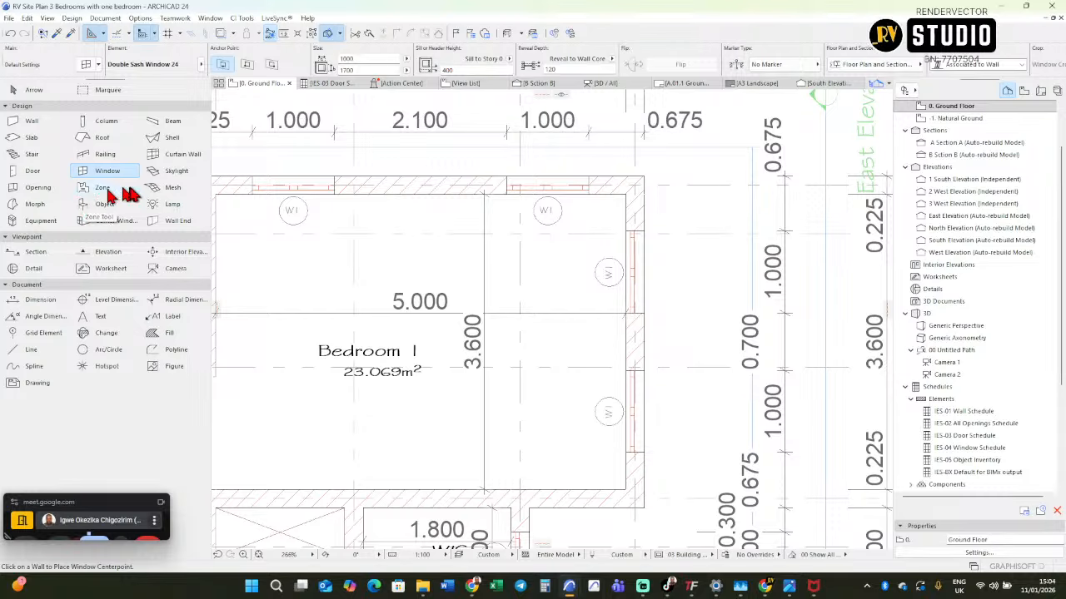
{"action": "key", "text": "ctrl+a"}
{"action": "scroll", "coordinate": [573, 243], "scroll_direction": "down", "scroll_amount": 1}
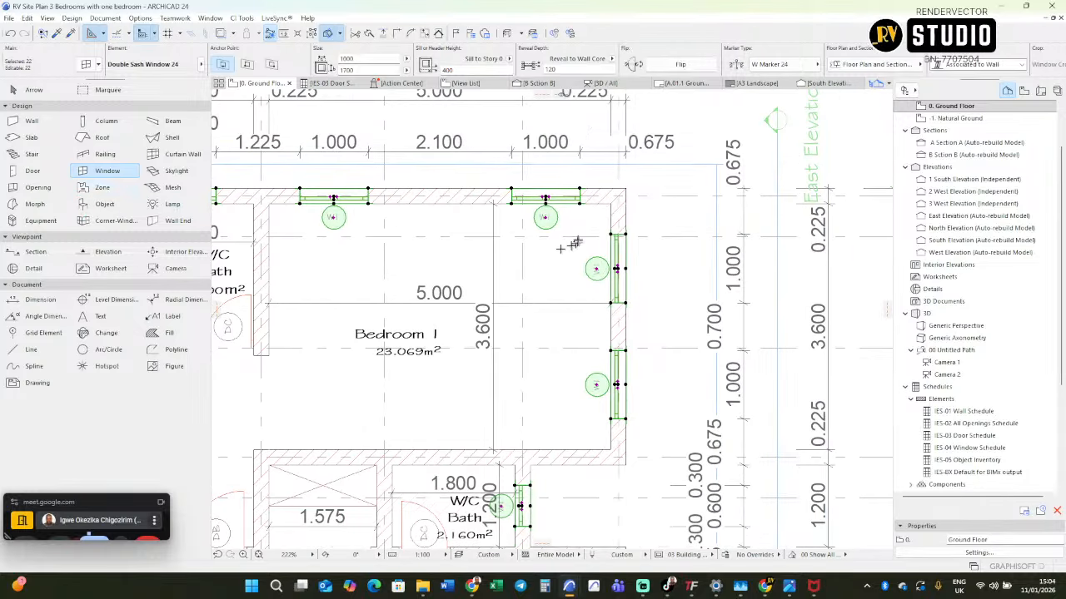
{"action": "scroll", "coordinate": [579, 243], "scroll_direction": "up", "scroll_amount": 1}
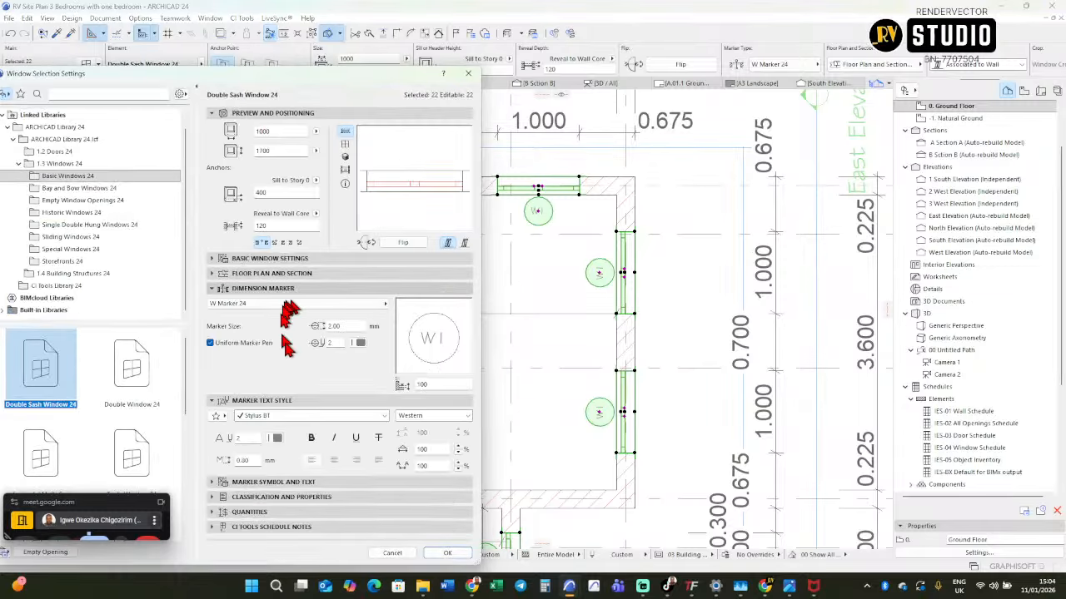
{"action": "left_click", "coordinate": [242, 498]}
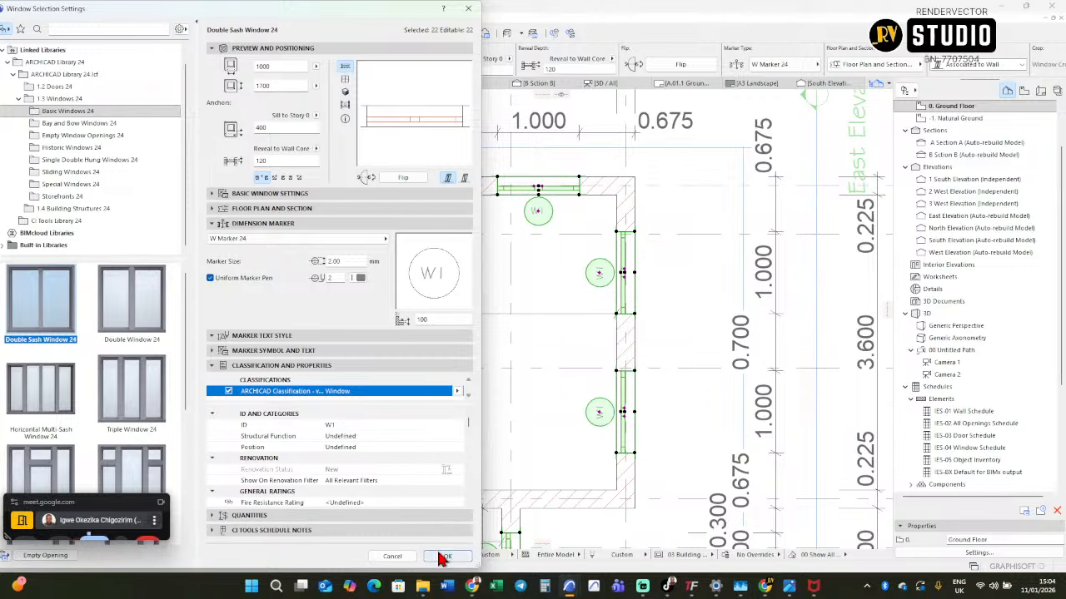
{"action": "left_click", "coordinate": [443, 556]}
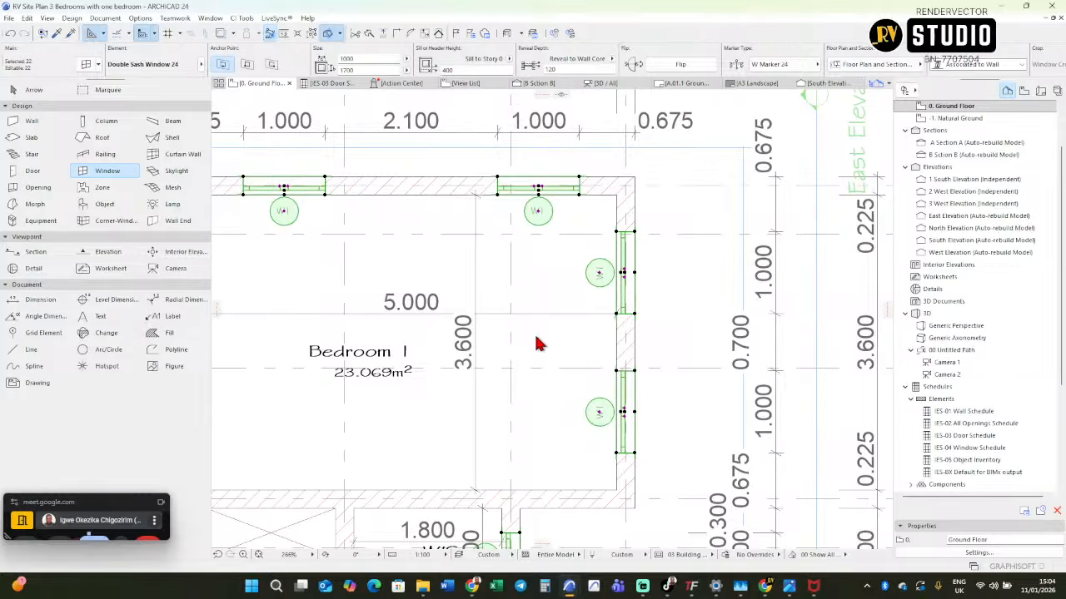
Clear the selection and examine the window markers across the whole ground floor plan, including the small toilet and bath windows.
{"action": "scroll", "coordinate": [537, 344], "scroll_direction": "down", "scroll_amount": 3}
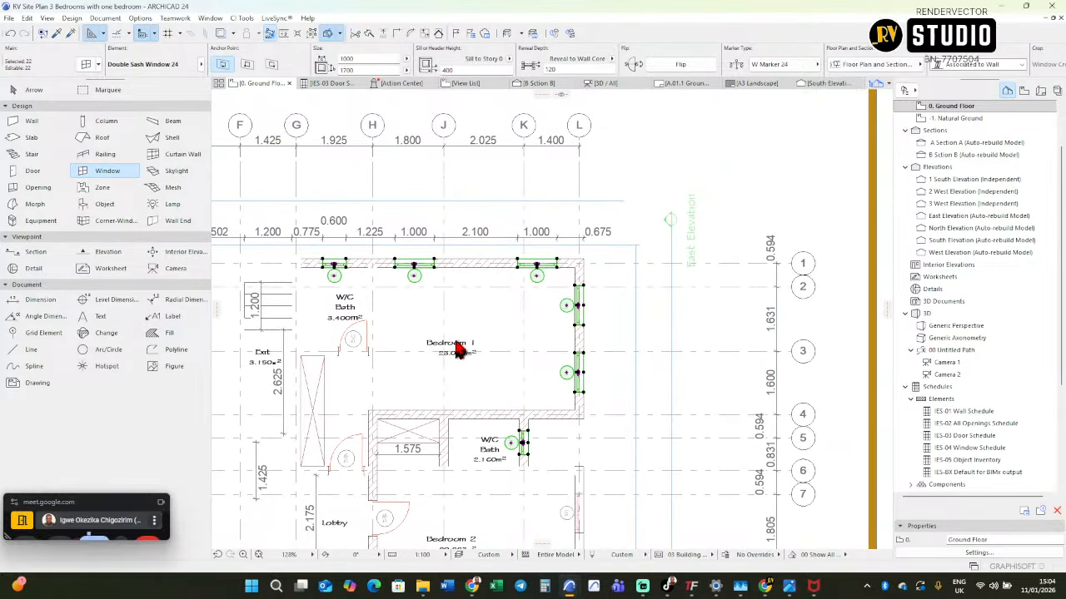
{"action": "key", "text": "Escape"}
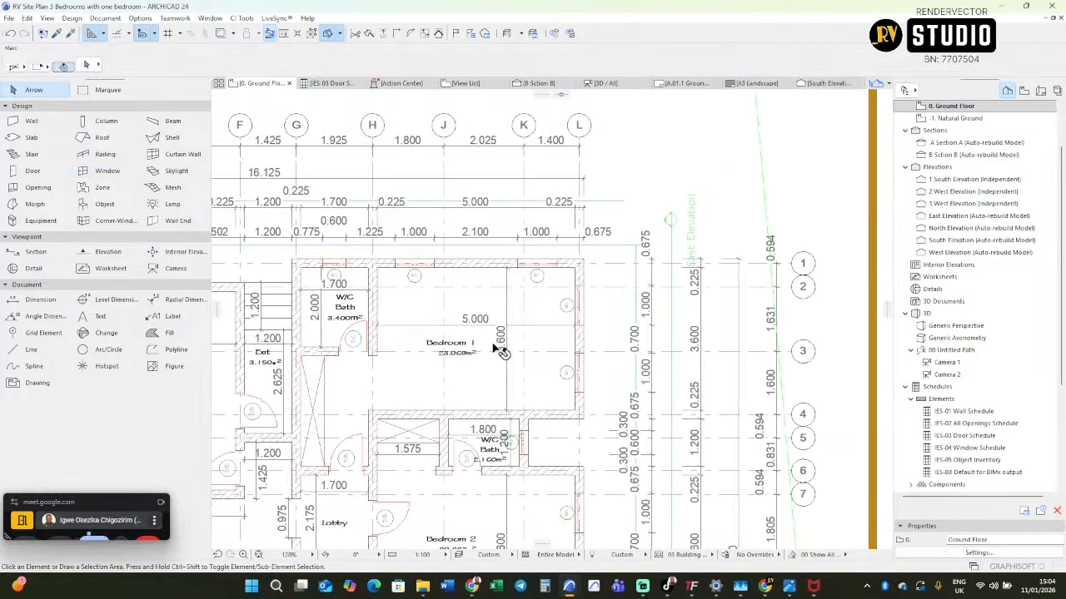
{"action": "middle_click_drag", "start_coordinate": [404, 388], "coordinate": [640, 179]}
{"action": "scroll", "coordinate": [550, 213], "scroll_direction": "down", "scroll_amount": 2}
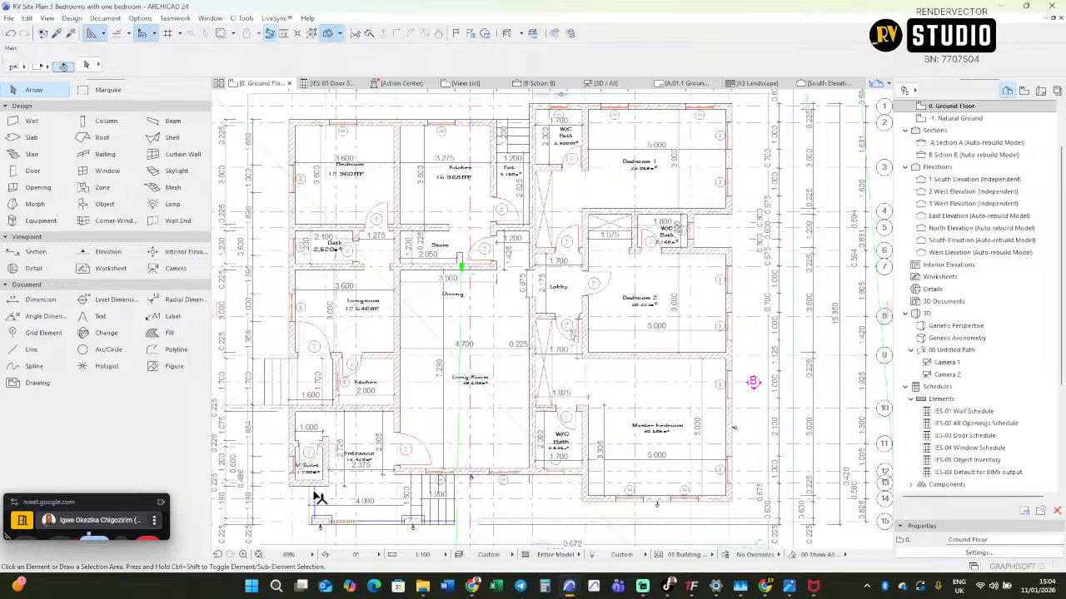
{"action": "scroll", "coordinate": [291, 471], "scroll_direction": "up", "scroll_amount": 3}
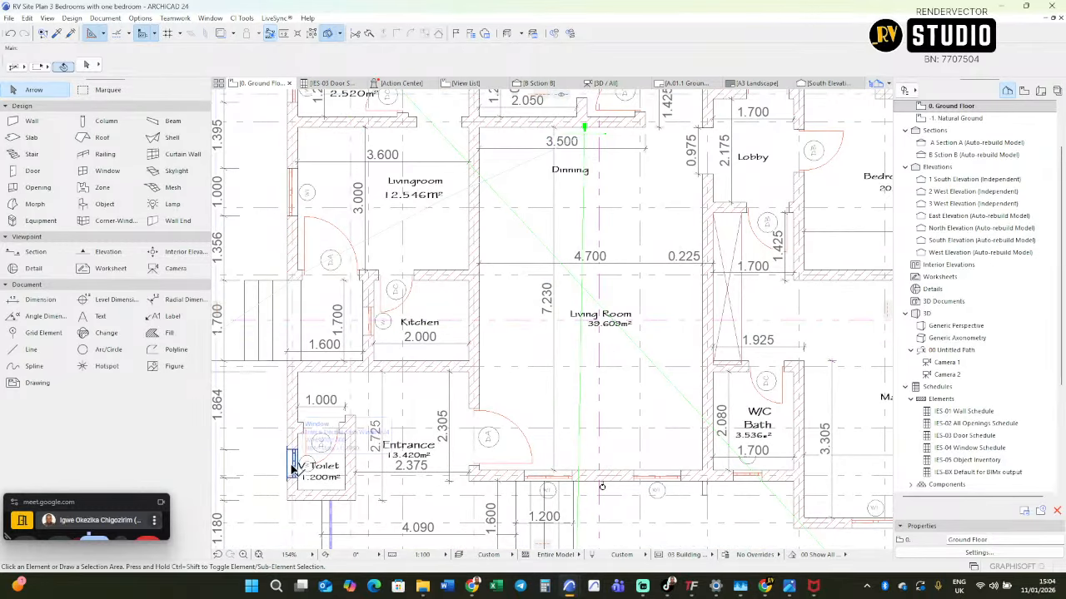
{"action": "scroll", "coordinate": [291, 470], "scroll_direction": "down", "scroll_amount": 2}
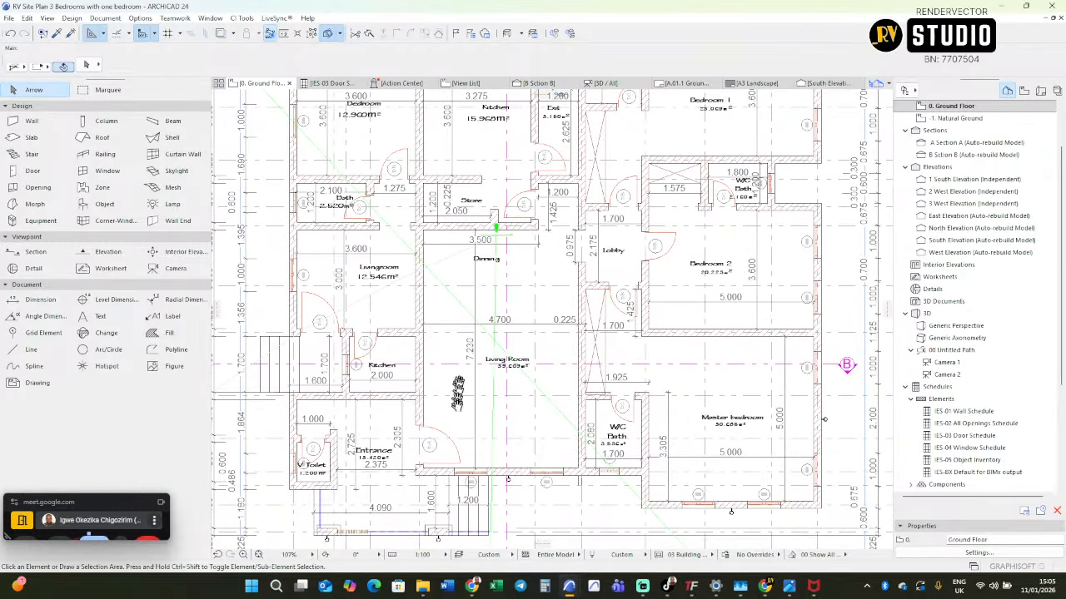
{"action": "middle_click_drag", "start_coordinate": [458, 393], "coordinate": [454, 429]}
In the 3D view, select the small 600 × 600 window on the front wall and the two on the side wall near the porch.
{"action": "key", "text": "F3"}
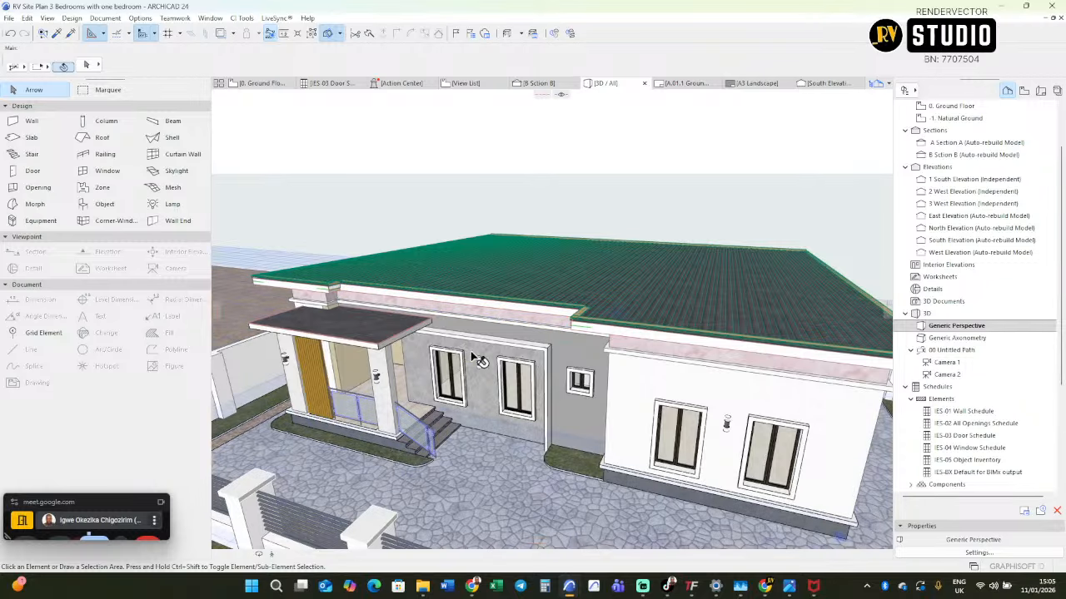
{"action": "middle_click_drag", "start_coordinate": [516, 387], "coordinate": [587, 379], "text": "shift"}
{"action": "left_click", "coordinate": [583, 385]}
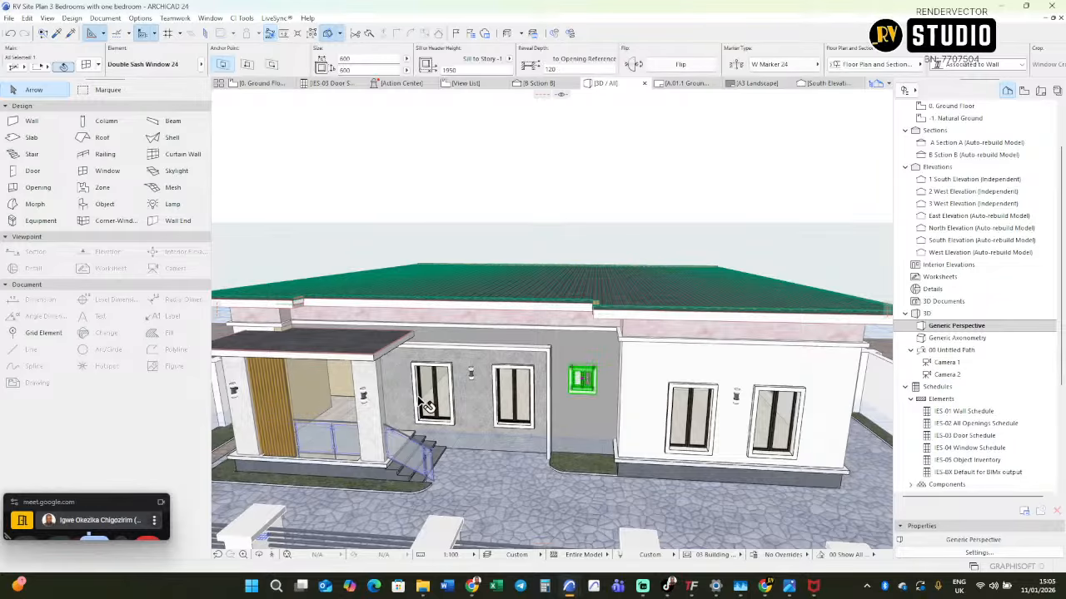
{"action": "middle_click_drag", "start_coordinate": [315, 404], "coordinate": [699, 353]}
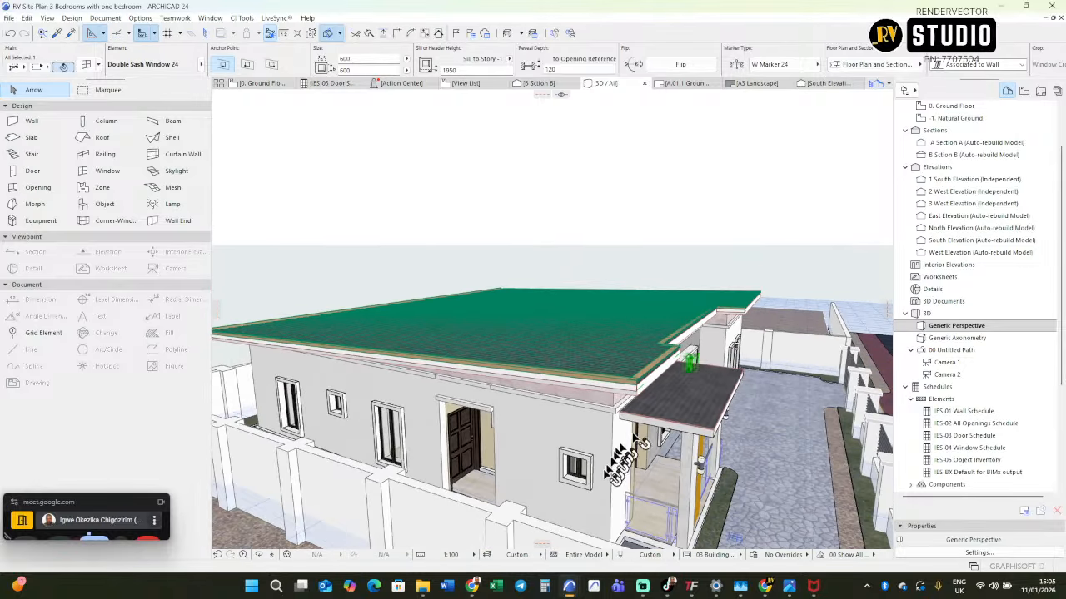
{"action": "mouse_move", "coordinate": [576, 473]}
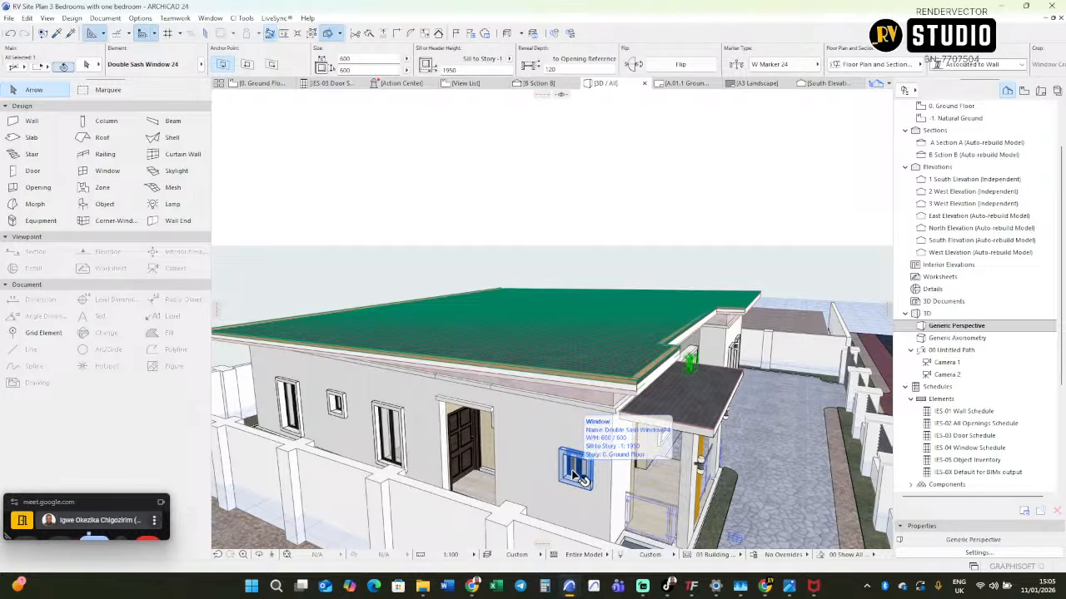
{"action": "left_click", "coordinate": [576, 473]}
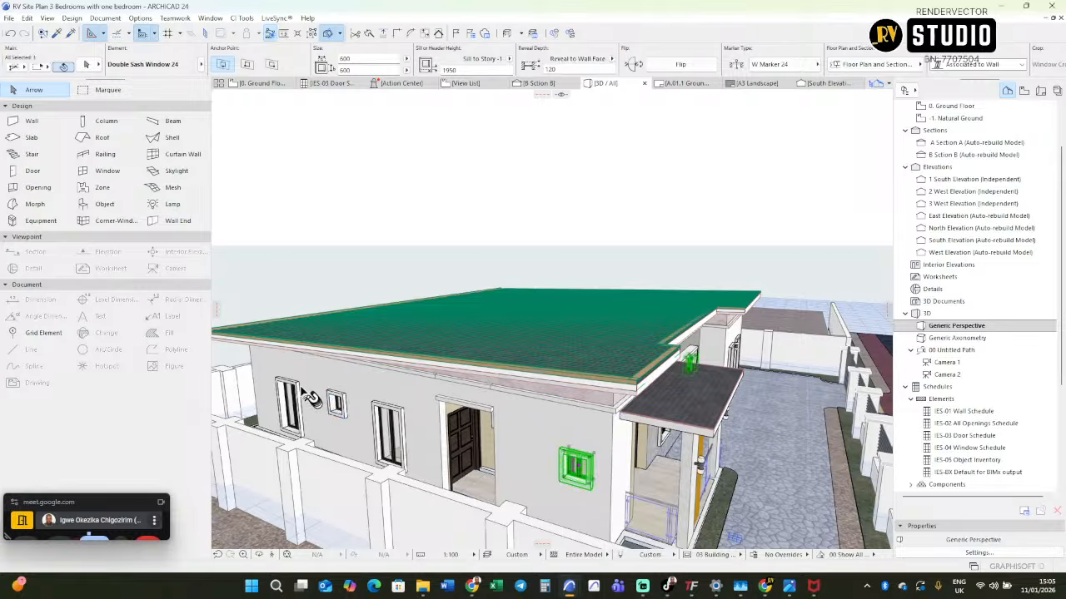
{"action": "left_click", "coordinate": [341, 404], "text": "shift"}
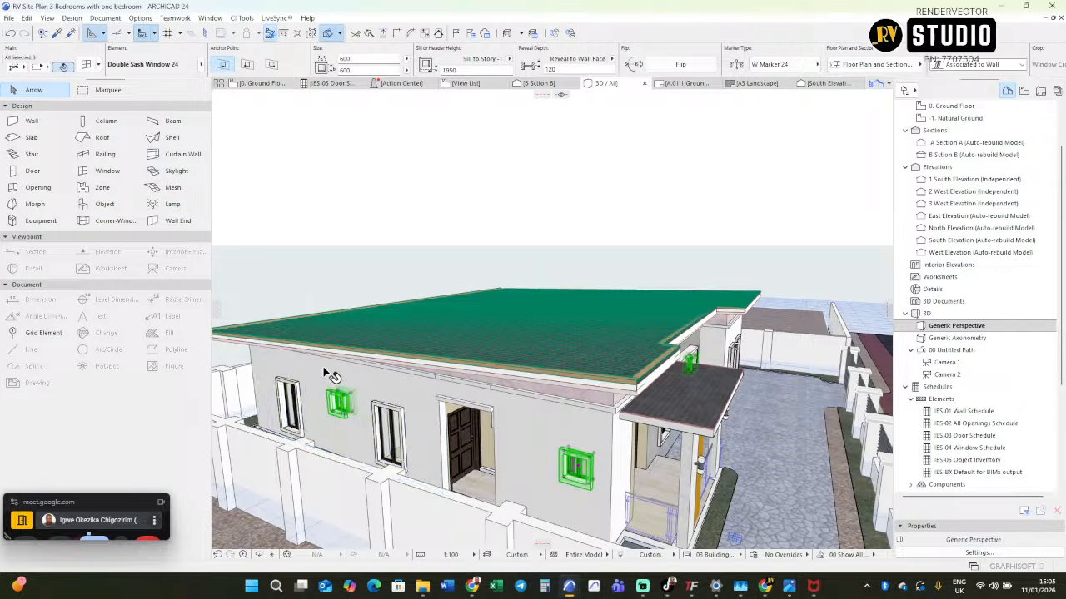
Add the small 600 × 600 windows on the rear wall and in the recess of the opposite side wall to the selection.
{"action": "scroll", "coordinate": [327, 374], "scroll_direction": "up", "scroll_amount": 3}
{"action": "scroll", "coordinate": [326, 375], "scroll_direction": "down", "scroll_amount": 3}
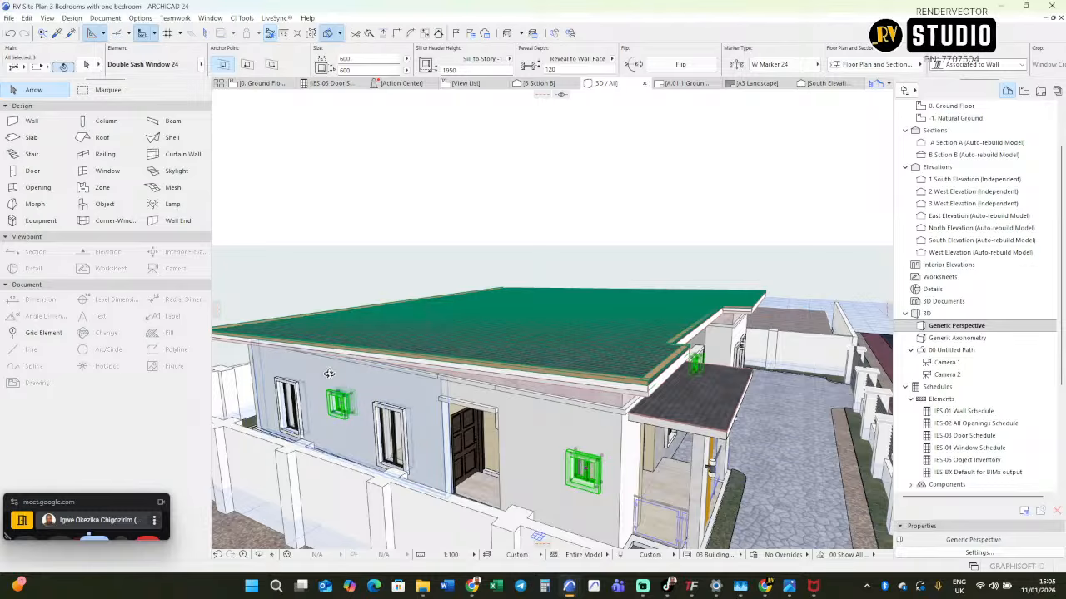
{"action": "middle_click_drag", "start_coordinate": [330, 374], "coordinate": [778, 374], "text": "shift"}
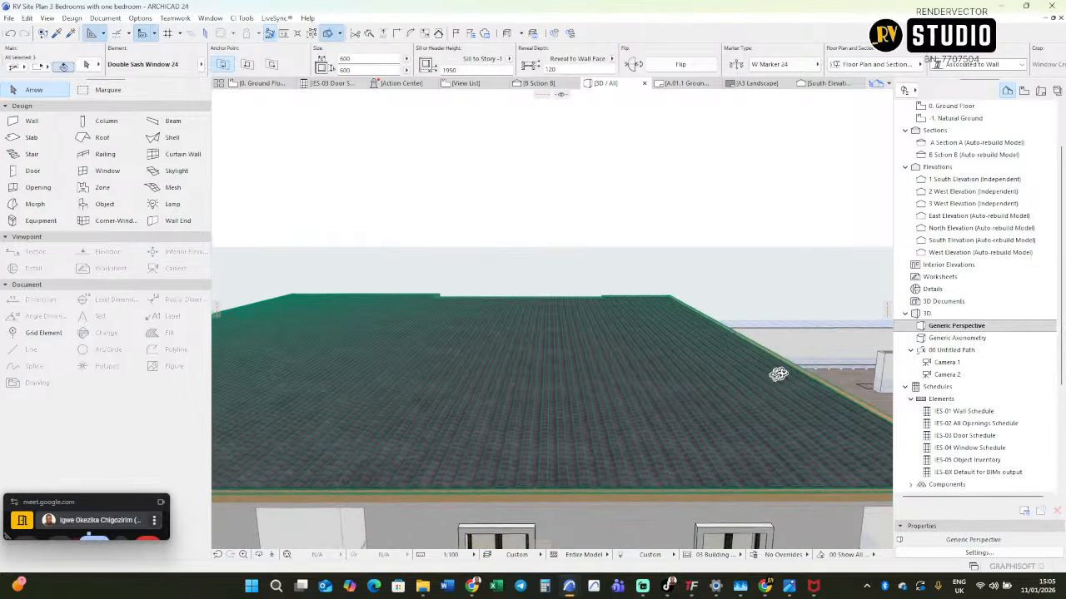
{"action": "scroll", "coordinate": [770, 353], "scroll_direction": "down", "scroll_amount": 3}
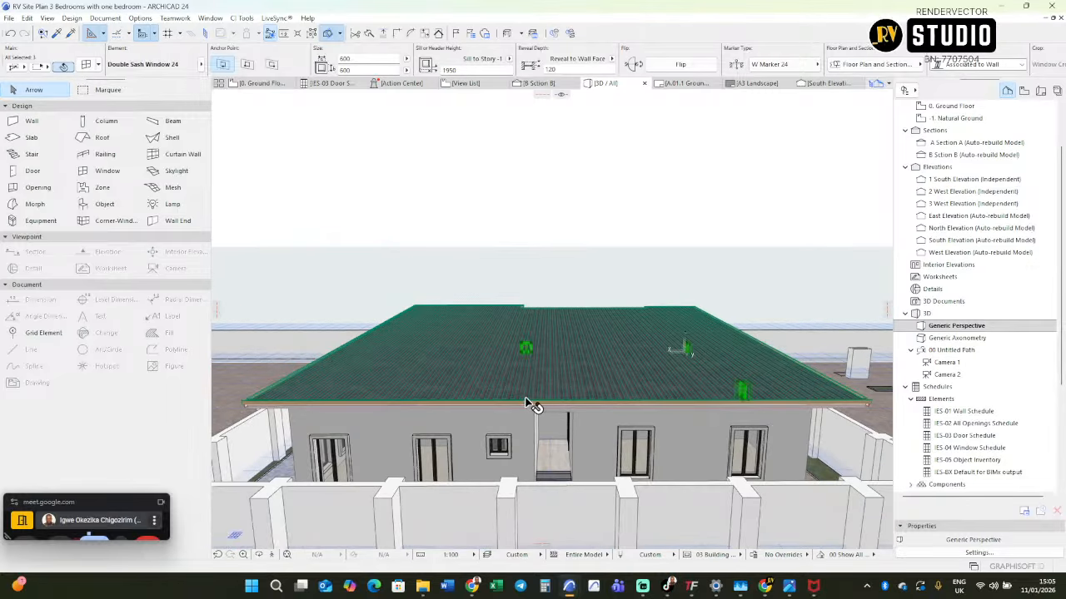
{"action": "left_click", "coordinate": [500, 445]}
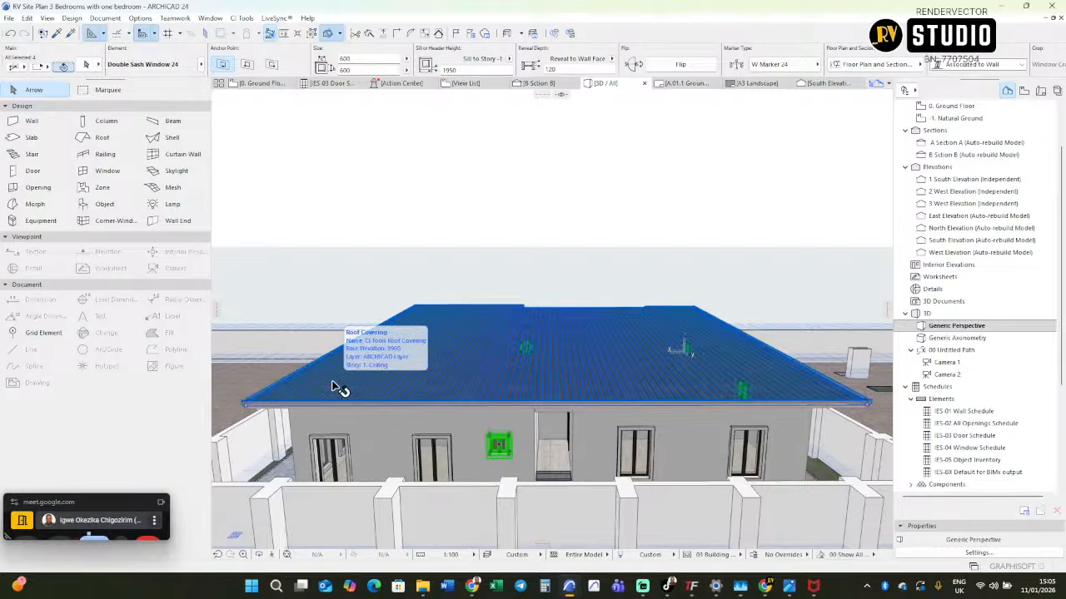
{"action": "middle_click_drag", "start_coordinate": [333, 382], "coordinate": [642, 367], "text": "shift"}
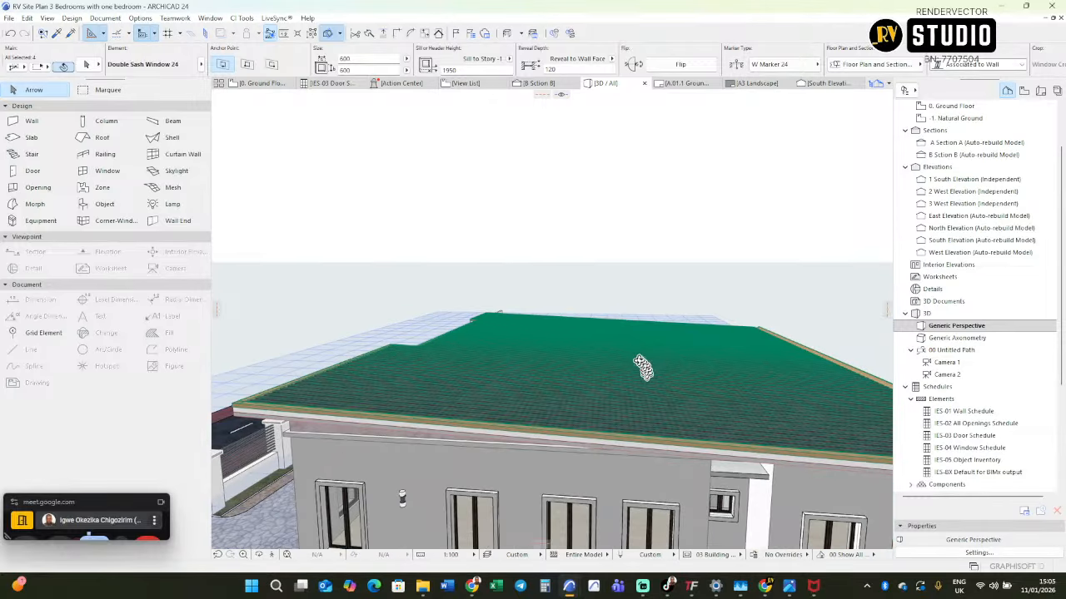
{"action": "scroll", "coordinate": [571, 332], "scroll_direction": "down", "scroll_amount": 3}
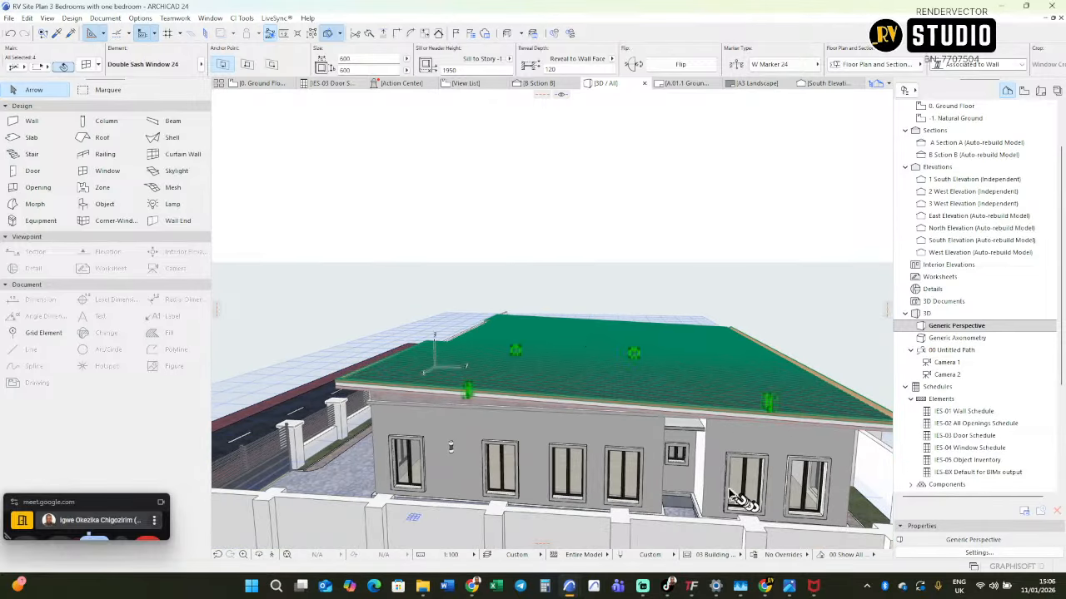
{"action": "scroll", "coordinate": [733, 491], "scroll_direction": "up", "scroll_amount": 4}
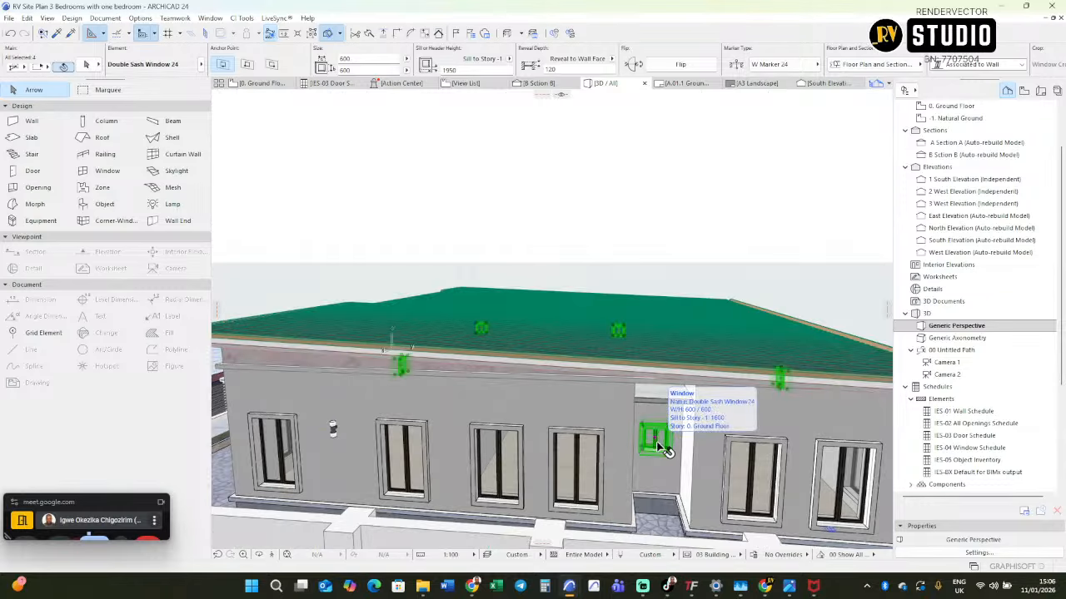
{"action": "left_click", "coordinate": [662, 445]}
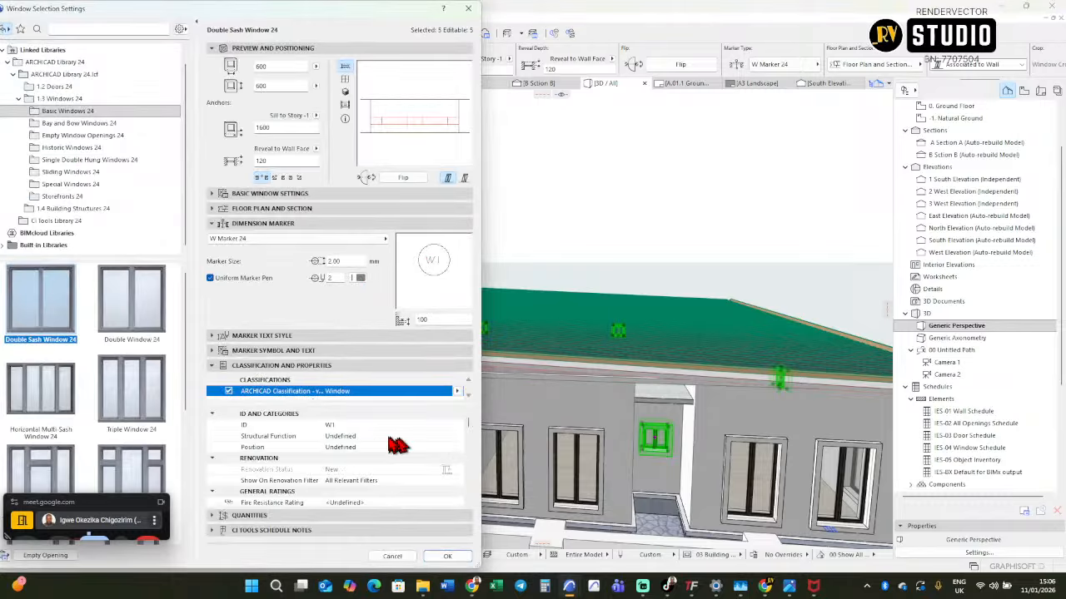
Set the ID of the selected 600 × 600 windows to W2, apply the settings and clear the selection.
{"action": "left_click", "coordinate": [363, 425]}
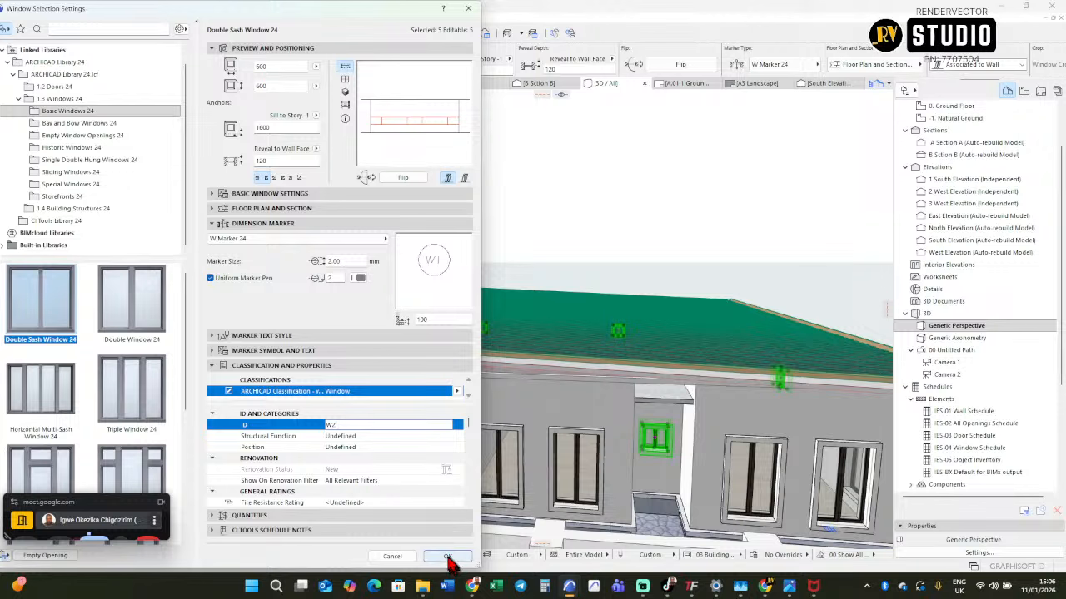
{"action": "left_click", "coordinate": [448, 558]}
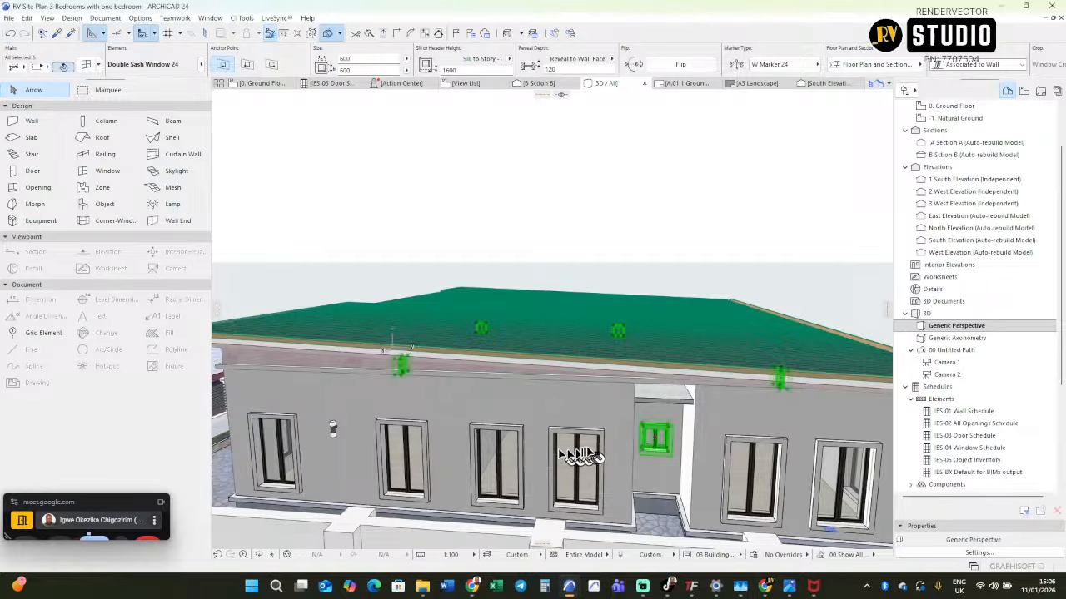
{"action": "key", "text": "Escape"}
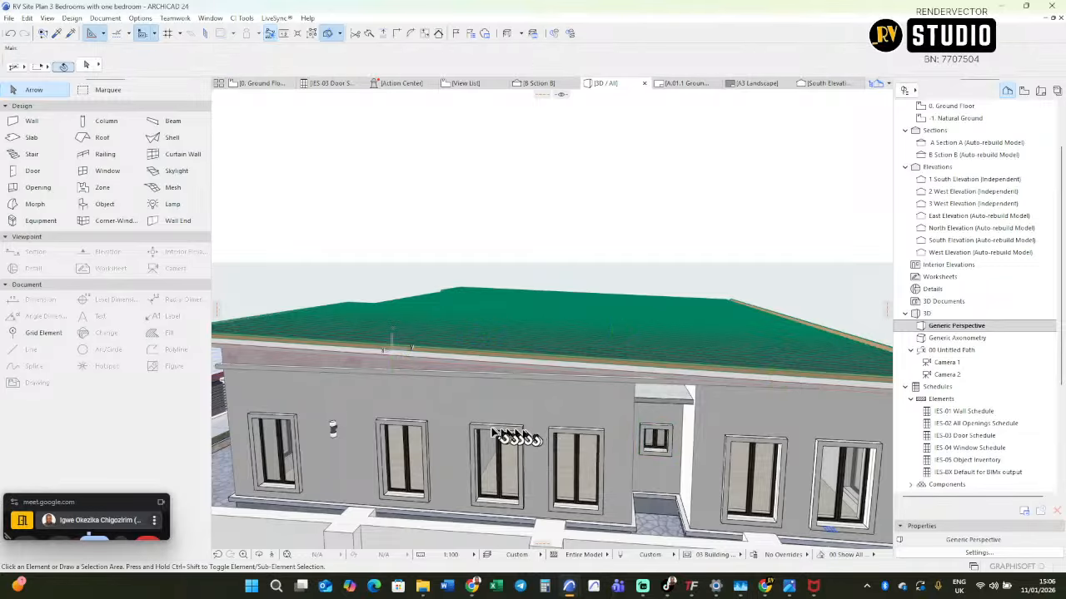
Examine the remaining windows around the building's exterior in the 3D view and compare their sizes.
{"action": "middle_click_drag", "start_coordinate": [457, 427], "coordinate": [520, 329], "text": "shift"}
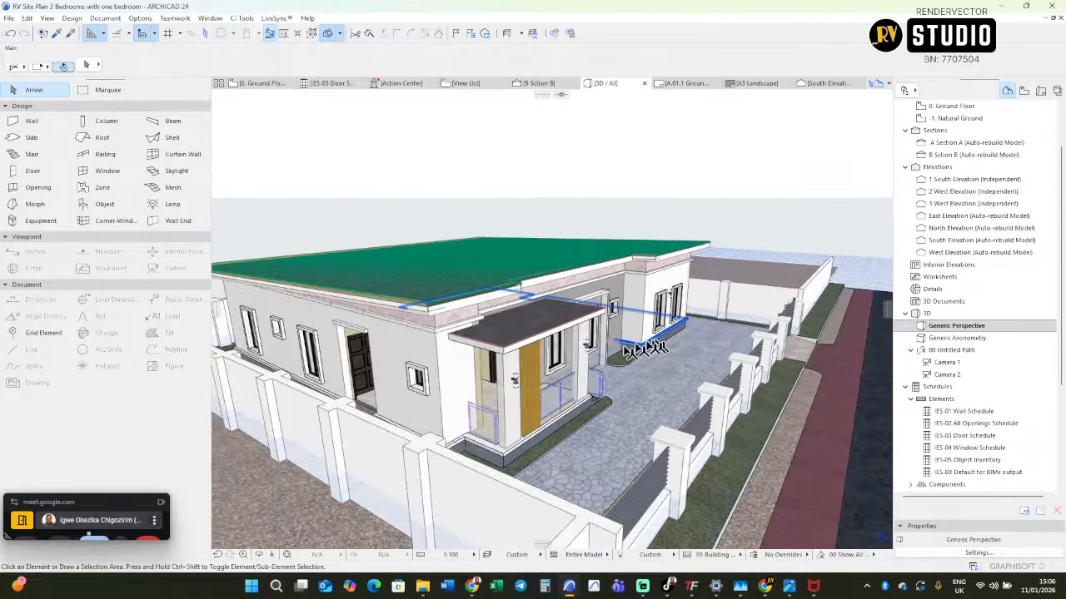
{"action": "middle_click_drag", "start_coordinate": [645, 348], "coordinate": [352, 297], "text": "shift"}
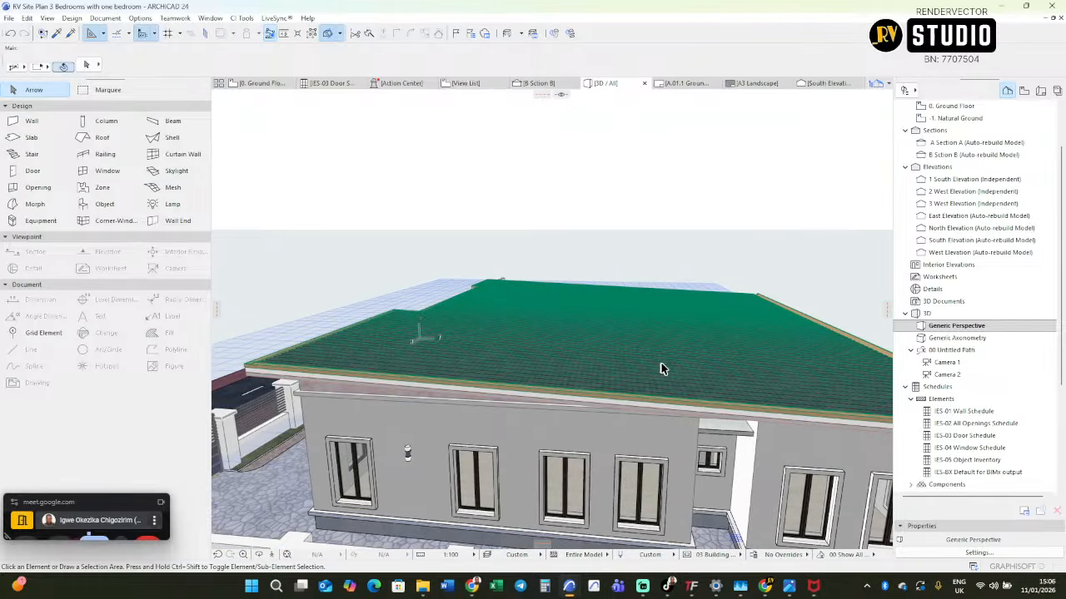
{"action": "middle_click_drag", "start_coordinate": [488, 361], "coordinate": [347, 324], "text": "shift"}
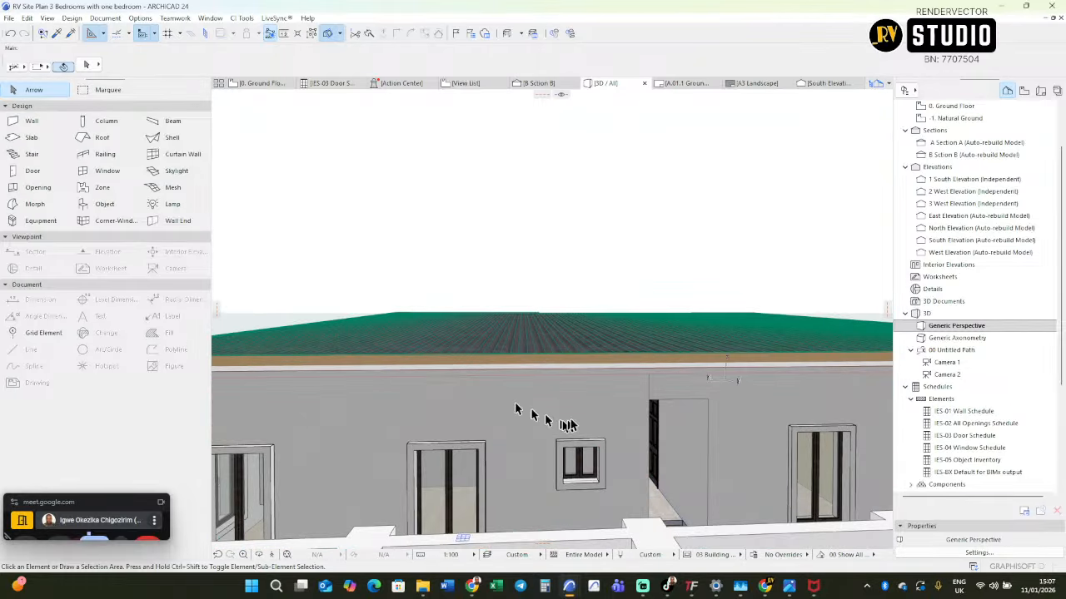
{"action": "middle_click_drag", "start_coordinate": [568, 424], "coordinate": [717, 432], "text": "shift"}
{"action": "middle_click_drag", "start_coordinate": [628, 407], "coordinate": [593, 434], "text": "shift"}
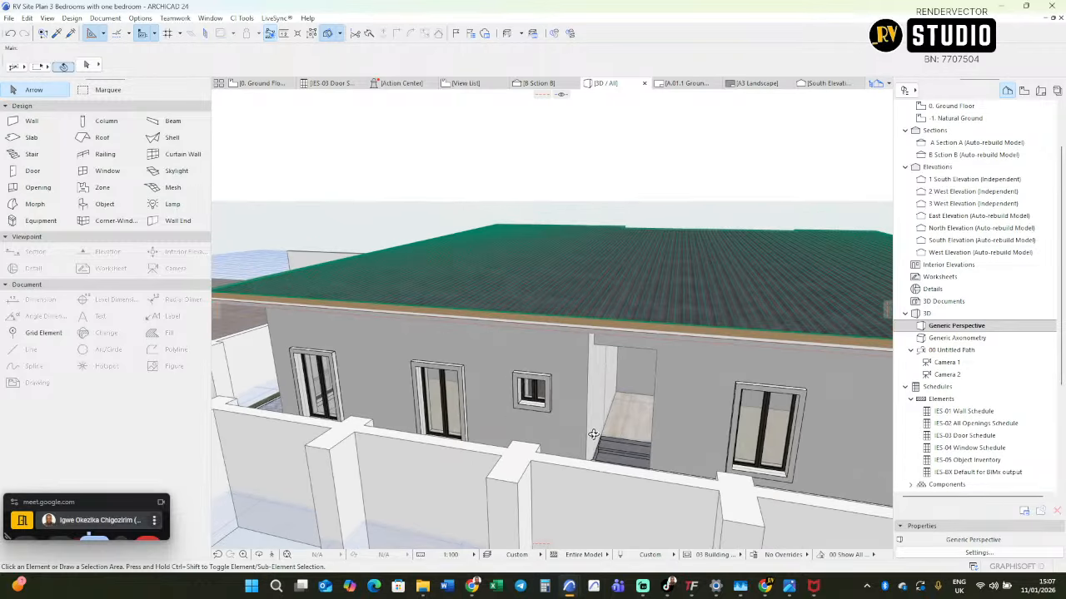
{"action": "key", "text": "F2"}
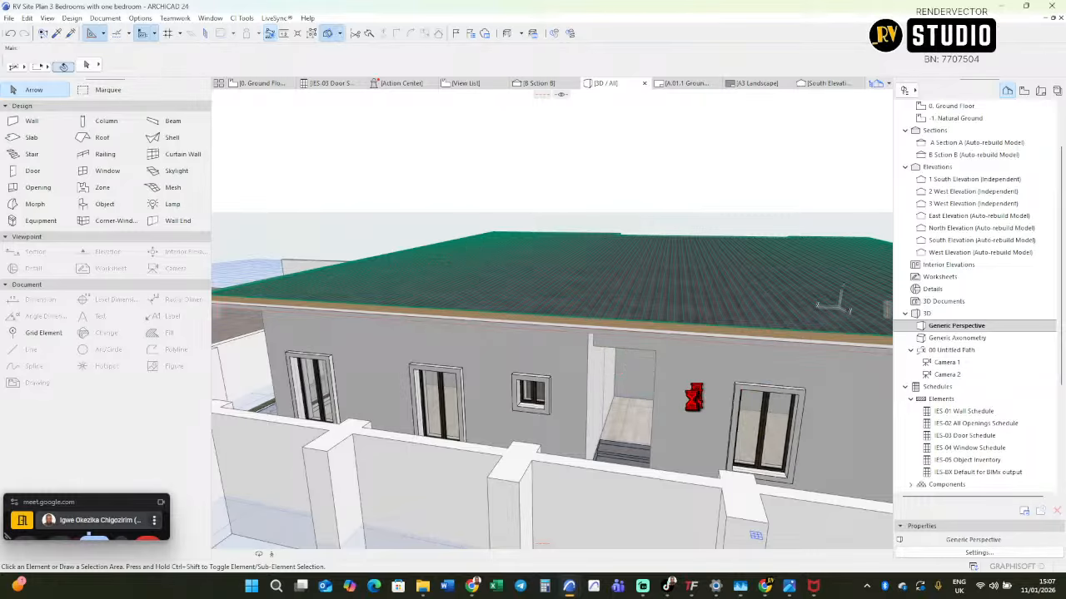
{"action": "middle_click_drag", "start_coordinate": [753, 429], "coordinate": [600, 500], "text": "shift"}
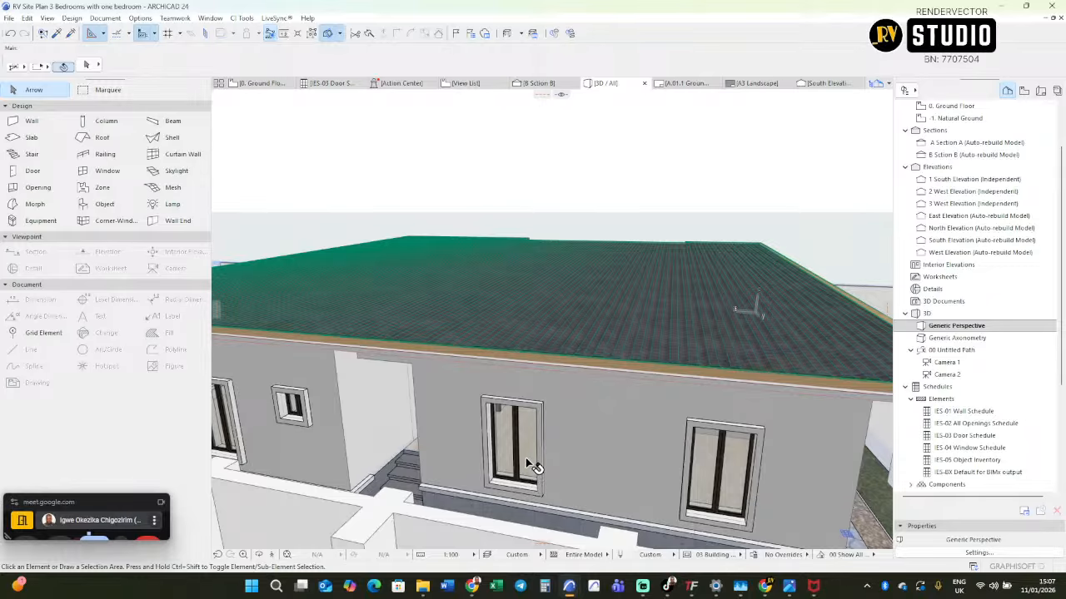
Select the tall double sash window beside the recessed exit steps and set its sill height to 1000.
{"action": "left_click", "coordinate": [535, 462]}
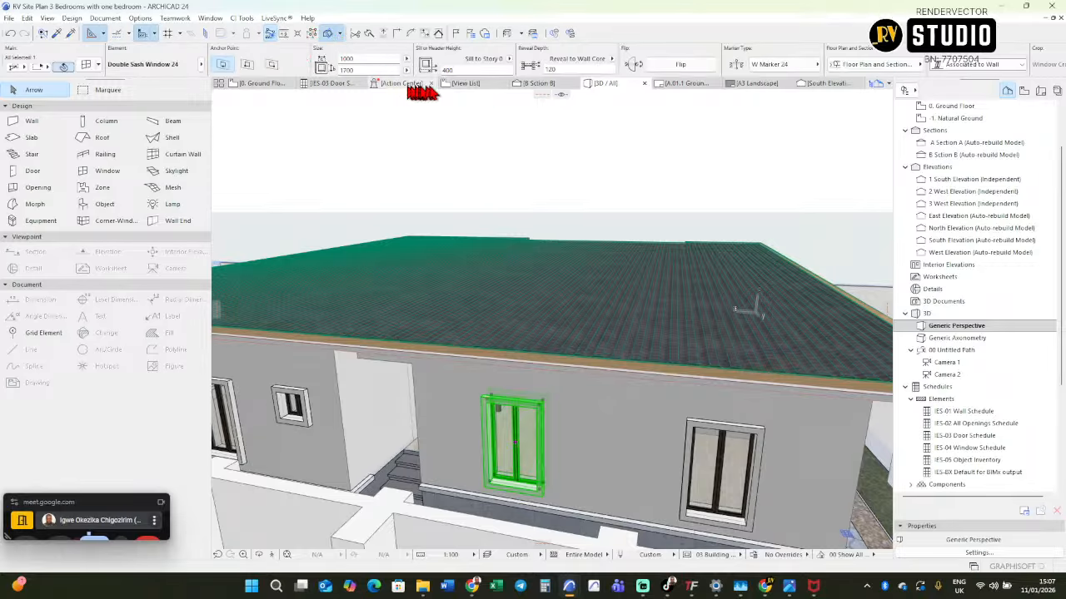
{"action": "left_click", "coordinate": [468, 71]}
{"action": "mouse_move", "coordinate": [407, 86]}
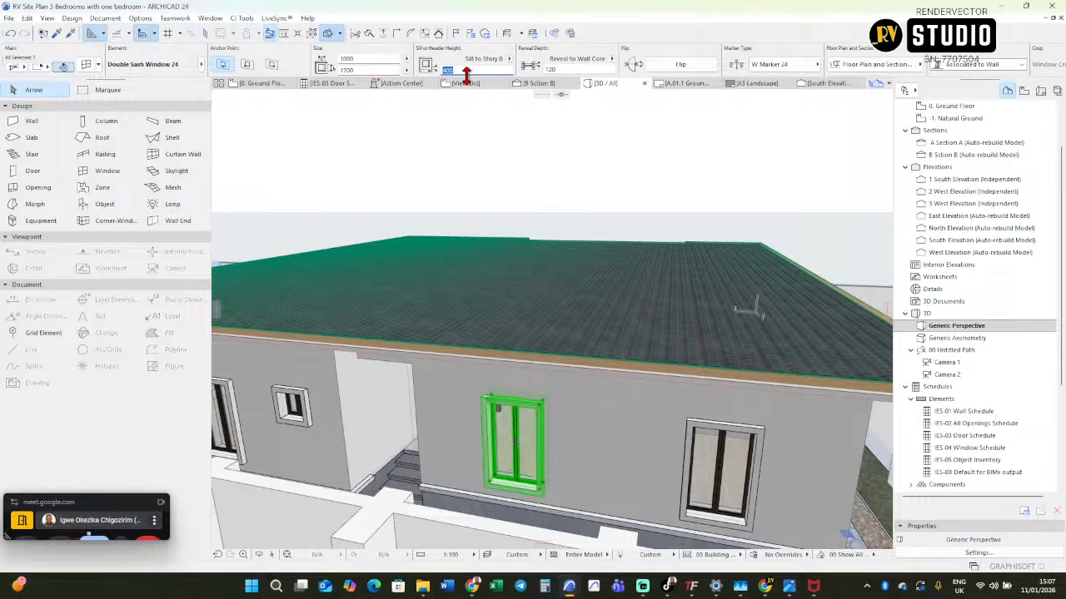
{"action": "mouse_move", "coordinate": [466, 83]}
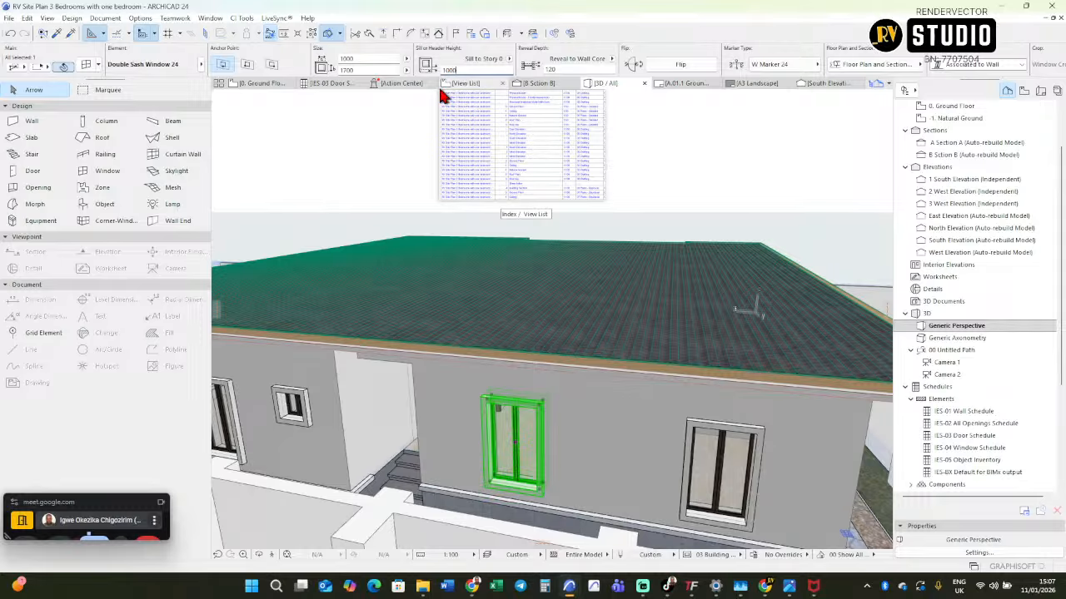
{"action": "key", "text": "Return"}
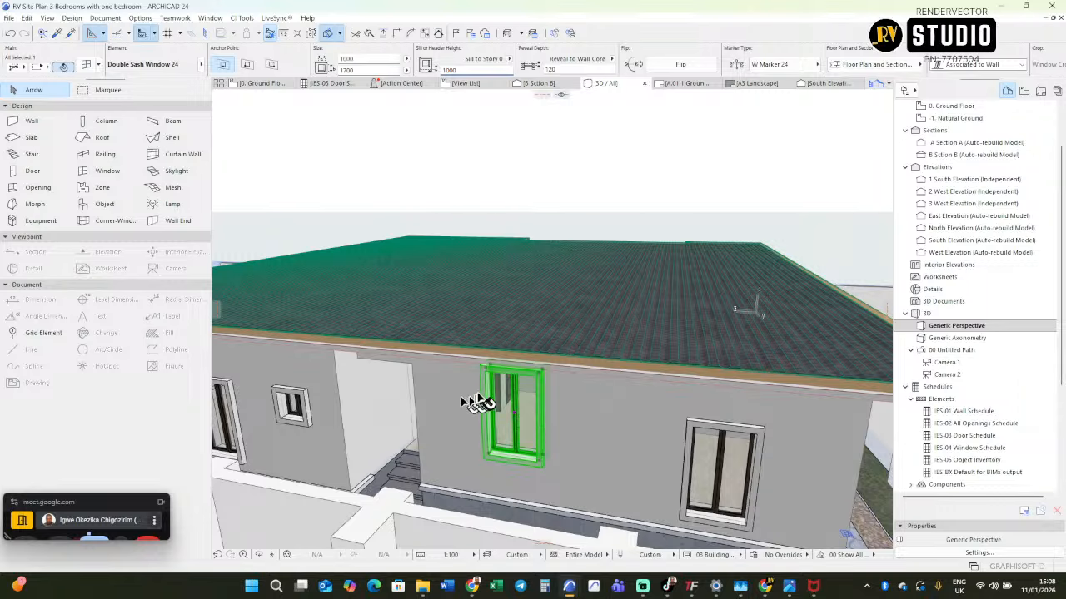
Stretch the raised window vertically to a height of 1100, using the neighbouring tall window's head as reference, and clear the selection.
{"action": "middle_click_drag", "start_coordinate": [518, 394], "coordinate": [582, 380]}
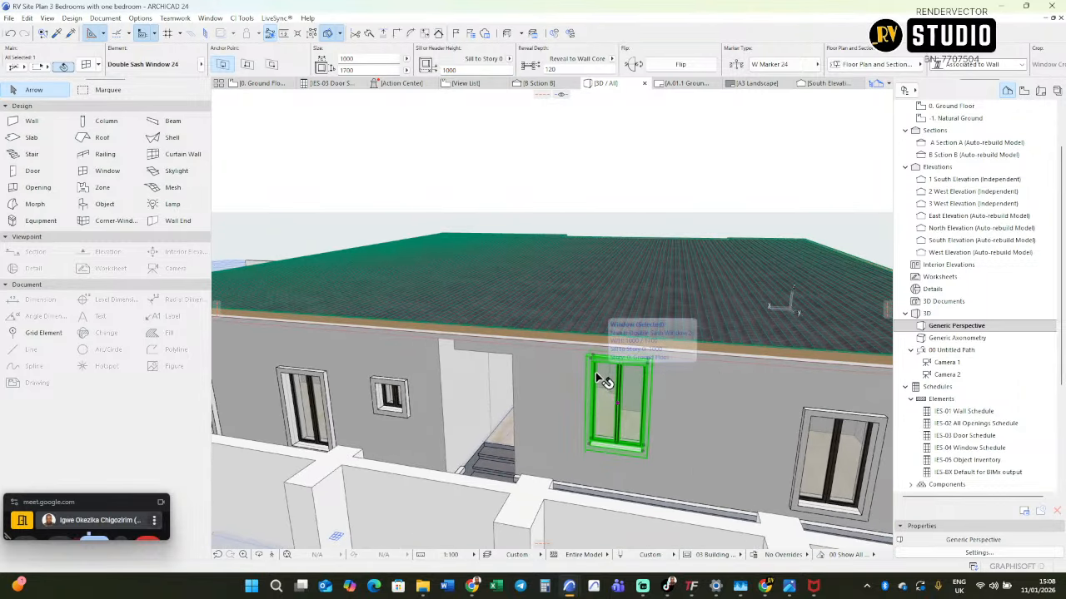
{"action": "left_click", "coordinate": [650, 369]}
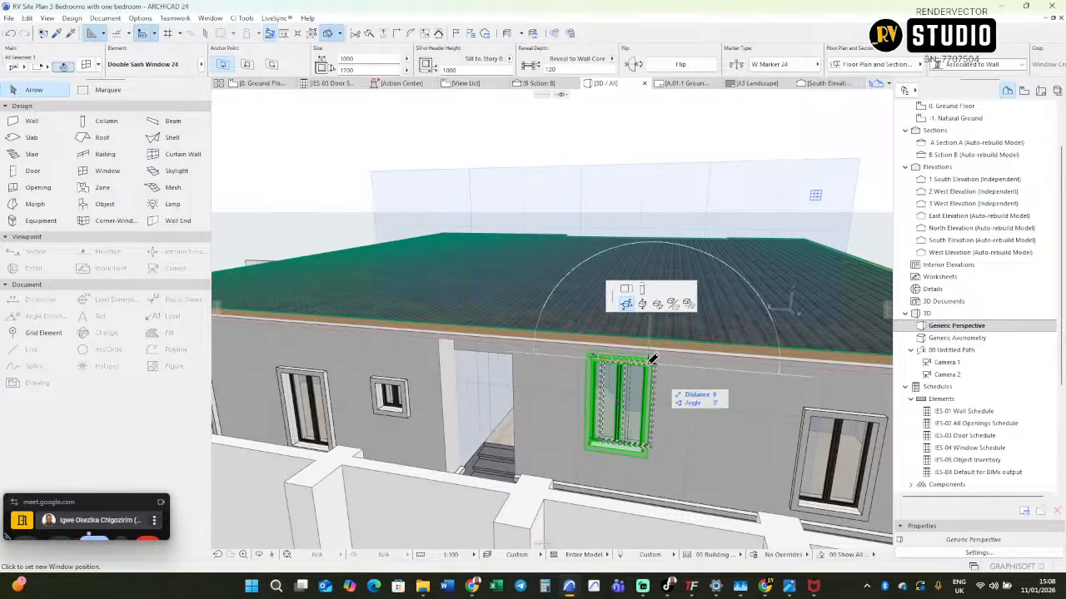
{"action": "left_click", "coordinate": [635, 408]}
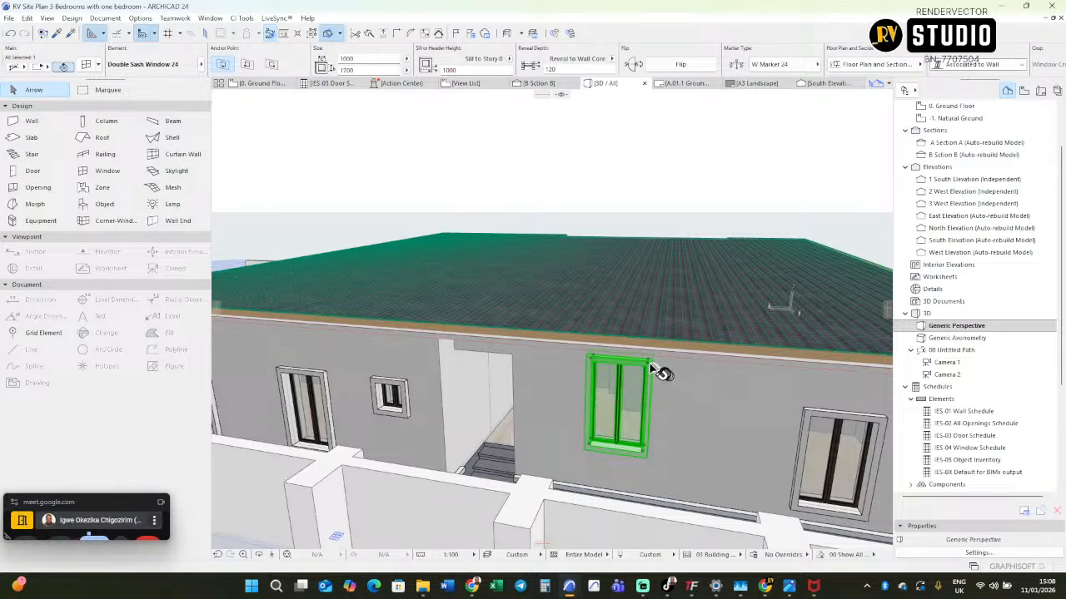
{"action": "scroll", "coordinate": [652, 367], "scroll_direction": "up", "scroll_amount": 2}
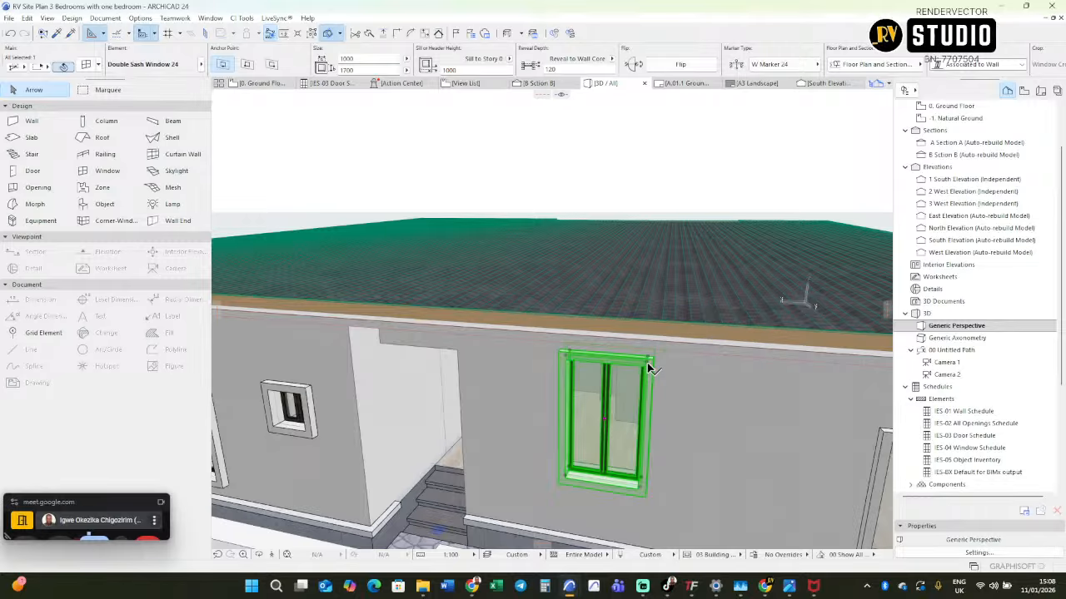
{"action": "left_click", "coordinate": [649, 364]}
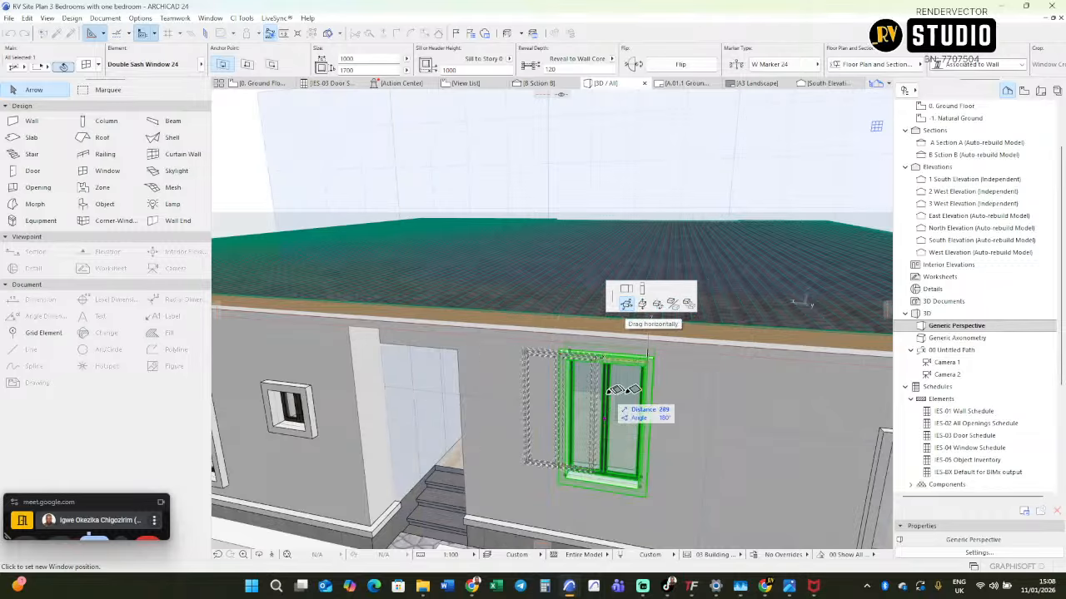
{"action": "left_click", "coordinate": [627, 290]}
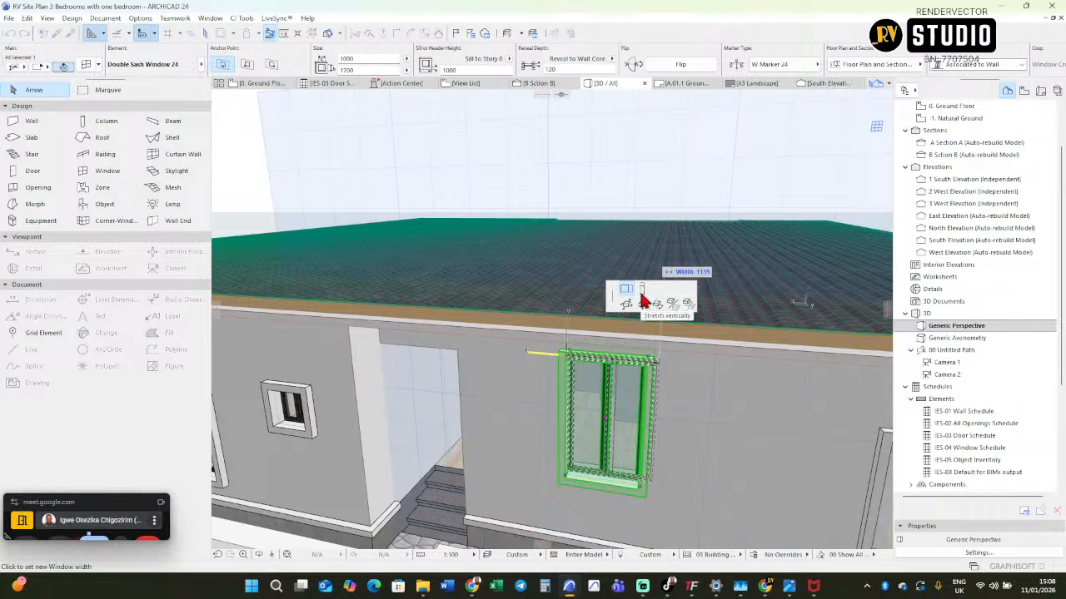
{"action": "left_click", "coordinate": [642, 293]}
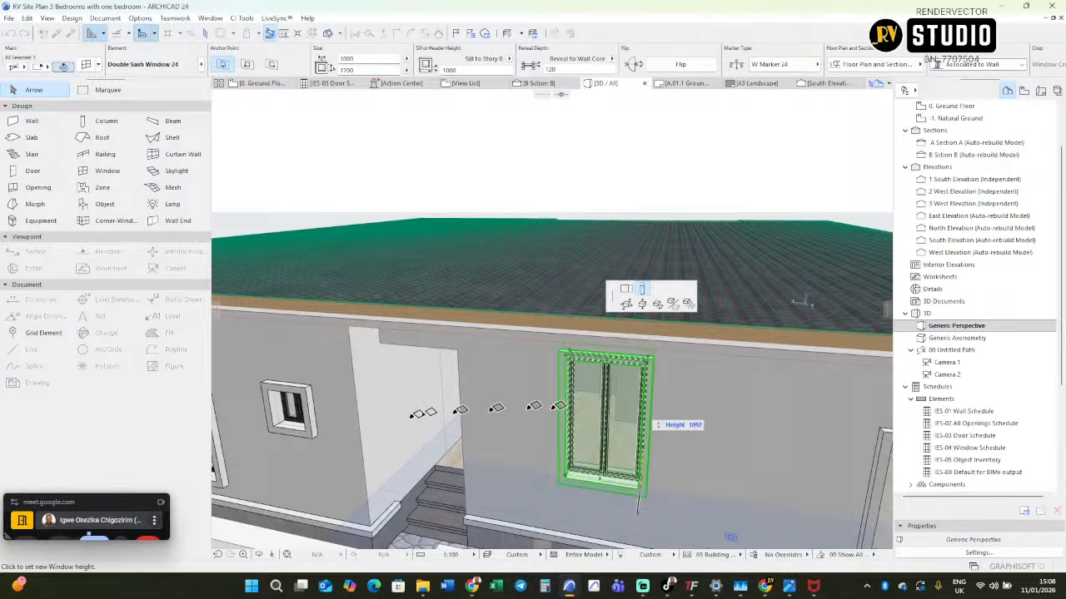
{"action": "scroll", "coordinate": [655, 377], "scroll_direction": "down", "scroll_amount": 2}
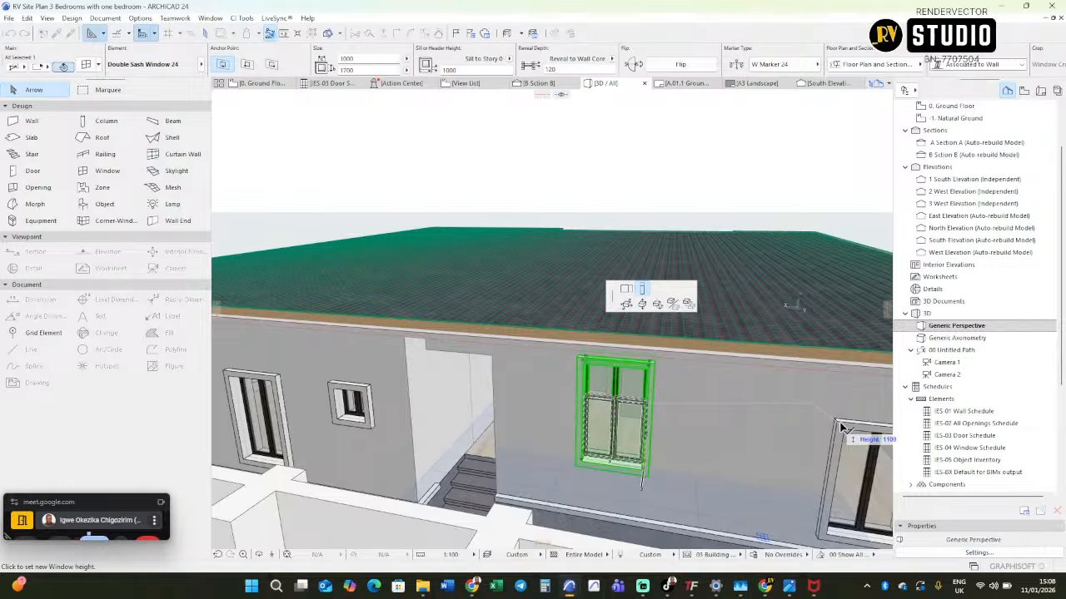
{"action": "left_click", "coordinate": [841, 427]}
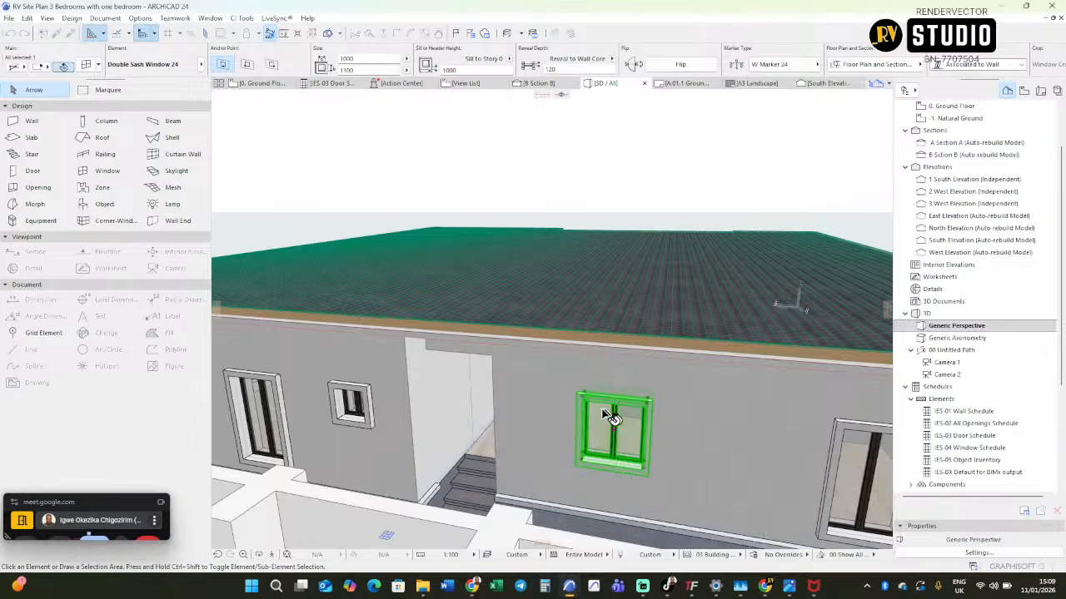
{"action": "key", "text": "Escape"}
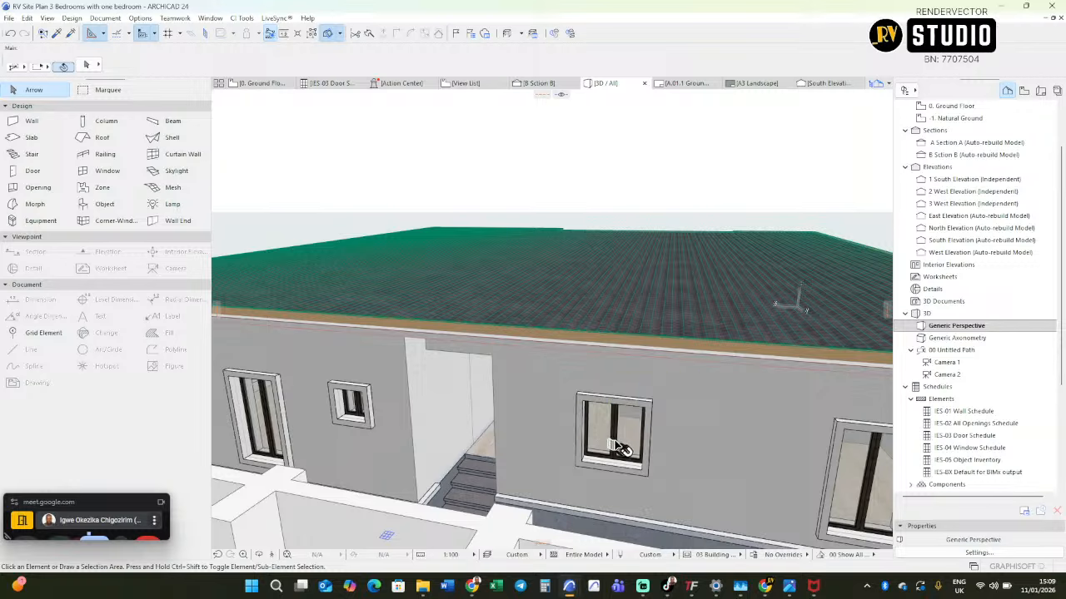
On the ground floor plan, open the settings of the resized kitchen window and edit its ID.
{"action": "key", "text": "F2"}
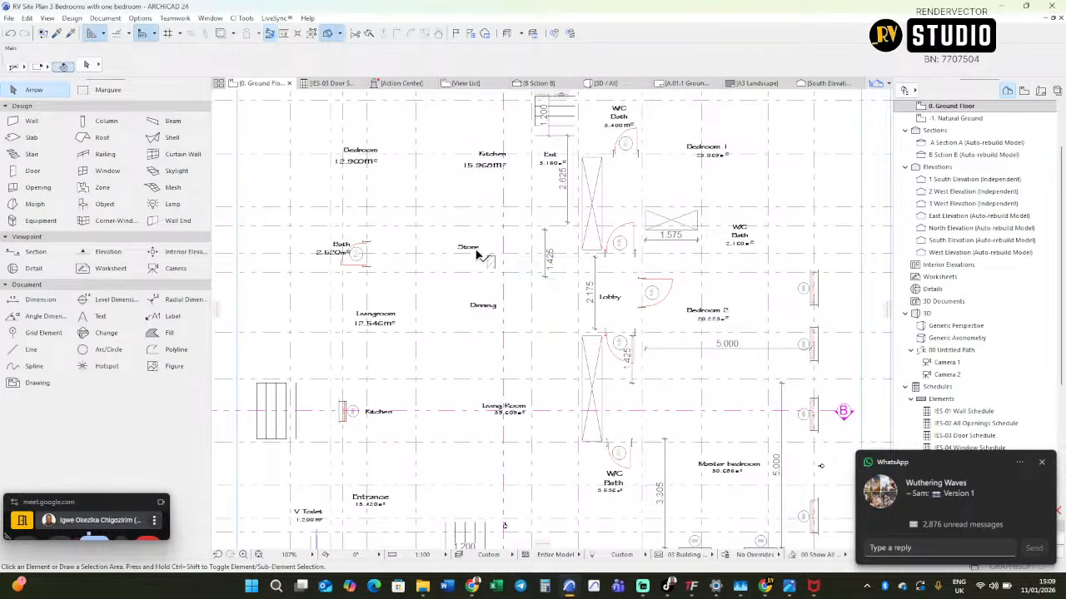
{"action": "scroll", "coordinate": [488, 250], "scroll_direction": "down", "scroll_amount": 3}
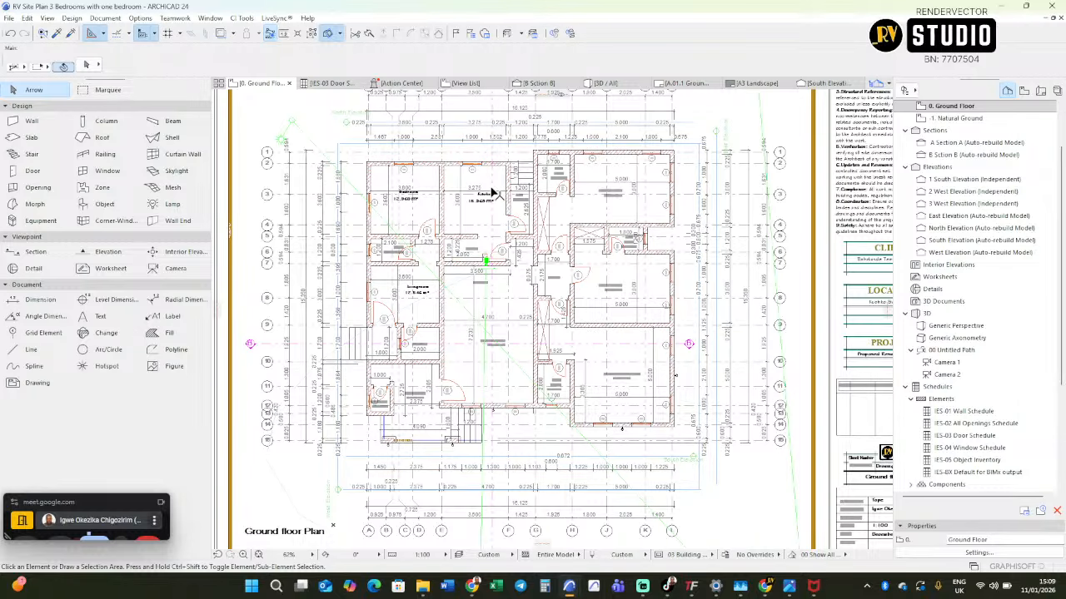
{"action": "scroll", "coordinate": [476, 164], "scroll_direction": "up", "scroll_amount": 2}
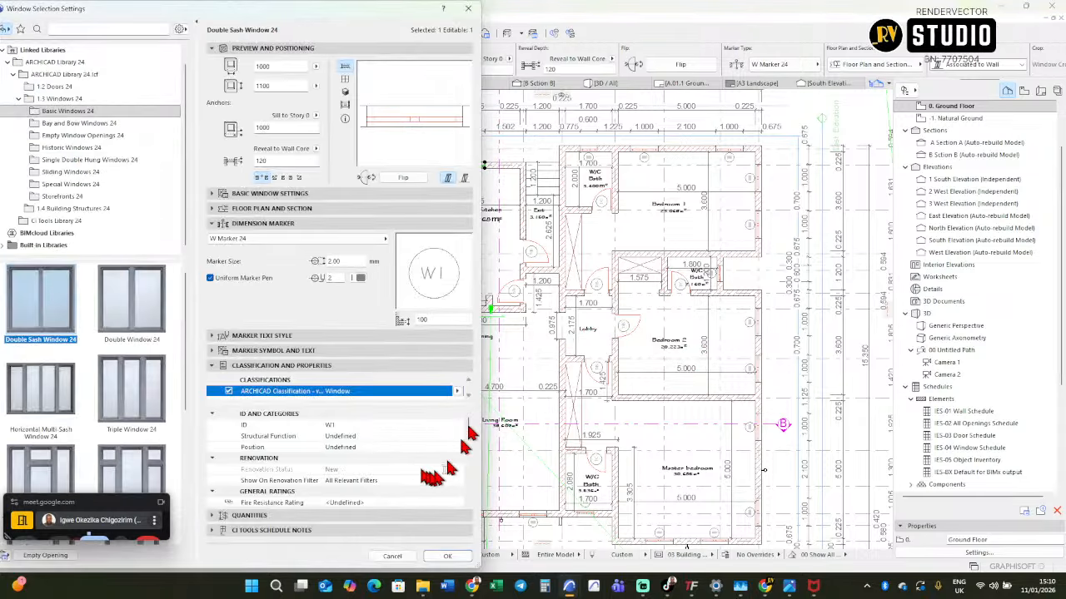
{"action": "left_click", "coordinate": [353, 425]}
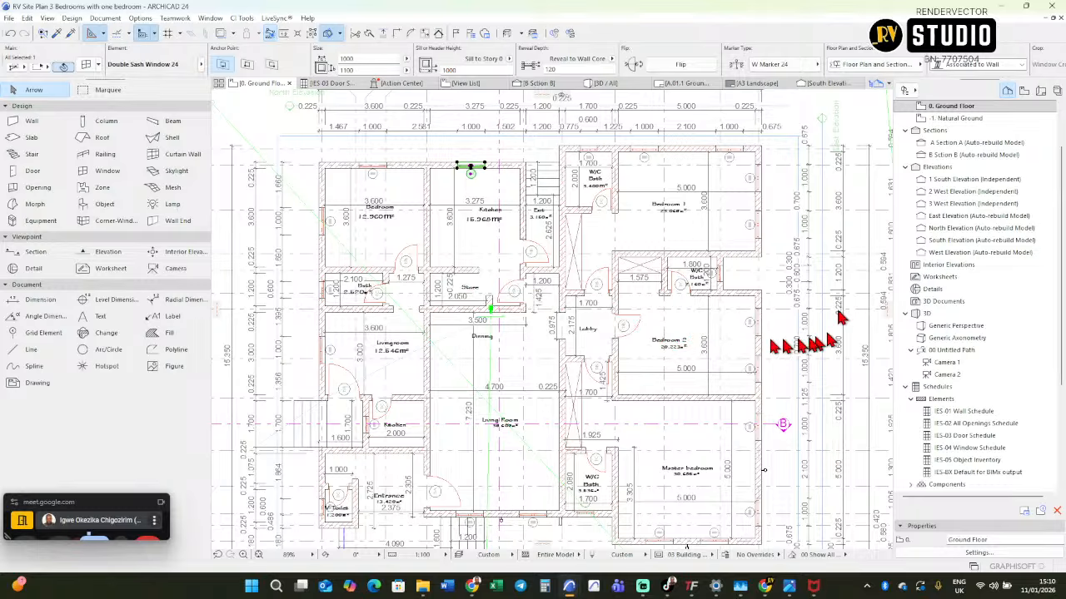
Open the IES-04 Window Schedule and narrow the toolbox to make more room for the table.
{"action": "left_click", "coordinate": [970, 450]}
{"action": "double_click", "coordinate": [972, 453]}
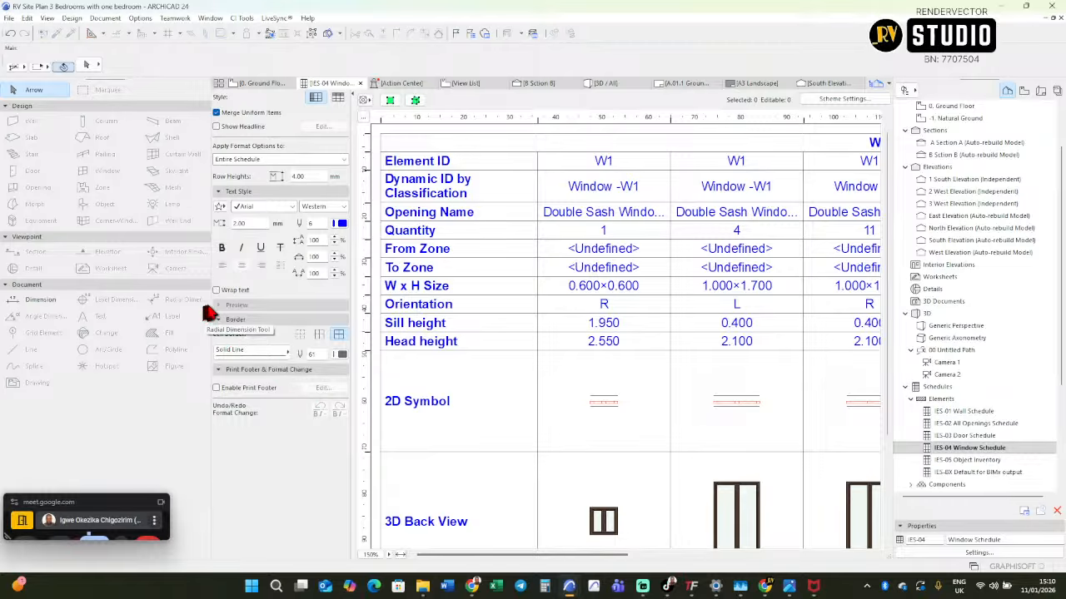
{"action": "left_click_drag", "start_coordinate": [212, 303], "coordinate": [66, 305]}
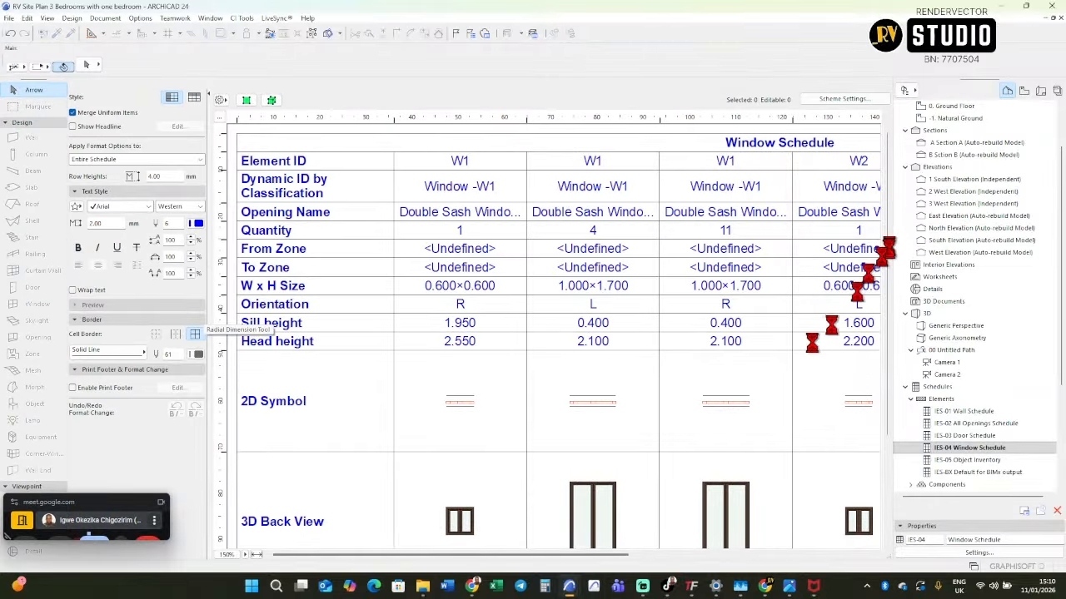
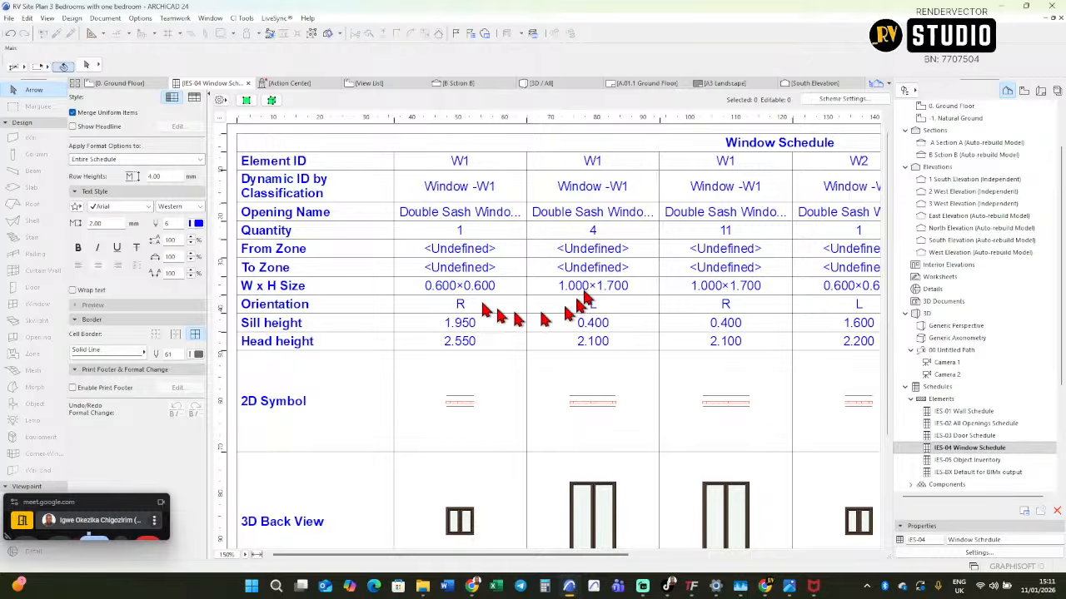
Open the window schedule's scheme settings, check the list of schemes, and move the dialog closer to the schedule's row headings.
{"action": "left_click", "coordinate": [866, 102]}
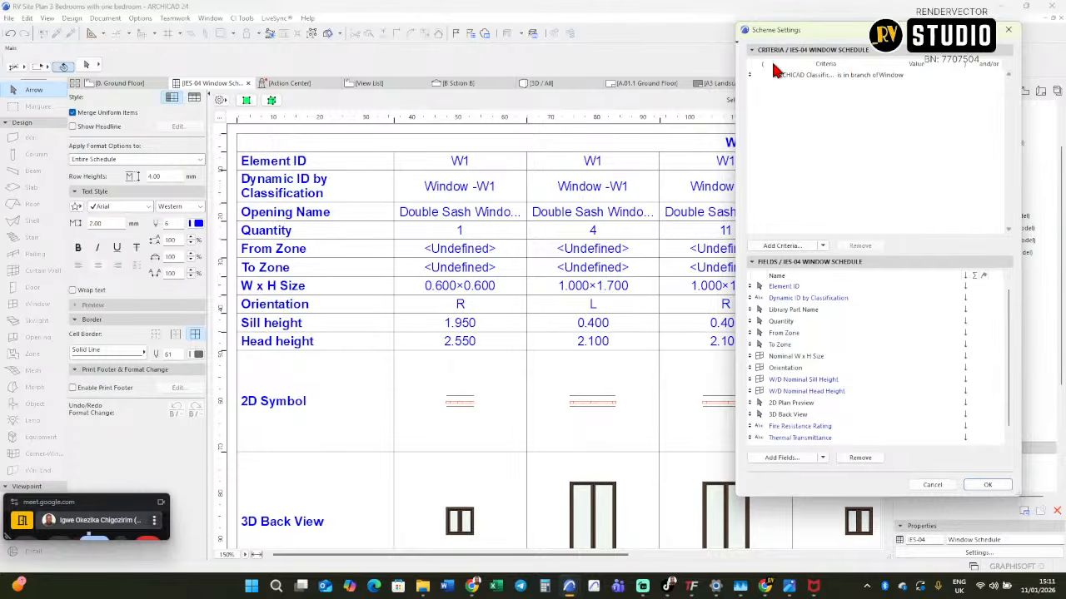
{"action": "left_click", "coordinate": [738, 44]}
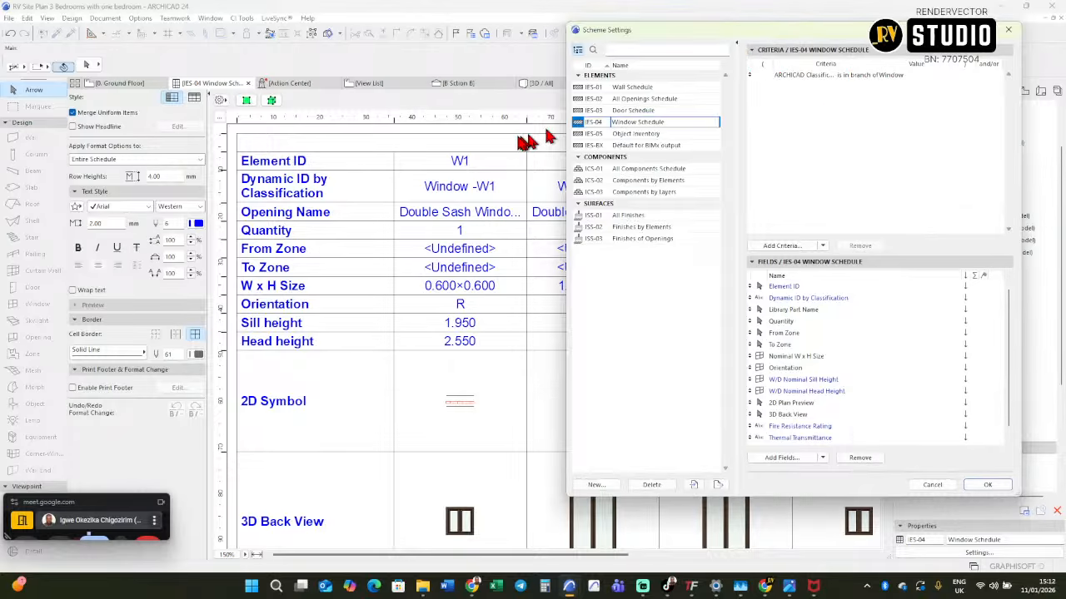
{"action": "left_click", "coordinate": [738, 49]}
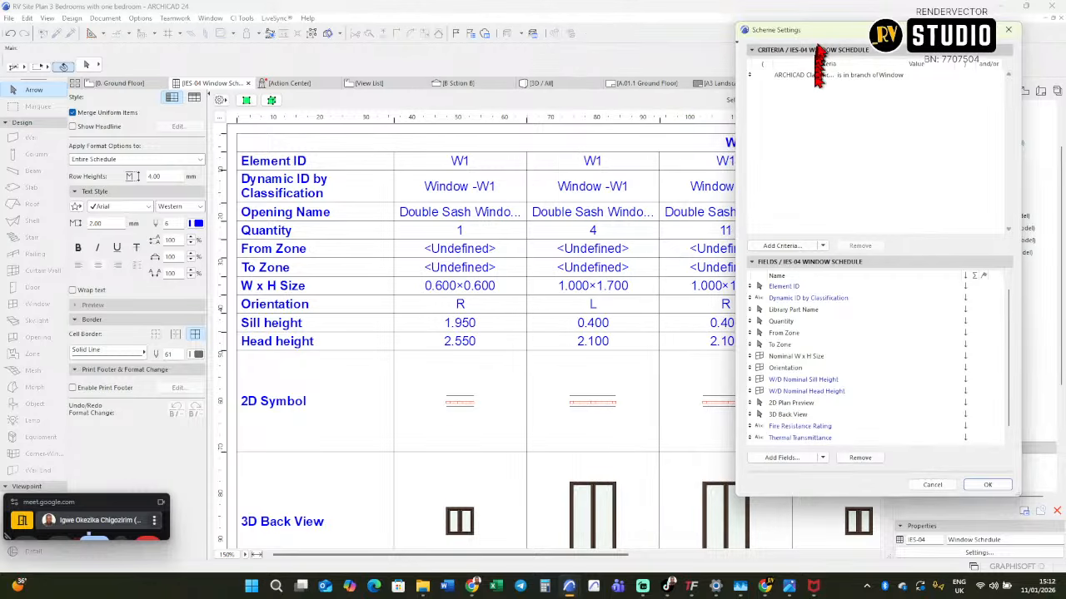
{"action": "left_click_drag", "start_coordinate": [815, 42], "coordinate": [671, 50]}
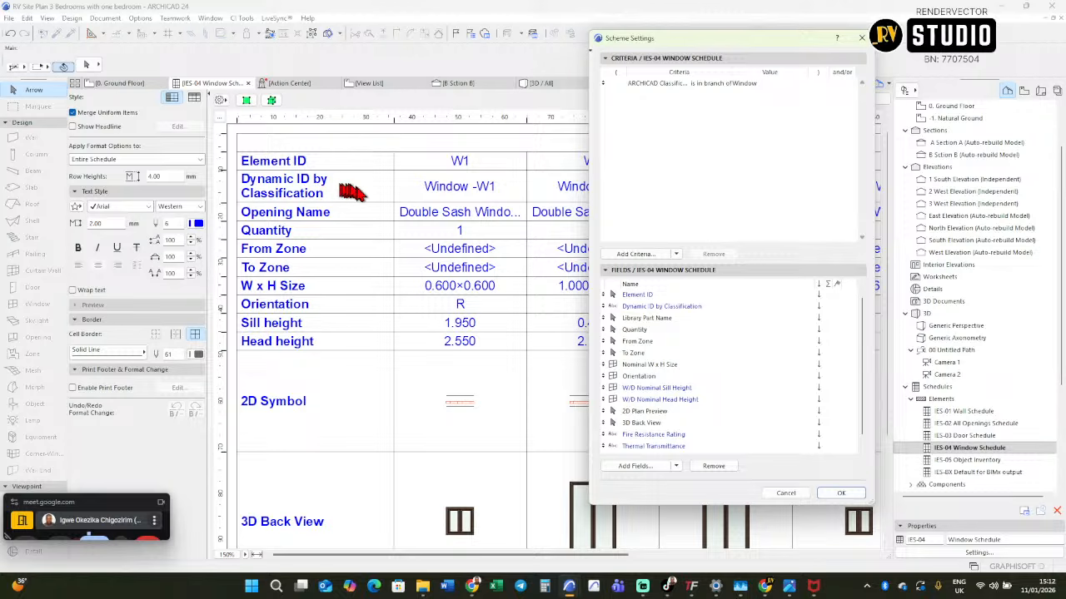
Select the schedule fields Dynamic ID by Classification, Library Part Name, From Zone, To Zone and Orientation.
{"action": "left_click", "coordinate": [676, 306]}
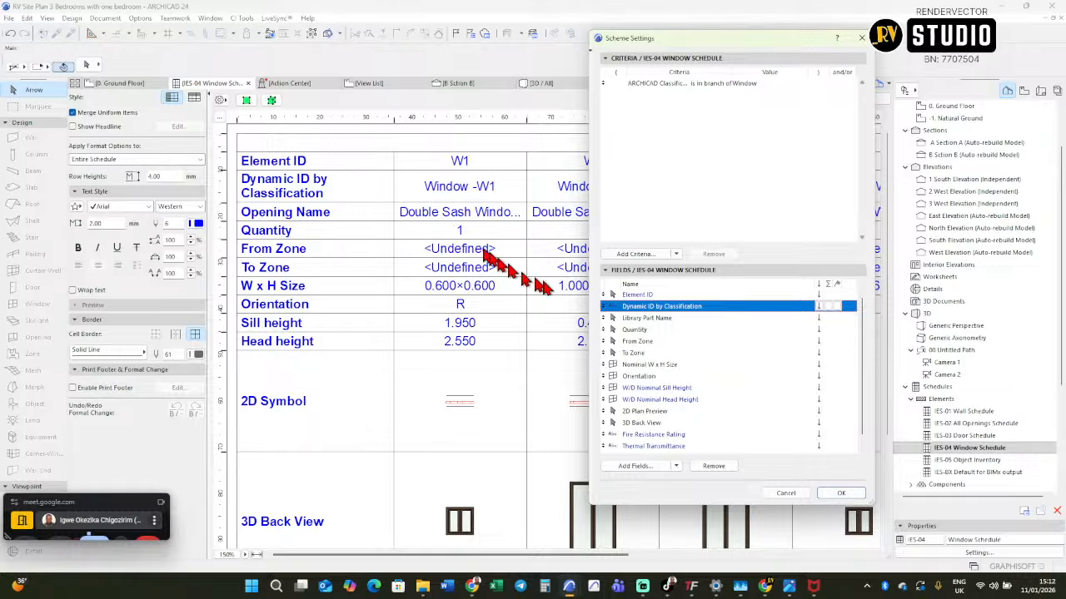
{"action": "left_click", "coordinate": [668, 318], "text": "shift"}
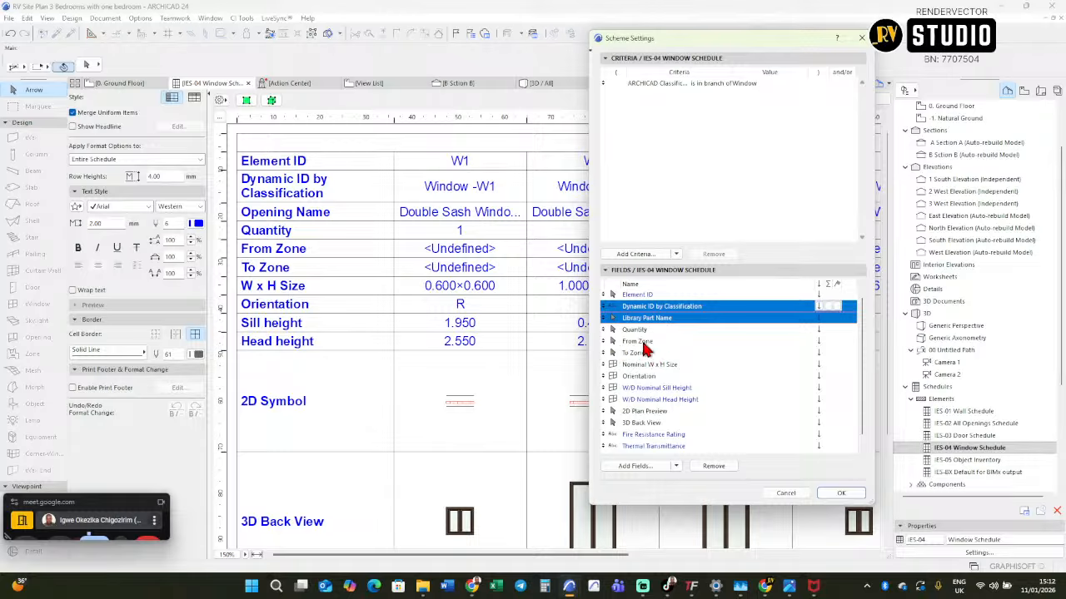
{"action": "left_click", "coordinate": [643, 342], "text": "ctrl"}
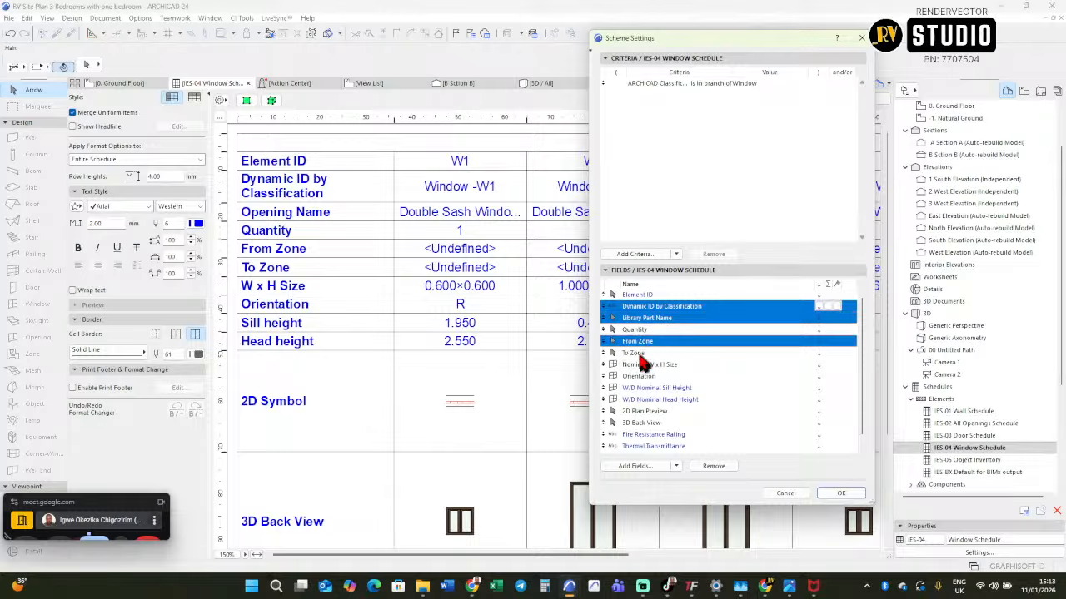
{"action": "left_click", "coordinate": [639, 353], "text": "ctrl"}
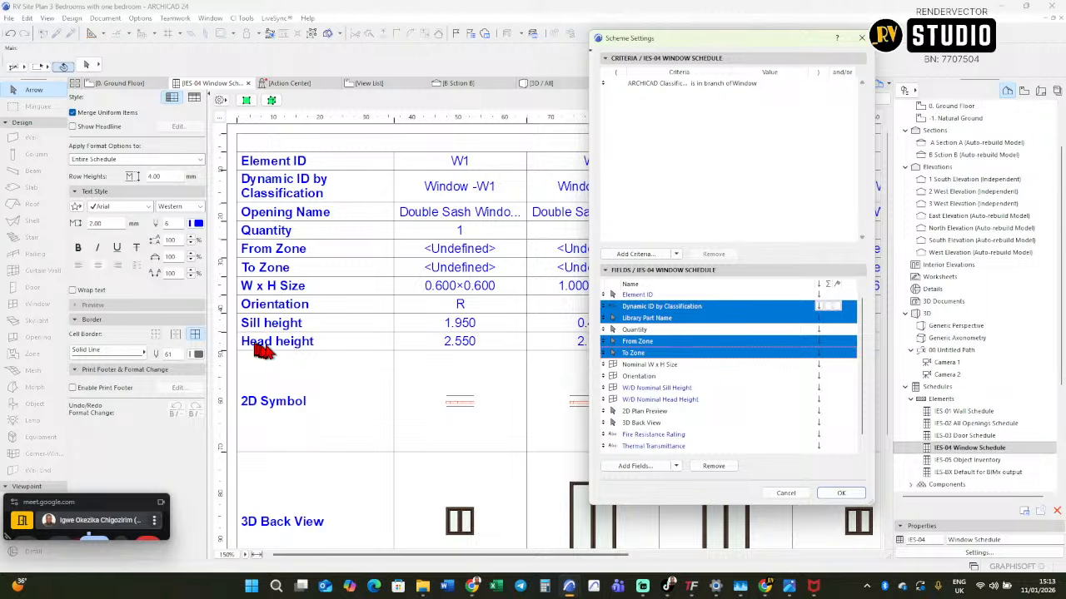
{"action": "left_click", "coordinate": [630, 377], "text": "ctrl"}
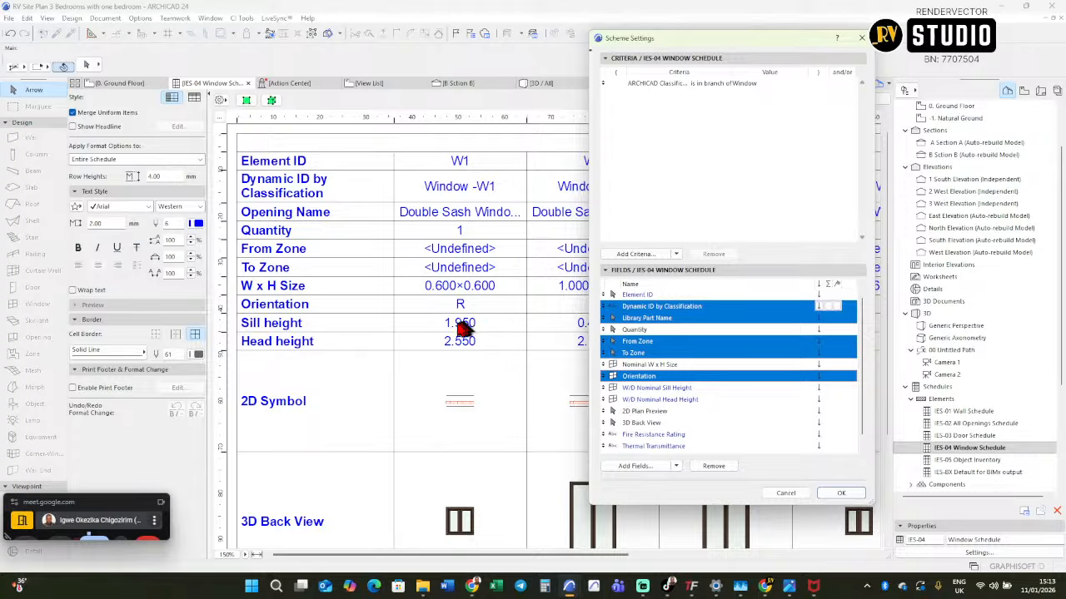
Add W/D Nominal Sill Height, Fire Resistance Rating, Thermal Transmittance and Sound Transmission Class to the selection and remove all selected fields from the schedule's scheme.
{"action": "left_click", "coordinate": [642, 388], "text": "ctrl"}
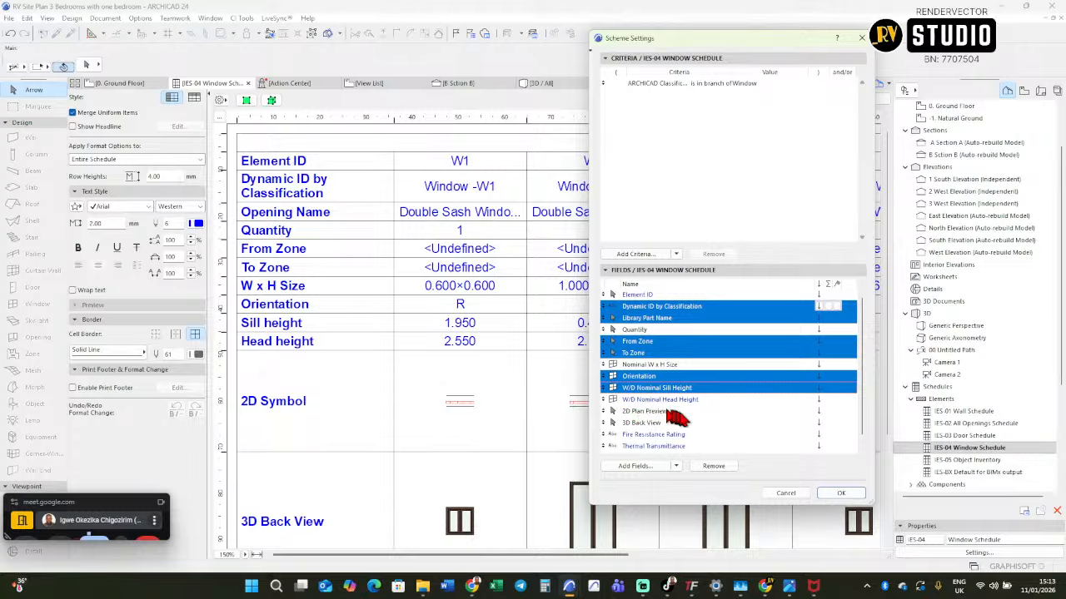
{"action": "left_click", "coordinate": [670, 438], "text": "ctrl"}
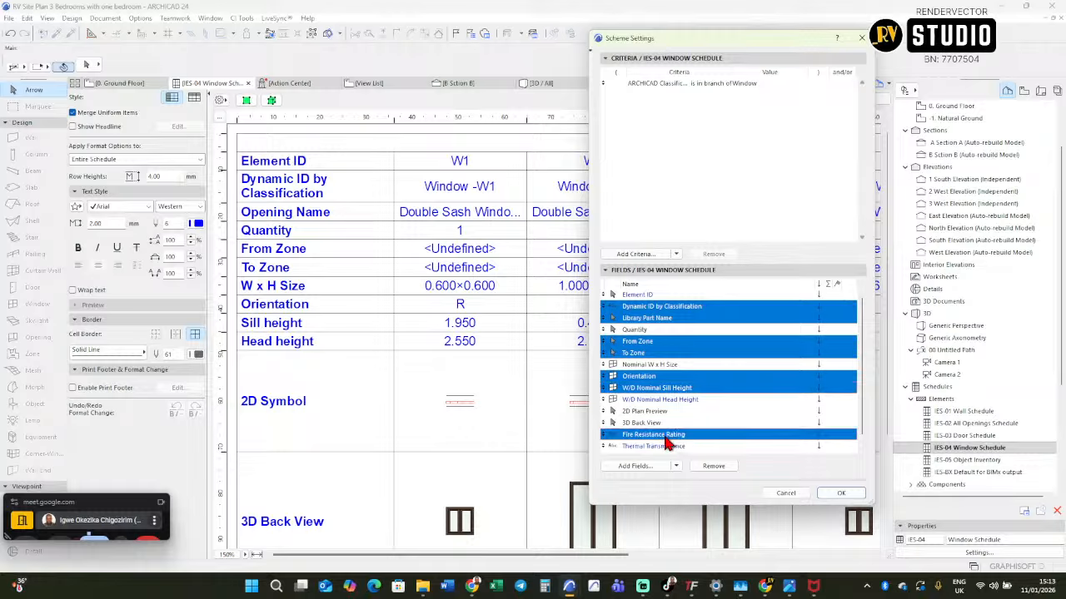
{"action": "left_click", "coordinate": [683, 447], "text": "ctrl"}
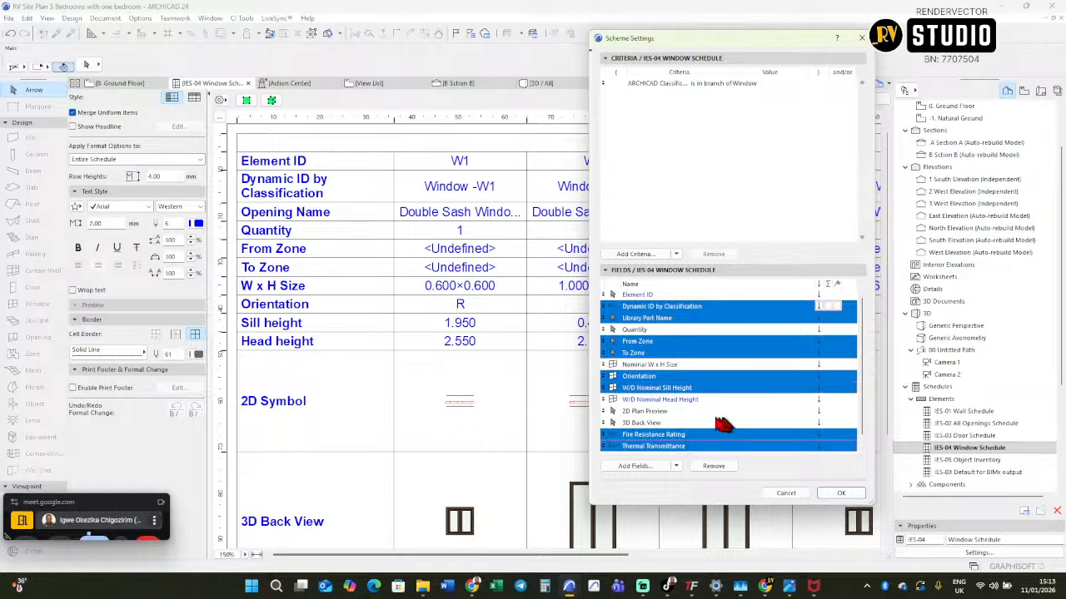
{"action": "scroll", "coordinate": [684, 422], "scroll_direction": "down", "scroll_amount": 1}
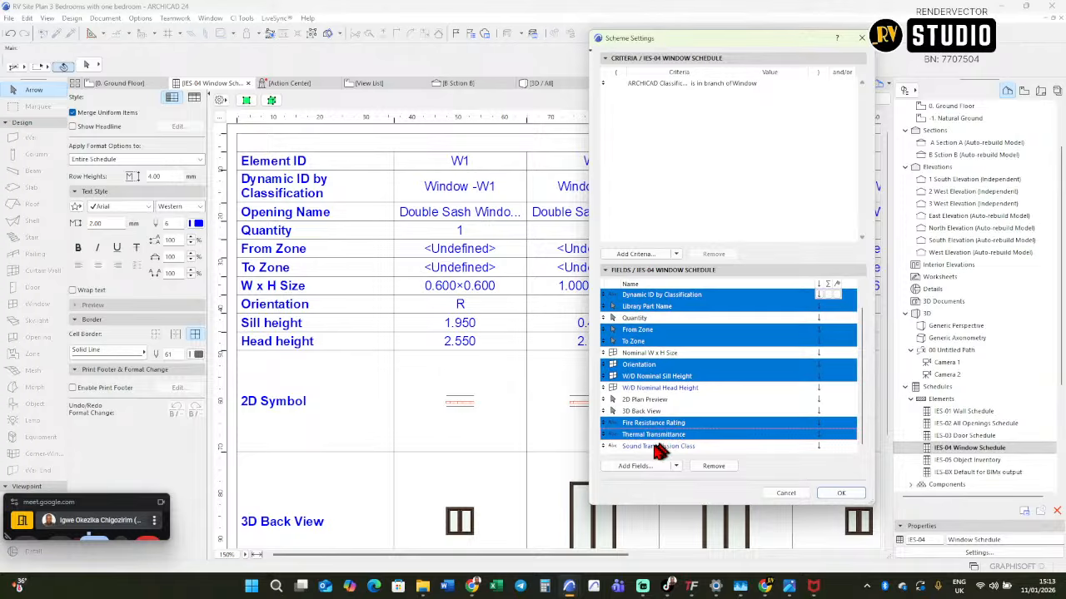
{"action": "left_click", "coordinate": [658, 448], "text": "ctrl"}
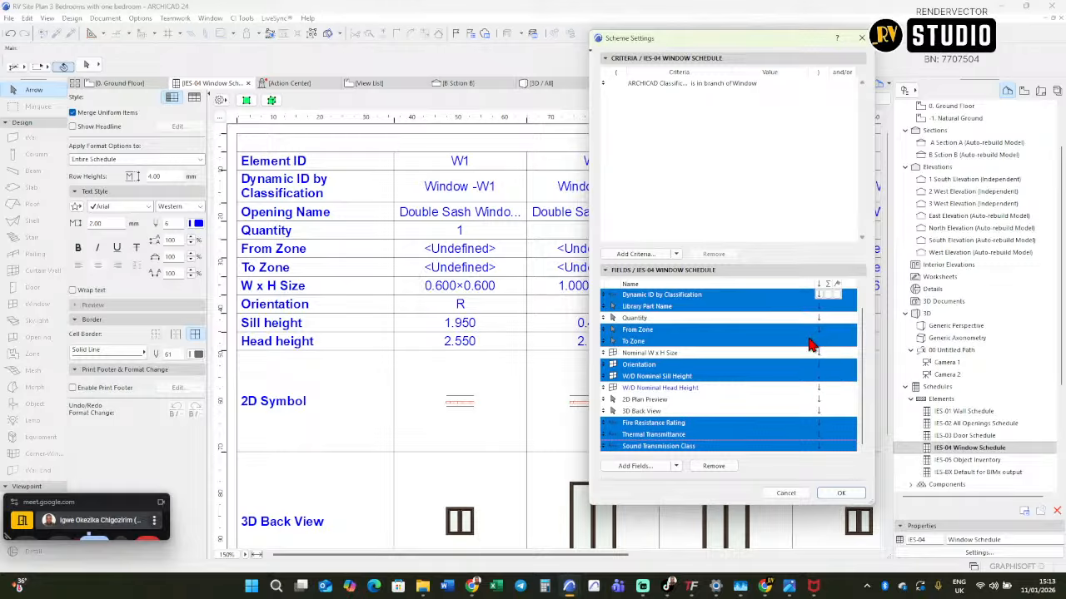
{"action": "key", "text": "Delete"}
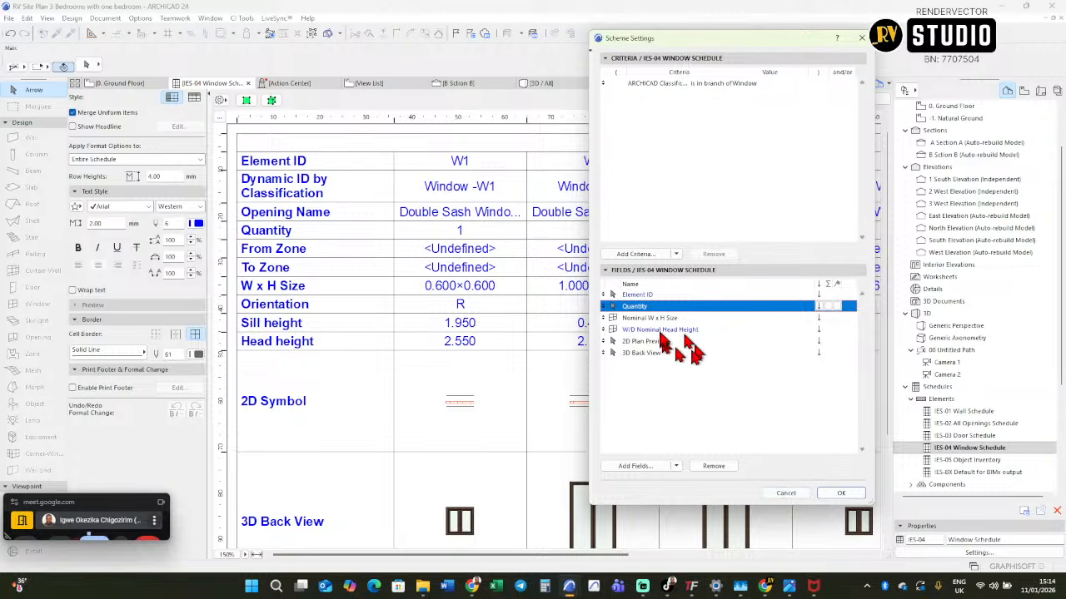
{"action": "left_click", "coordinate": [839, 493]}
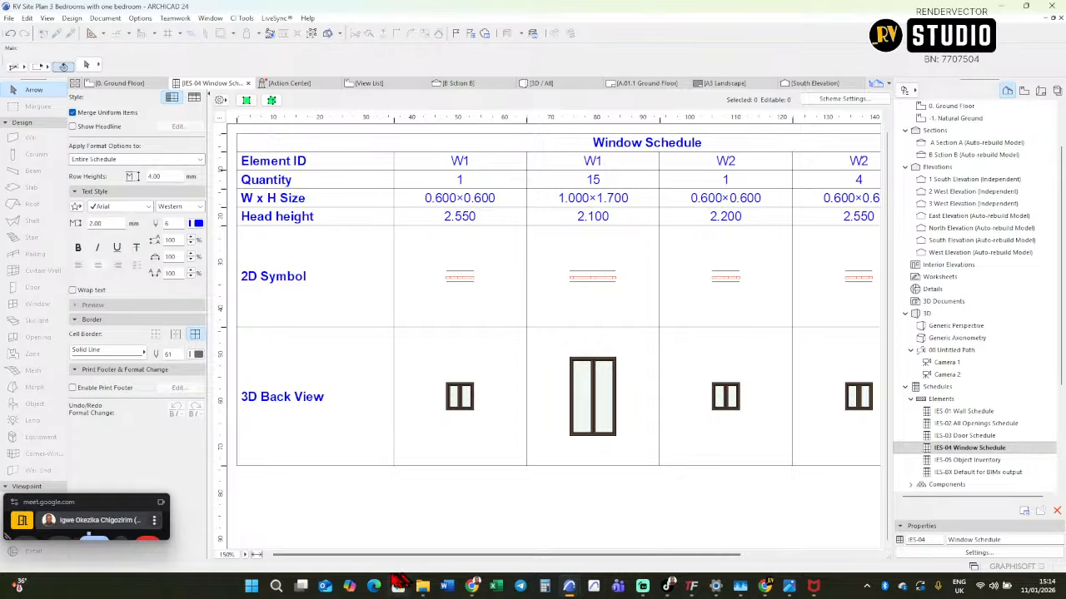
Reopen the window schedule's scheme settings and remove the W/D Nominal Head Height field.
{"action": "left_click_drag", "start_coordinate": [369, 556], "coordinate": [328, 553]}
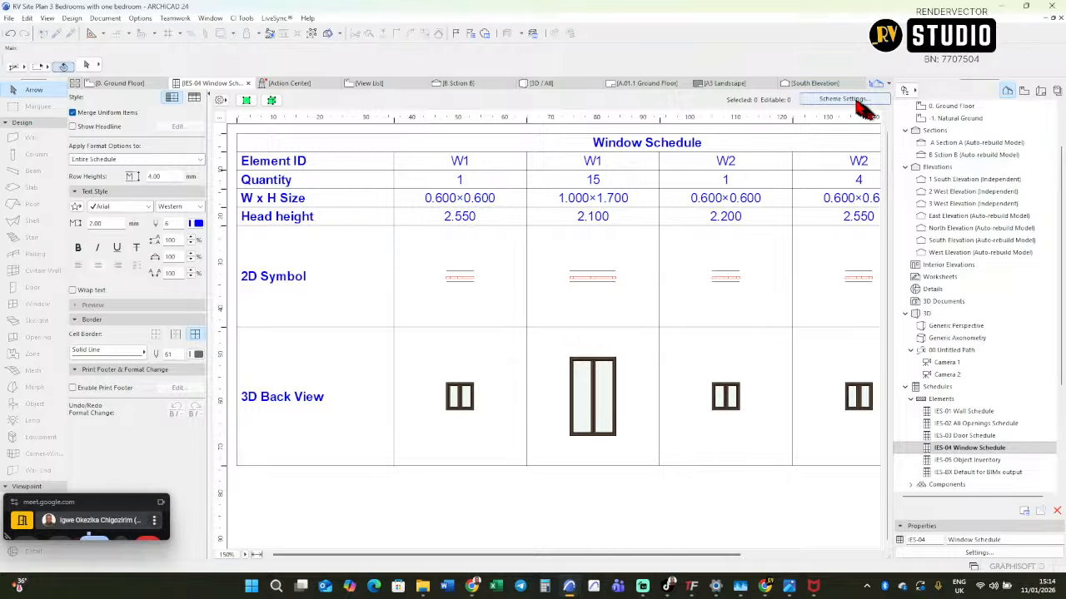
{"action": "left_click", "coordinate": [842, 99]}
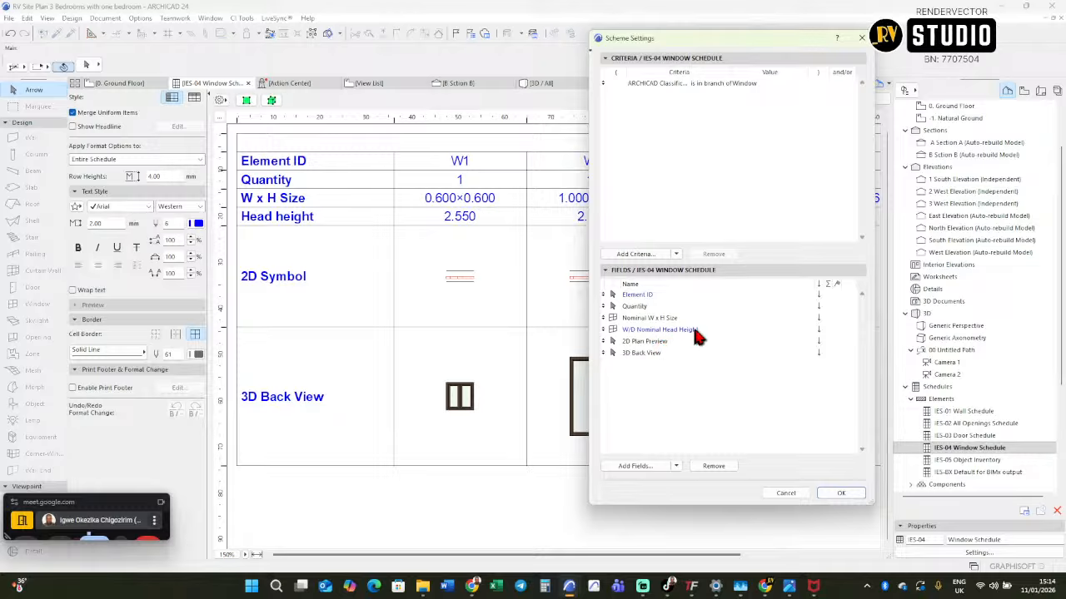
{"action": "left_click", "coordinate": [694, 329]}
{"action": "key", "text": "Delete"}
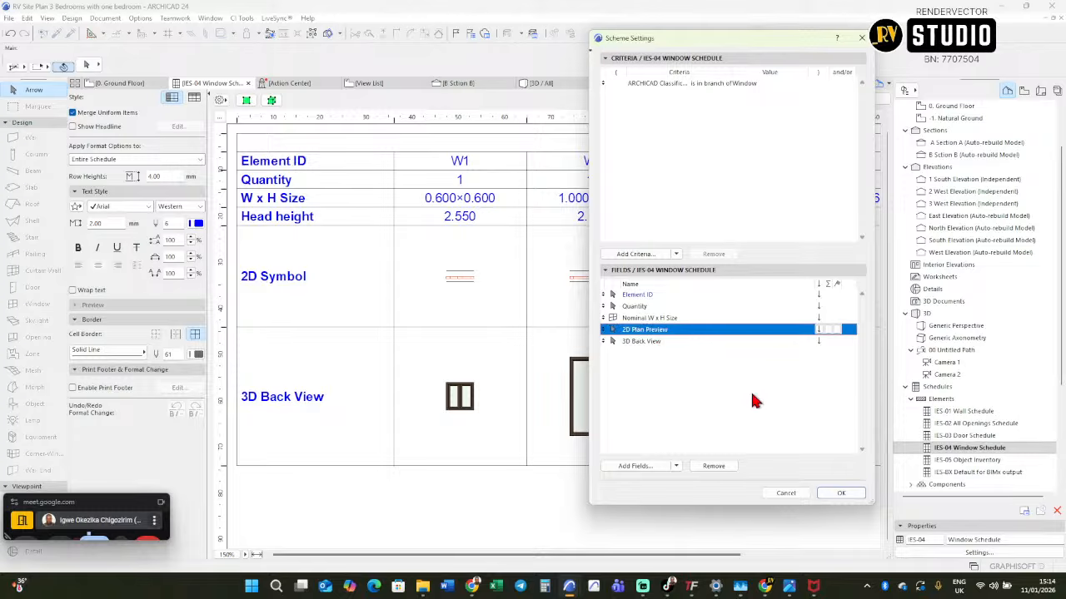
{"action": "left_click", "coordinate": [841, 493]}
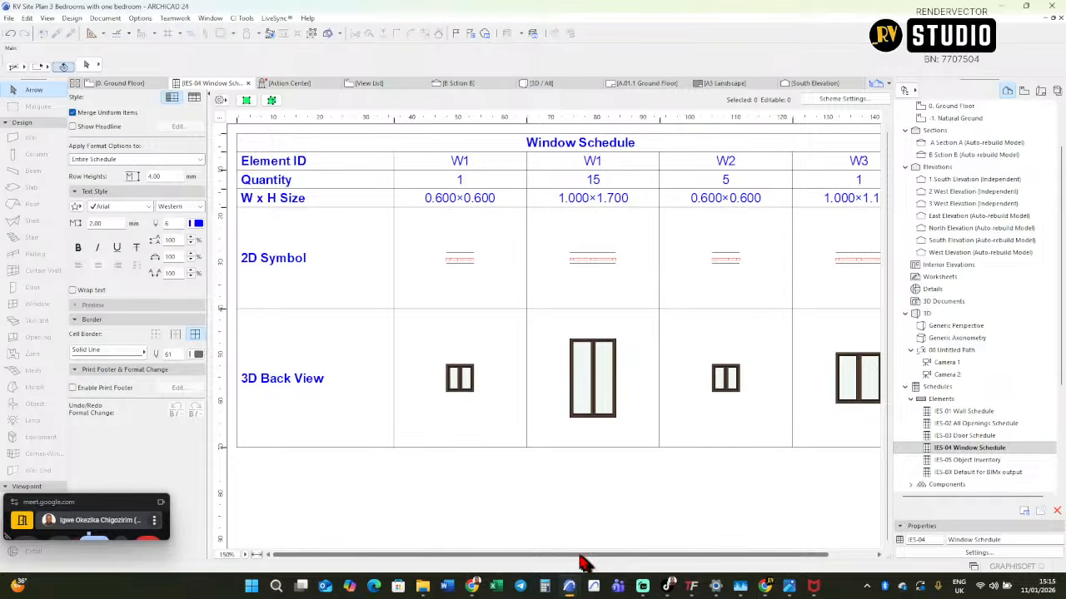
Review the remaining schedule columns, and check the window tags on the ground floor plan from the bedroom through the bath and living room to the small kitchen.
{"action": "left_click_drag", "start_coordinate": [583, 561], "coordinate": [774, 550]}
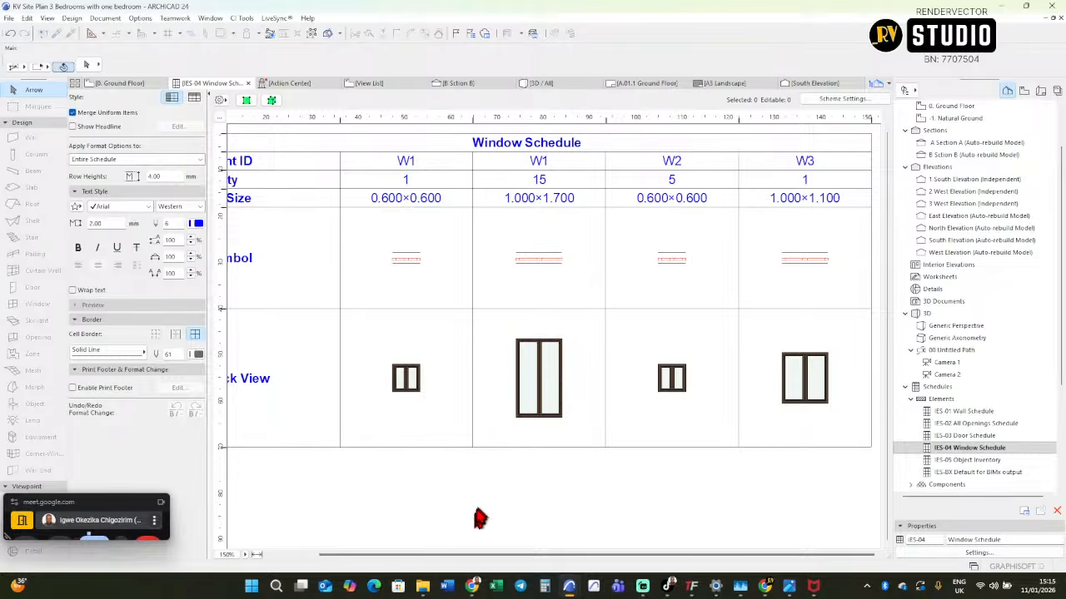
{"action": "left_click", "coordinate": [117, 82]}
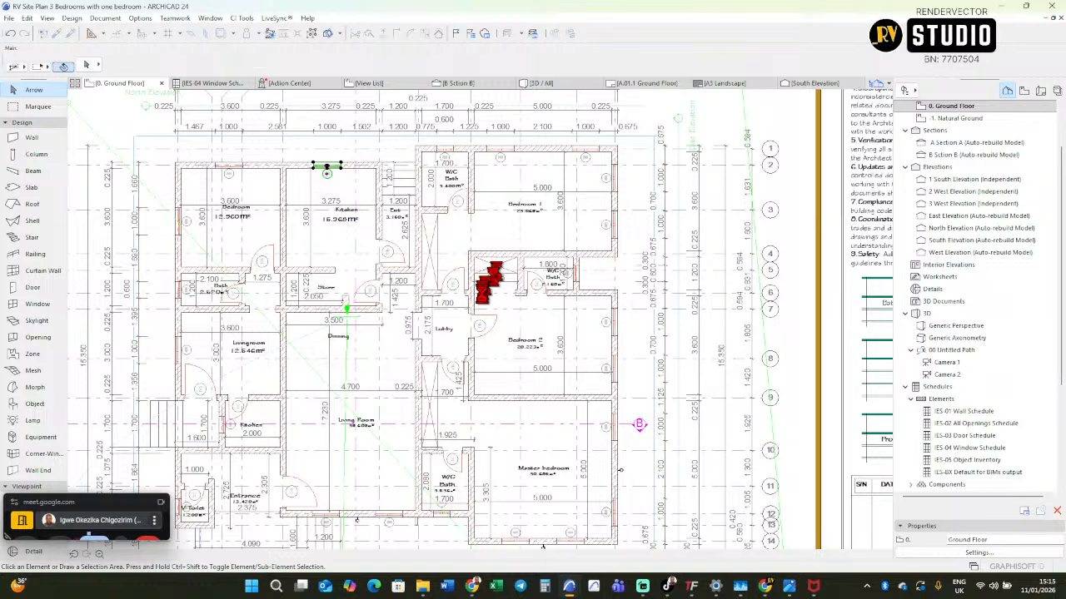
{"action": "left_click", "coordinate": [546, 238]}
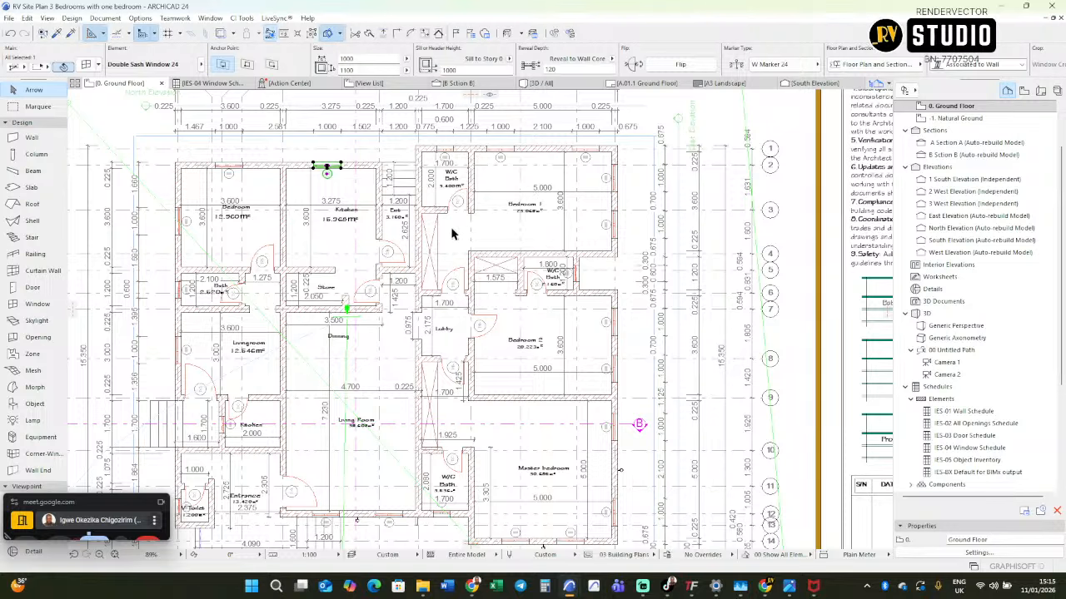
{"action": "left_click", "coordinate": [266, 198]}
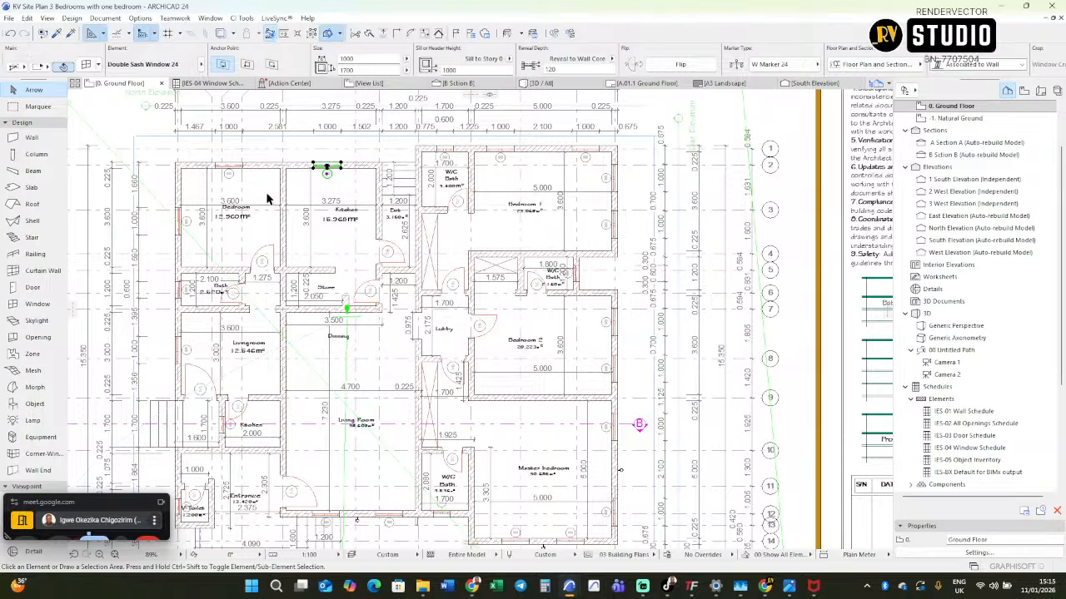
{"action": "scroll", "coordinate": [239, 190], "scroll_direction": "up", "scroll_amount": 5}
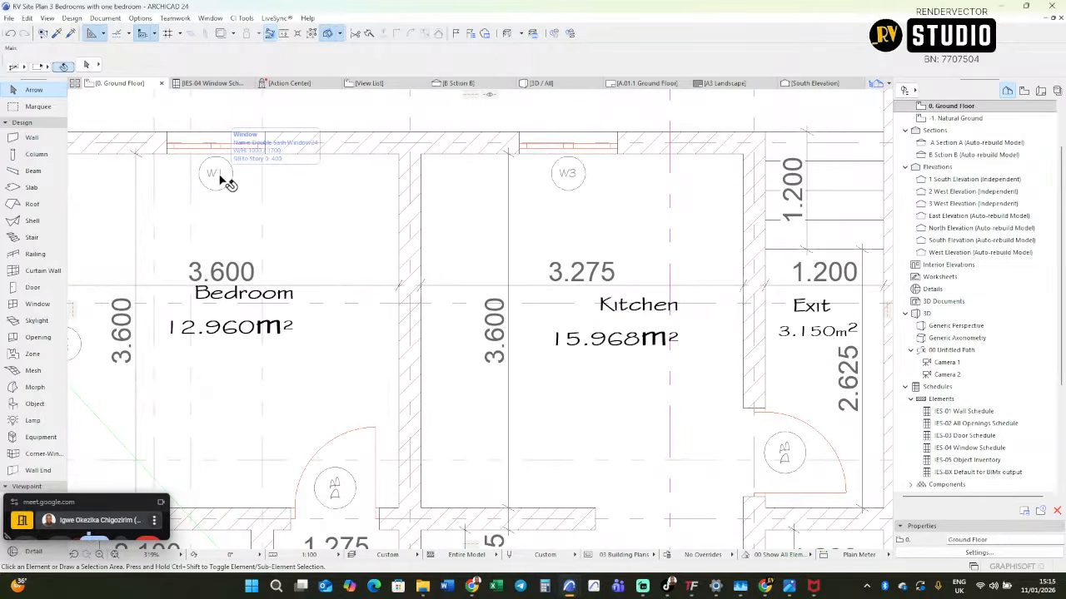
{"action": "scroll", "coordinate": [223, 177], "scroll_direction": "down", "scroll_amount": 3}
{"action": "middle_click_drag", "start_coordinate": [253, 177], "coordinate": [362, 174]}
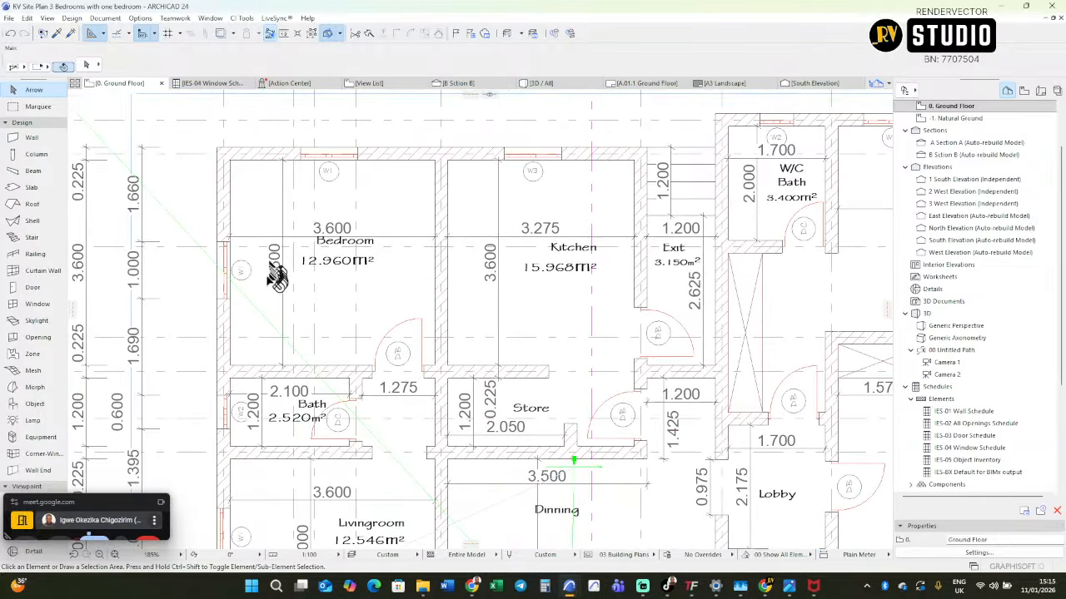
{"action": "scroll", "coordinate": [255, 302], "scroll_direction": "up", "scroll_amount": 4}
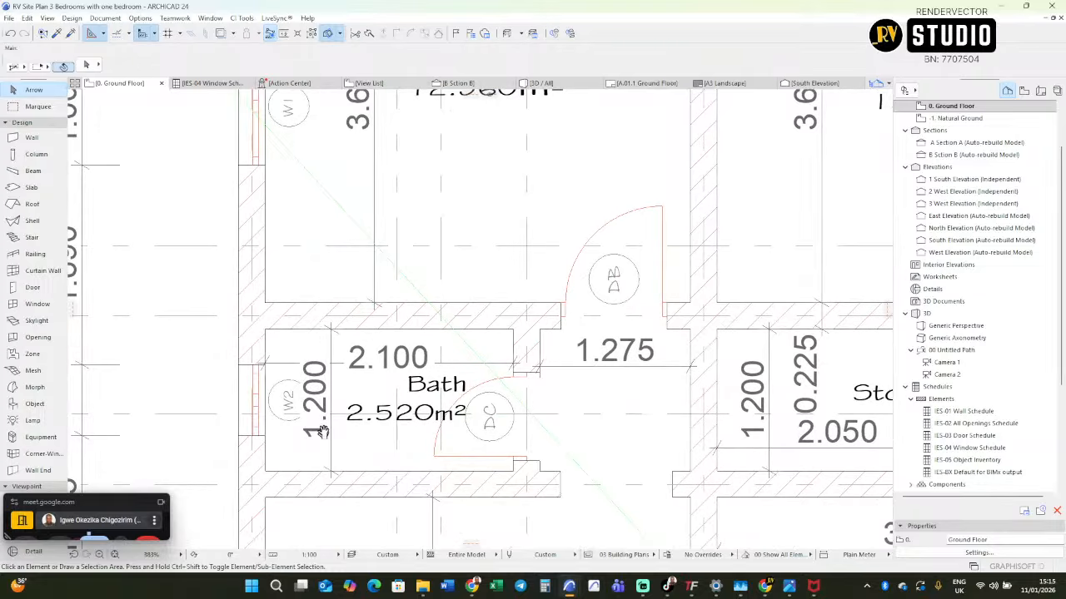
{"action": "middle_click_drag", "start_coordinate": [320, 428], "coordinate": [301, 322]}
{"action": "scroll", "coordinate": [314, 320], "scroll_direction": "down", "scroll_amount": 1}
{"action": "scroll", "coordinate": [316, 325], "scroll_direction": "down", "scroll_amount": 4}
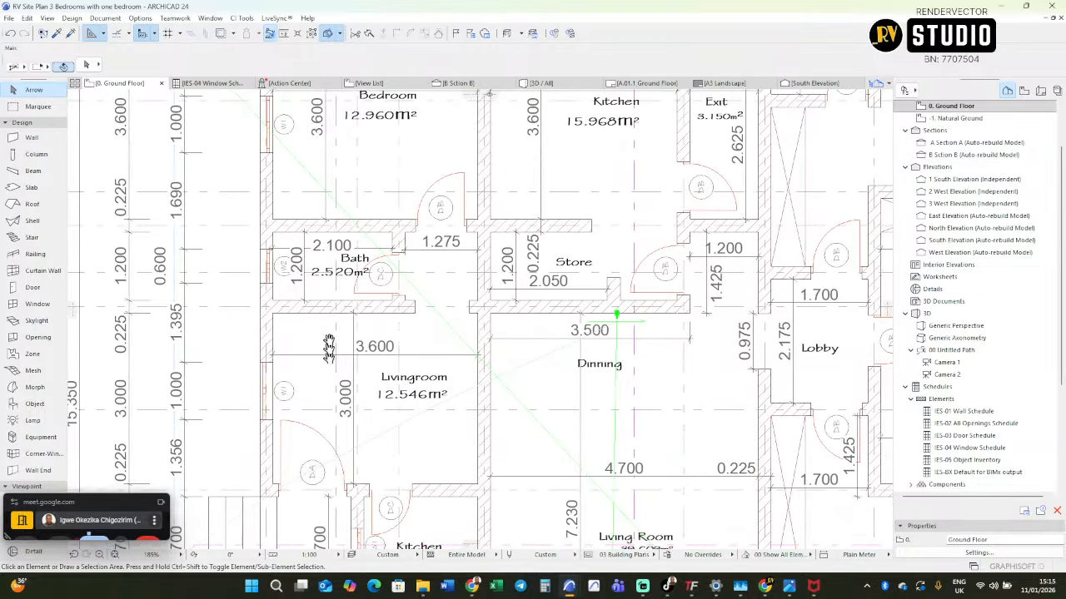
{"action": "middle_click_drag", "start_coordinate": [288, 387], "coordinate": [283, 298]}
{"action": "scroll", "coordinate": [299, 344], "scroll_direction": "up", "scroll_amount": 2}
{"action": "middle_click_drag", "start_coordinate": [297, 343], "coordinate": [269, 196]}
{"action": "scroll", "coordinate": [309, 289], "scroll_direction": "down", "scroll_amount": 2}
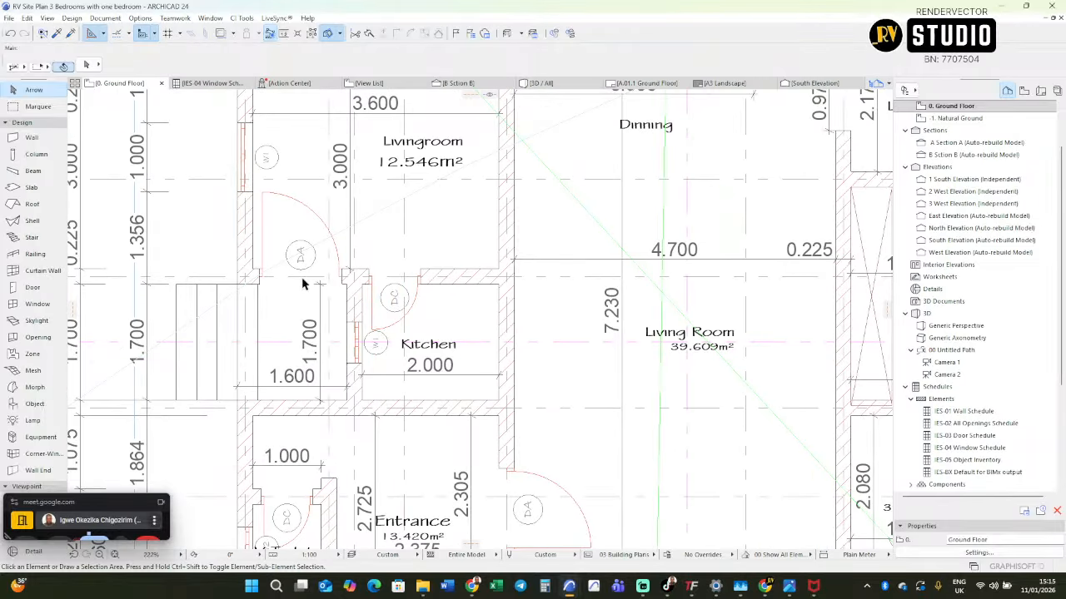
{"action": "scroll", "coordinate": [387, 360], "scroll_direction": "up", "scroll_amount": 4}
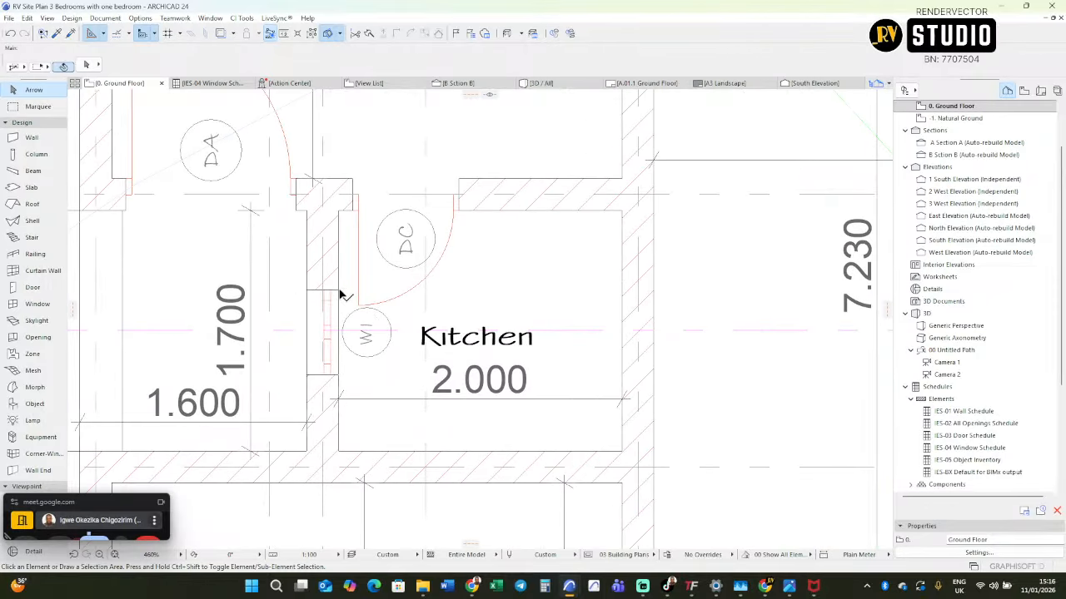
Select the small kitchen's window beside the stair landing and compare it with the window in the larger kitchen.
{"action": "left_click", "coordinate": [340, 293]}
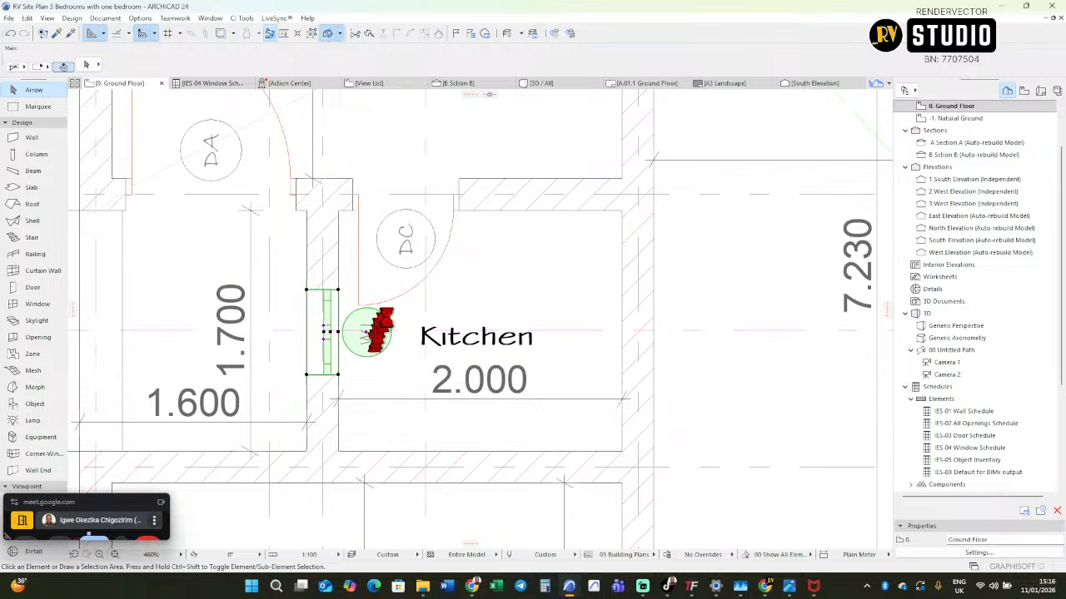
{"action": "scroll", "coordinate": [408, 366], "scroll_direction": "down", "scroll_amount": 4}
{"action": "middle_click_drag", "start_coordinate": [409, 366], "coordinate": [415, 489]}
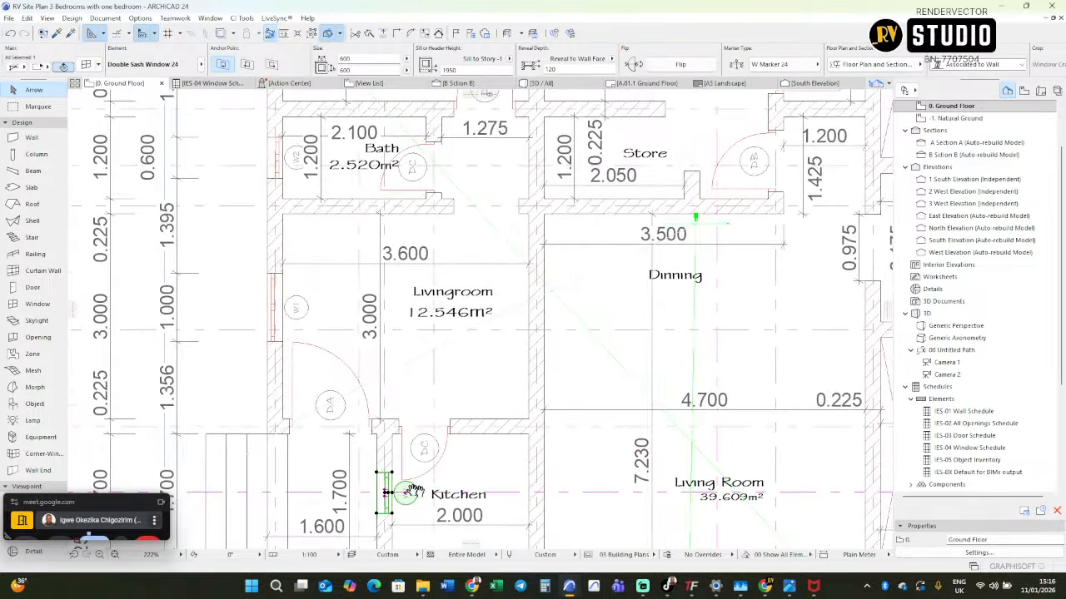
{"action": "scroll", "coordinate": [416, 487], "scroll_direction": "down", "scroll_amount": 3}
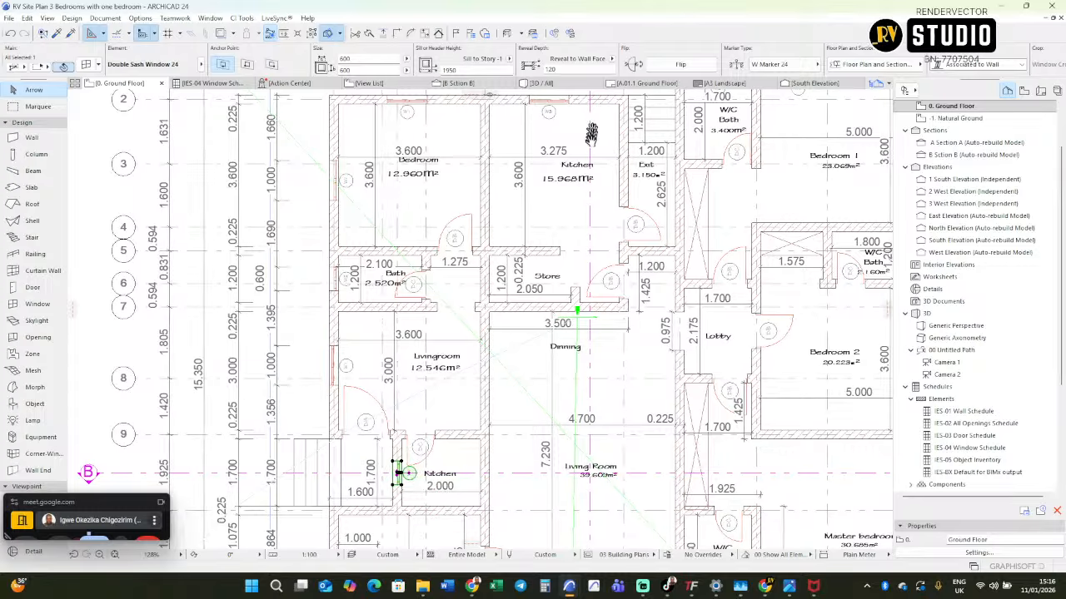
{"action": "middle_click_drag", "start_coordinate": [592, 128], "coordinate": [589, 150]}
{"action": "scroll", "coordinate": [579, 142], "scroll_direction": "up", "scroll_amount": 4}
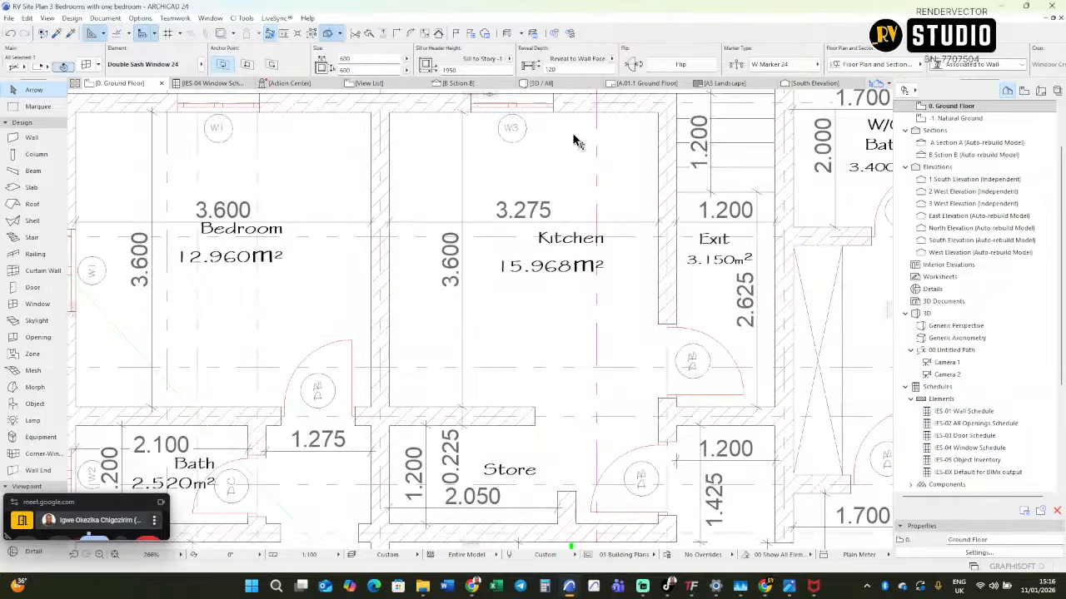
{"action": "scroll", "coordinate": [531, 131], "scroll_direction": "down", "scroll_amount": 2}
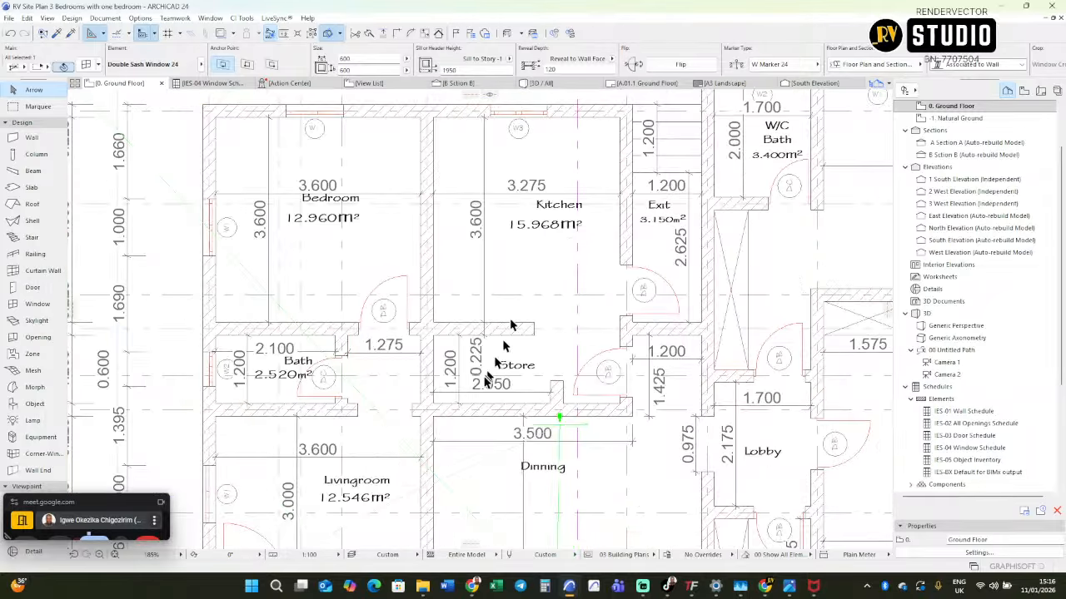
{"action": "middle_click_drag", "start_coordinate": [486, 381], "coordinate": [531, 209]}
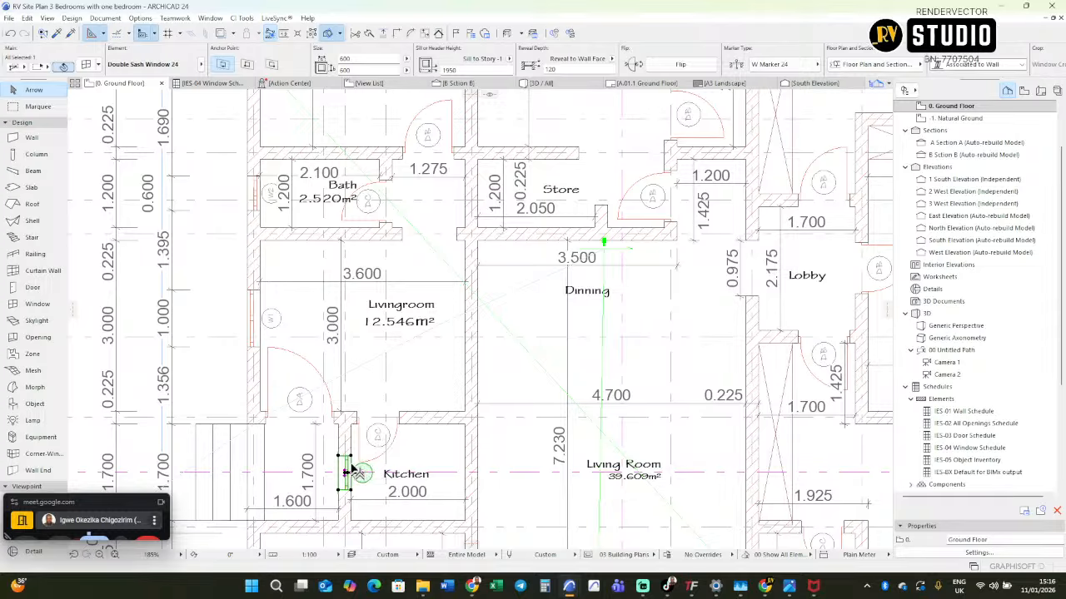
{"action": "middle_click_drag", "start_coordinate": [531, 319], "coordinate": [546, 518]}
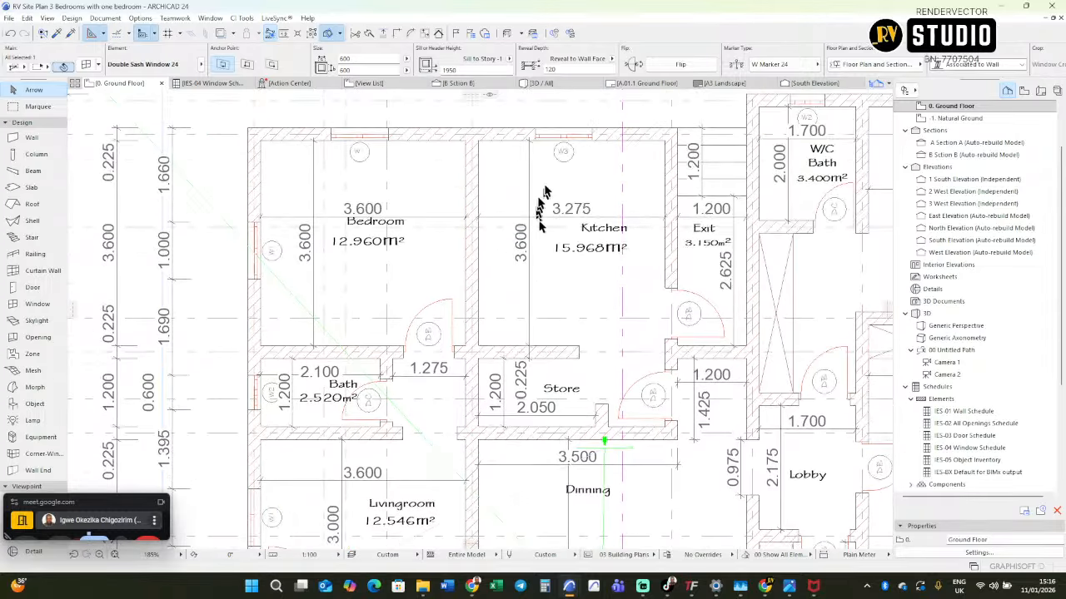
Pick up the settings of the larger kitchen's W3 window and transfer them to the small kitchen's window, excluding ID and layer.
{"action": "left_click", "coordinate": [596, 134]}
{"action": "scroll", "coordinate": [596, 120], "scroll_direction": "down", "scroll_amount": 5}
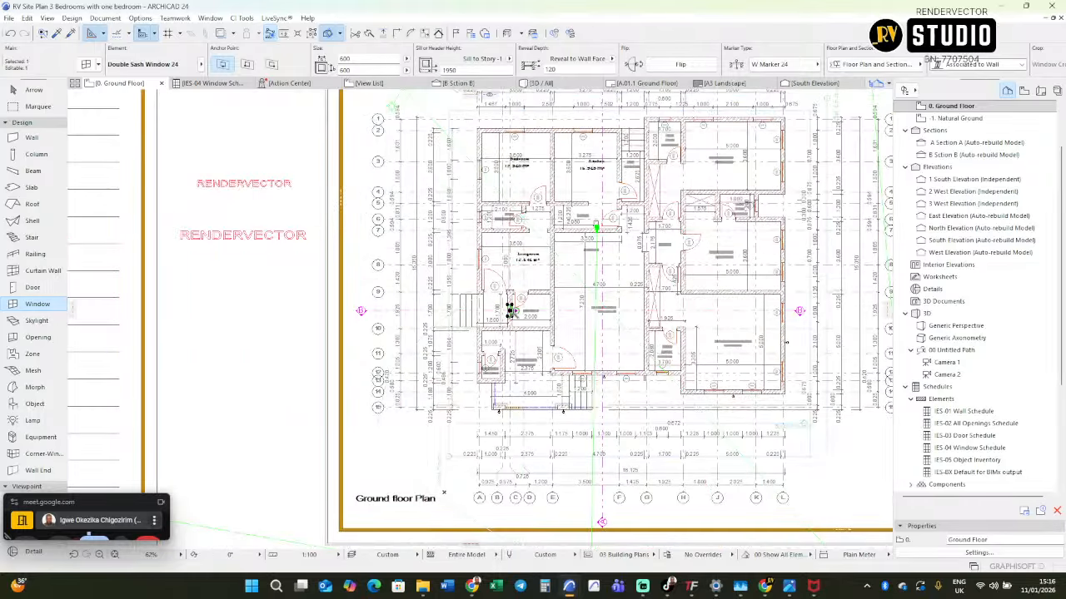
{"action": "scroll", "coordinate": [512, 309], "scroll_direction": "up", "scroll_amount": 5}
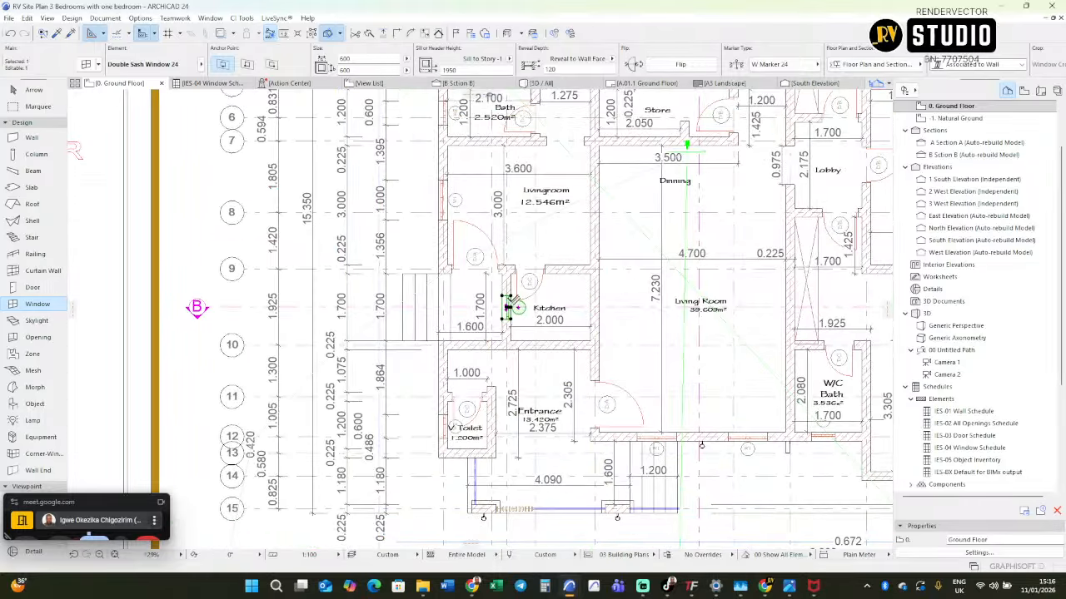
{"action": "scroll", "coordinate": [509, 308], "scroll_direction": "up", "scroll_amount": 3}
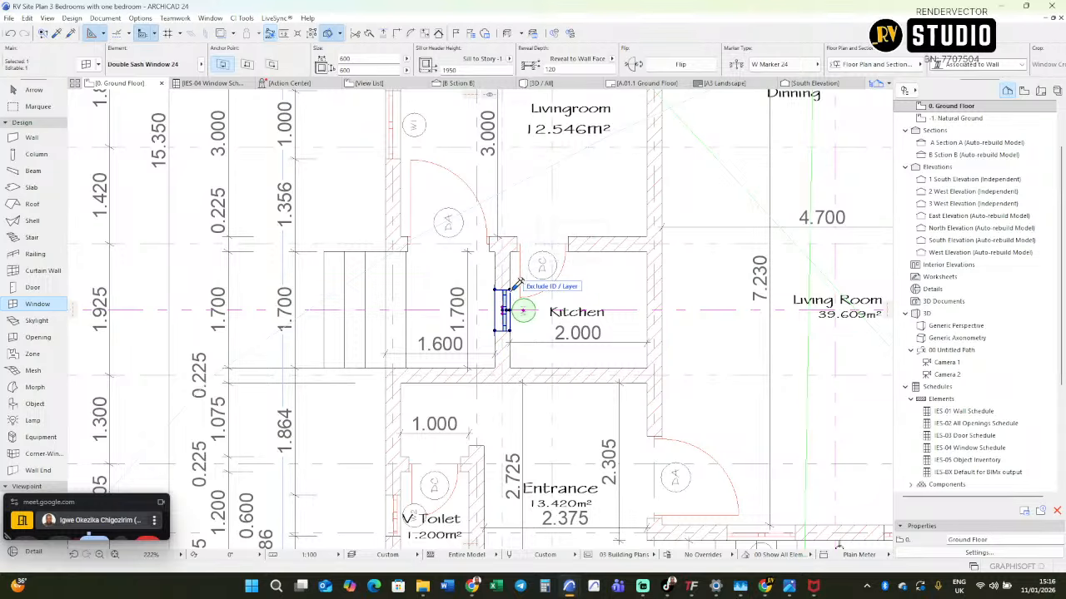
{"action": "left_click", "coordinate": [512, 291], "text": "ctrl+alt"}
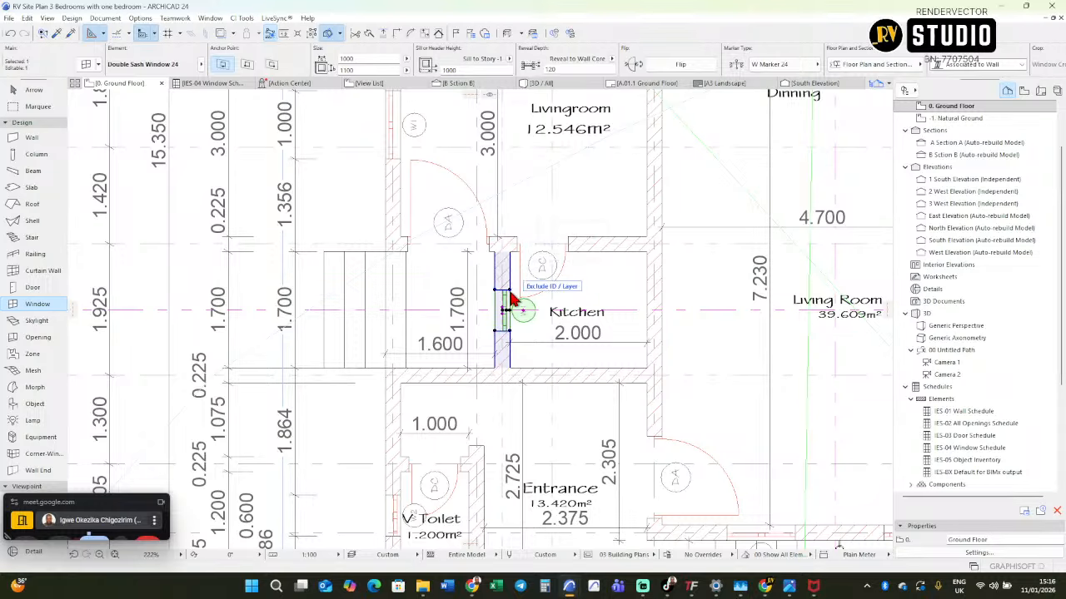
Open the small kitchen window's settings and change its ID to W3.
{"action": "scroll", "coordinate": [524, 315], "scroll_direction": "up", "scroll_amount": 5}
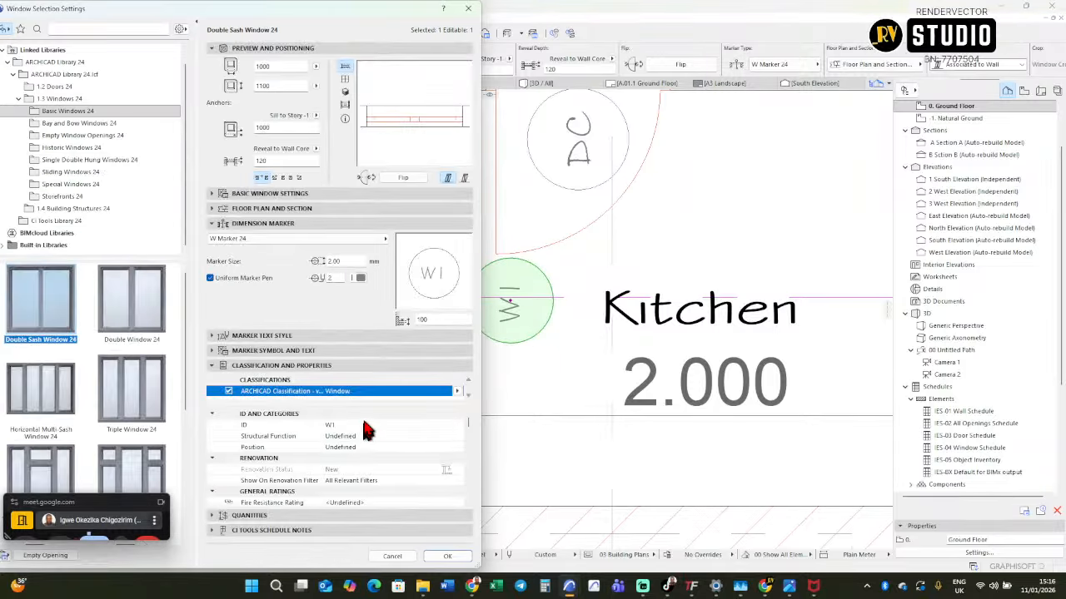
{"action": "left_click", "coordinate": [368, 425]}
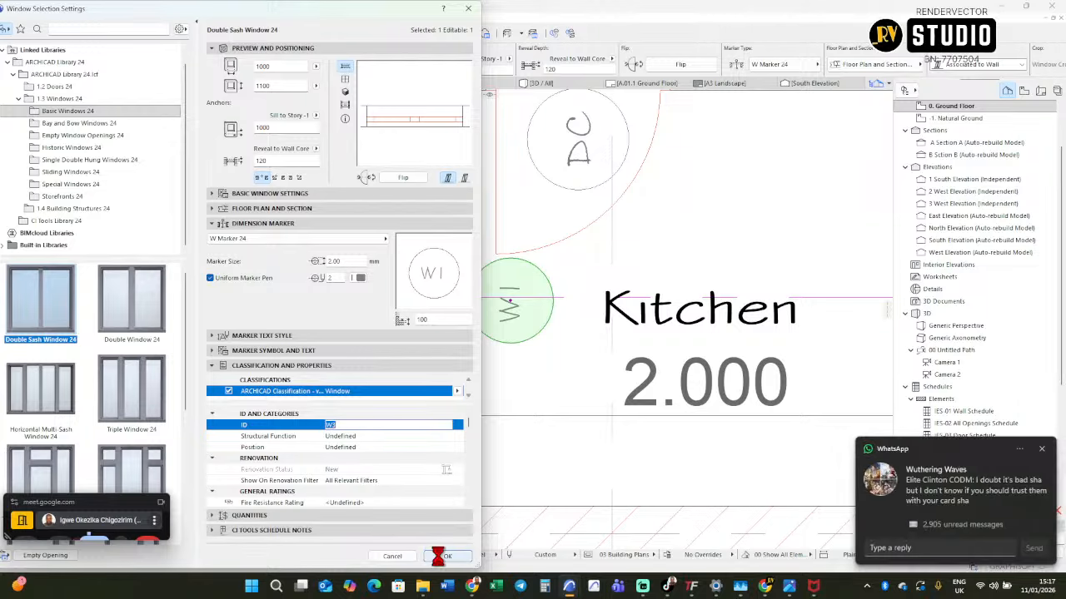
{"action": "left_click", "coordinate": [441, 556]}
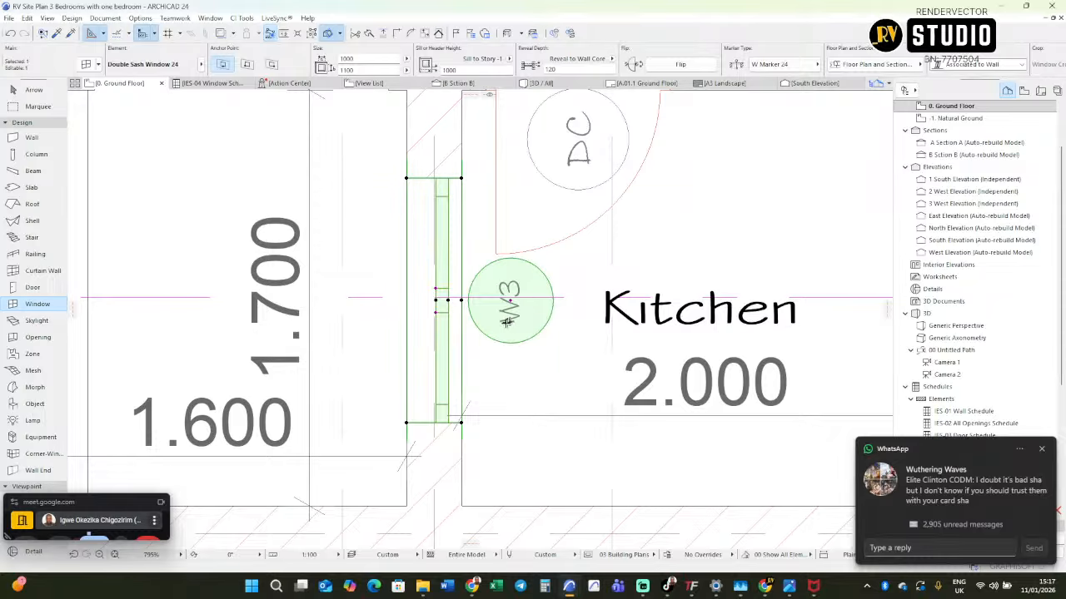
Deselect the small kitchen's window and open the IES-04 Window Schedule to check its W1, W2 and W3 columns.
{"action": "scroll", "coordinate": [492, 348], "scroll_direction": "down", "scroll_amount": 5}
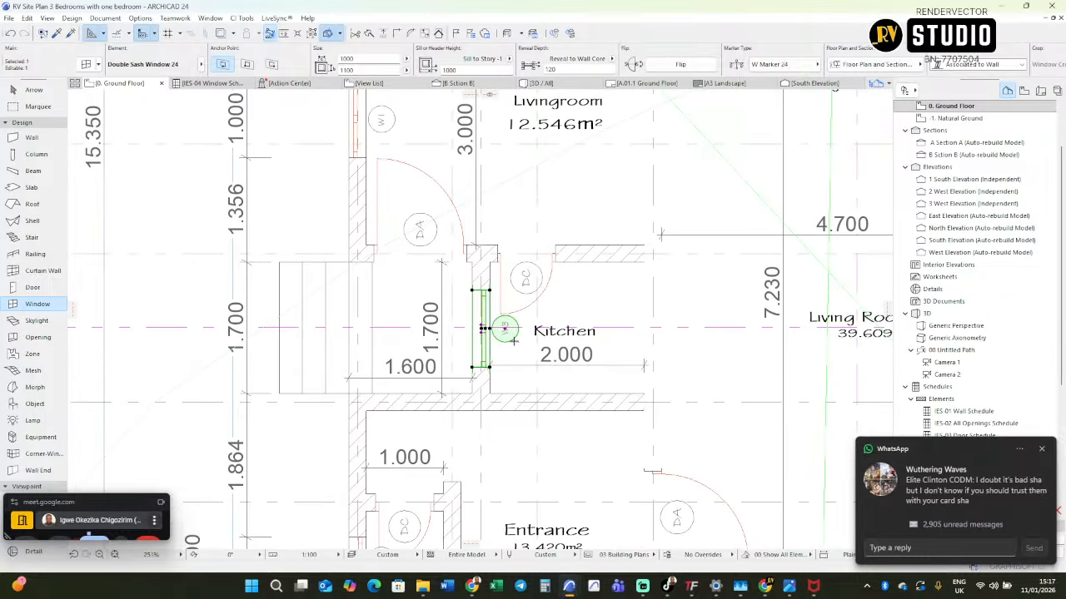
{"action": "middle_click_drag", "start_coordinate": [534, 369], "coordinate": [366, 528]}
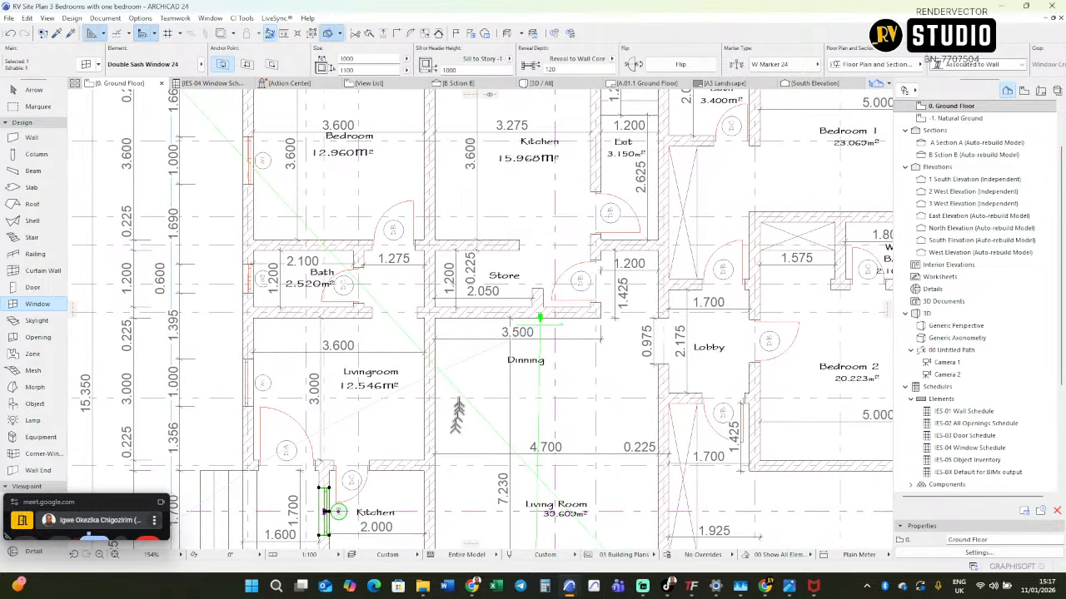
{"action": "middle_click_drag", "start_coordinate": [457, 414], "coordinate": [472, 347]}
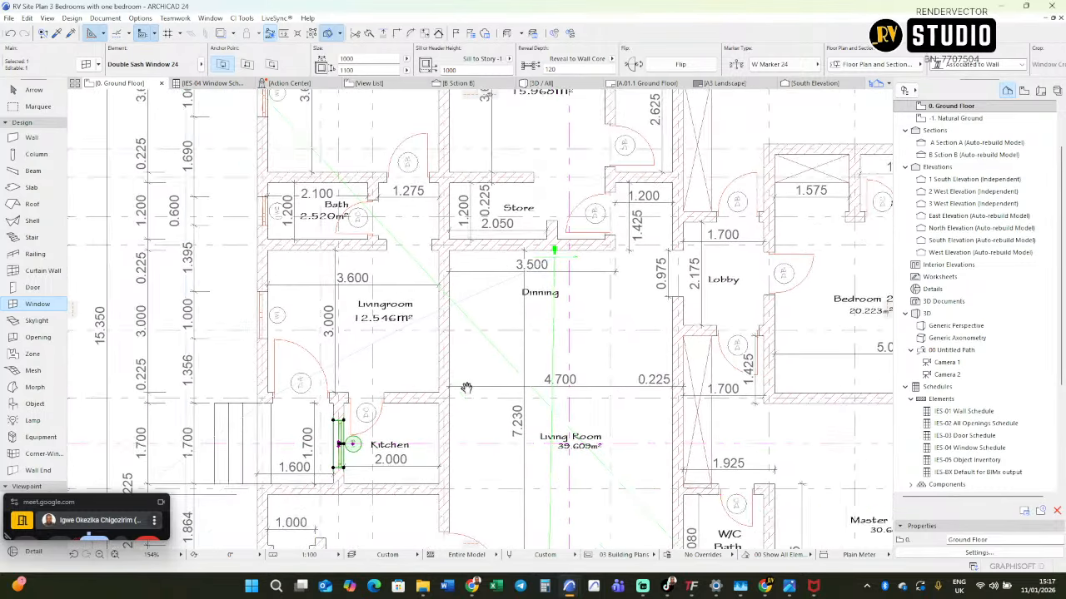
{"action": "key", "text": "Escape"}
{"action": "left_click", "coordinate": [970, 448]}
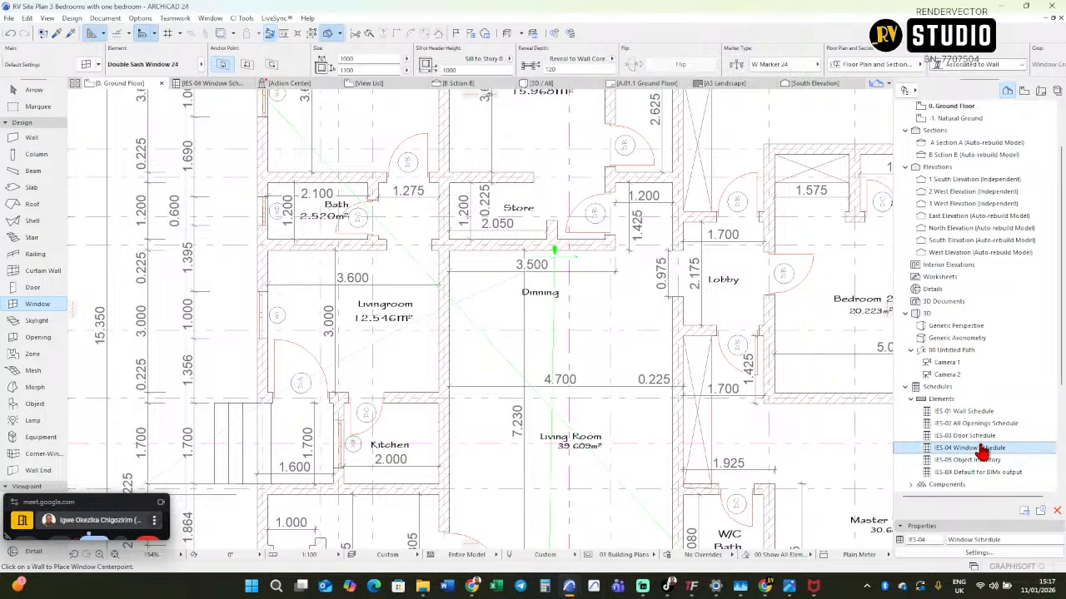
{"action": "double_click", "coordinate": [982, 450]}
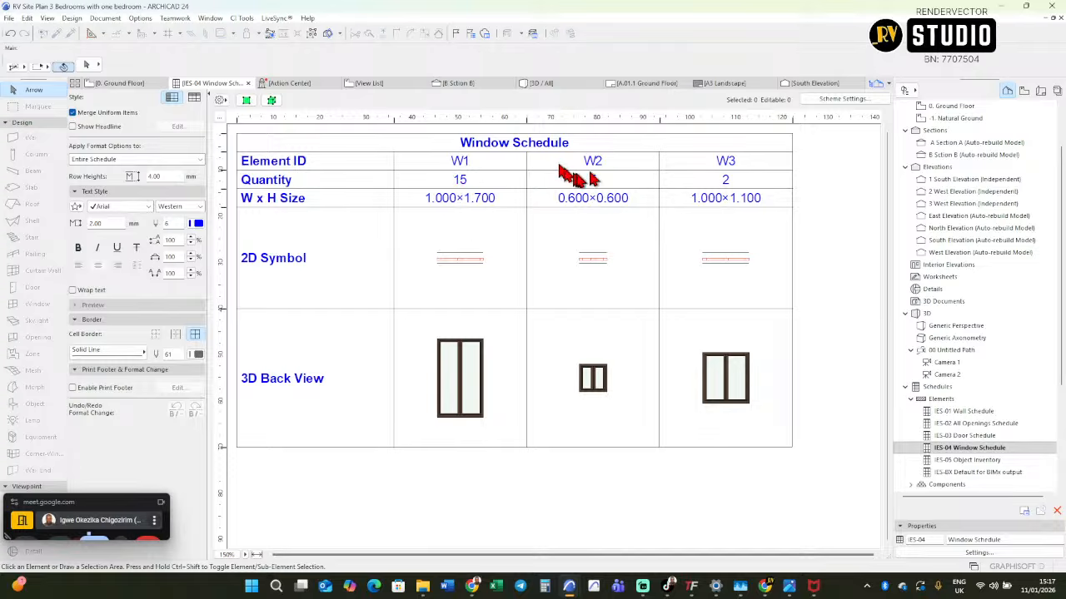
{"action": "left_click", "coordinate": [554, 348]}
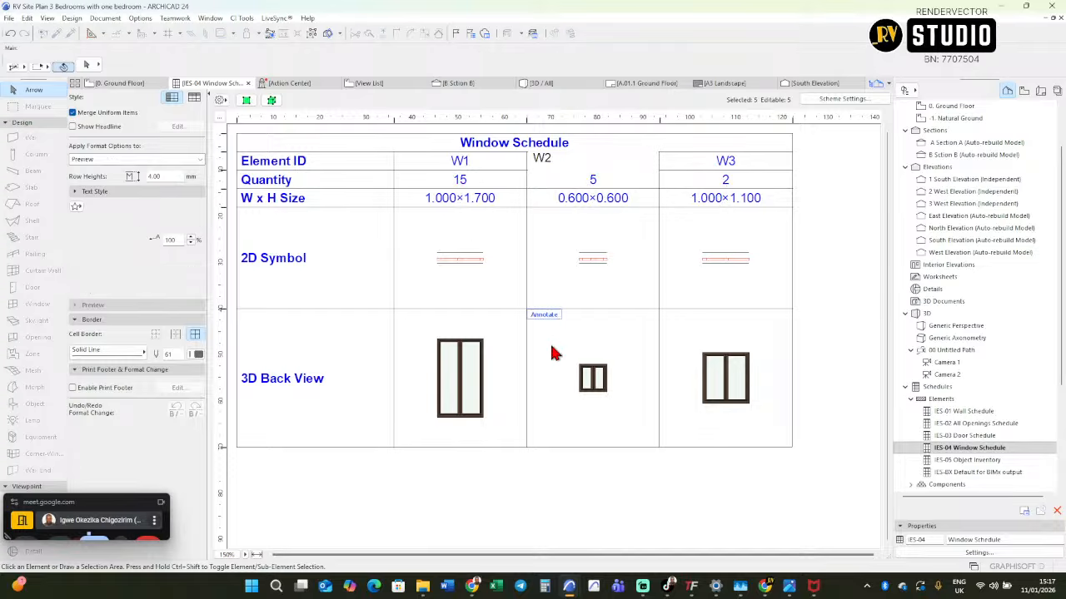
{"action": "left_click", "coordinate": [550, 497]}
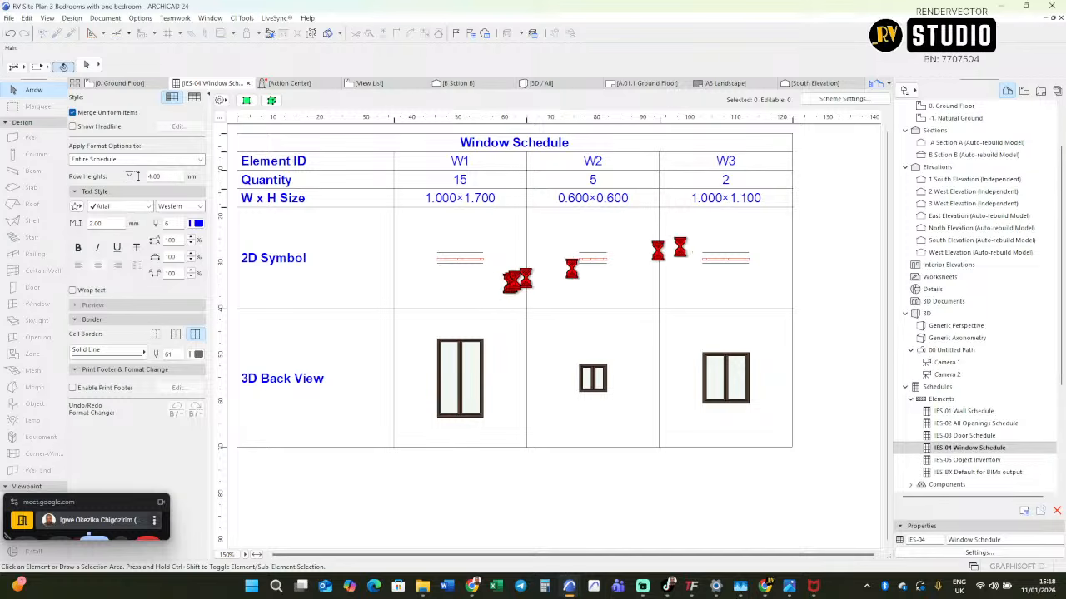
Paste the copied window schedule into the ground floor plan beneath the door schedule sheet, centred in the current view with the zoom kept.
{"action": "key", "text": "F2"}
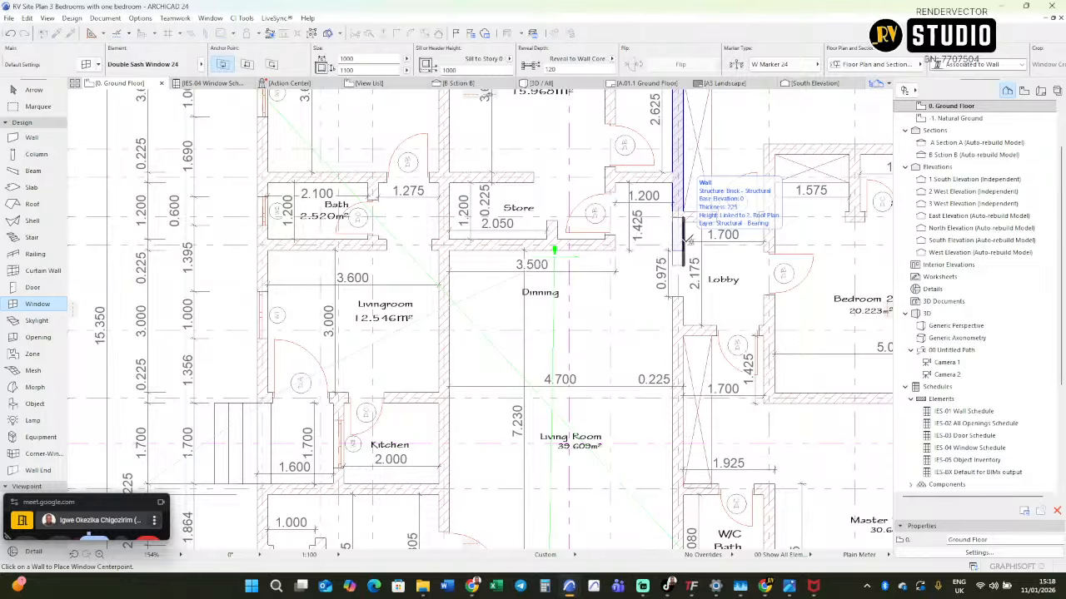
{"action": "scroll", "coordinate": [687, 239], "scroll_direction": "down", "scroll_amount": 5}
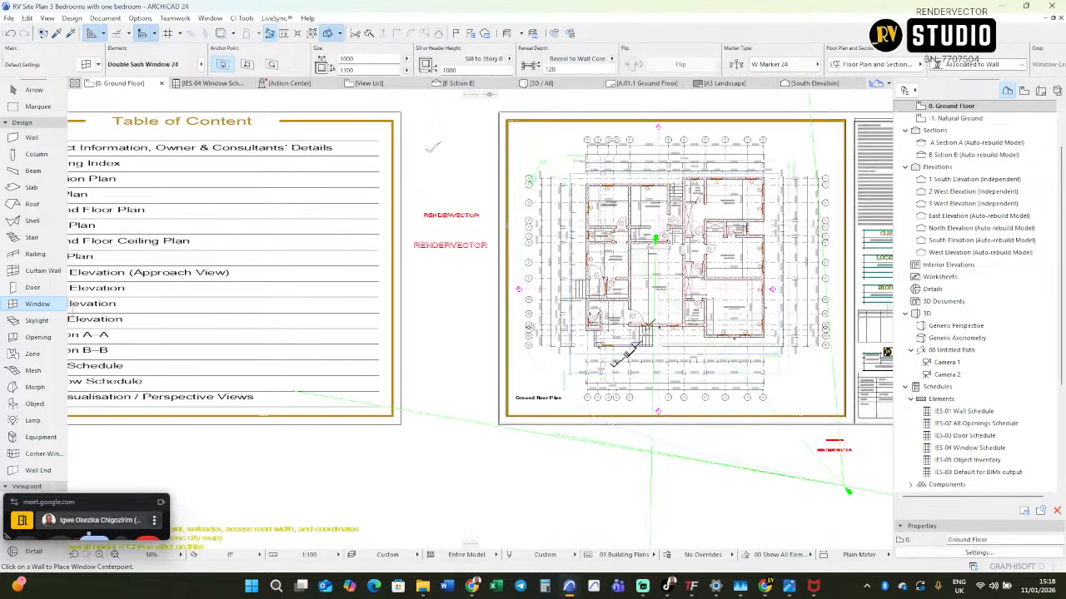
{"action": "scroll", "coordinate": [604, 326], "scroll_direction": "down", "scroll_amount": 5}
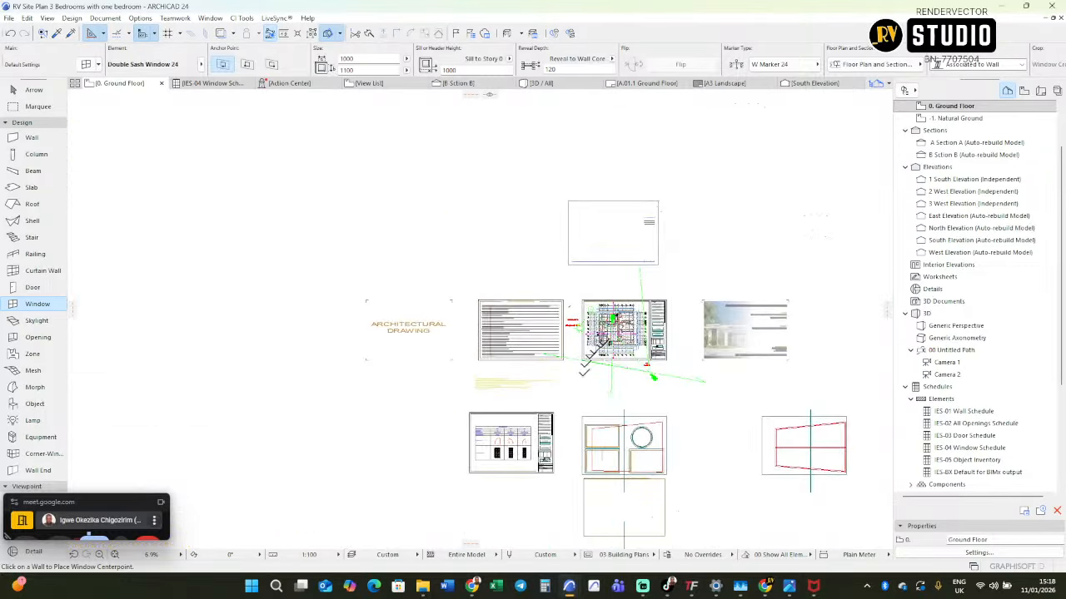
{"action": "scroll", "coordinate": [625, 238], "scroll_direction": "up", "scroll_amount": 5}
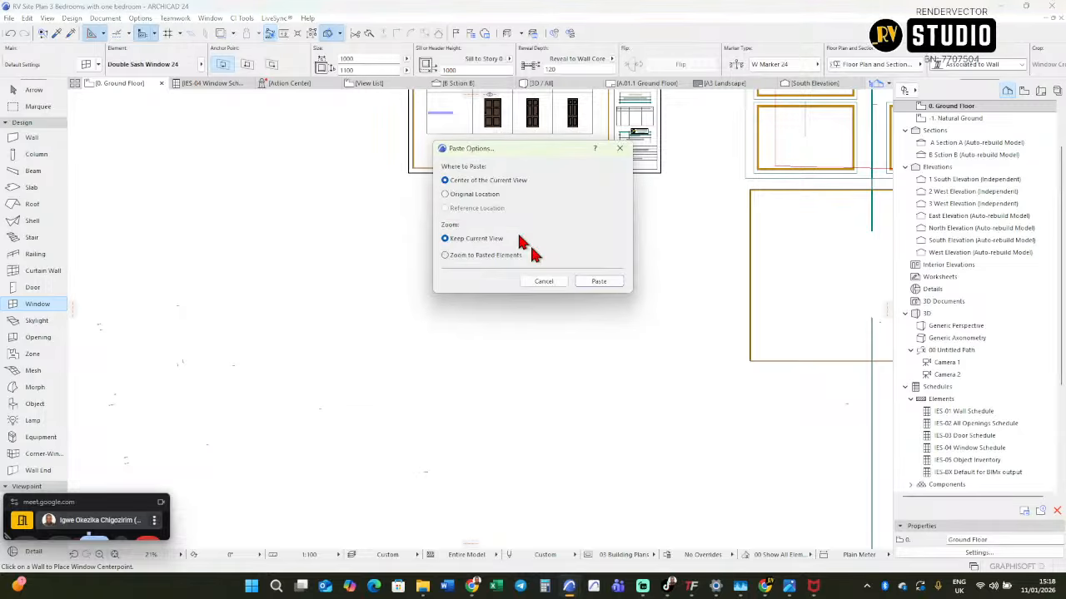
{"action": "left_click", "coordinate": [597, 282]}
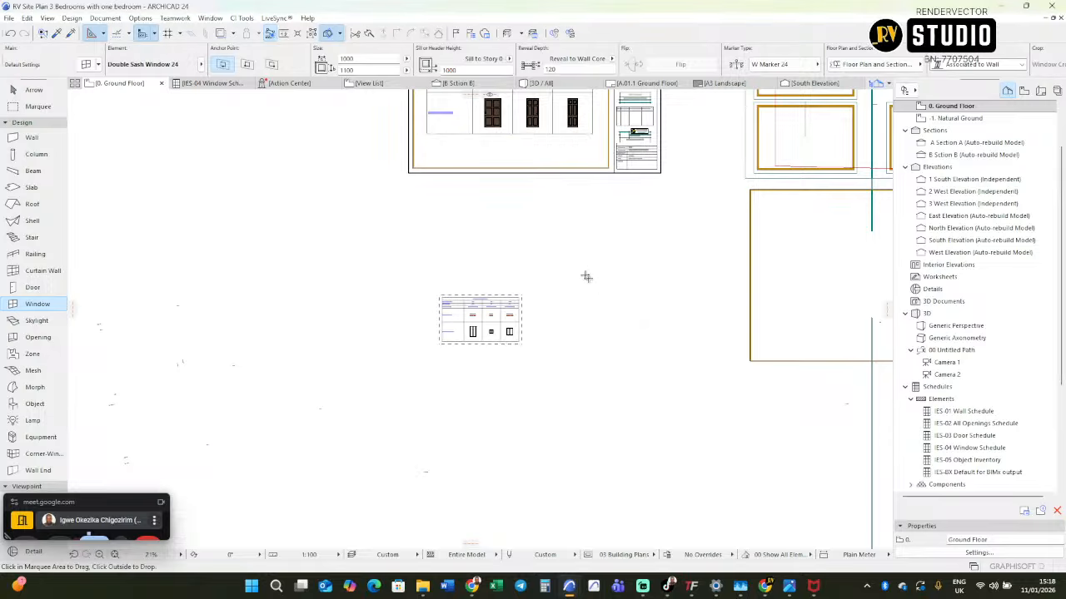
{"action": "right_click", "coordinate": [491, 319]}
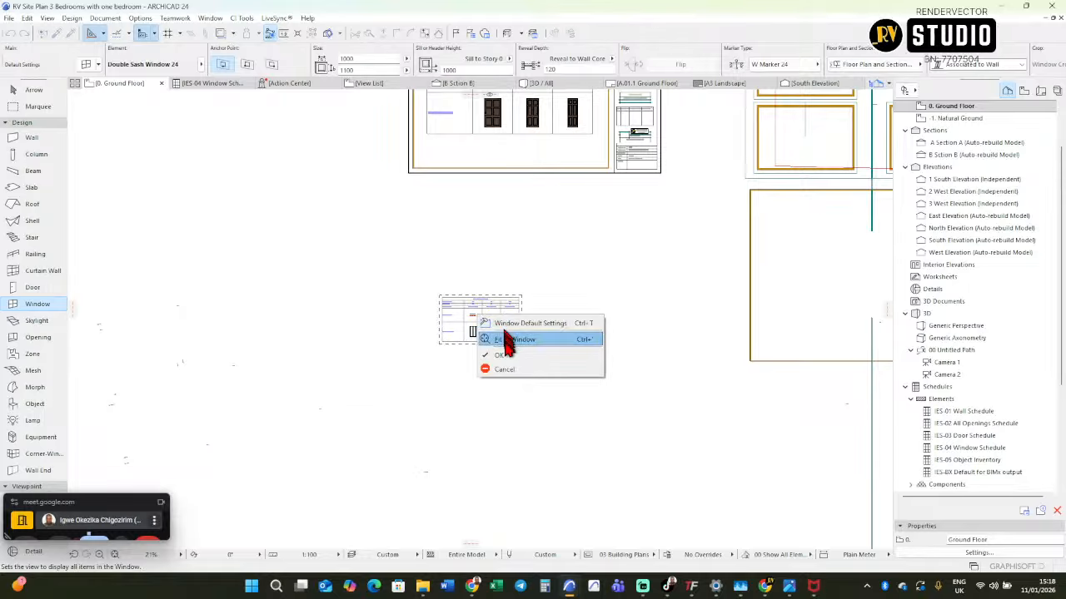
{"action": "left_click", "coordinate": [502, 357]}
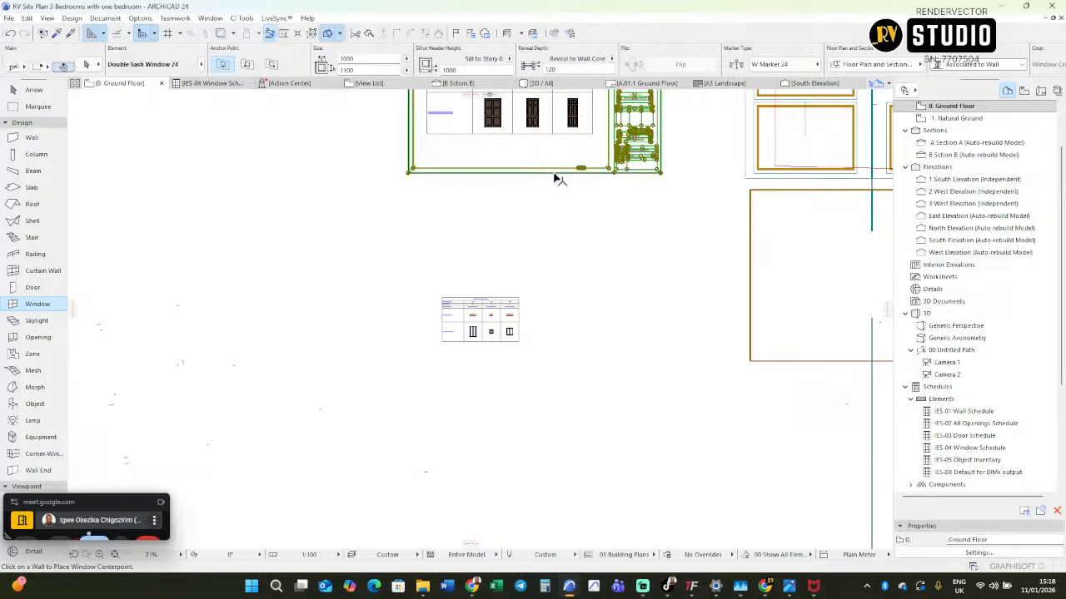
Copy the door schedule's sheet frame and title block about 38,500 mm straight down so they surround the window schedule.
{"action": "key", "text": "ctrl+shift+d"}
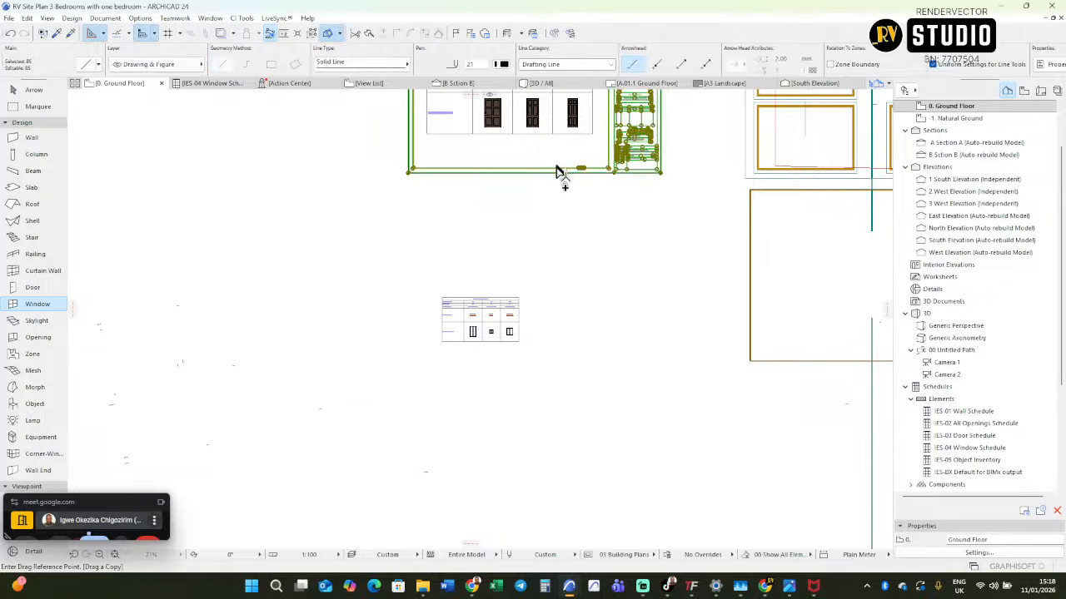
{"action": "left_click", "coordinate": [556, 158]}
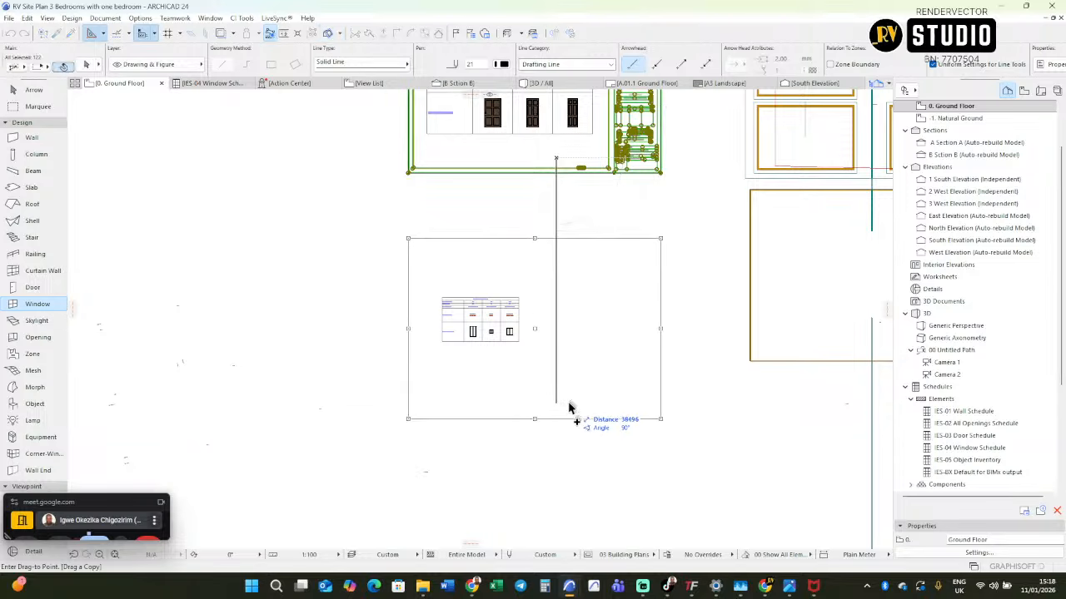
{"action": "key", "text": "Escape"}
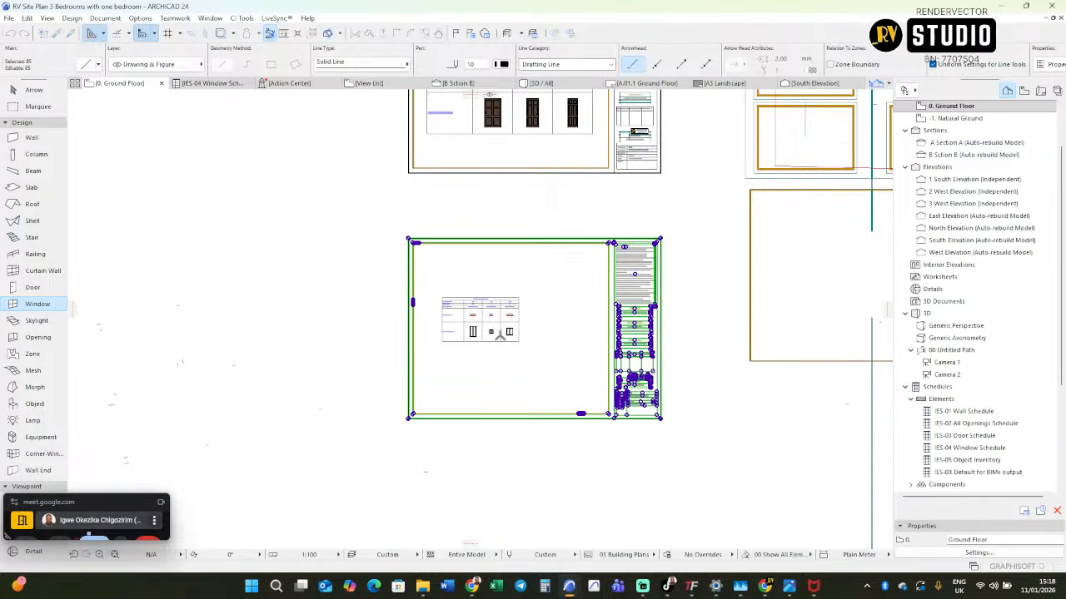
{"action": "scroll", "coordinate": [472, 315], "scroll_direction": "up", "scroll_amount": 1}
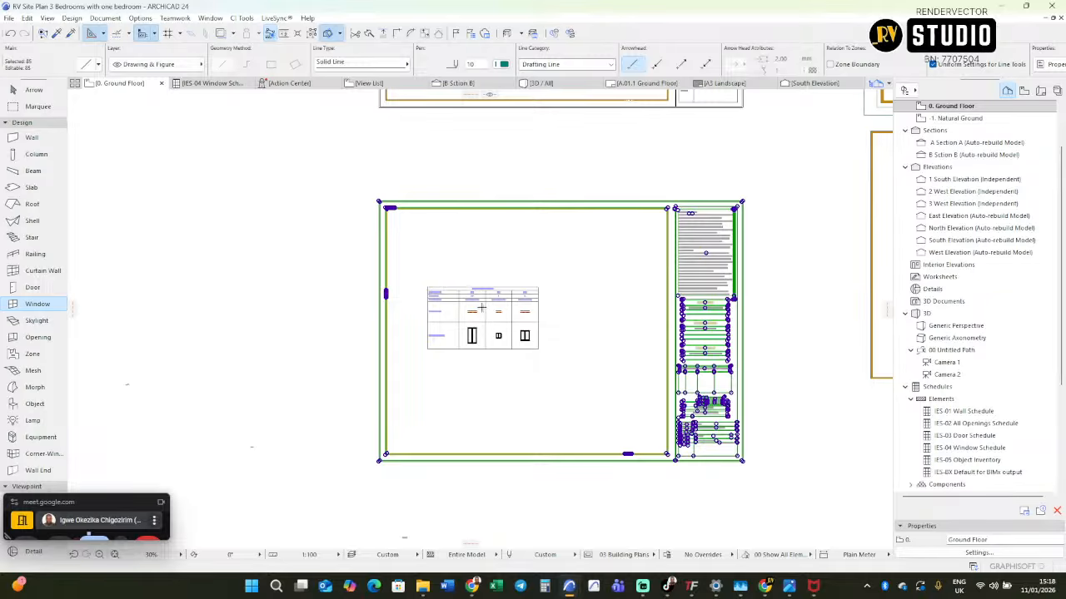
{"action": "scroll", "coordinate": [481, 308], "scroll_direction": "down", "scroll_amount": 1}
{"action": "key", "text": "Escape"}
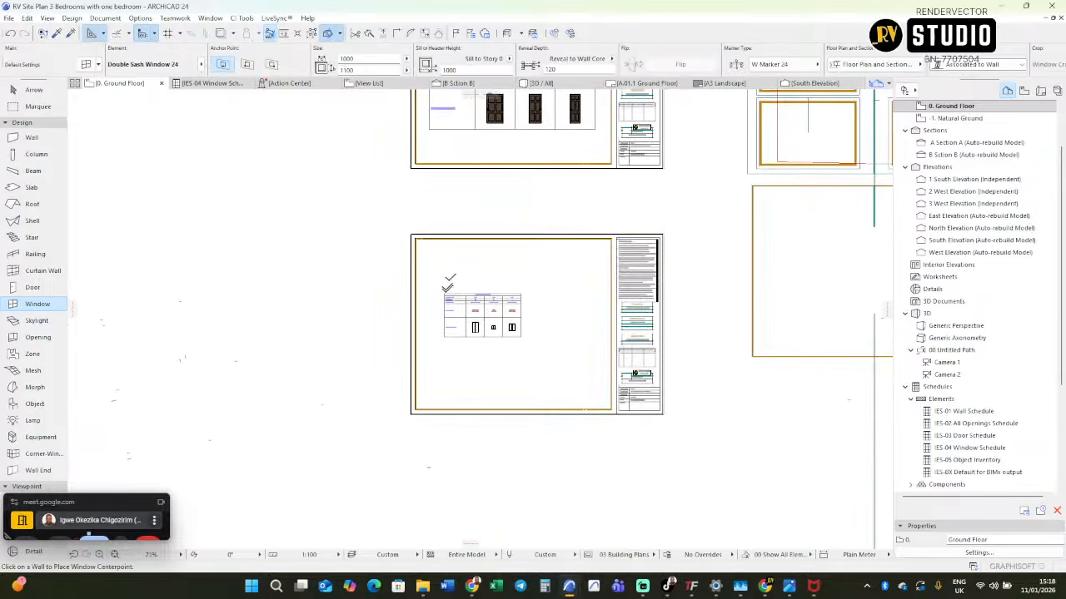
{"action": "key", "text": "Escape"}
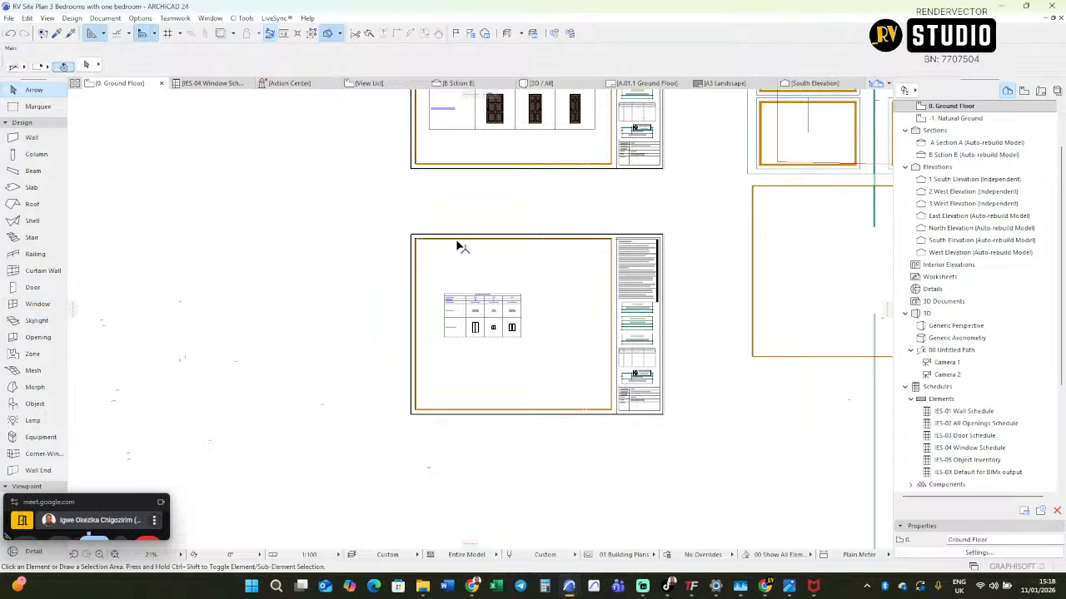
Move the whole window schedule horizontally so its left edge aligns with the left edge of the door schedule above.
{"action": "mouse_move", "coordinate": [436, 288]}
{"action": "left_mouse_down"}
{"action": "mouse_move", "coordinate": [532, 339]}
{"action": "mouse_move", "coordinate": [547, 360]}
{"action": "left_mouse_up"}
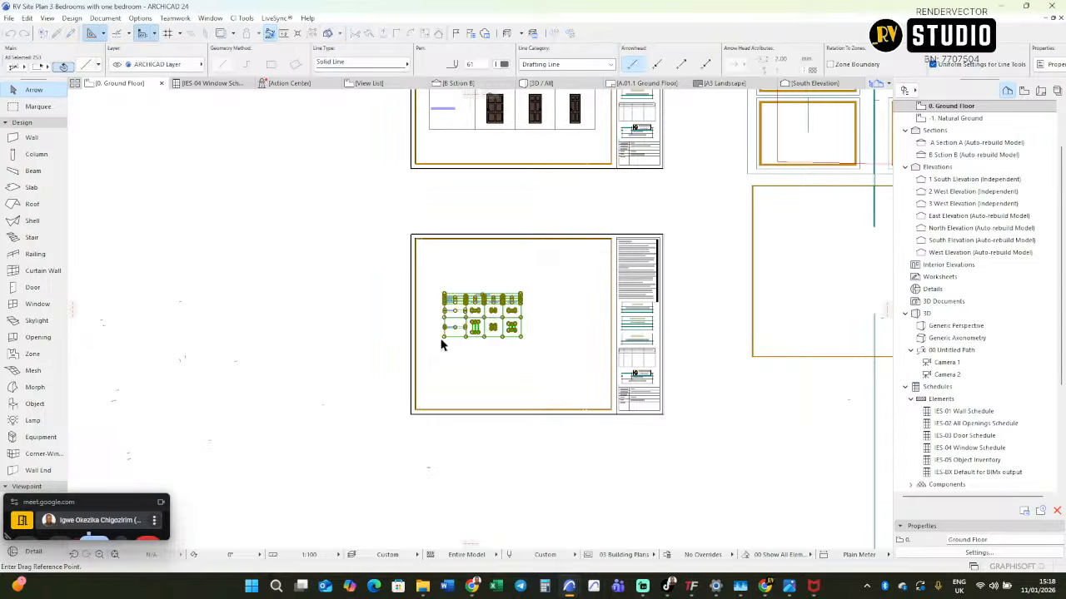
{"action": "left_click", "coordinate": [443, 338]}
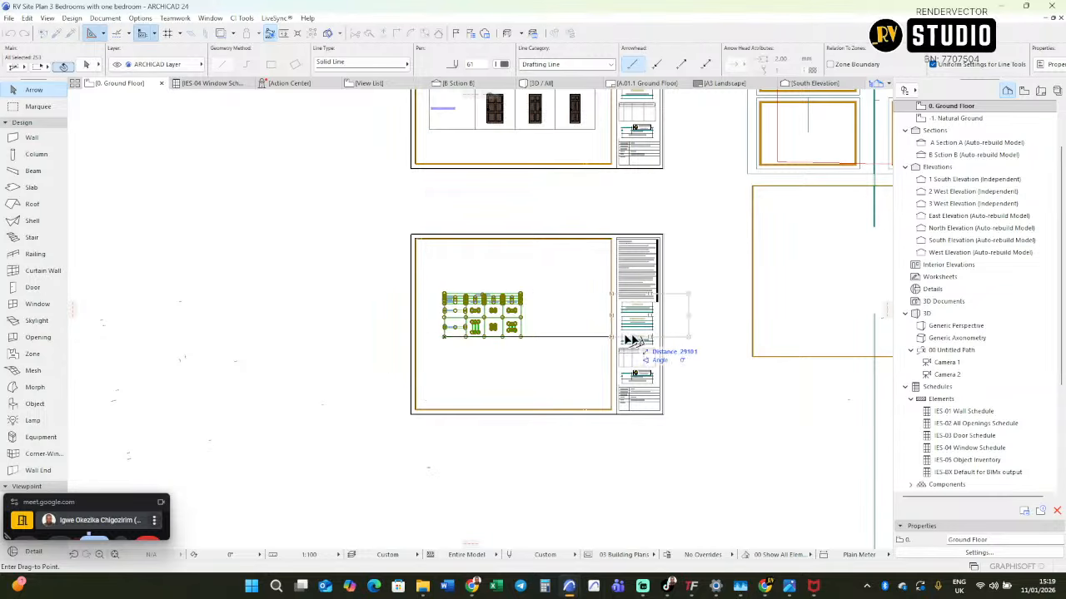
{"action": "left_click", "coordinate": [429, 130]}
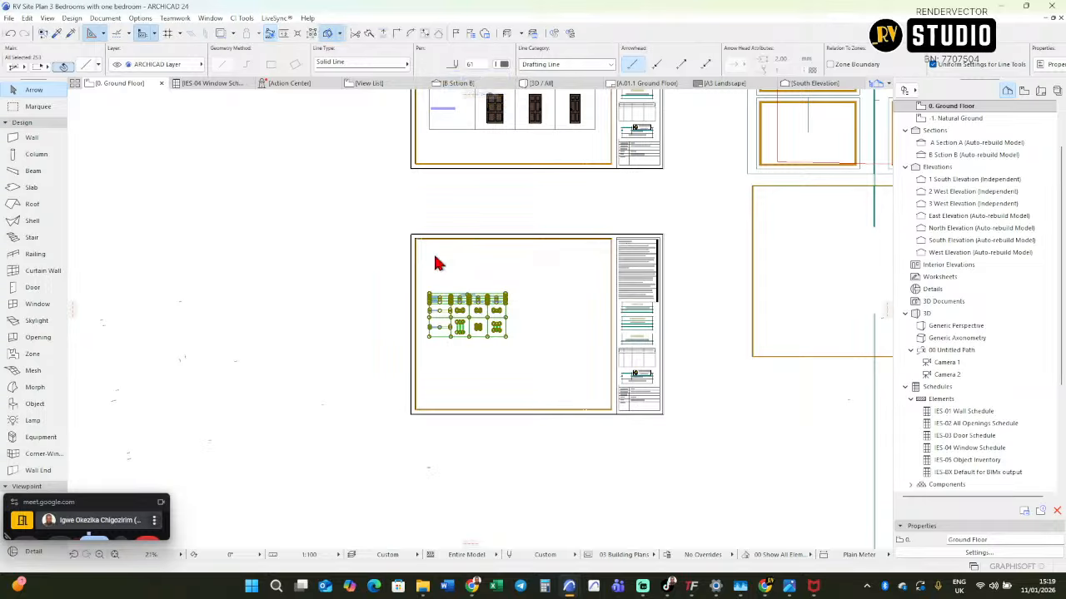
Resize the window schedule graphically from its lower-left corner so its width matches the door schedule's.
{"action": "key", "text": "ctrl+k"}
{"action": "left_click", "coordinate": [575, 291]}
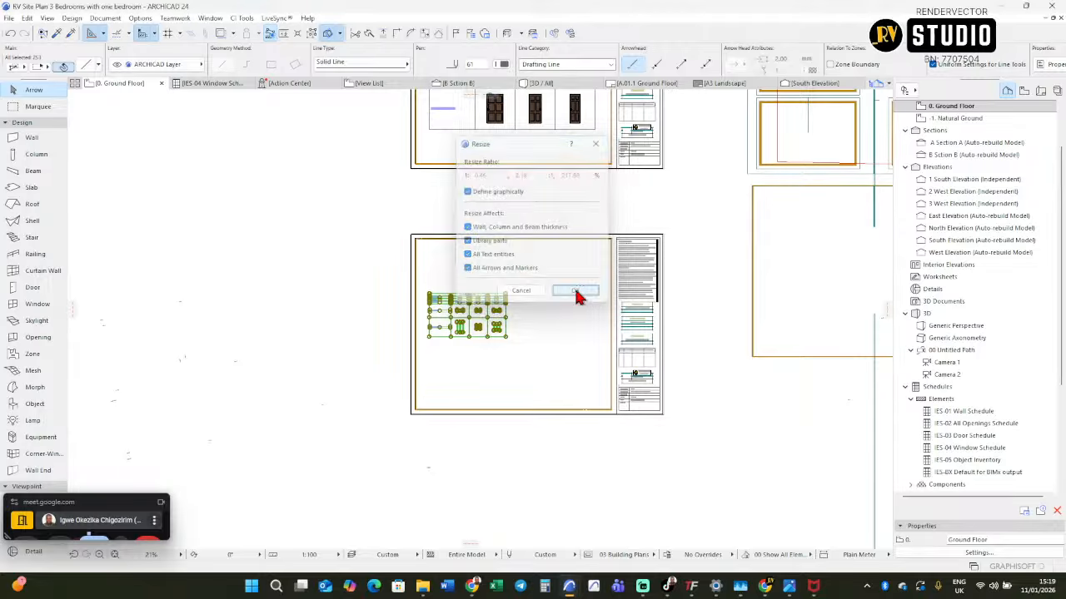
{"action": "left_click", "coordinate": [428, 338]}
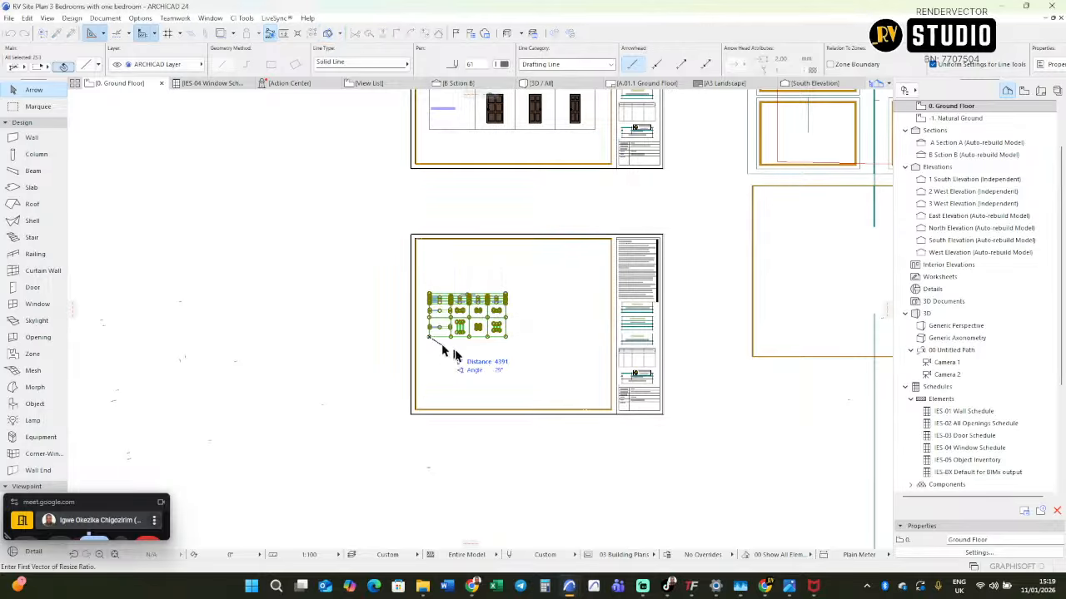
{"action": "left_click", "coordinate": [507, 338]}
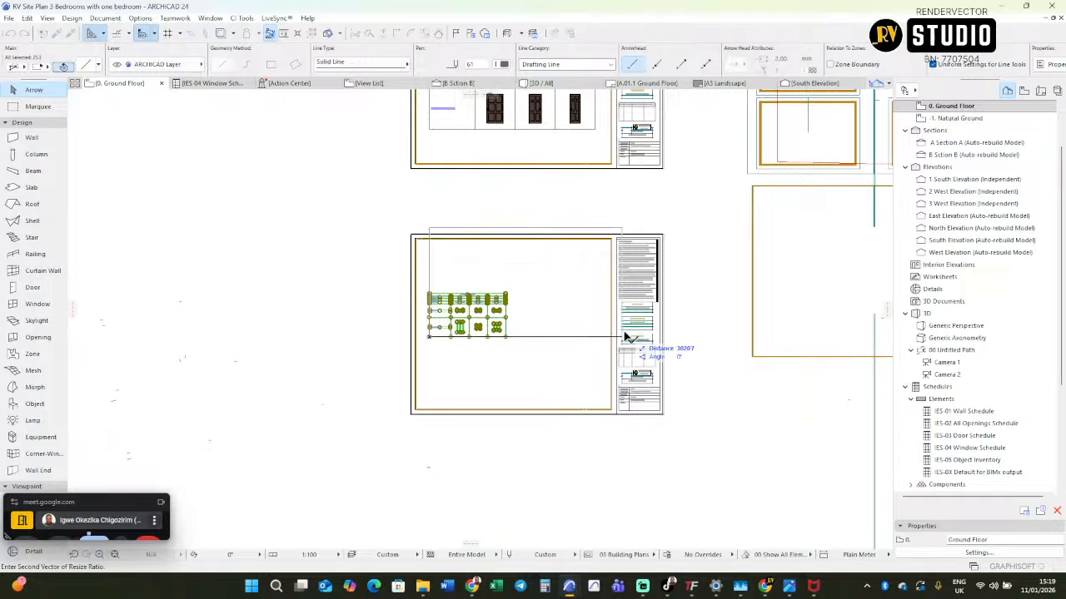
{"action": "left_click", "coordinate": [593, 129]}
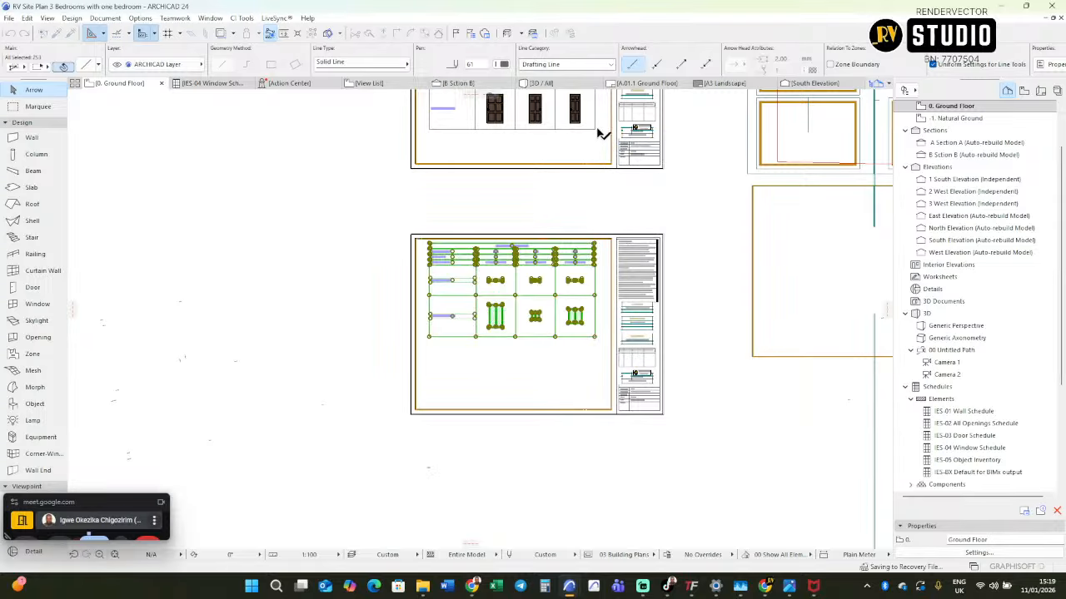
Move the enlarged window schedule down to the middle of its sheet frame and deselect it.
{"action": "middle_click_drag", "start_coordinate": [588, 203], "coordinate": [593, 296]}
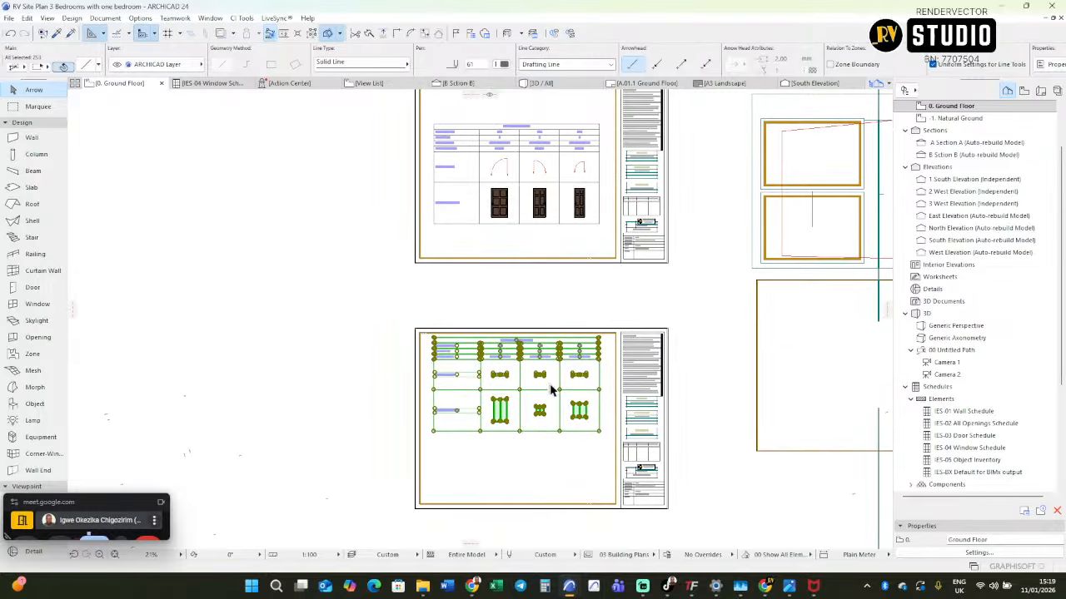
{"action": "left_click_drag", "start_coordinate": [539, 391], "coordinate": [549, 429]}
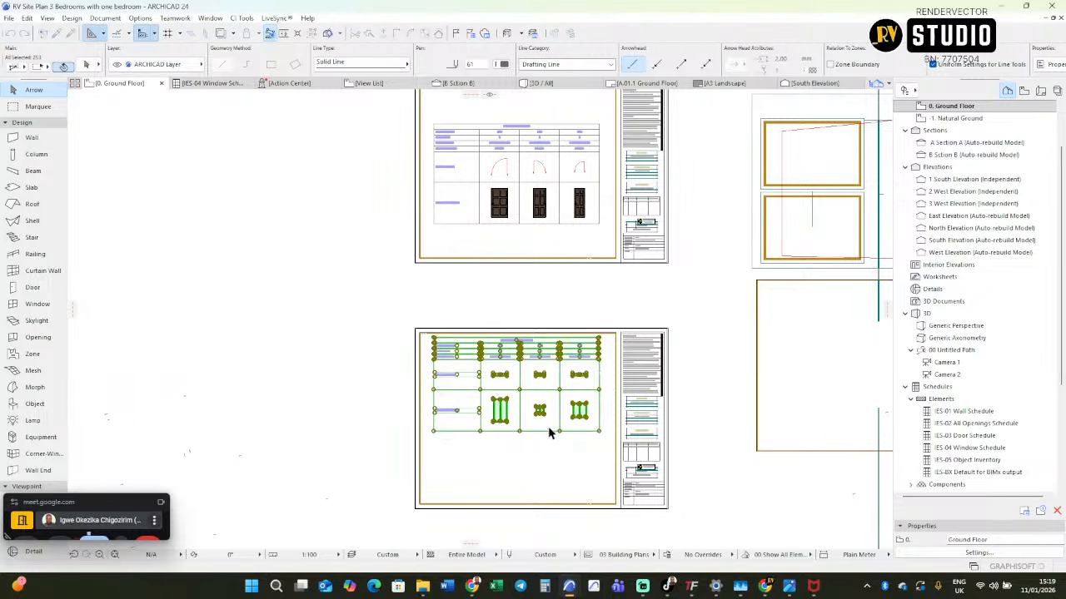
{"action": "left_click", "coordinate": [691, 407]}
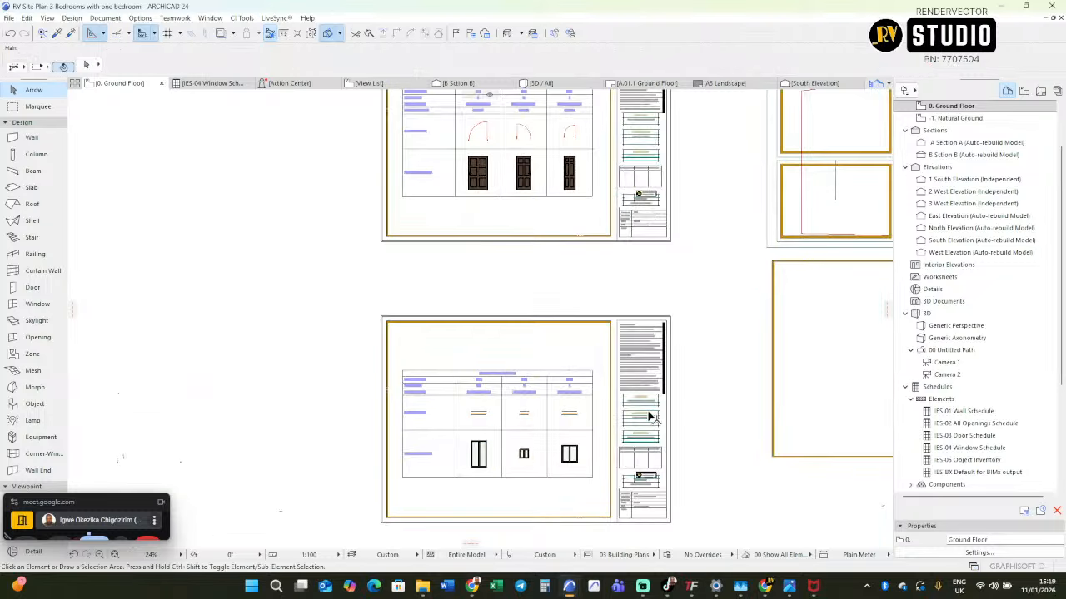
Inspect the window schedule sheet up close, and check its placement among the door schedule, floor plan and other sheets.
{"action": "scroll", "coordinate": [653, 410], "scroll_direction": "up", "scroll_amount": 3}
{"action": "scroll", "coordinate": [611, 457], "scroll_direction": "up", "scroll_amount": 2}
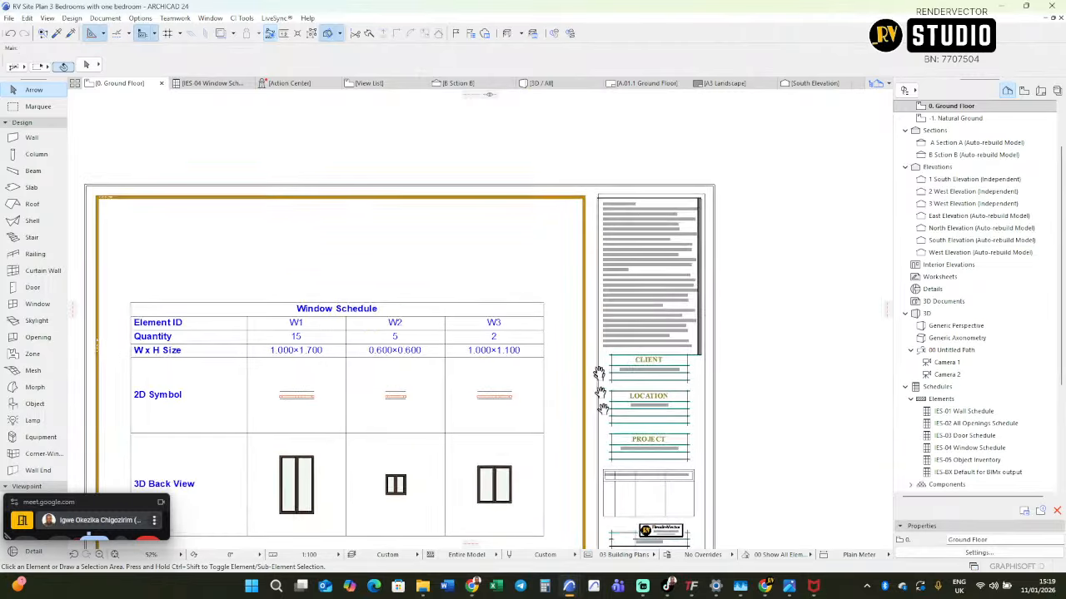
{"action": "scroll", "coordinate": [641, 433], "scroll_direction": "up", "scroll_amount": 2}
{"action": "scroll", "coordinate": [478, 400], "scroll_direction": "down", "scroll_amount": 4}
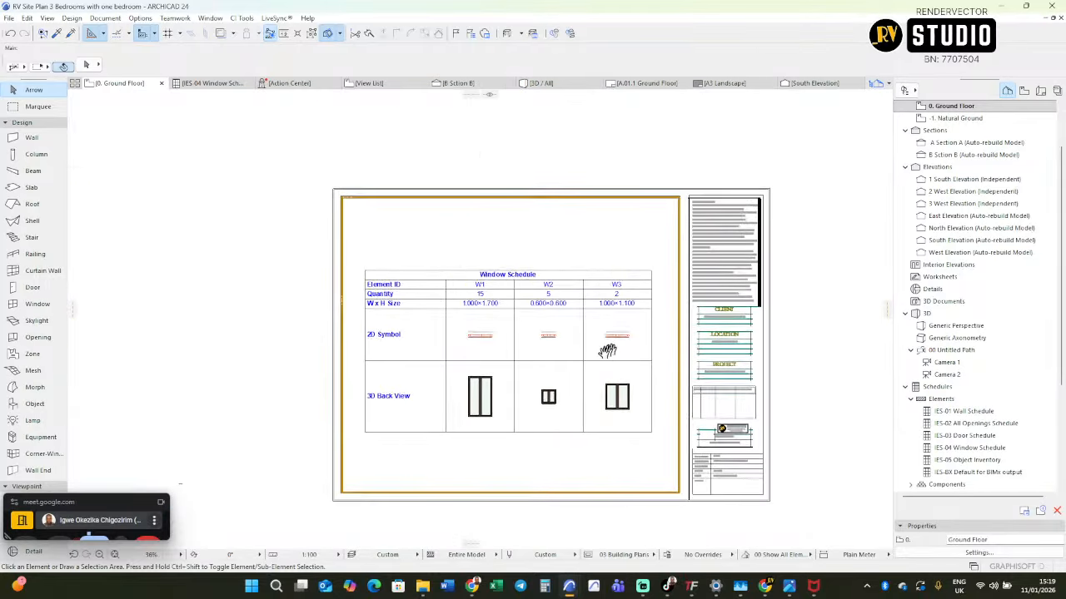
{"action": "middle_click_drag", "start_coordinate": [606, 350], "coordinate": [554, 433]}
{"action": "scroll", "coordinate": [597, 416], "scroll_direction": "down", "scroll_amount": 7}
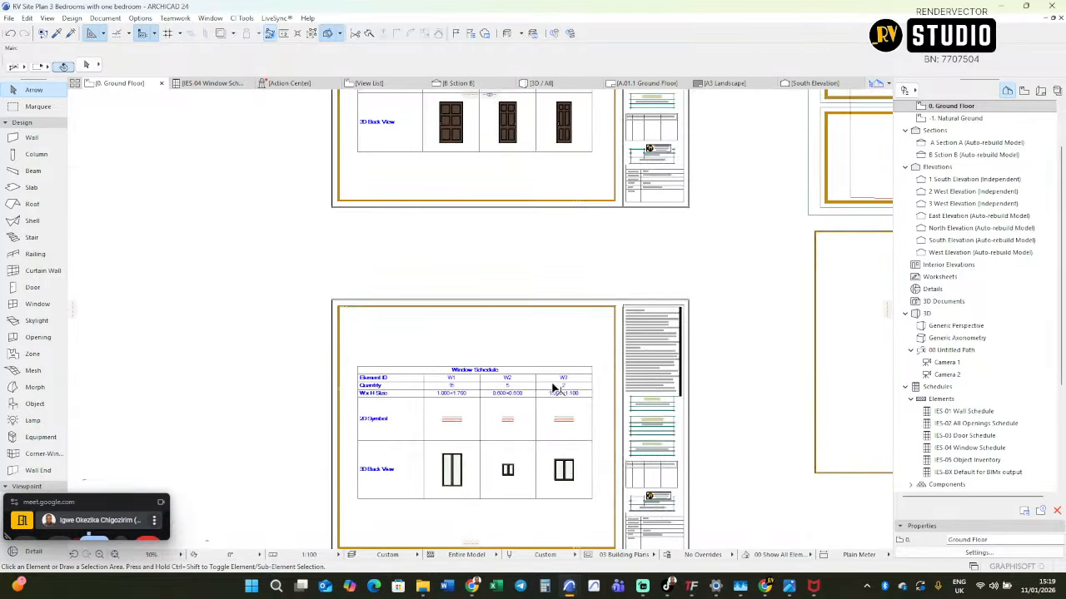
{"action": "scroll", "coordinate": [618, 315], "scroll_direction": "down", "scroll_amount": 2}
{"action": "middle_click_drag", "start_coordinate": [619, 317], "coordinate": [445, 414]}
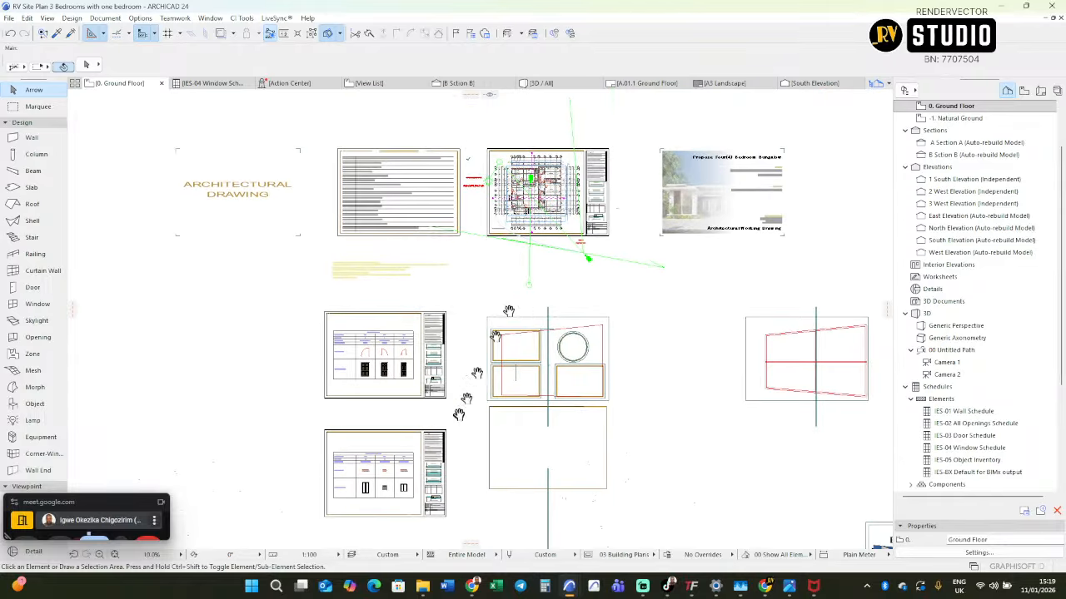
{"action": "scroll", "coordinate": [537, 189], "scroll_direction": "up", "scroll_amount": 3}
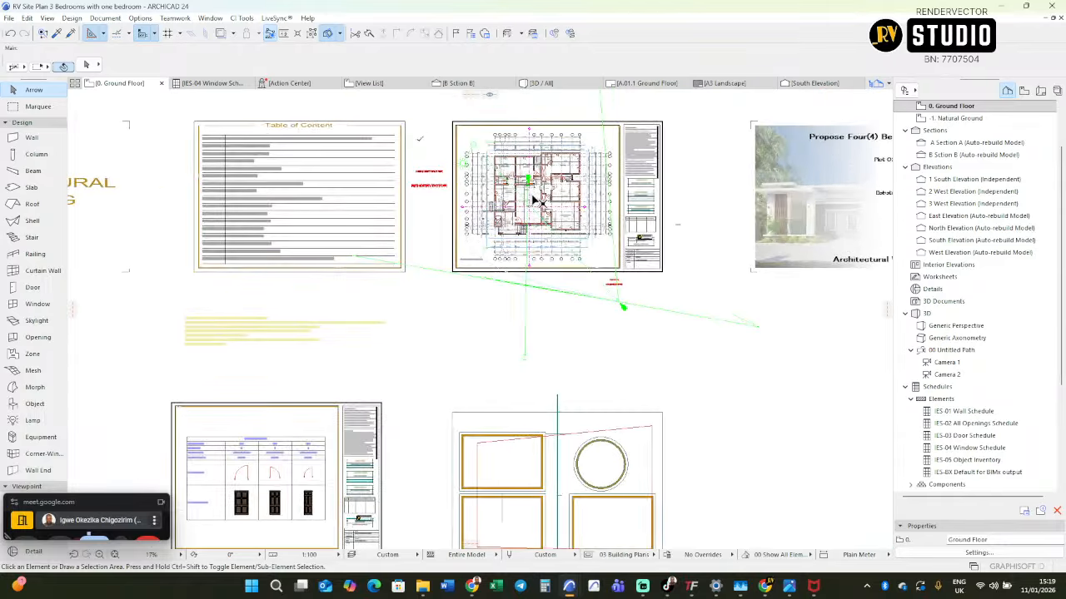
Review the overall sheet arrangement and examine the window schedule's IDs, quantities, sizes, 2D symbols and 3D back views within its title-block frame.
{"action": "scroll", "coordinate": [536, 200], "scroll_direction": "down", "scroll_amount": 3}
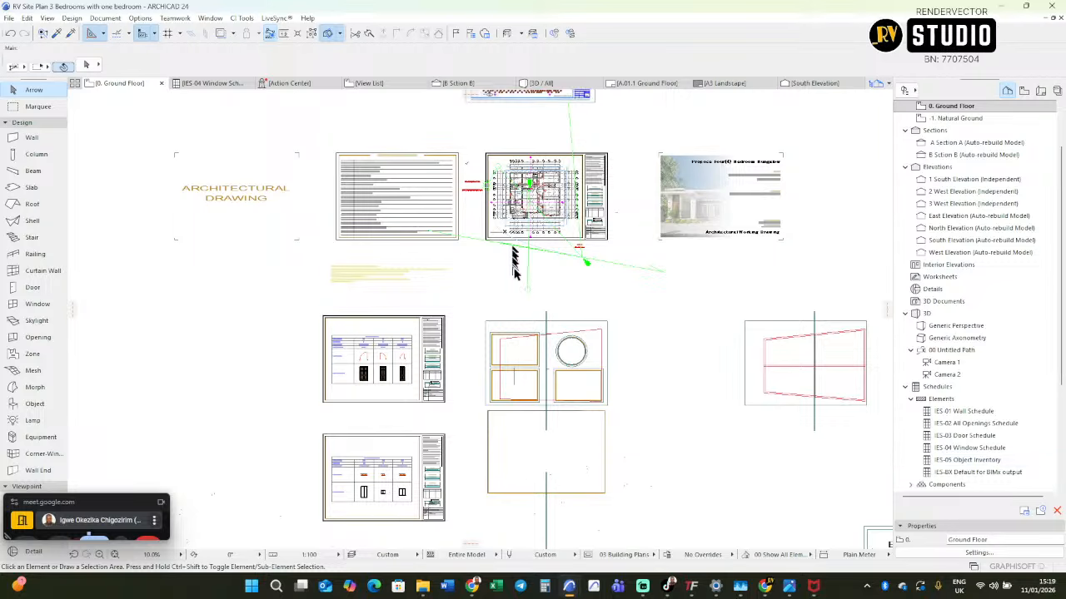
{"action": "scroll", "coordinate": [802, 194], "scroll_direction": "up", "scroll_amount": 1}
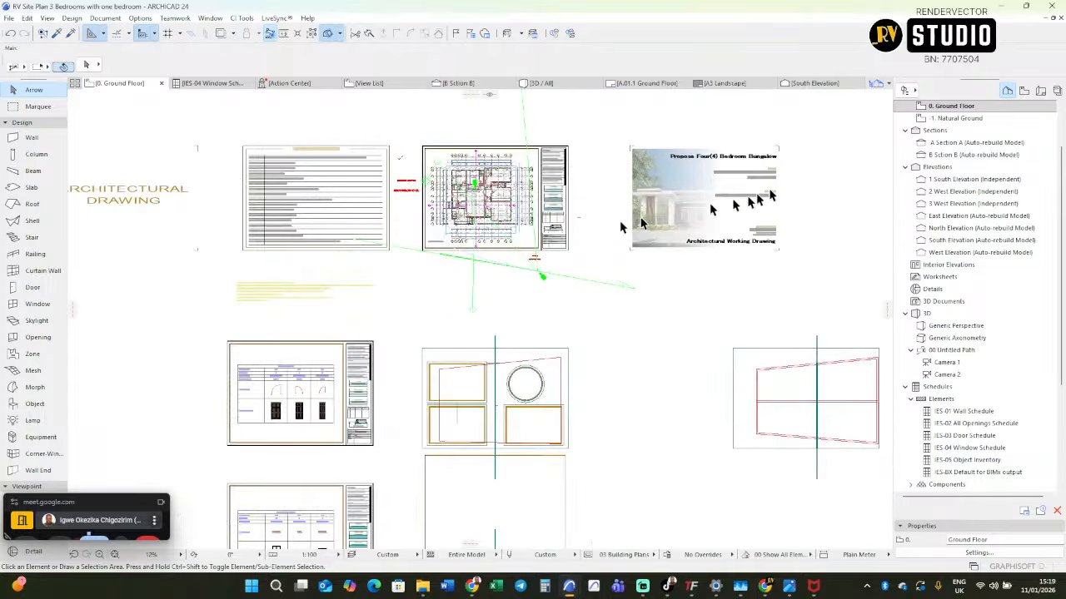
{"action": "scroll", "coordinate": [478, 252], "scroll_direction": "down", "scroll_amount": 2}
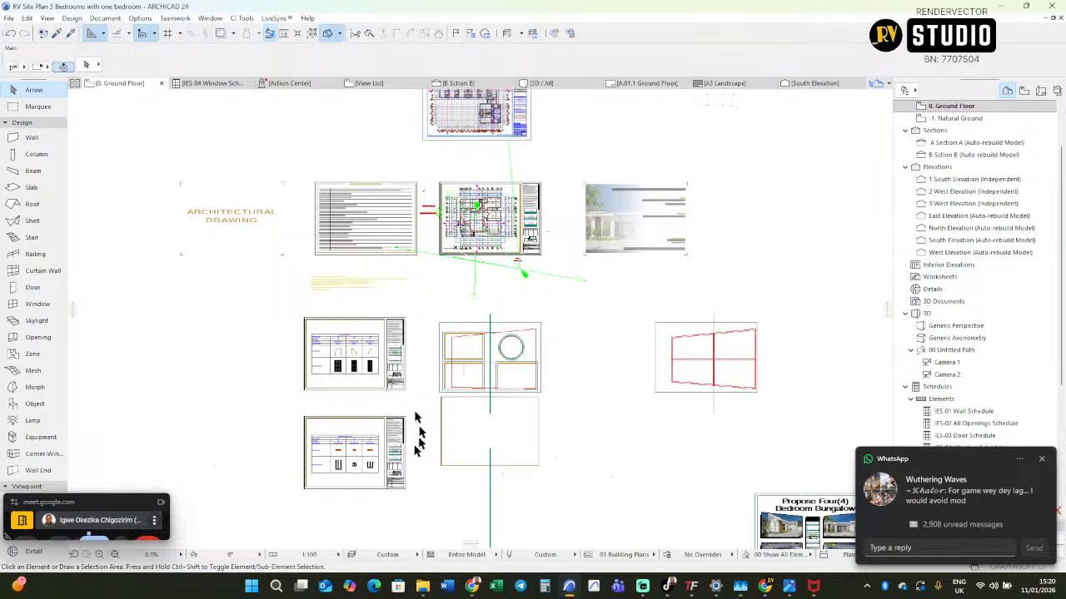
{"action": "scroll", "coordinate": [353, 466], "scroll_direction": "up", "scroll_amount": 5}
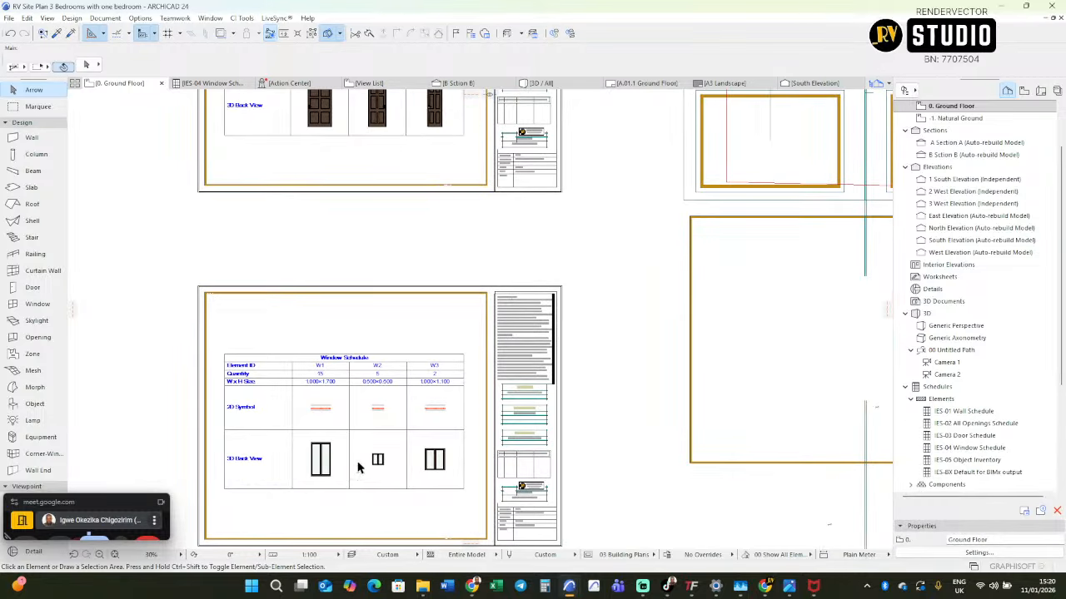
{"action": "middle_click_drag", "start_coordinate": [365, 472], "coordinate": [418, 388]}
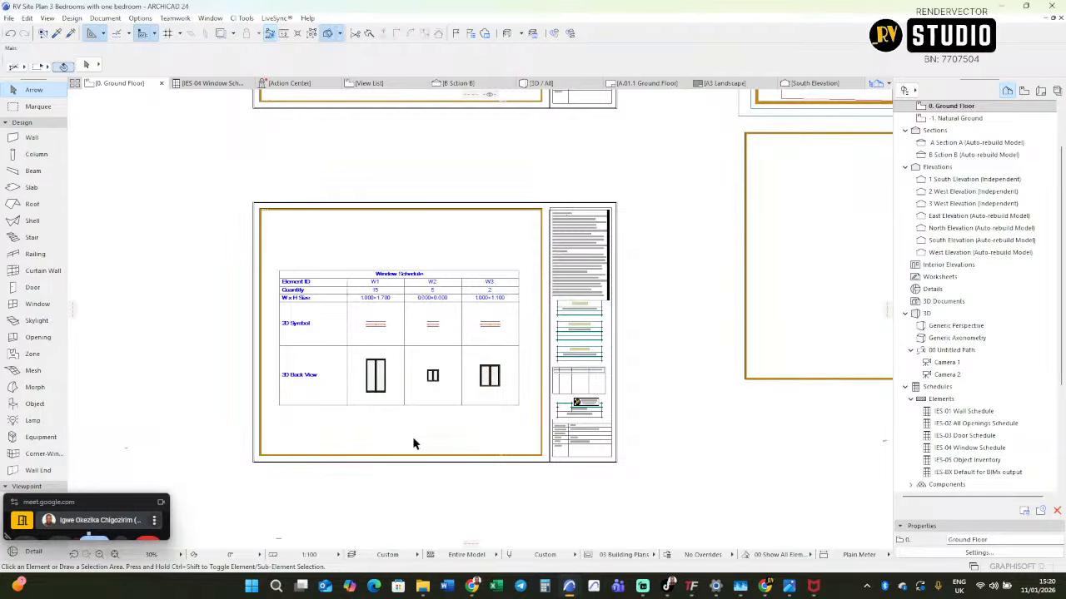
{"action": "scroll", "coordinate": [550, 326], "scroll_direction": "down", "scroll_amount": 2}
{"action": "scroll", "coordinate": [500, 358], "scroll_direction": "up", "scroll_amount": 3}
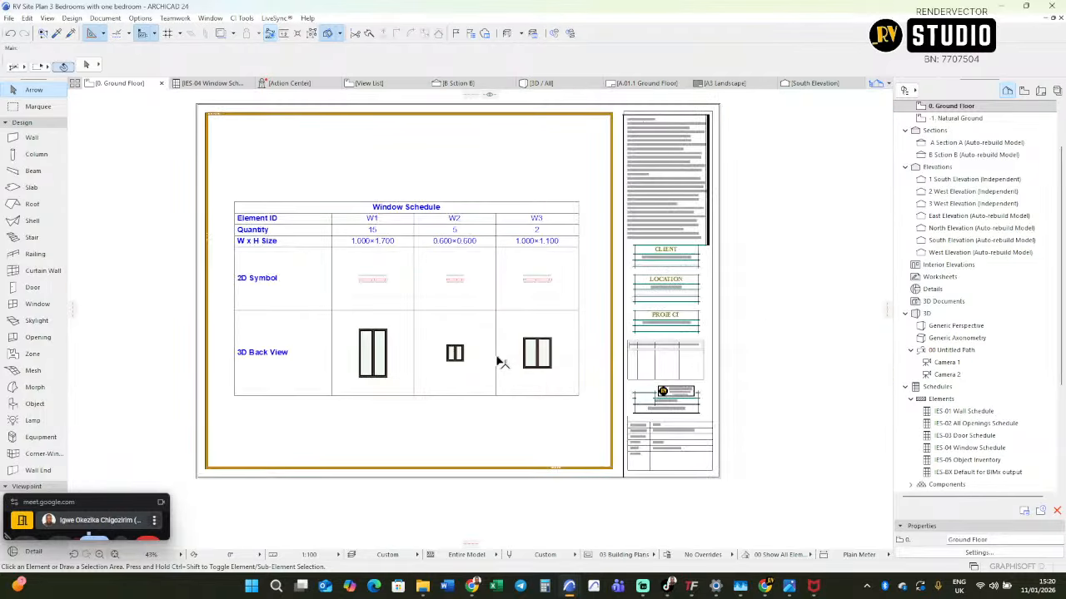
{"action": "scroll", "coordinate": [497, 364], "scroll_direction": "up", "scroll_amount": 6}
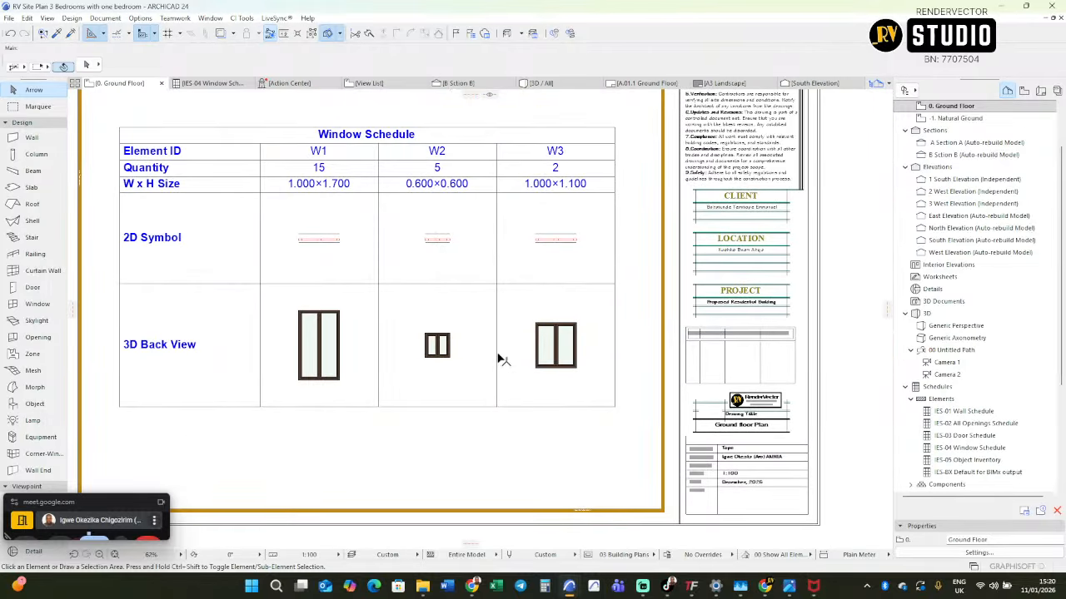
{"action": "scroll", "coordinate": [498, 359], "scroll_direction": "down", "scroll_amount": 3}
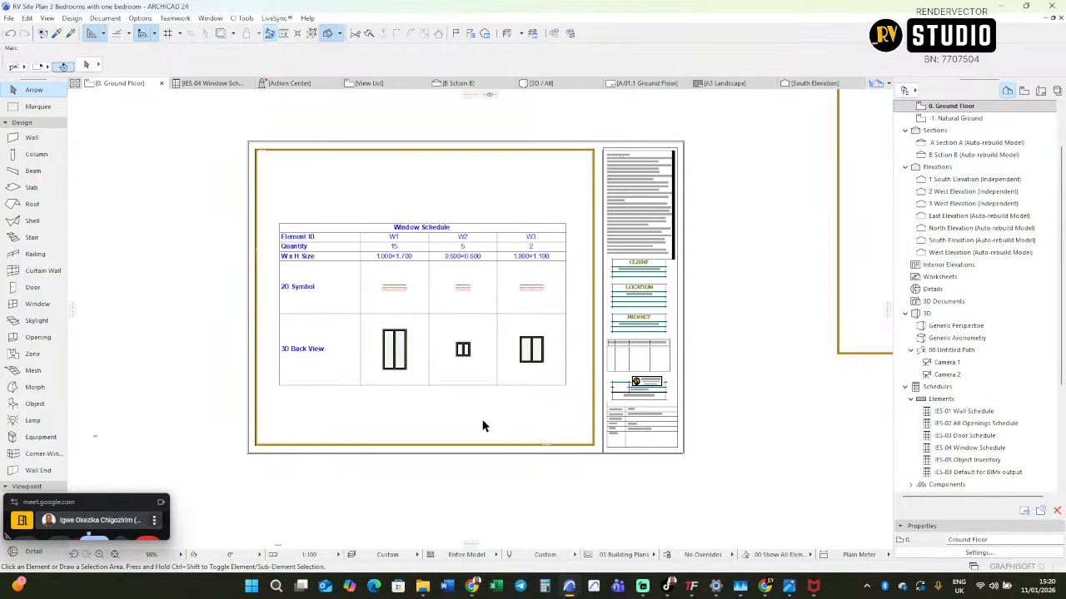
{"action": "scroll", "coordinate": [482, 426], "scroll_direction": "up", "scroll_amount": 3}
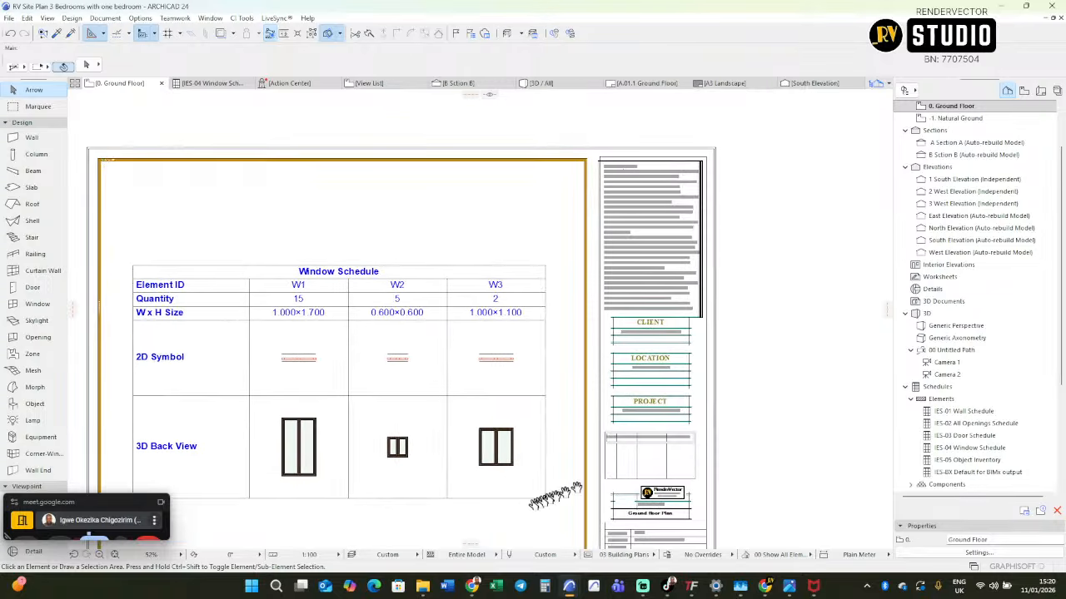
{"action": "middle_click_drag", "start_coordinate": [556, 498], "coordinate": [667, 447]}
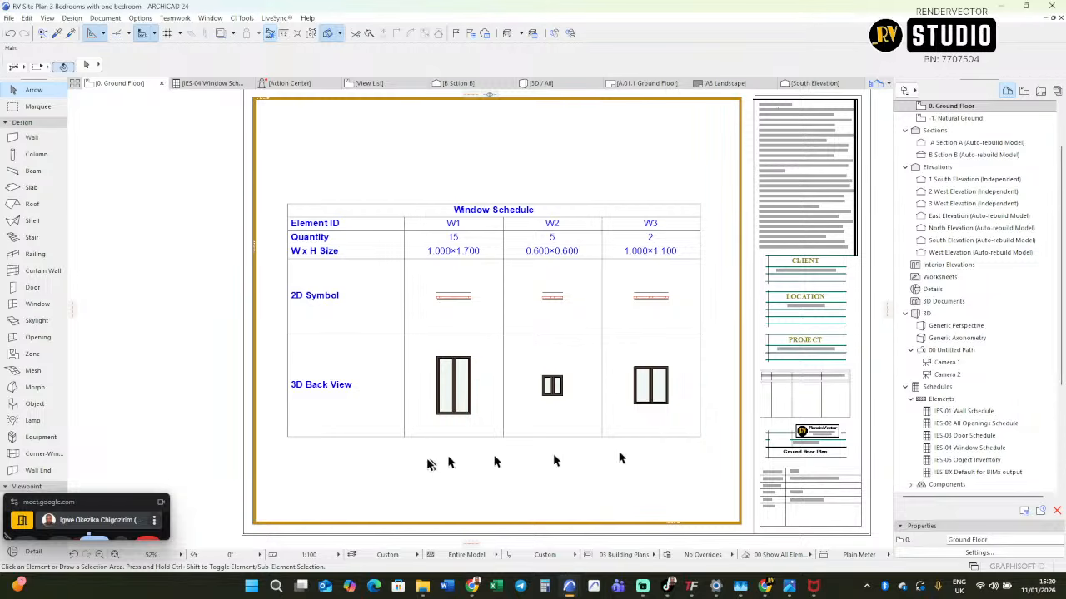
{"action": "scroll", "coordinate": [460, 483], "scroll_direction": "up", "scroll_amount": 4}
{"action": "scroll", "coordinate": [468, 482], "scroll_direction": "down", "scroll_amount": 1}
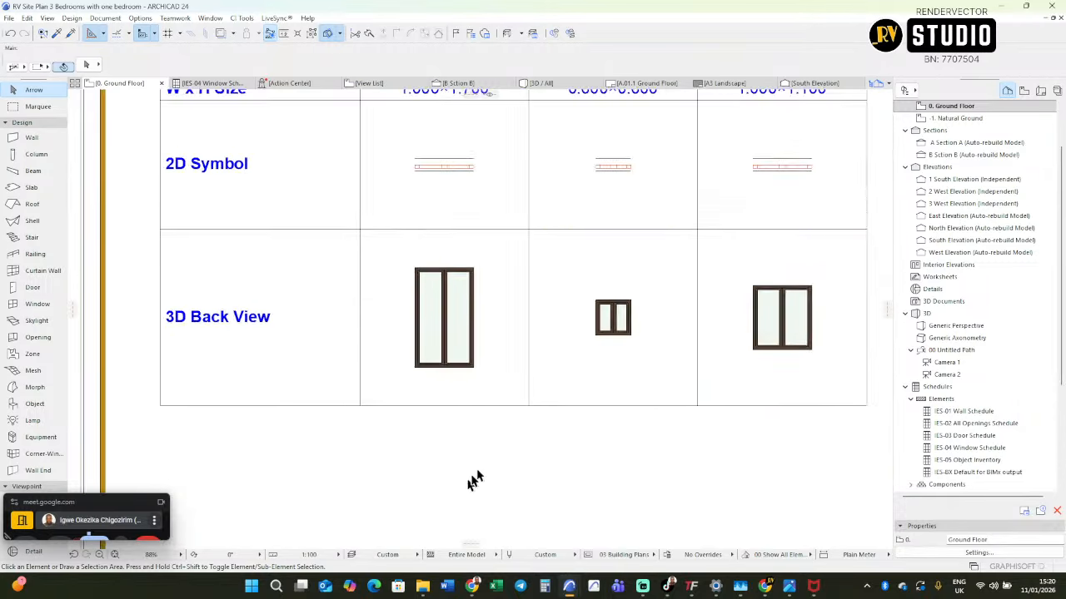
{"action": "scroll", "coordinate": [473, 482], "scroll_direction": "down", "scroll_amount": 5}
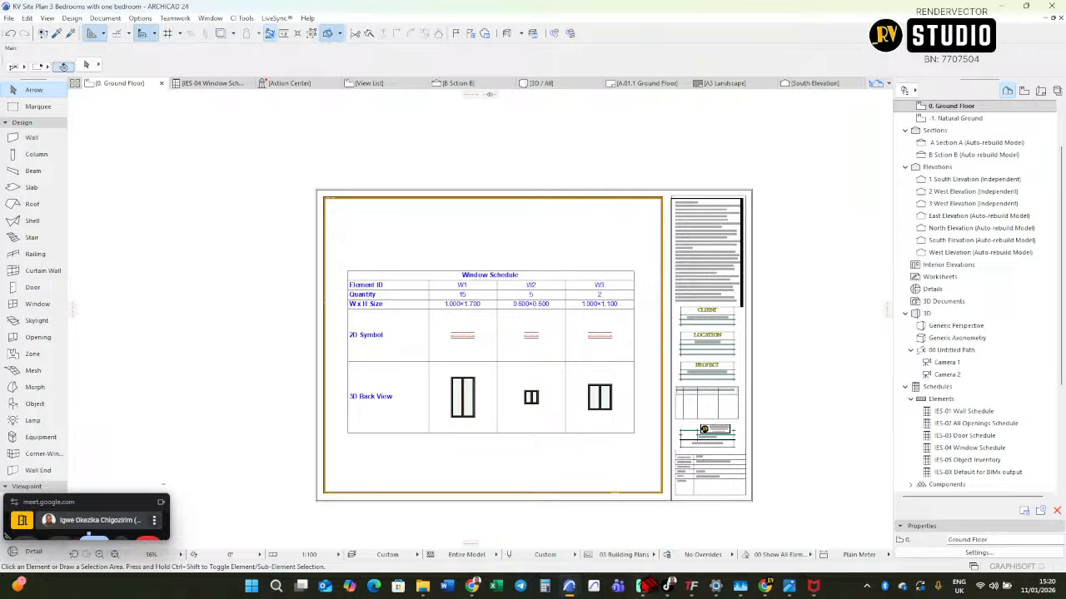
{"action": "mouse_move", "coordinate": [640, 589]}
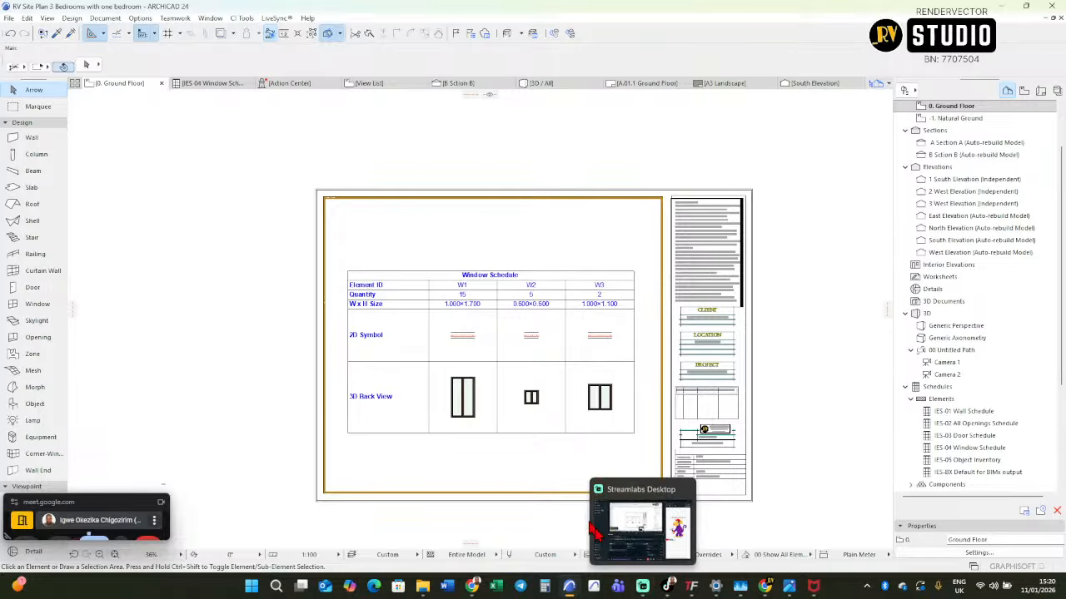